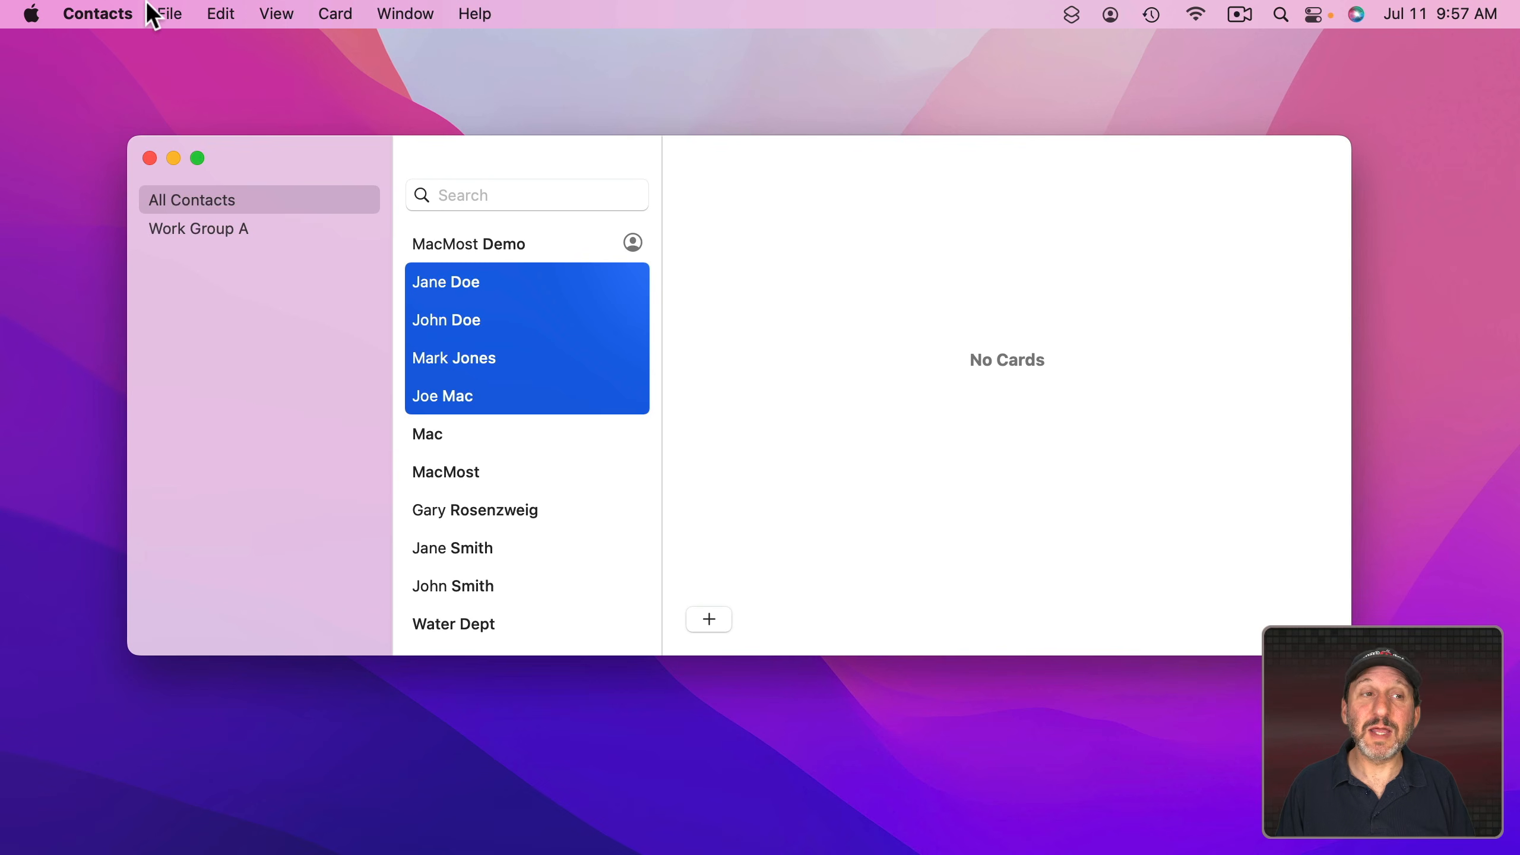
# Show the print details for the selected contacts, choose the Mailing Labels style, and open the list of Avery Standard label numbers.
pyautogui.click(169, 13)
pyautogui.click(212, 354)
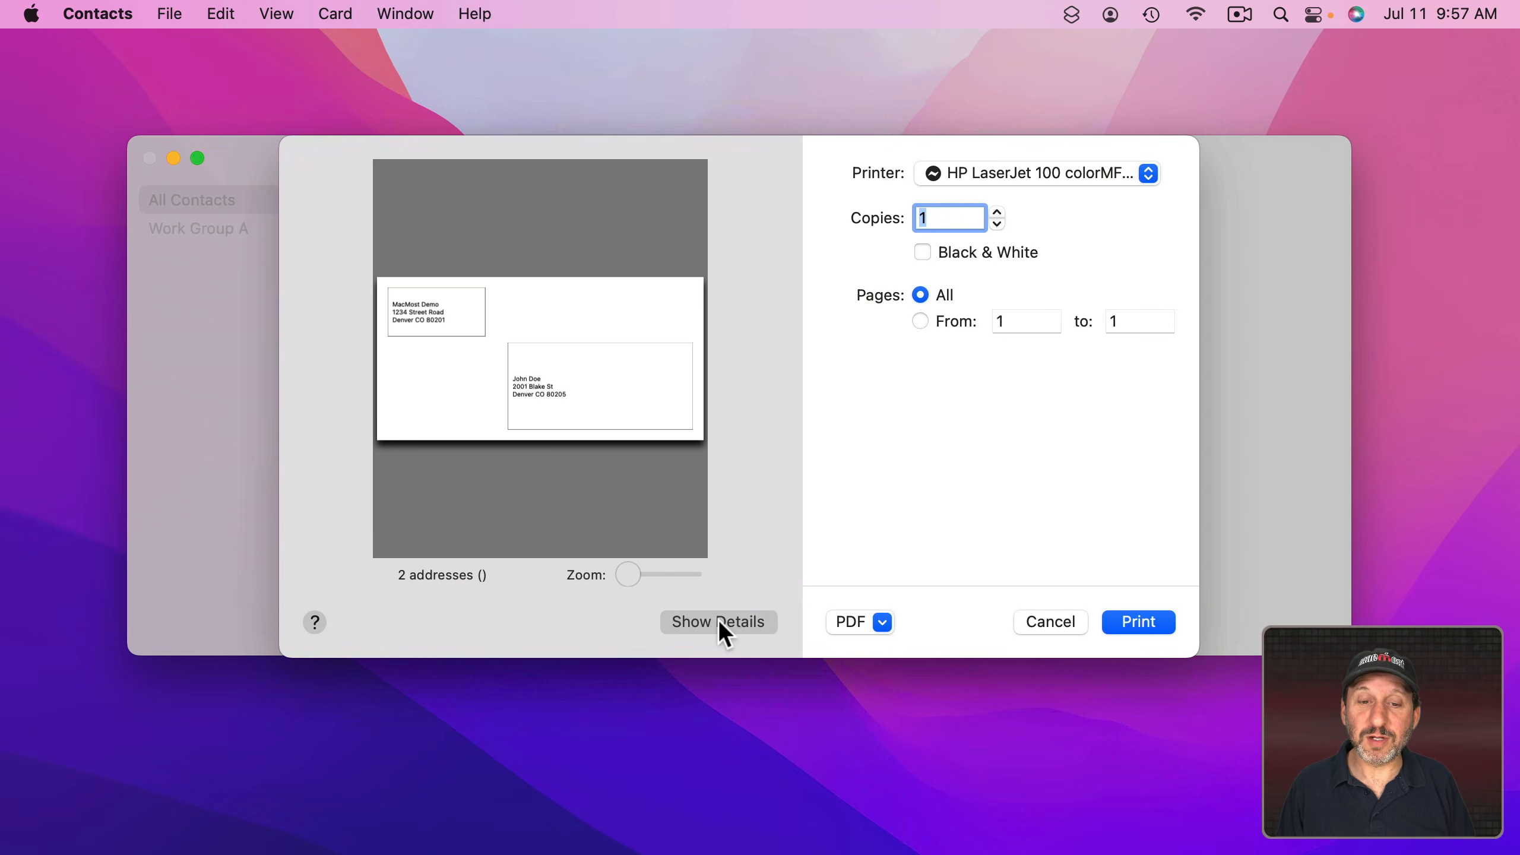
pyautogui.click(717, 622)
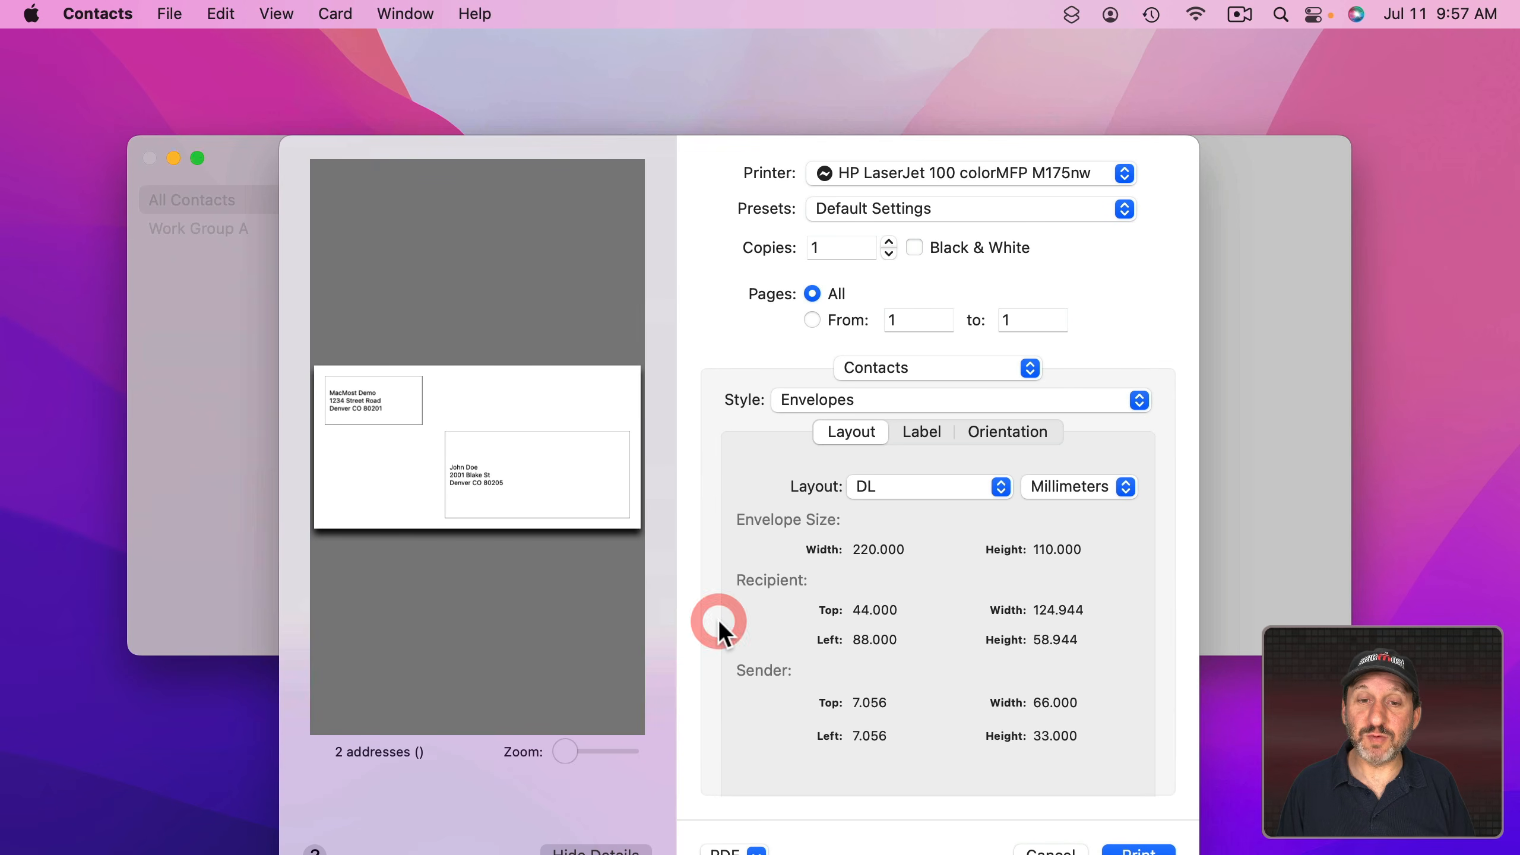
pyautogui.click(885, 392)
pyautogui.click(886, 376)
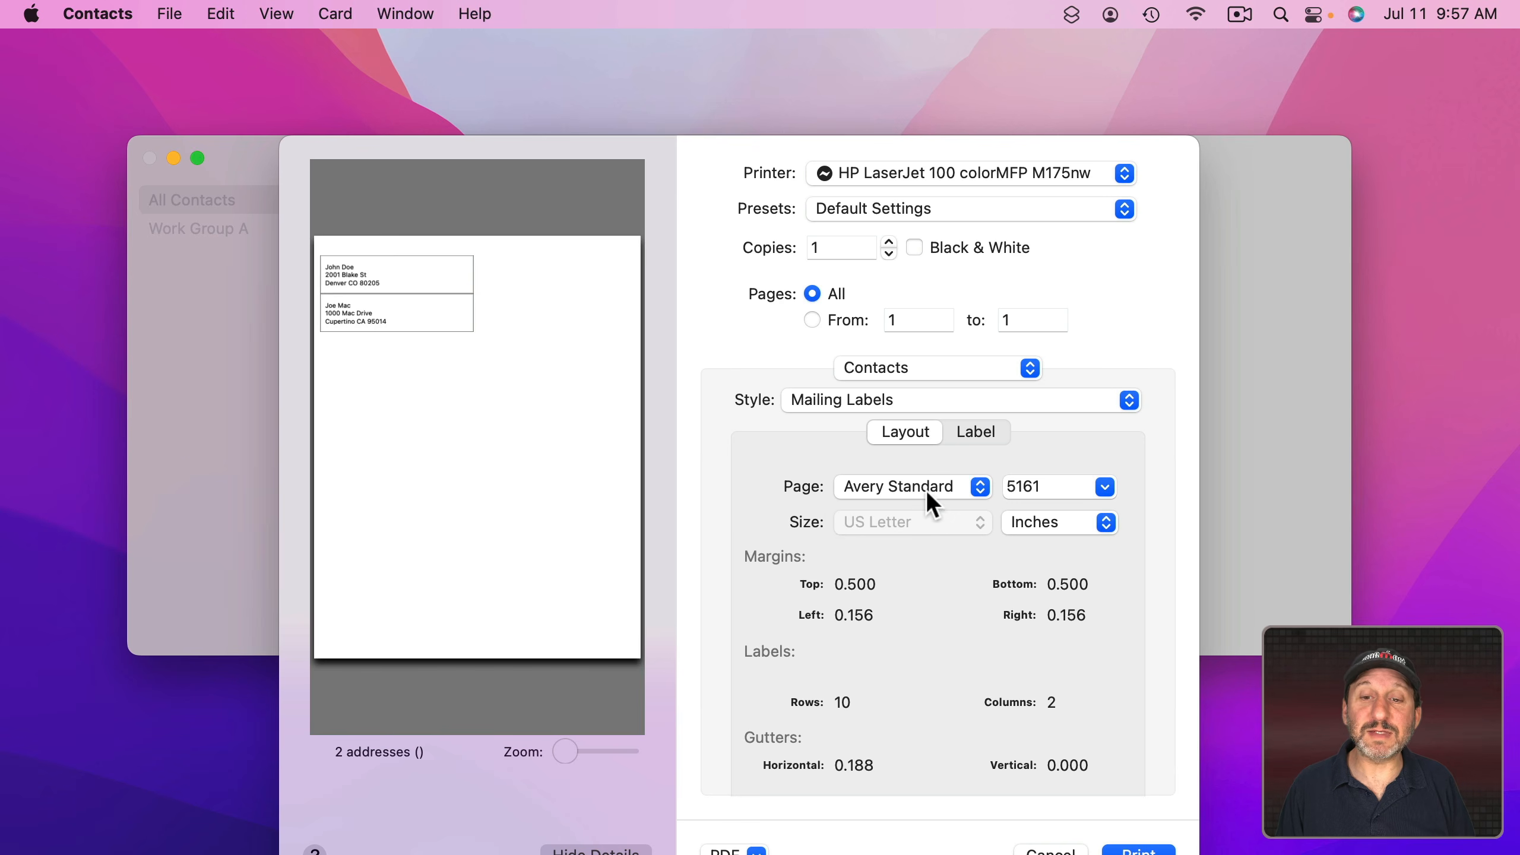
pyautogui.click(1036, 486)
pyautogui.click(1105, 487)
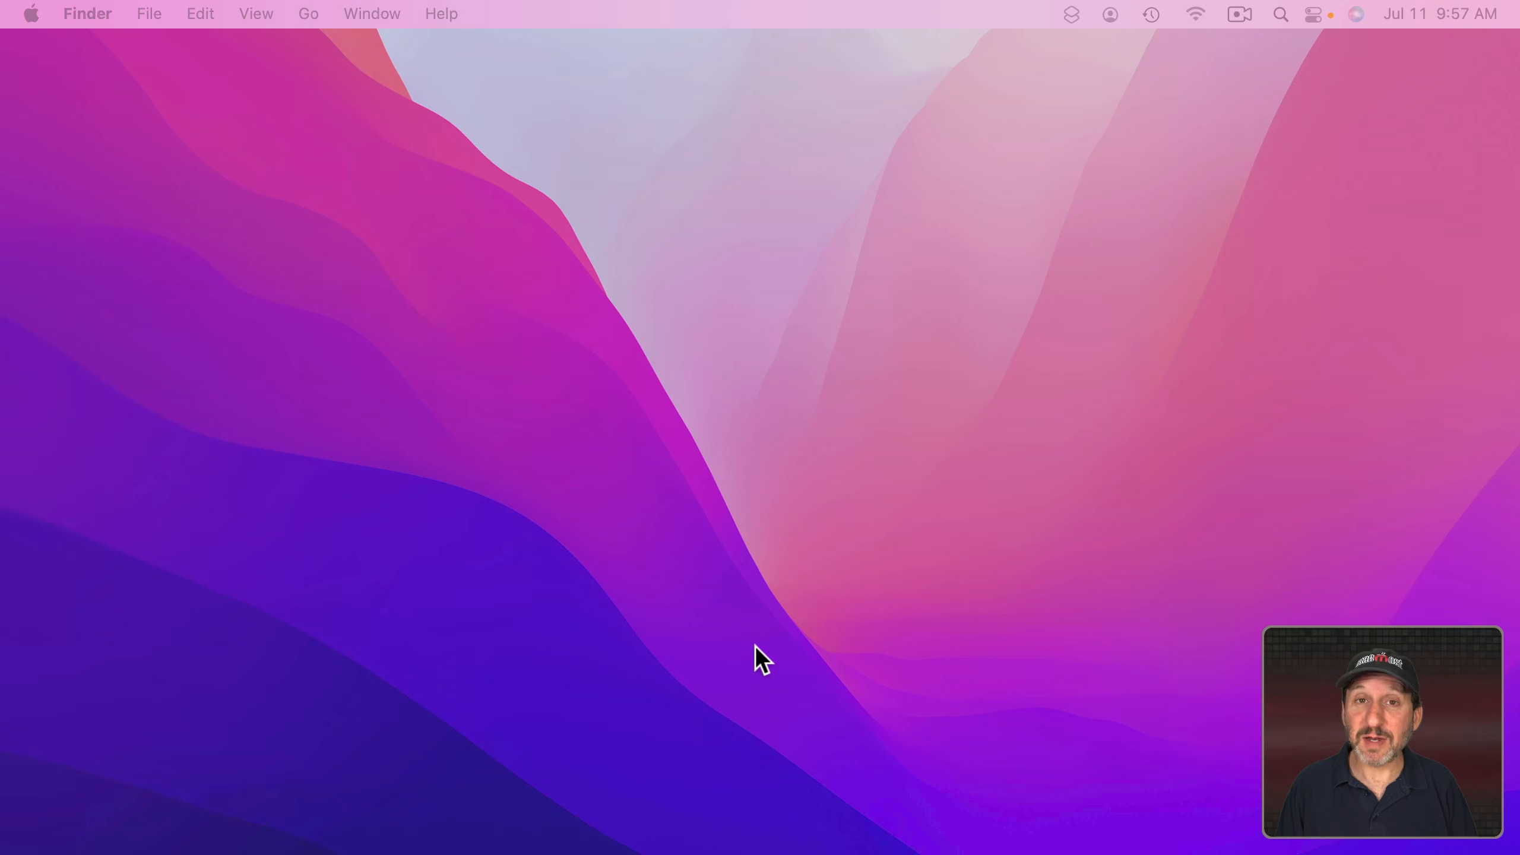
# Switch to Numbers and look through the name, street, city, state and zip cells of the first address row.
pyautogui.moveTo(835, 853)
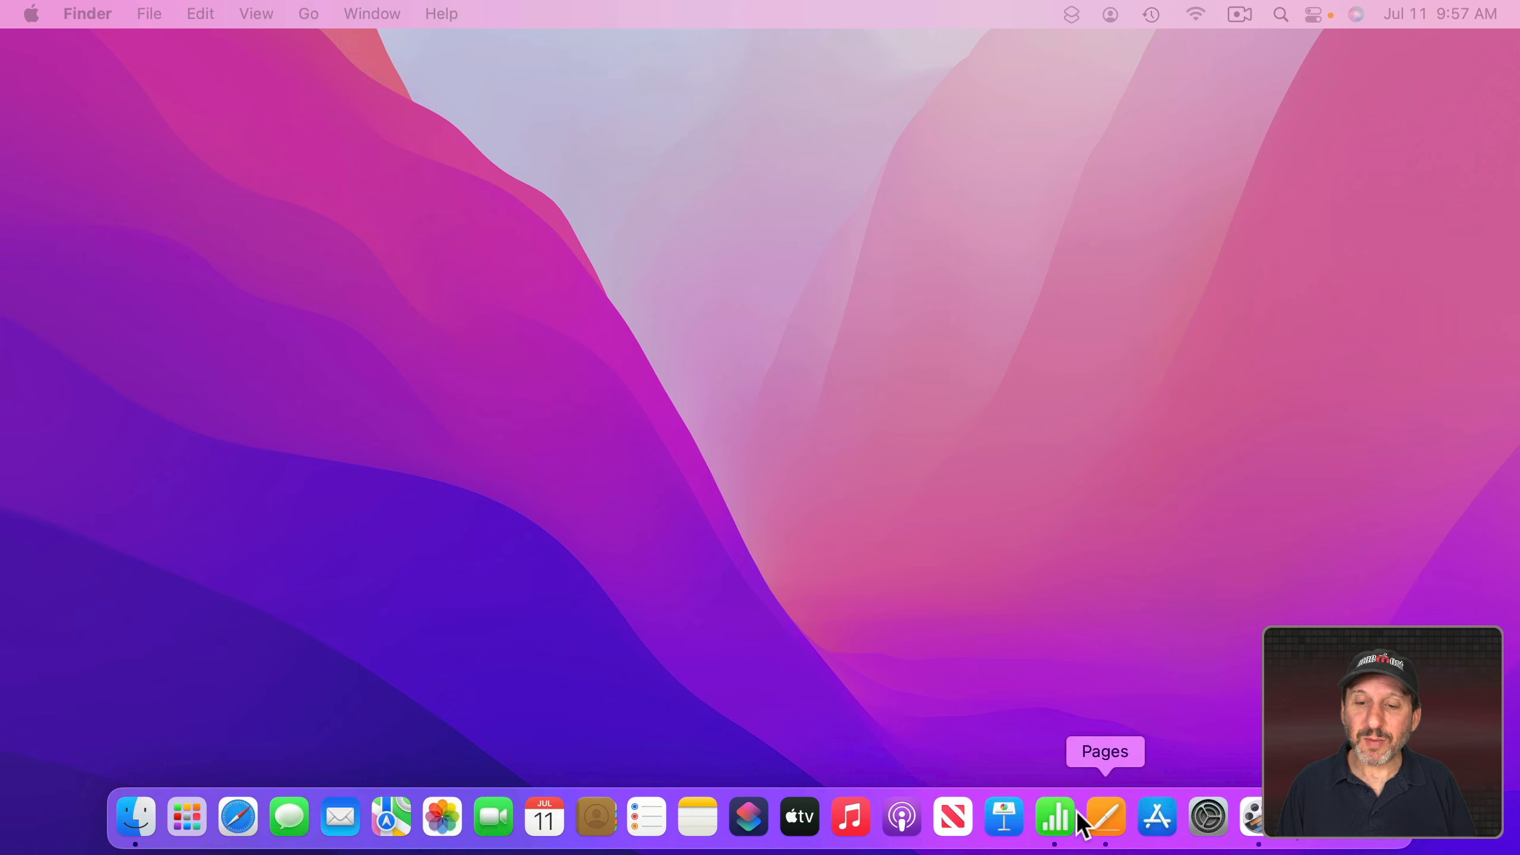
pyautogui.click(1056, 819)
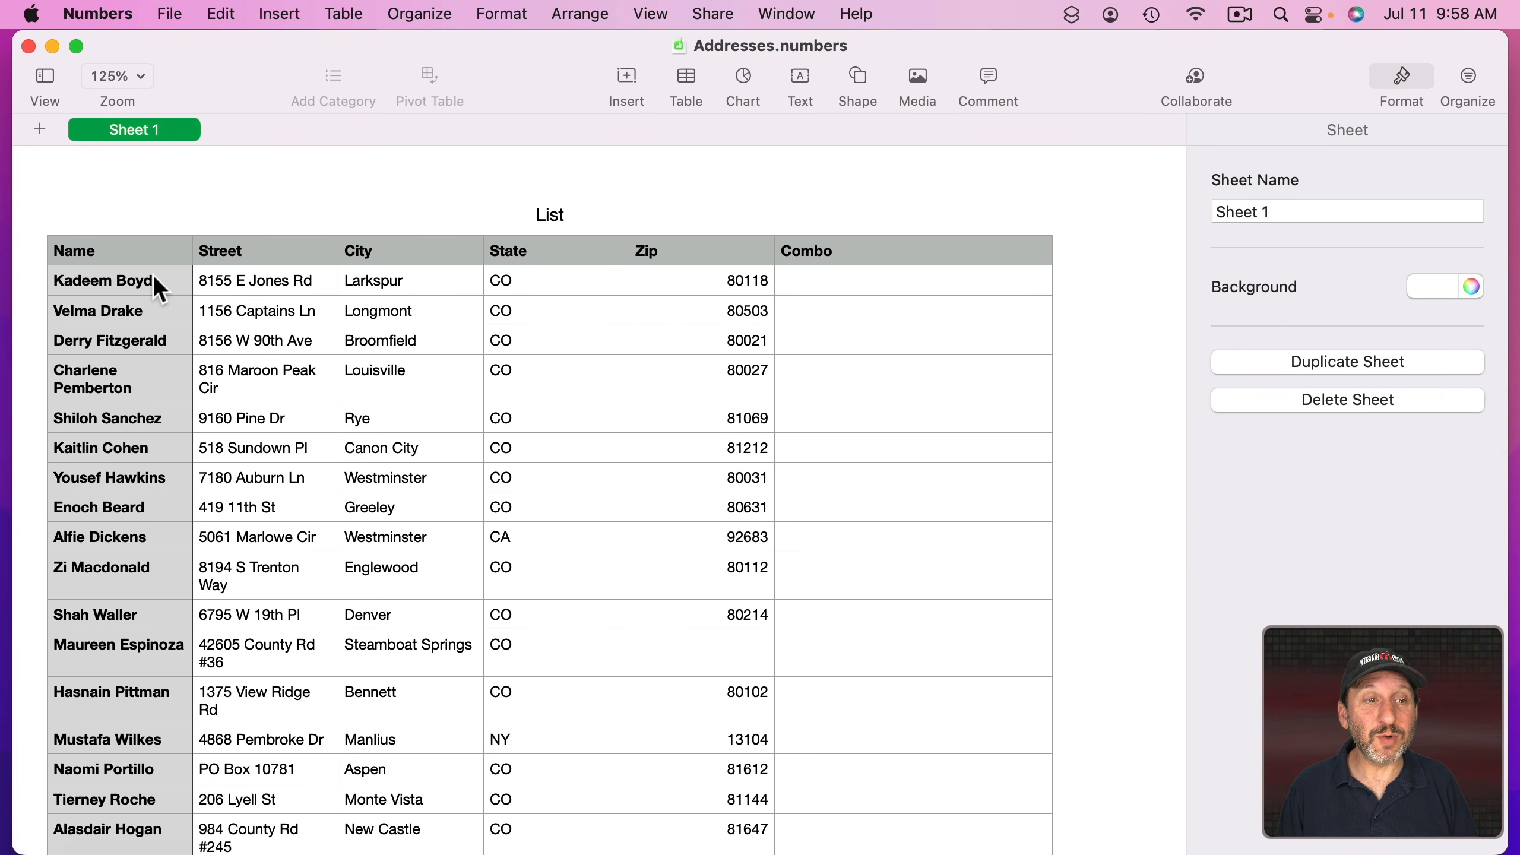
pyautogui.click(125, 281)
pyautogui.click(211, 282)
pyautogui.click(357, 282)
pyautogui.click(497, 283)
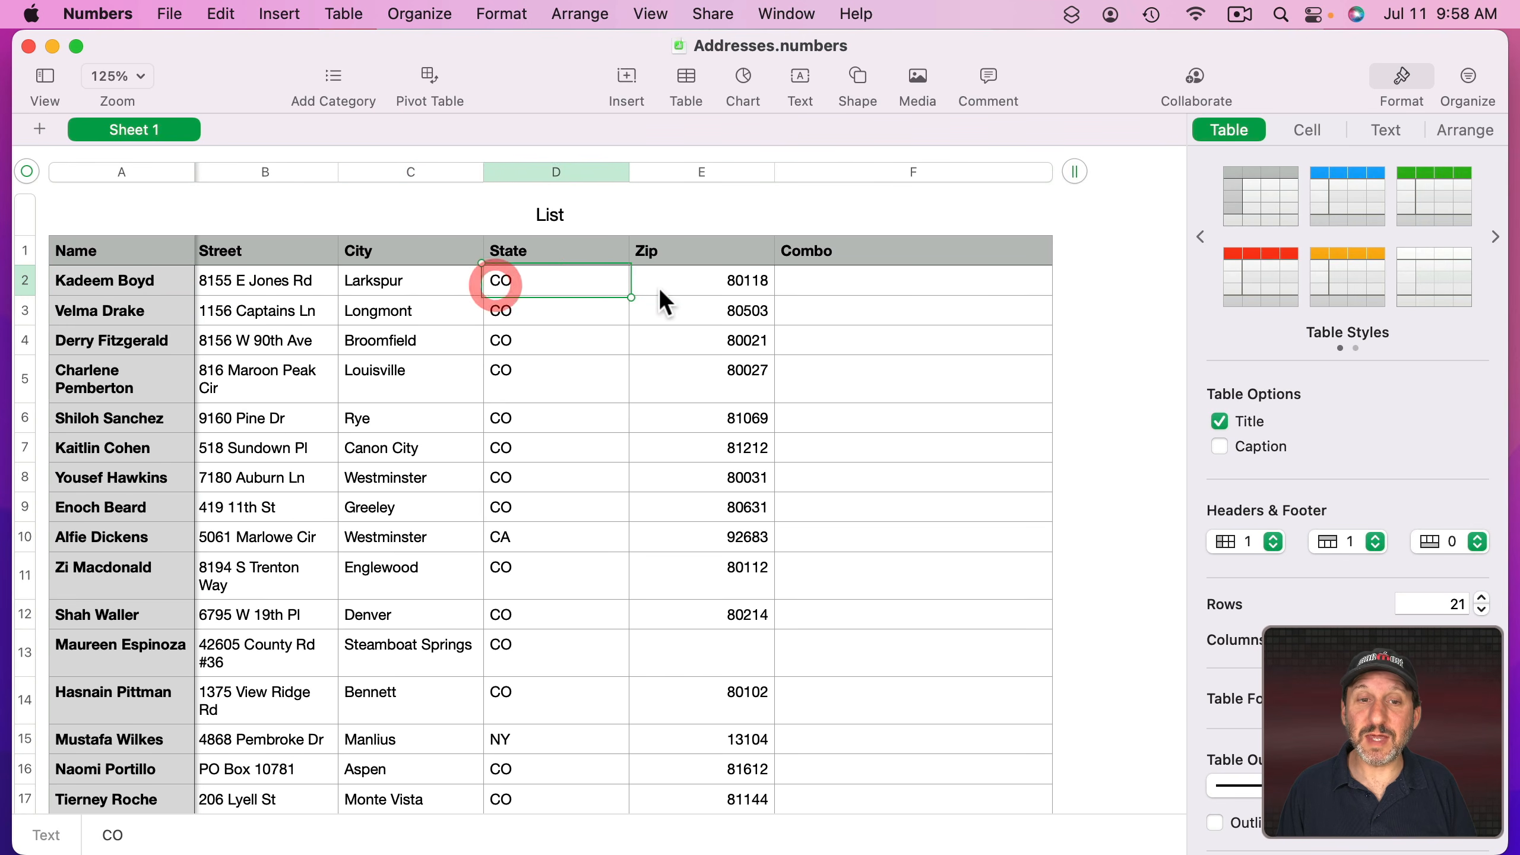
pyautogui.click(743, 290)
# Start a formula in the first Combo cell that joins the row's name cell with a quoted line break using &.
pyautogui.click(882, 281)
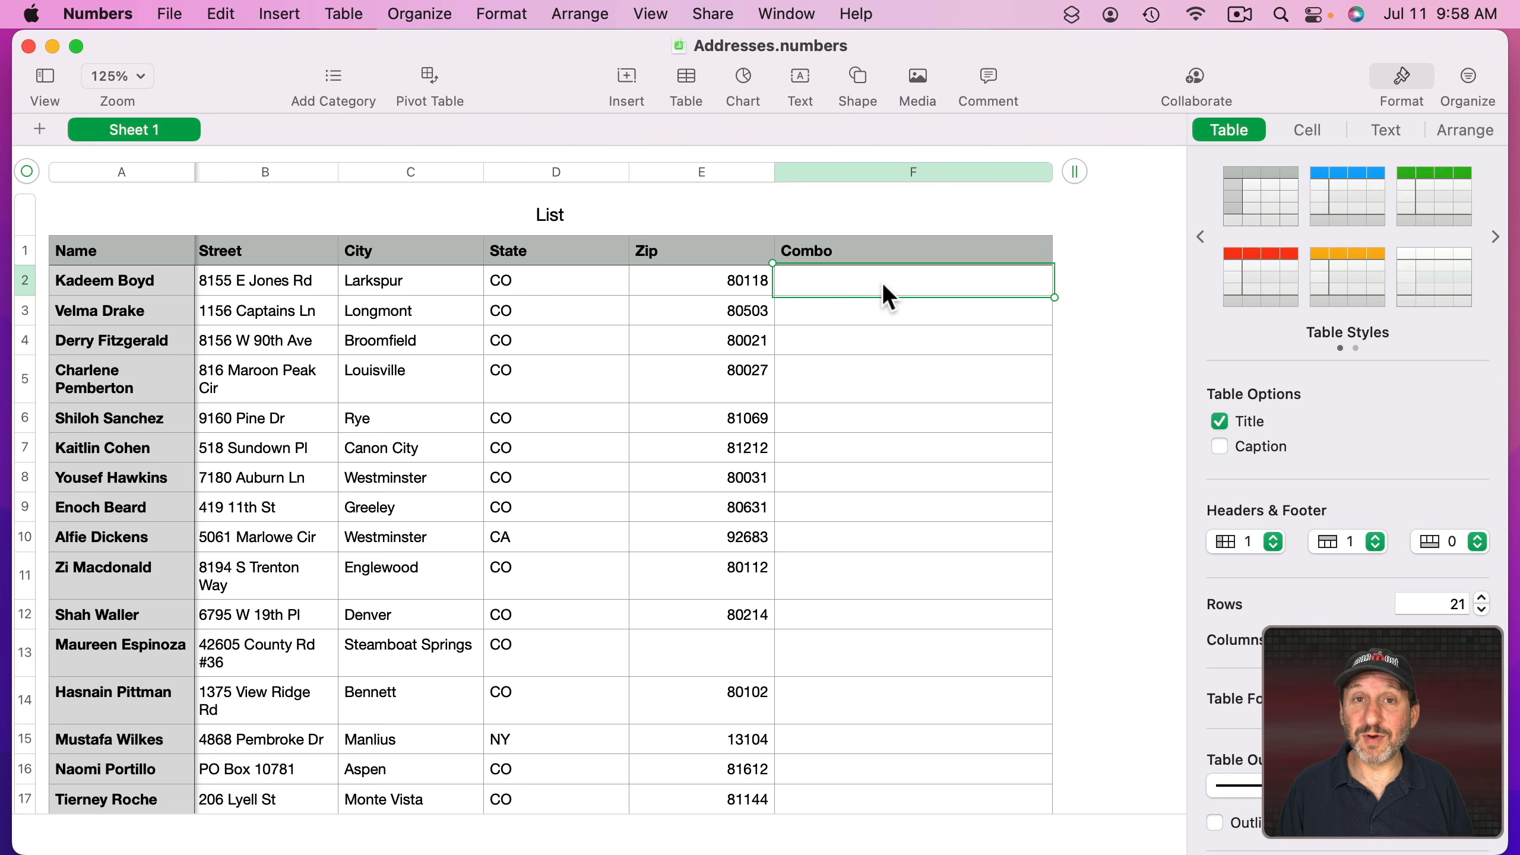
pyautogui.press('=')
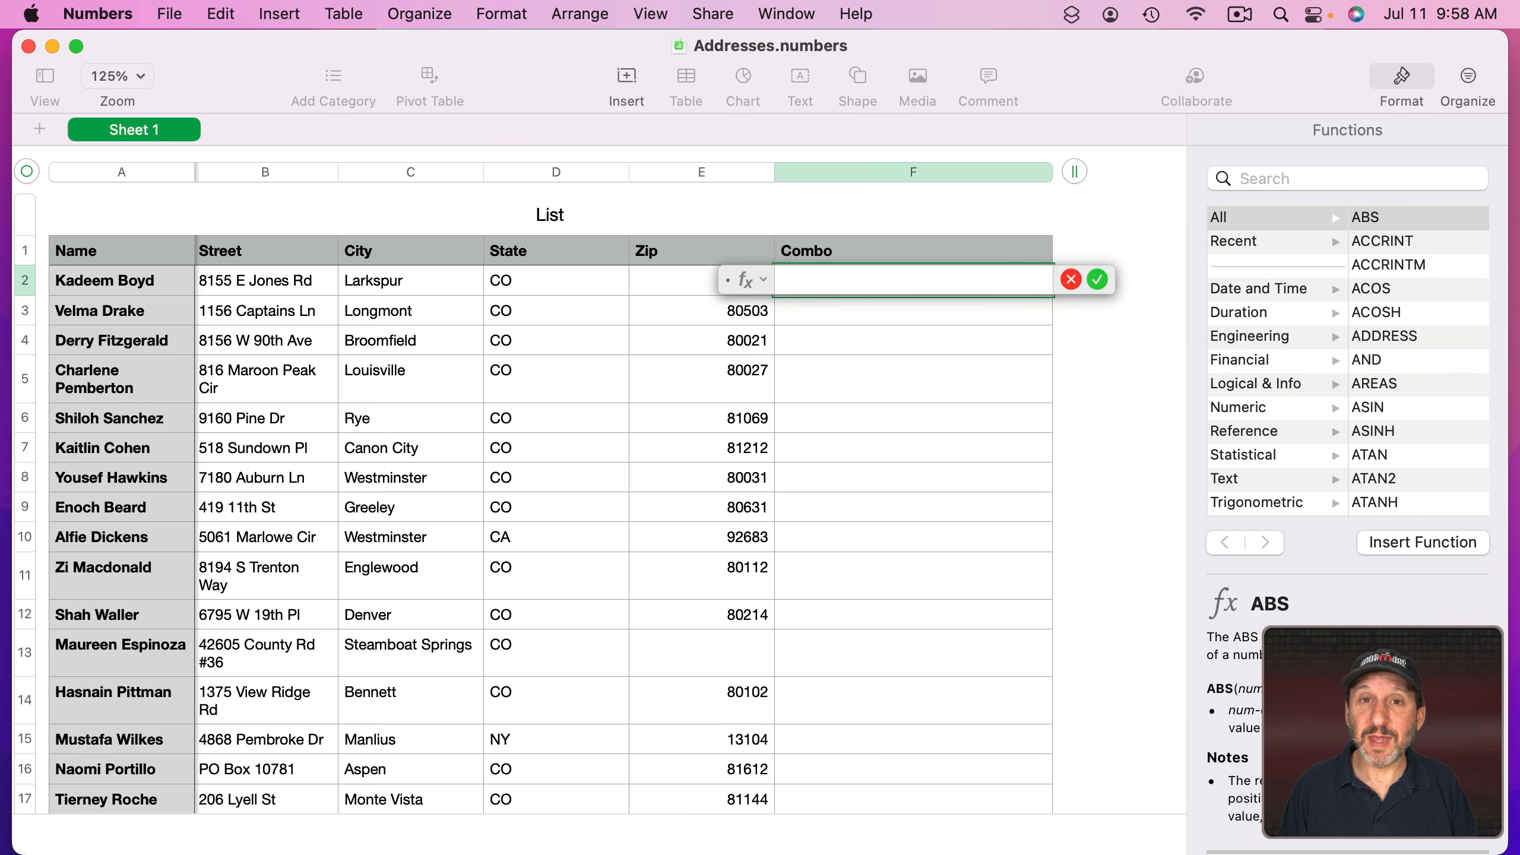
pyautogui.moveTo(736, 282); pyautogui.dragTo(262, 187)
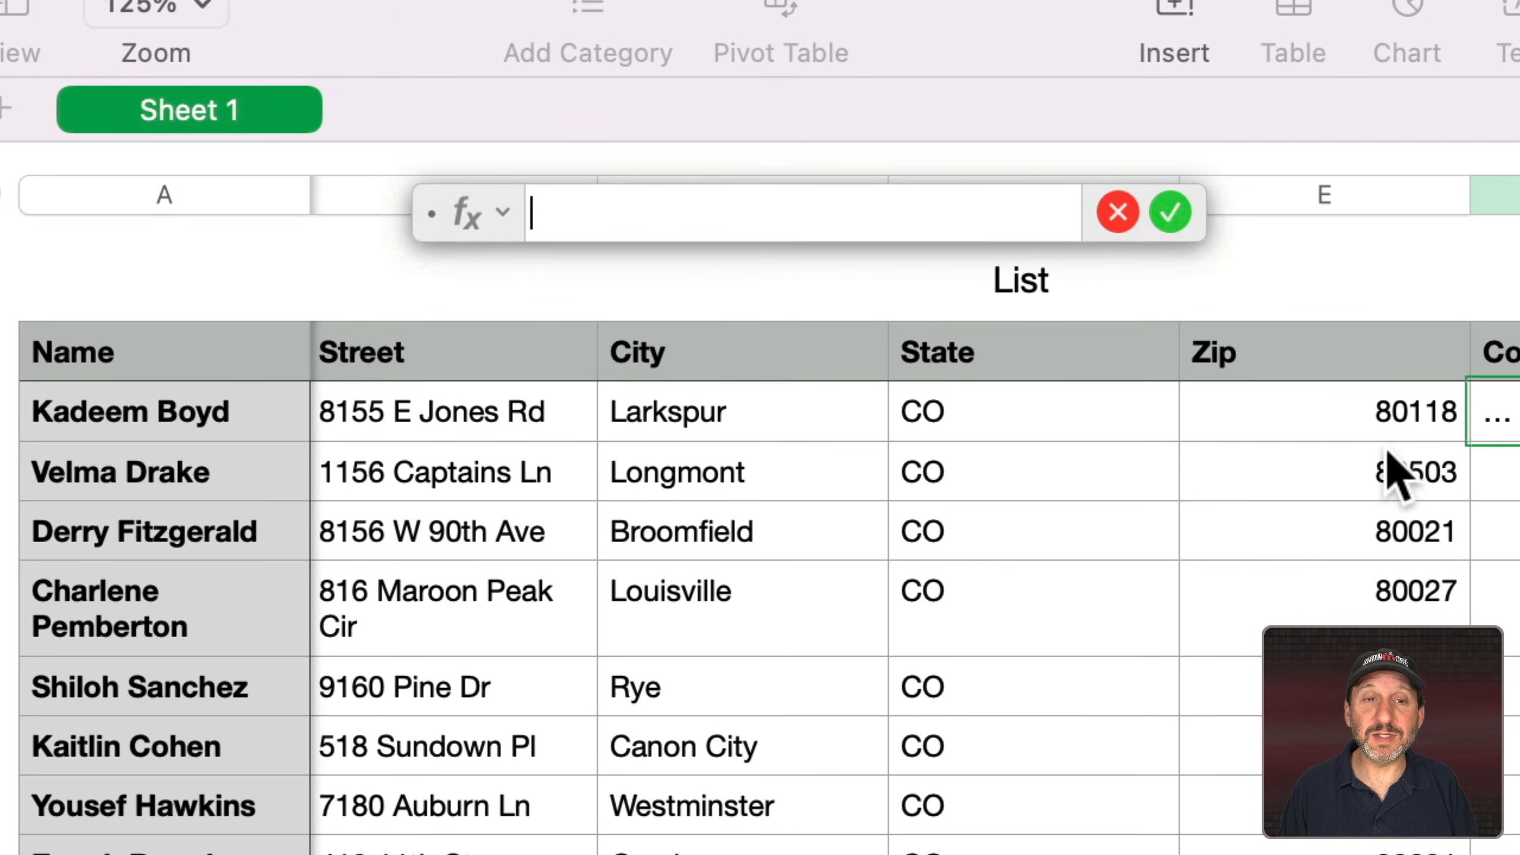
pyautogui.click(176, 413)
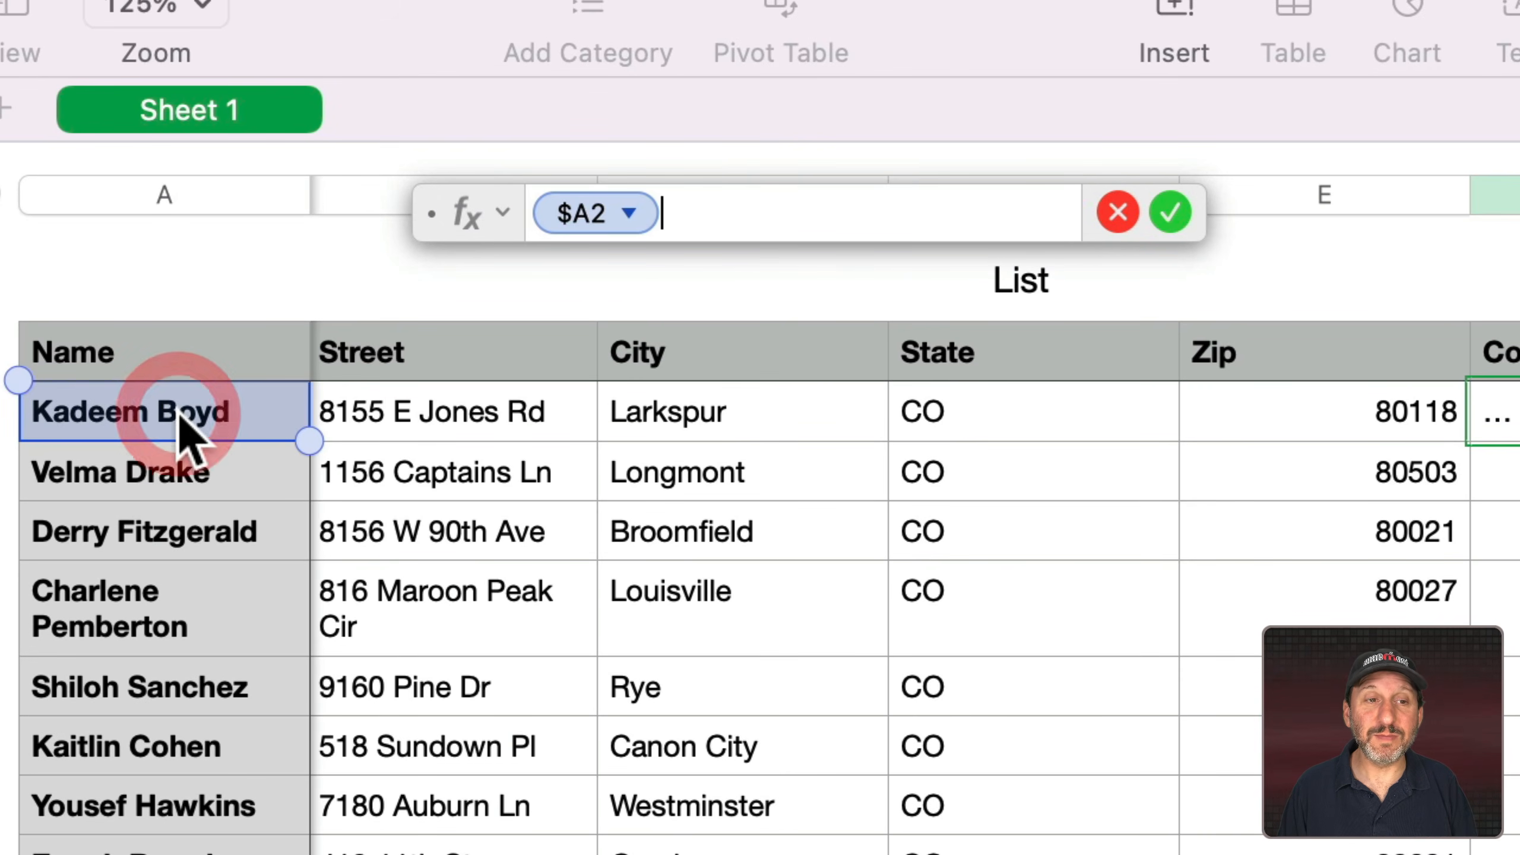
pyautogui.write('&')
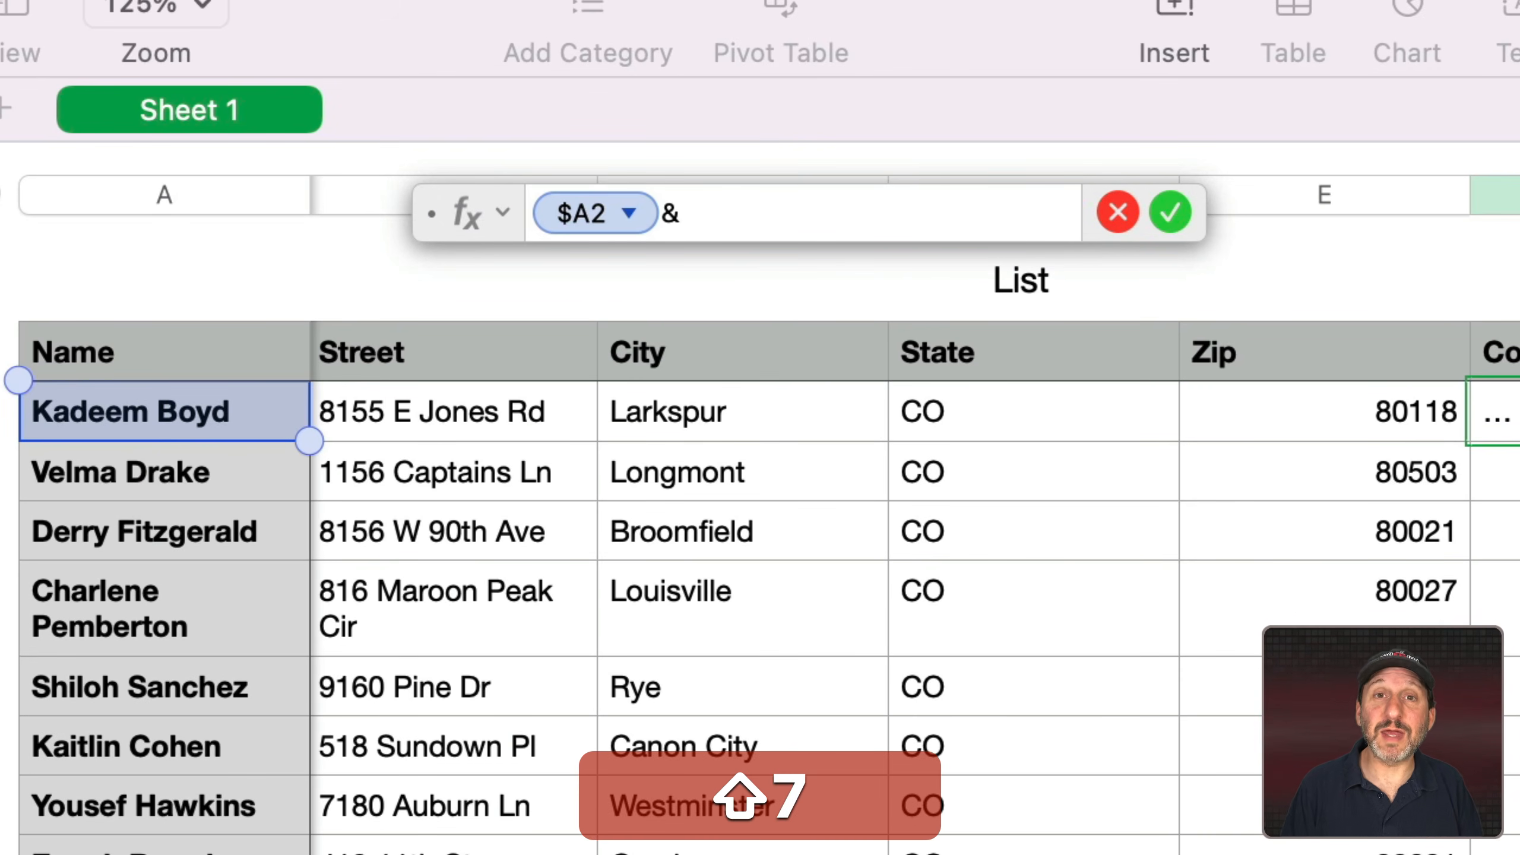
pyautogui.write('"')
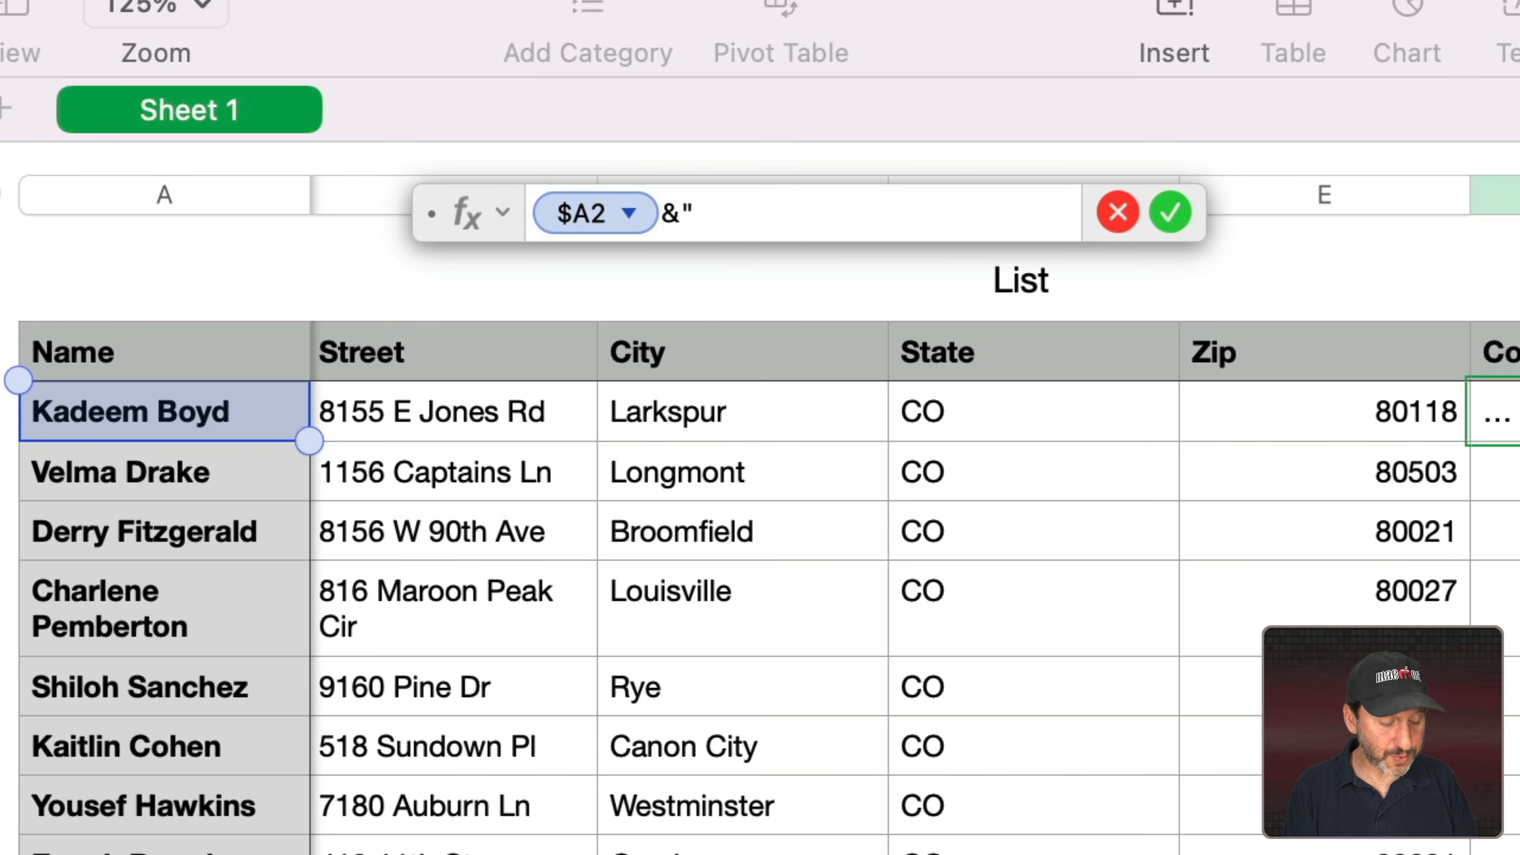
pyautogui.hotkey('alt', 'Return')
pyautogui.write('"')
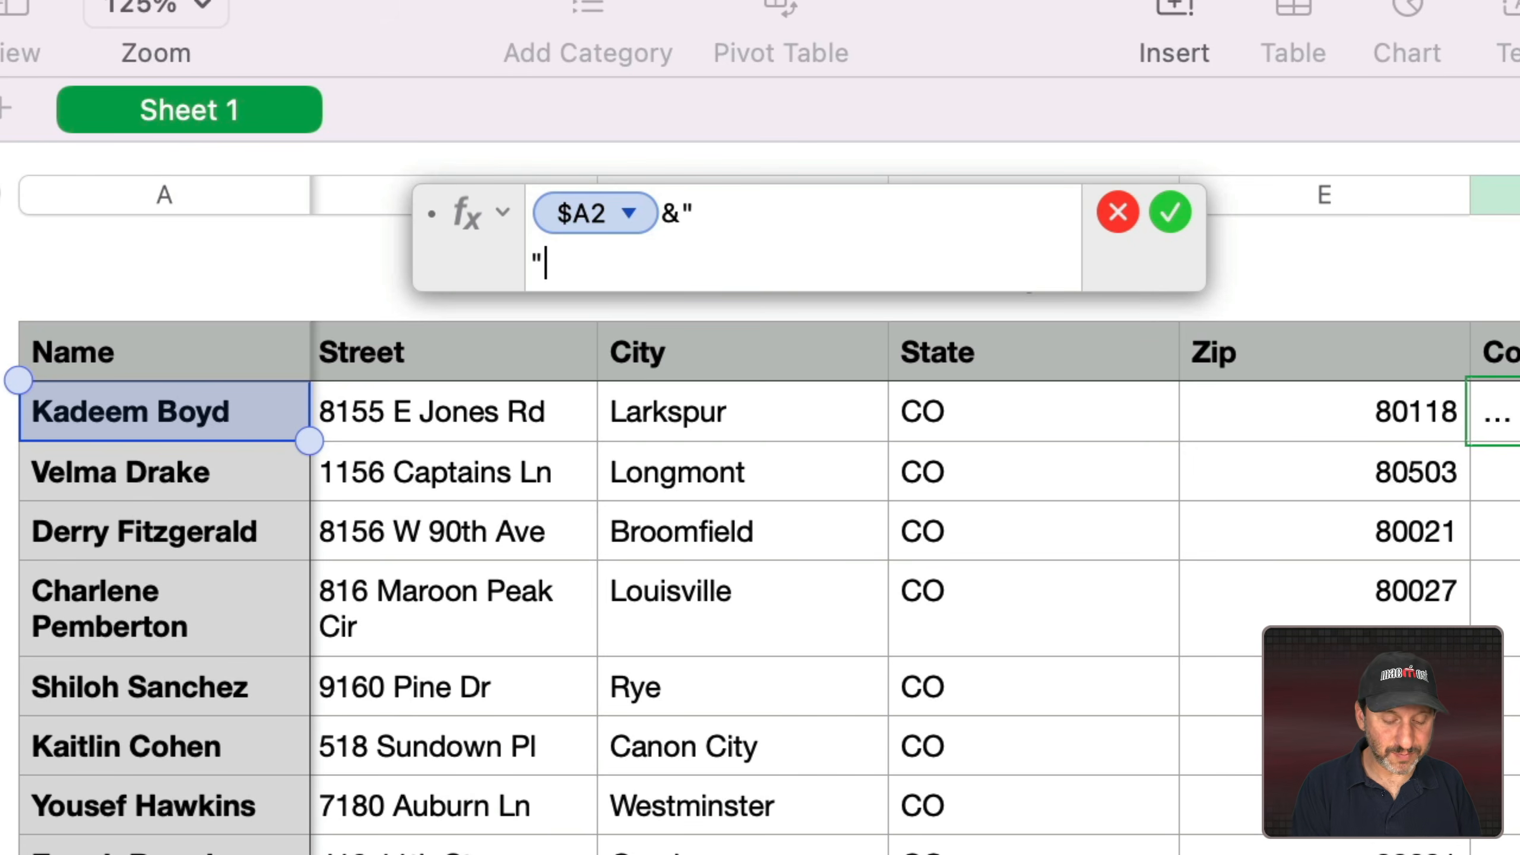
pyautogui.write('&')
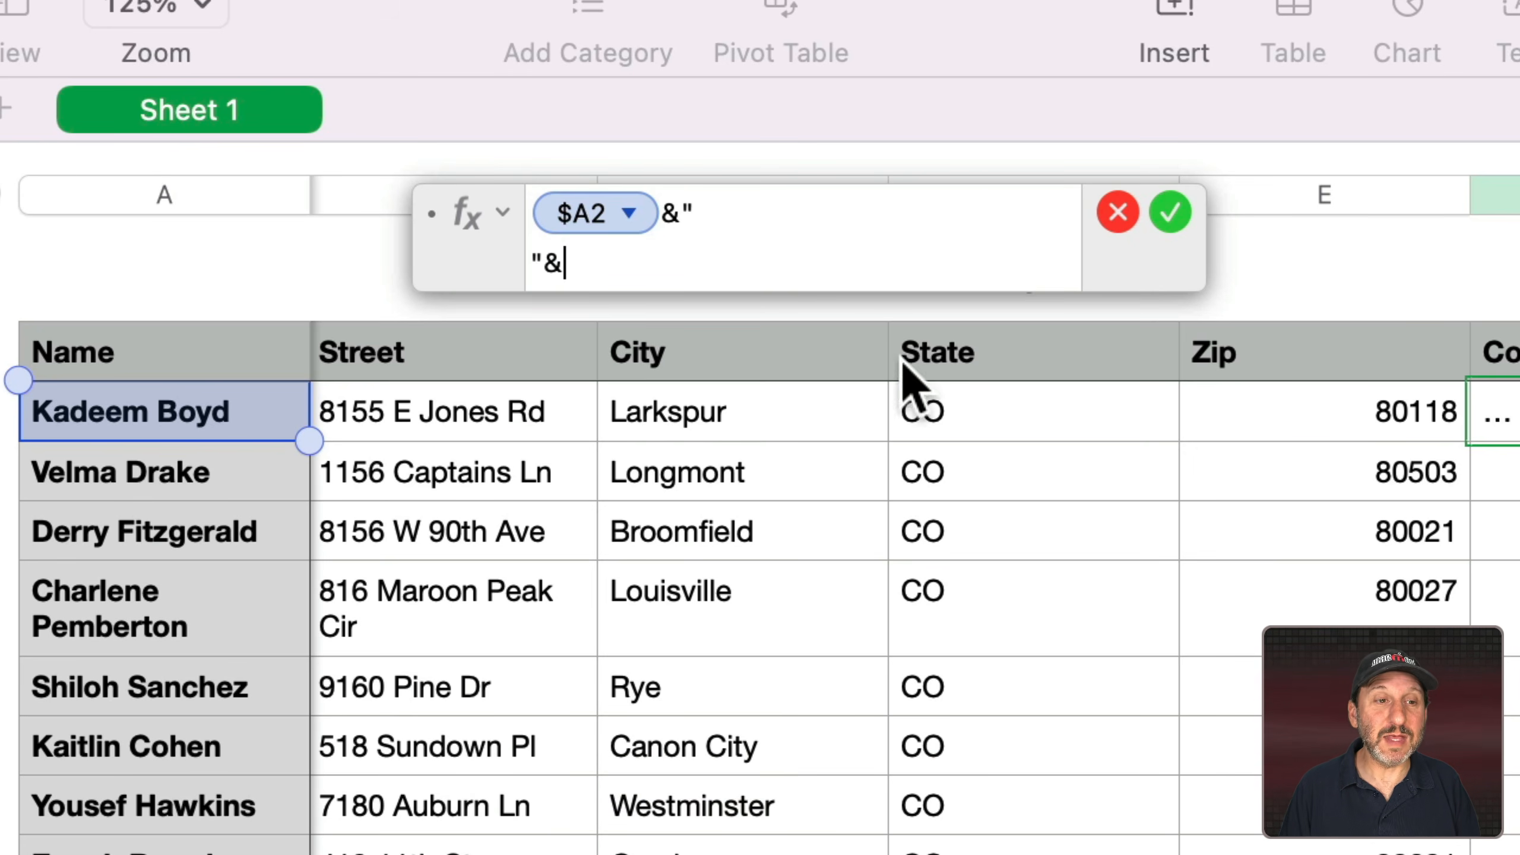
# Extend the formula with the same row's street cell, followed by another quoted line break joined with &.
pyautogui.click(497, 440)
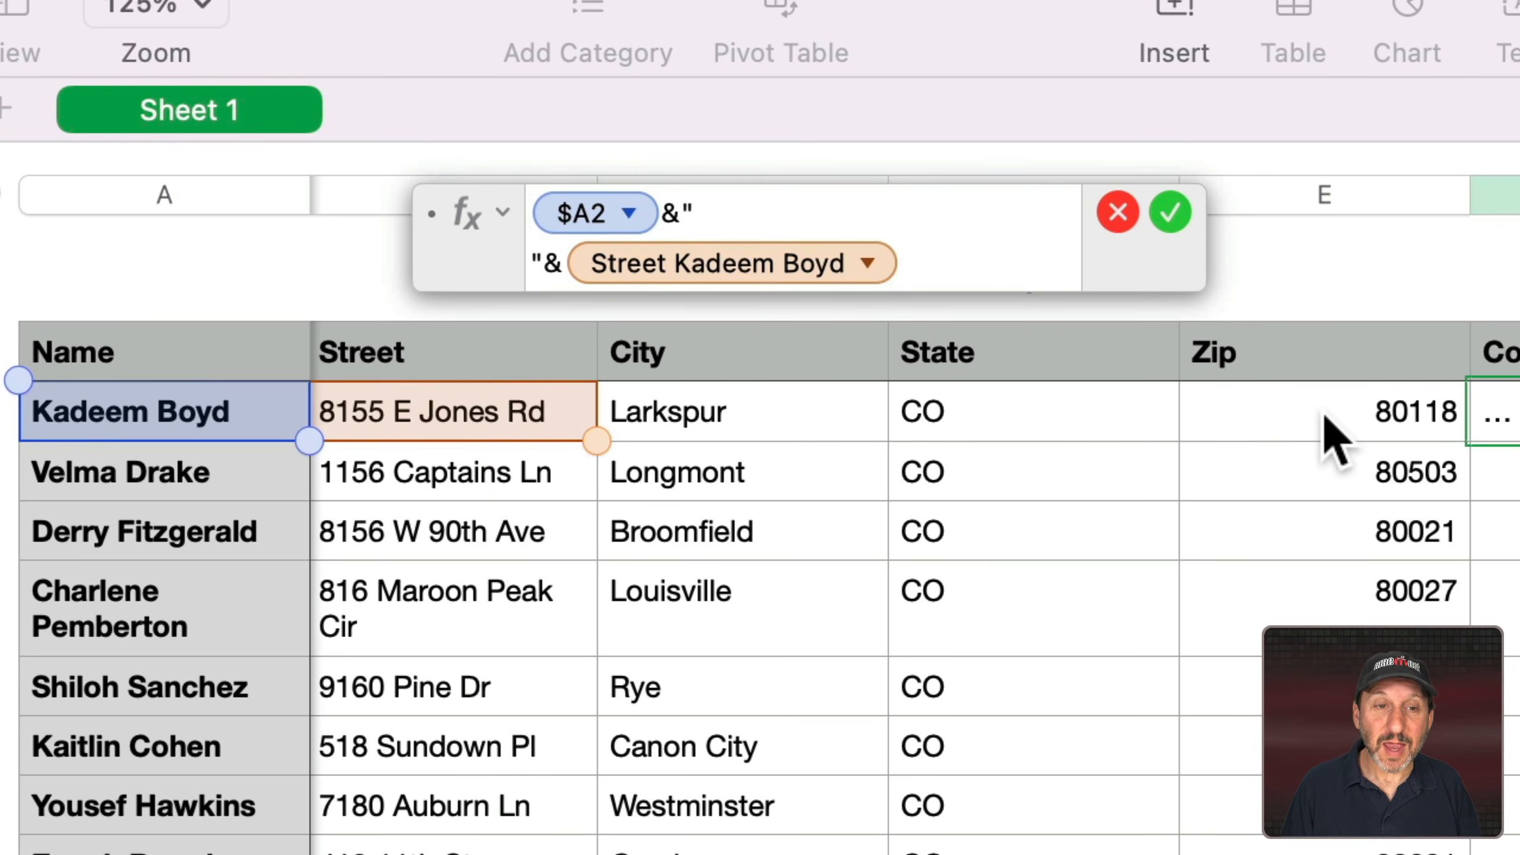
pyautogui.write('&')
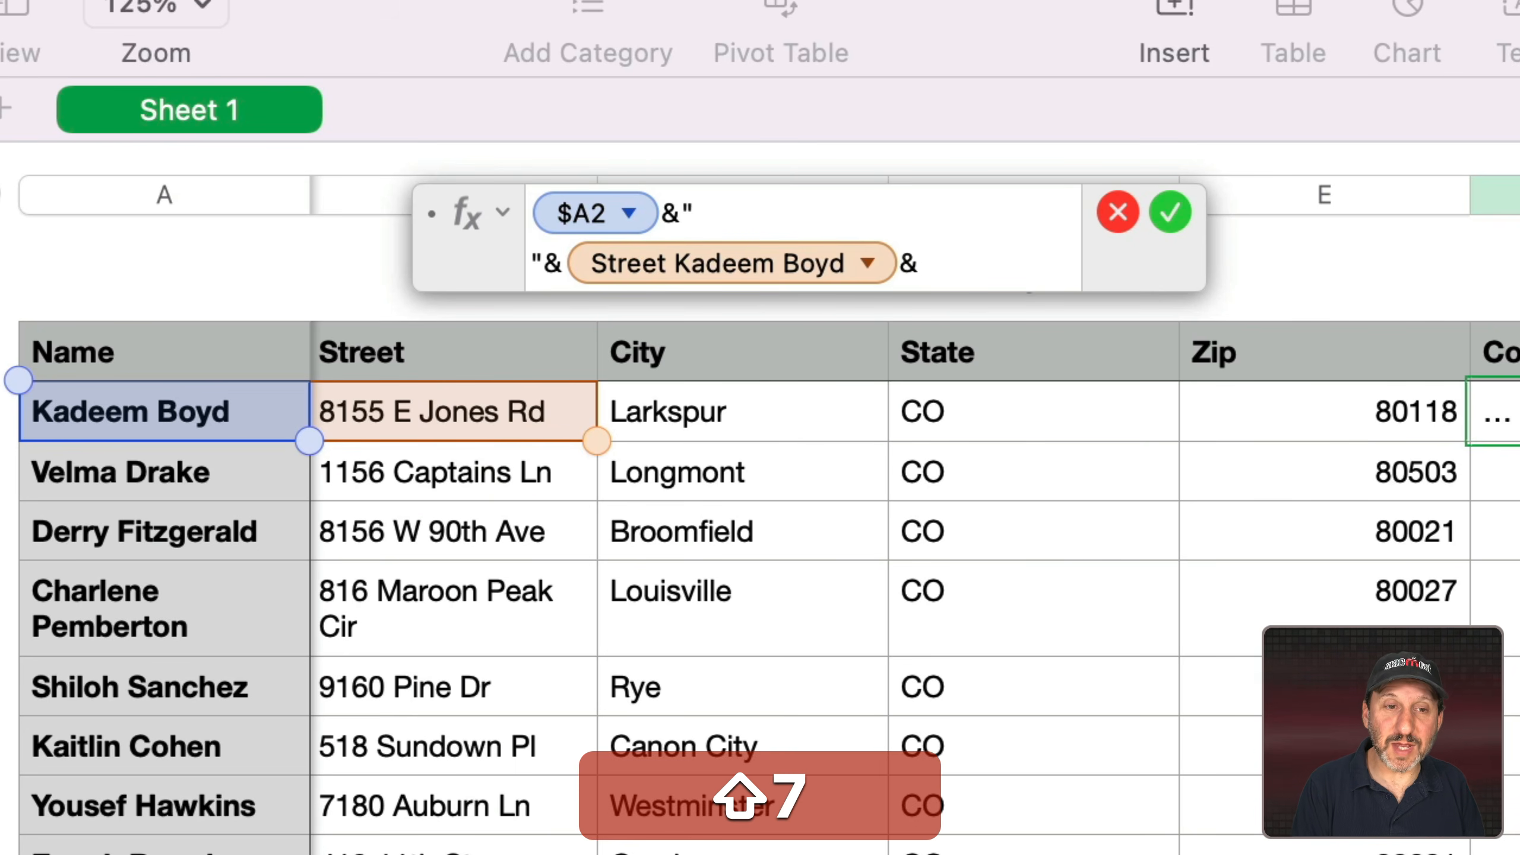
pyautogui.write('"')
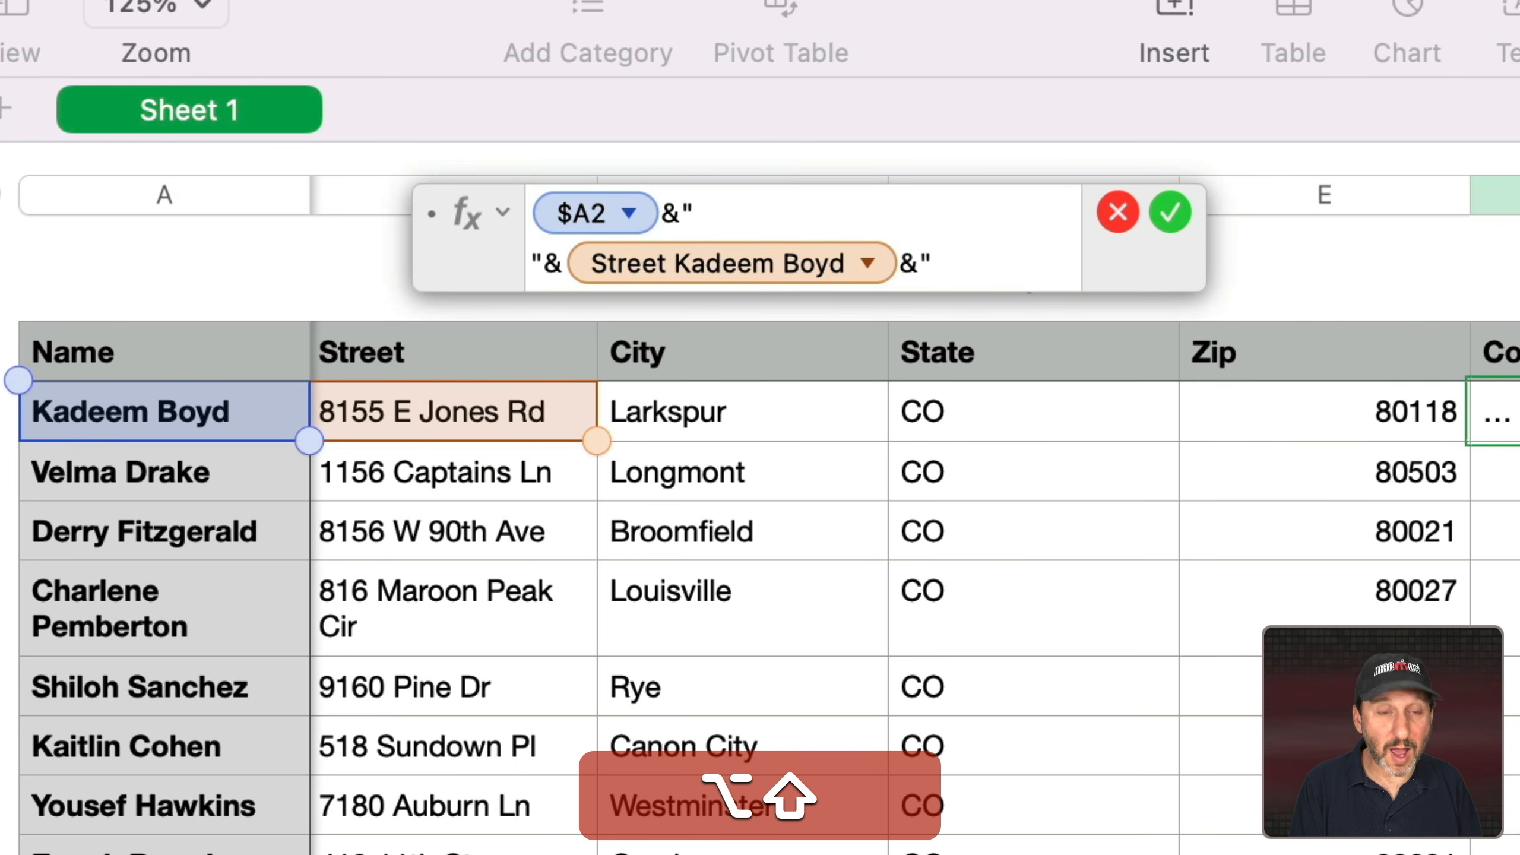
pyautogui.hotkey('alt', 'Return')
pyautogui.write('"')
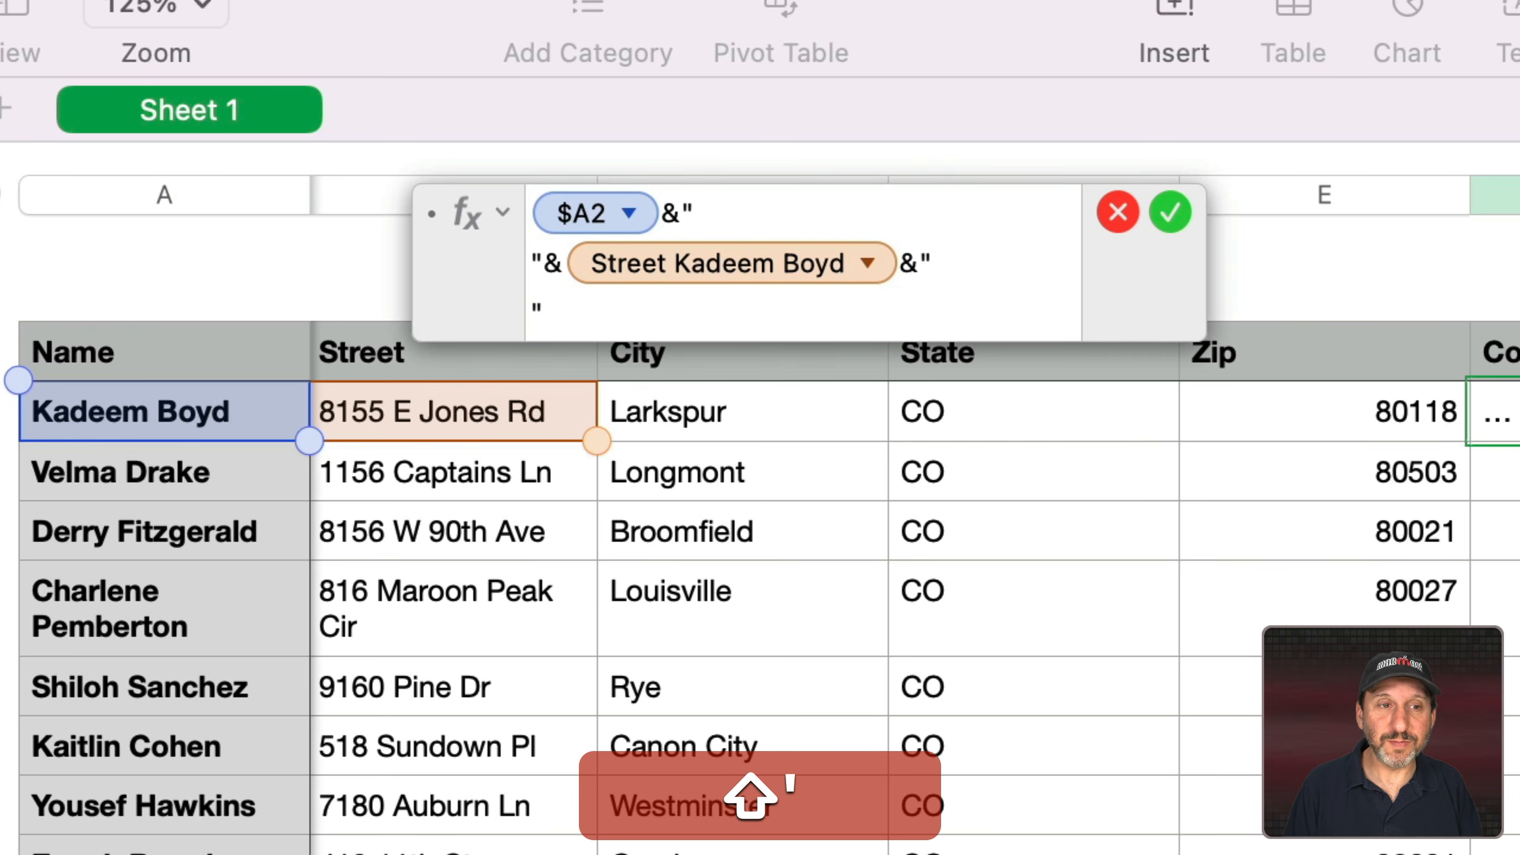
pyautogui.write('&')
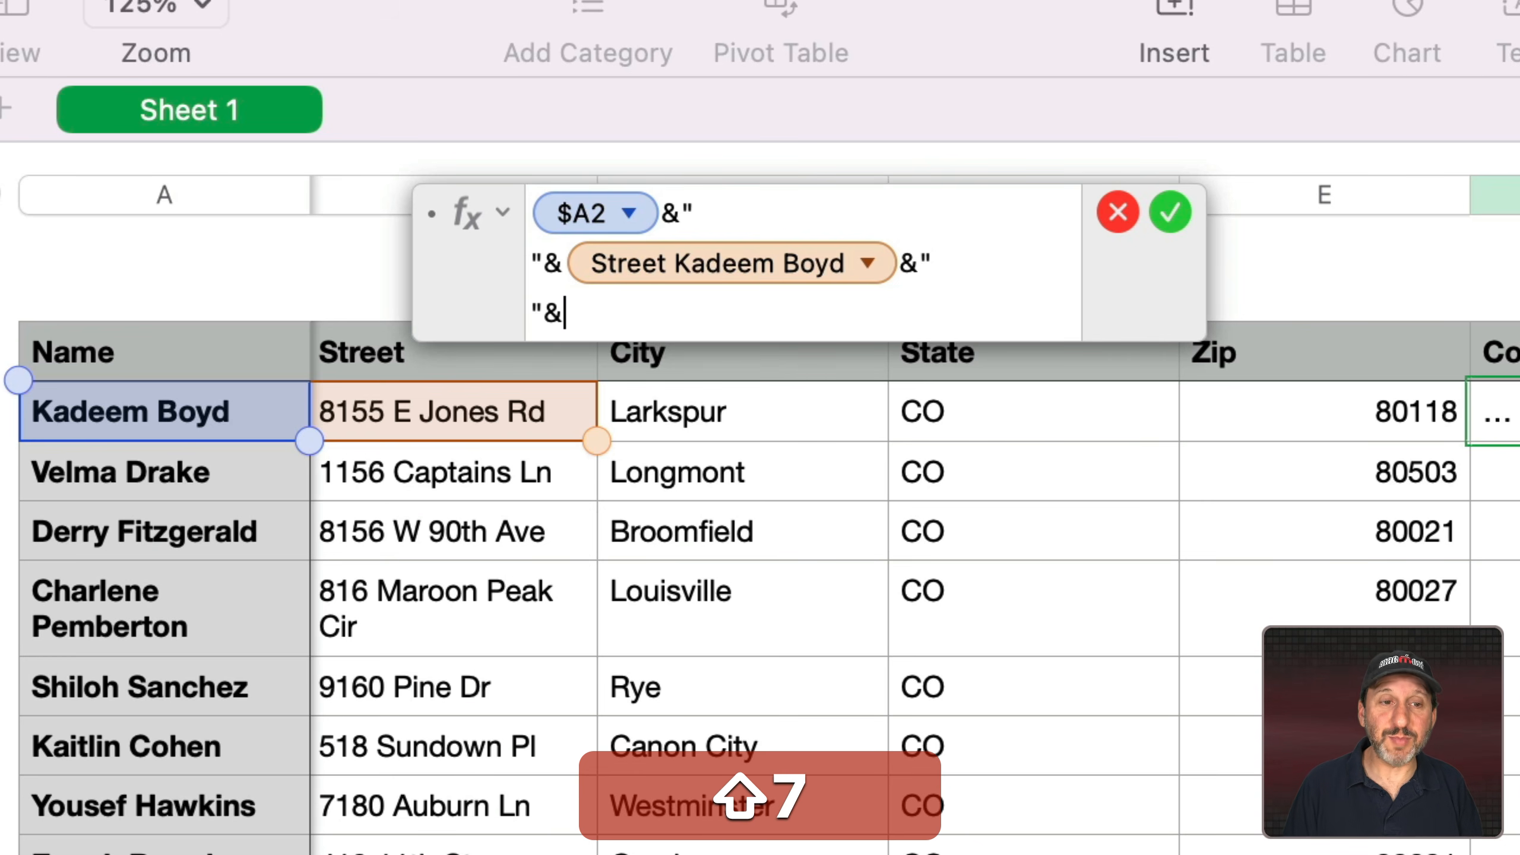
# Complete the formula's last address line with the city, ", ", the state, " " and the zip, and accept it.
pyautogui.click(722, 424)
pyautogui.write('&')
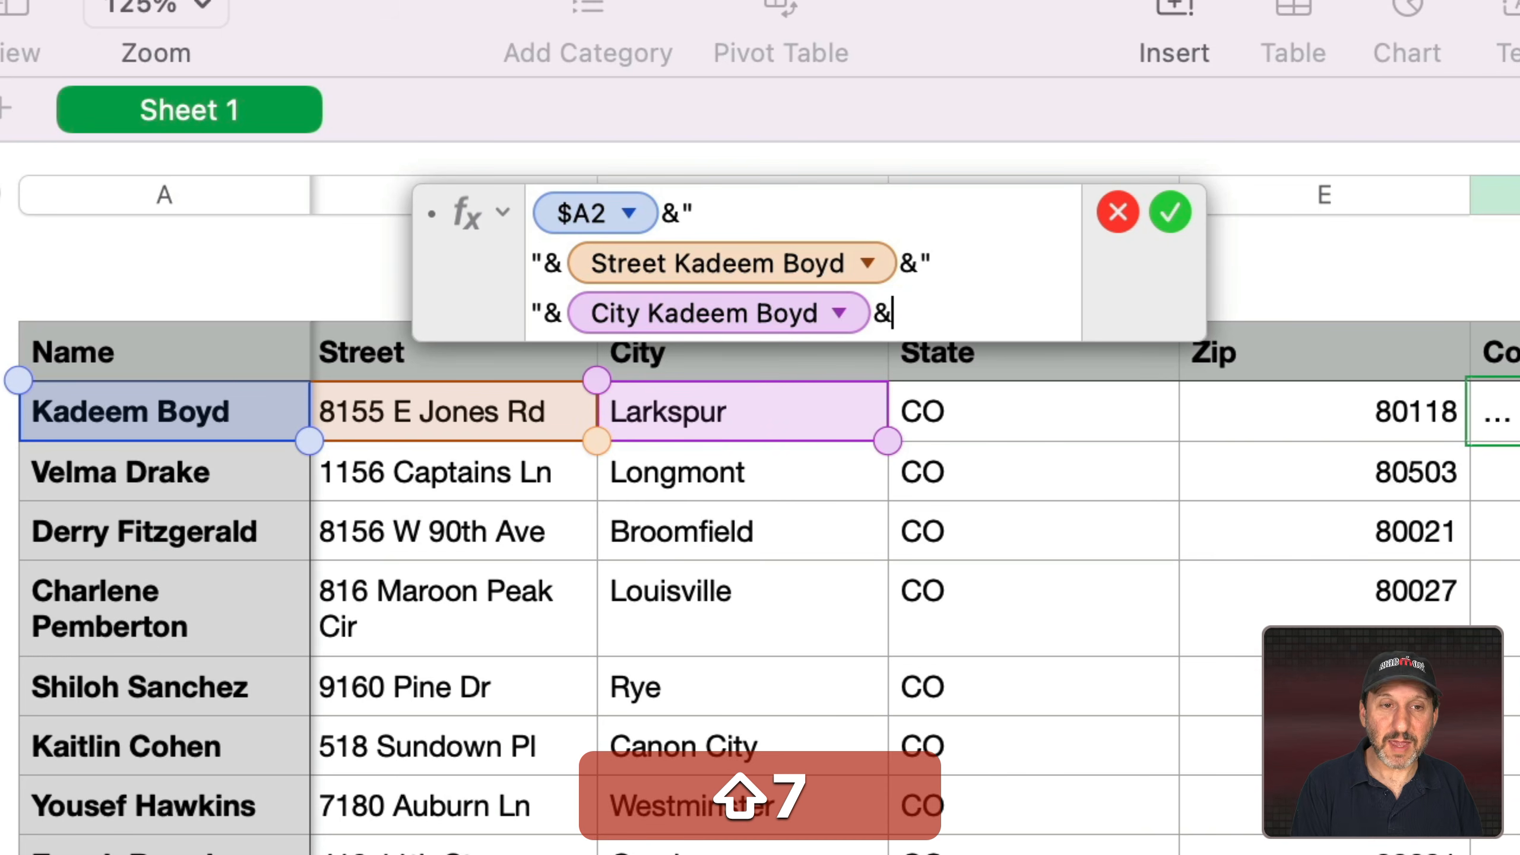
pyautogui.write('"')
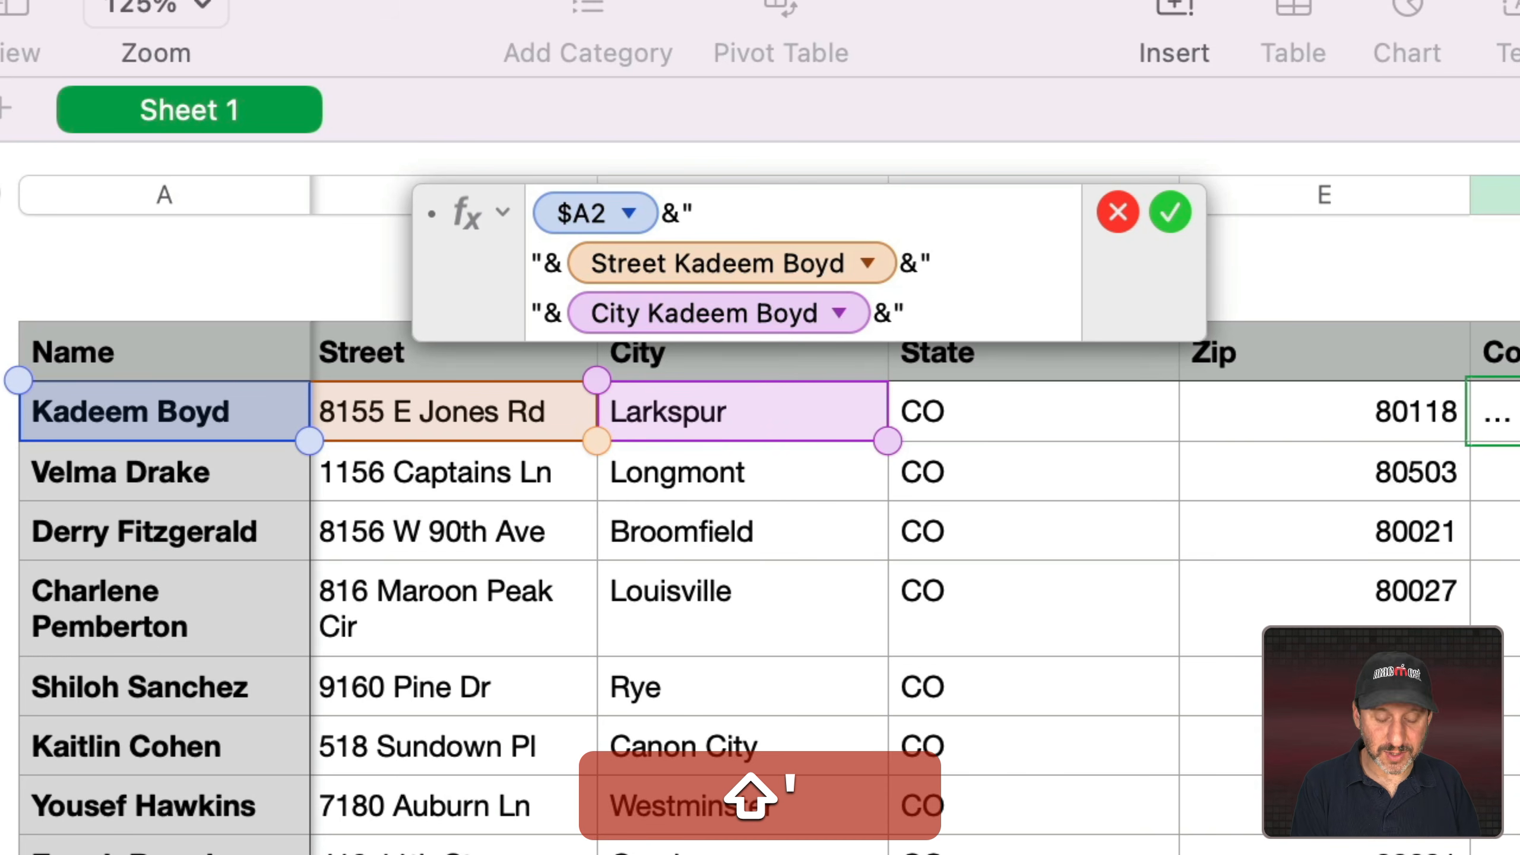
pyautogui.write(', "&')
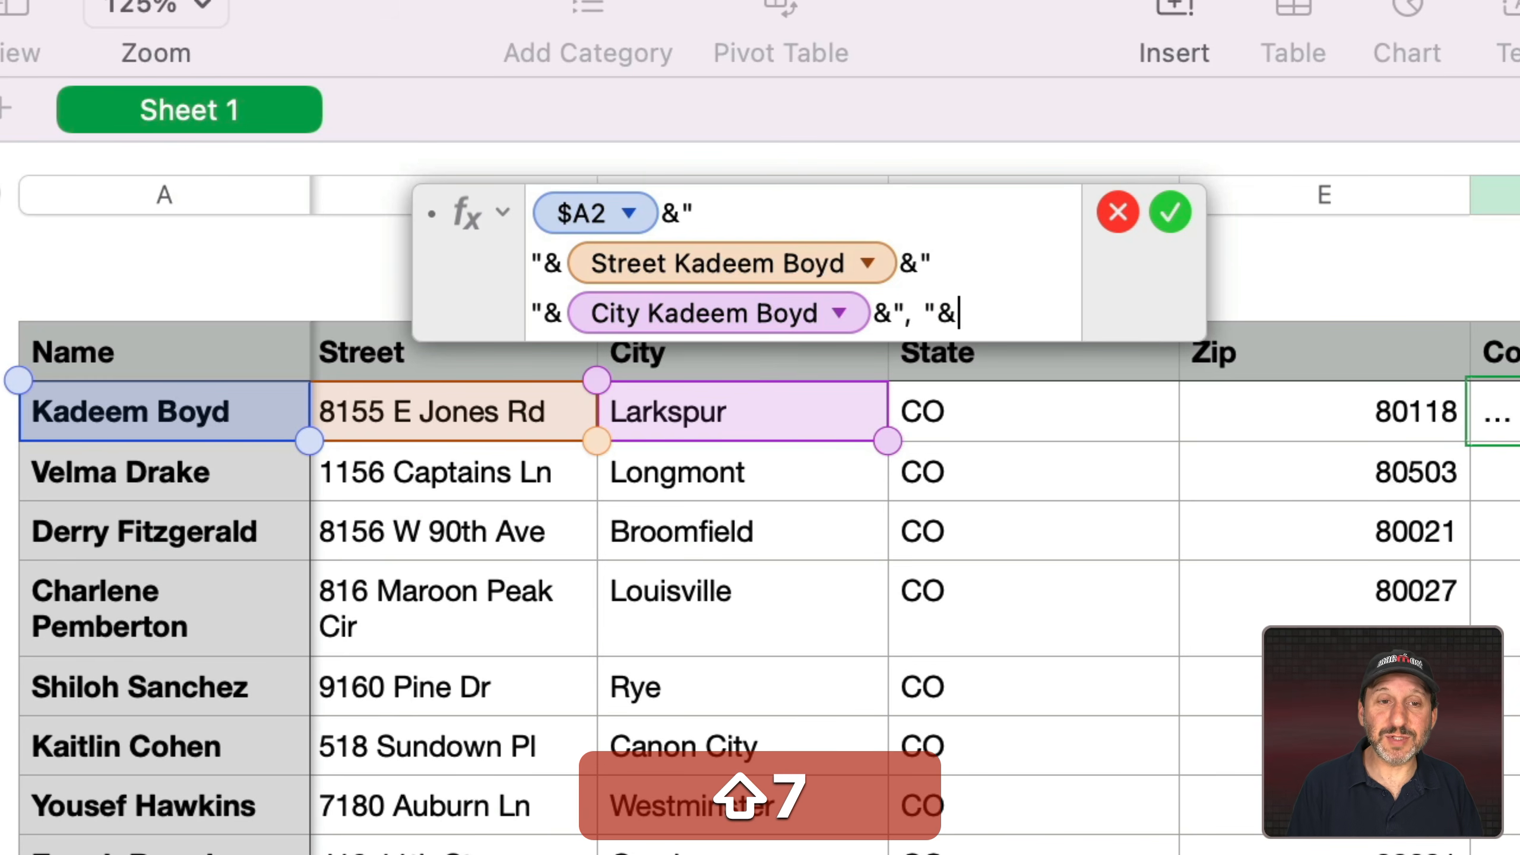
pyautogui.click(1038, 414)
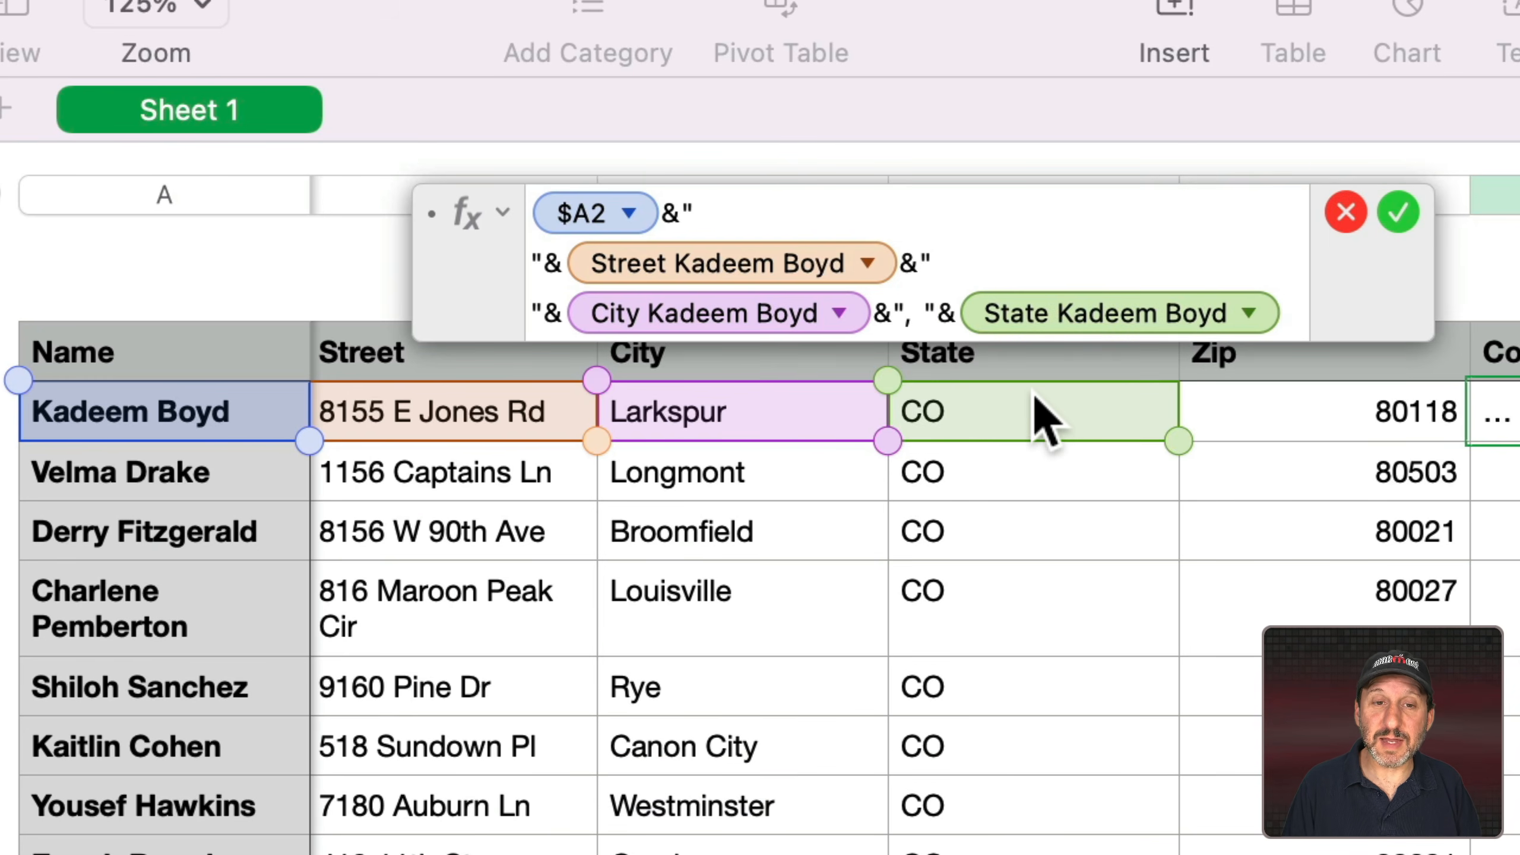
pyautogui.write('&" "')
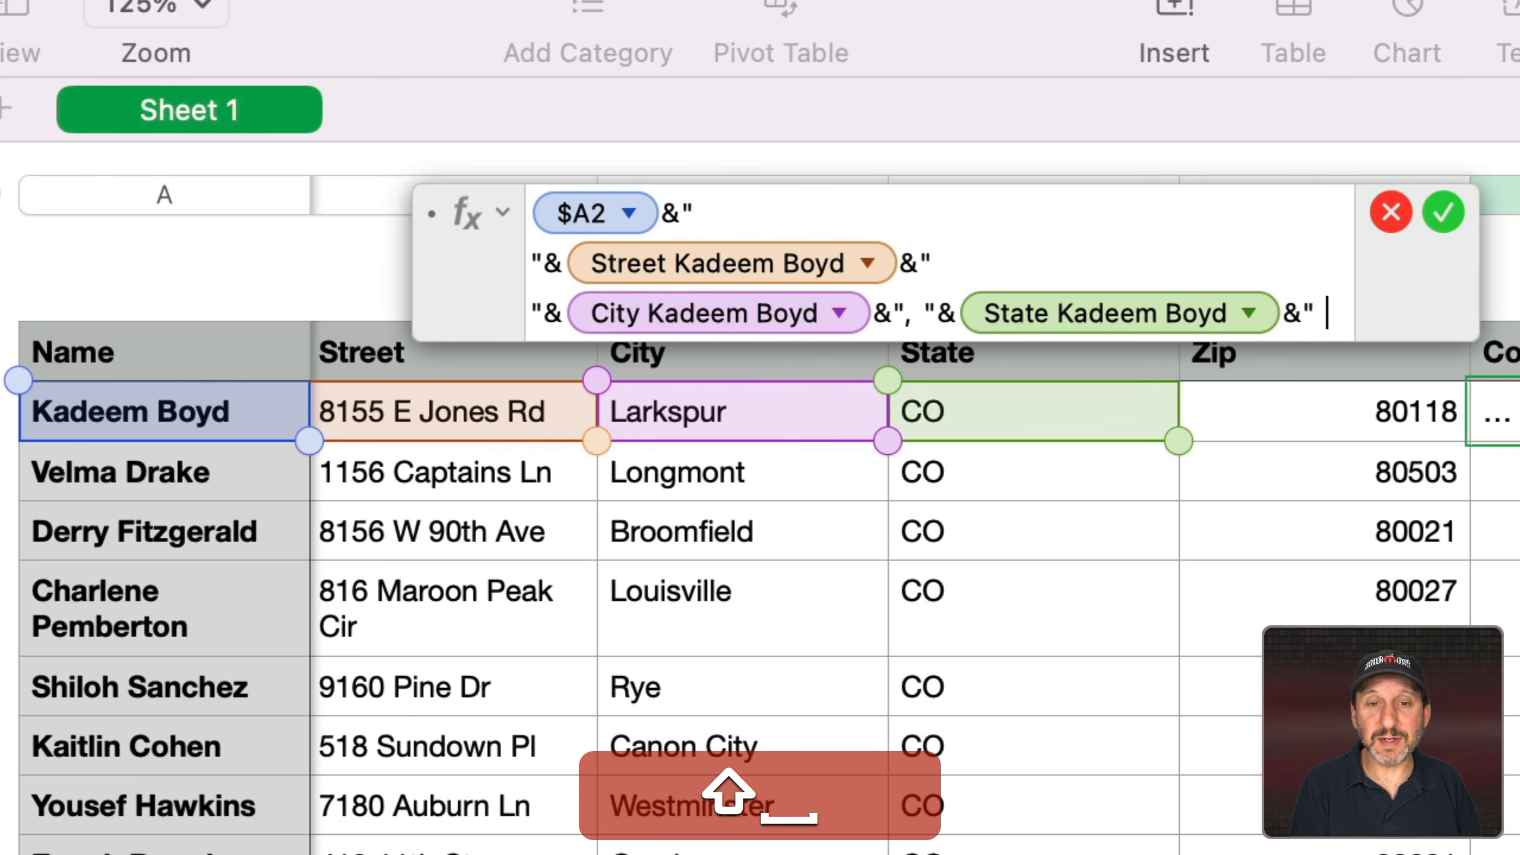
pyautogui.write('&')
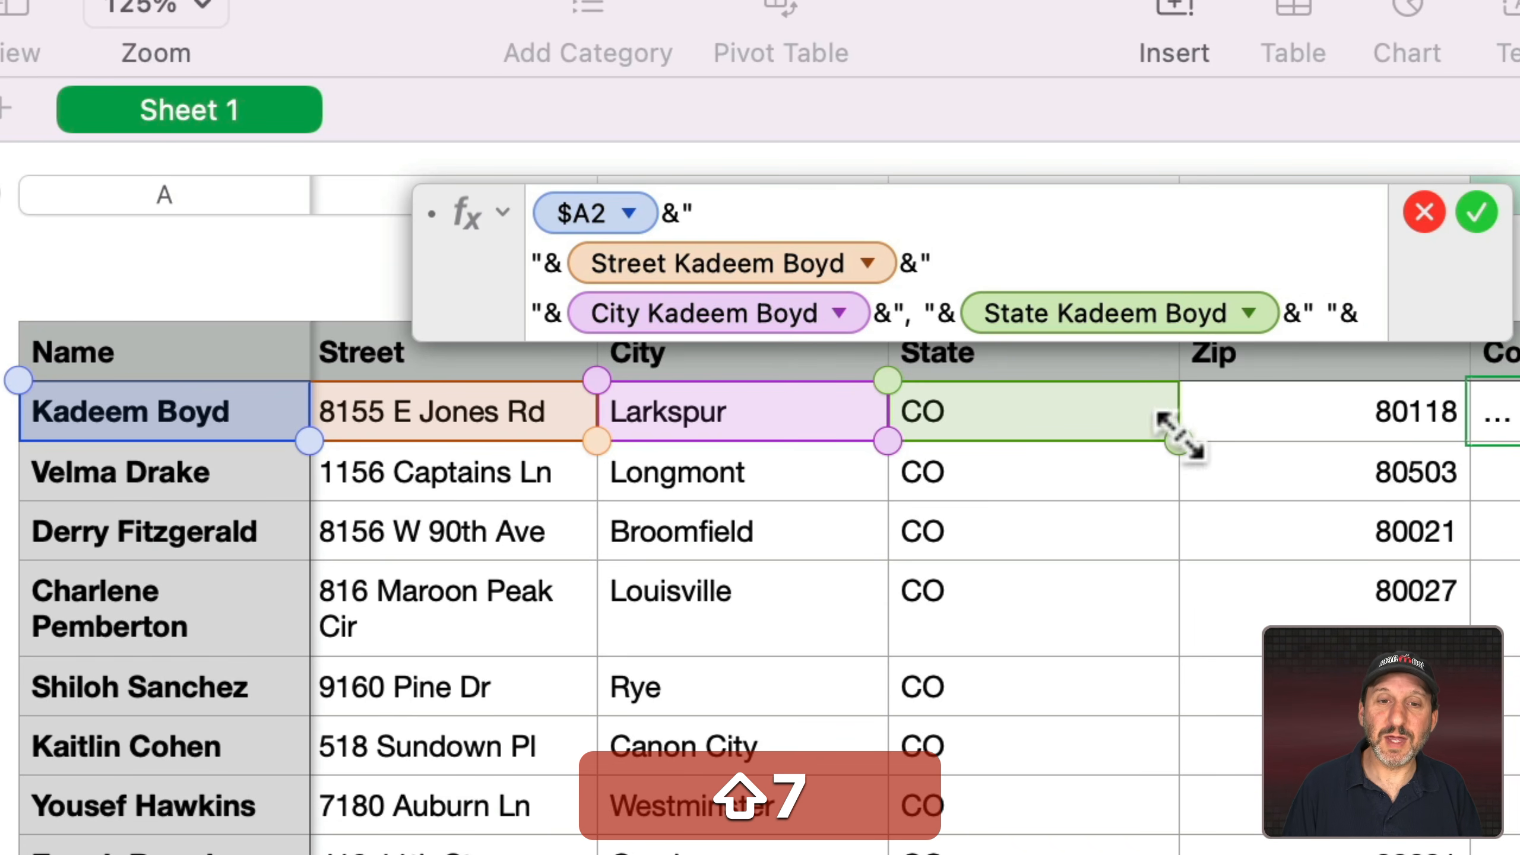
pyautogui.click(1280, 413)
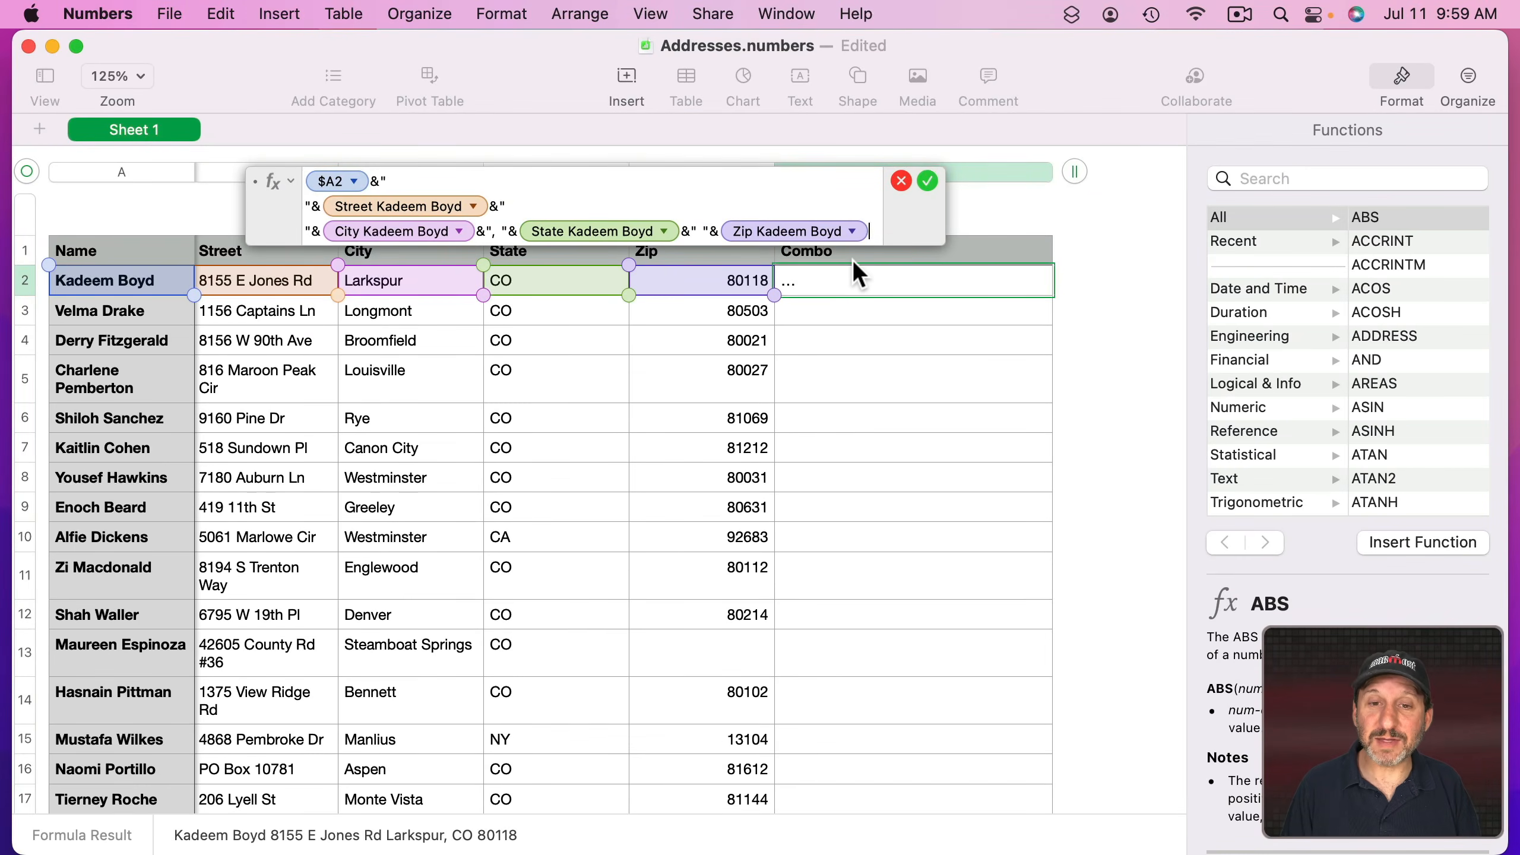
pyautogui.press('Return')
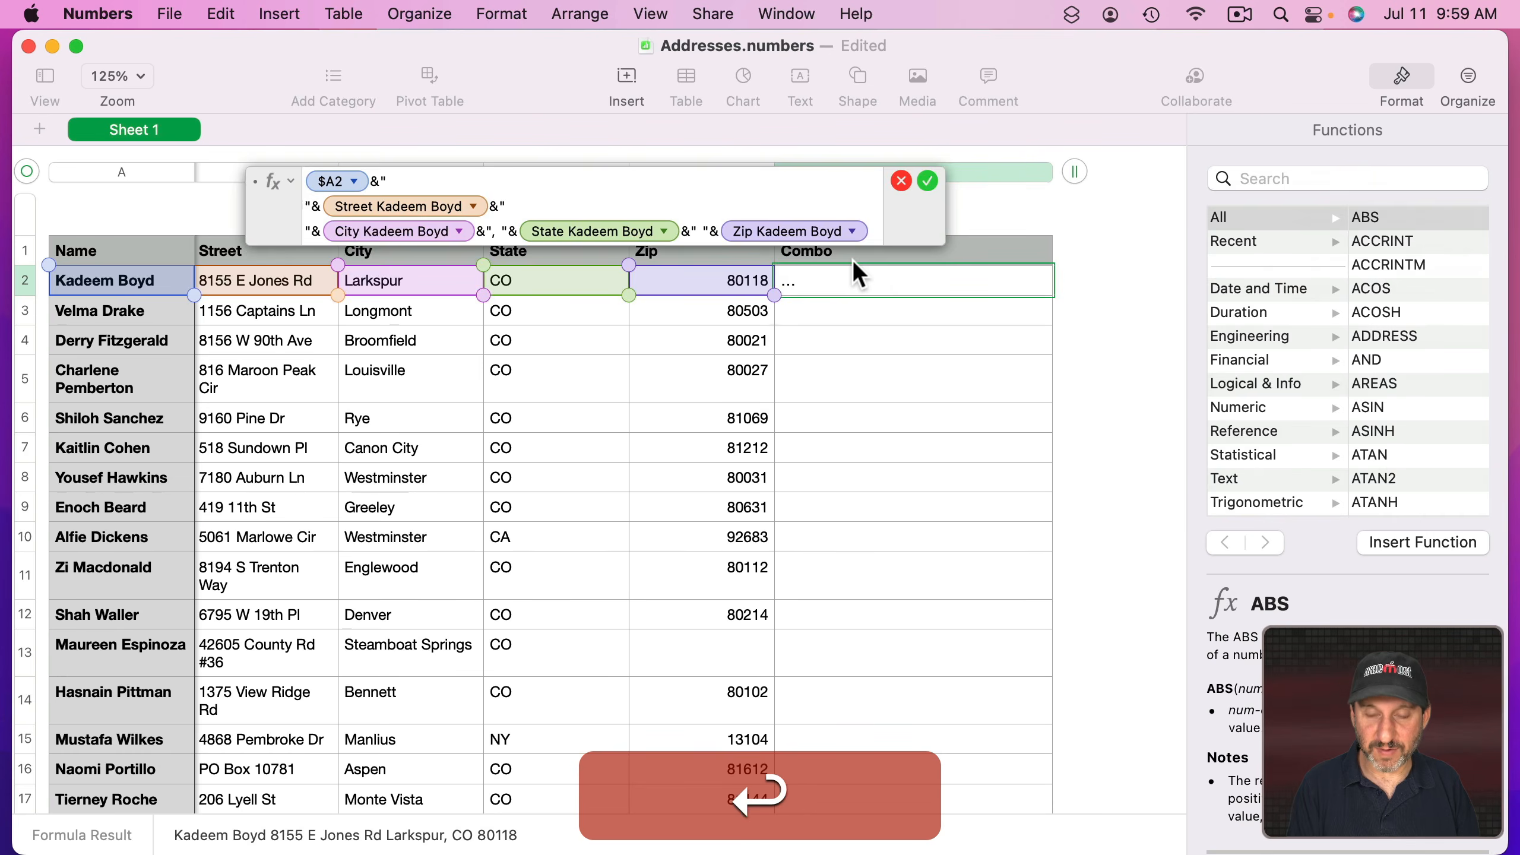
# Copy the first Combo cell's formula to the whole Combo column and check the combined addresses down the table.
pyautogui.doubleClick(832, 288)
pyautogui.press('super+c')
pyautogui.click(875, 174)
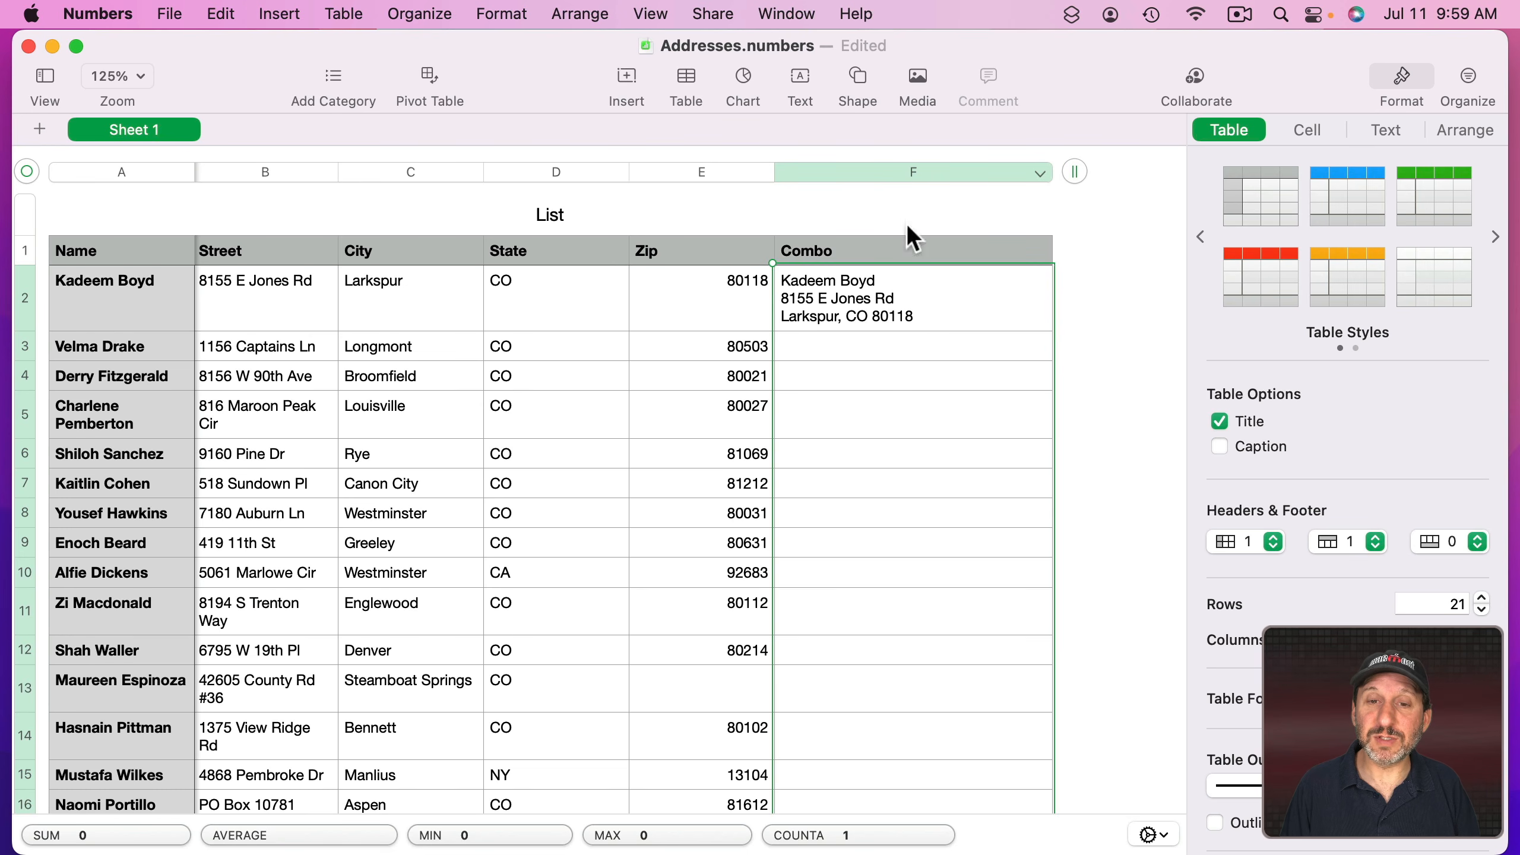
pyautogui.press('super+v')
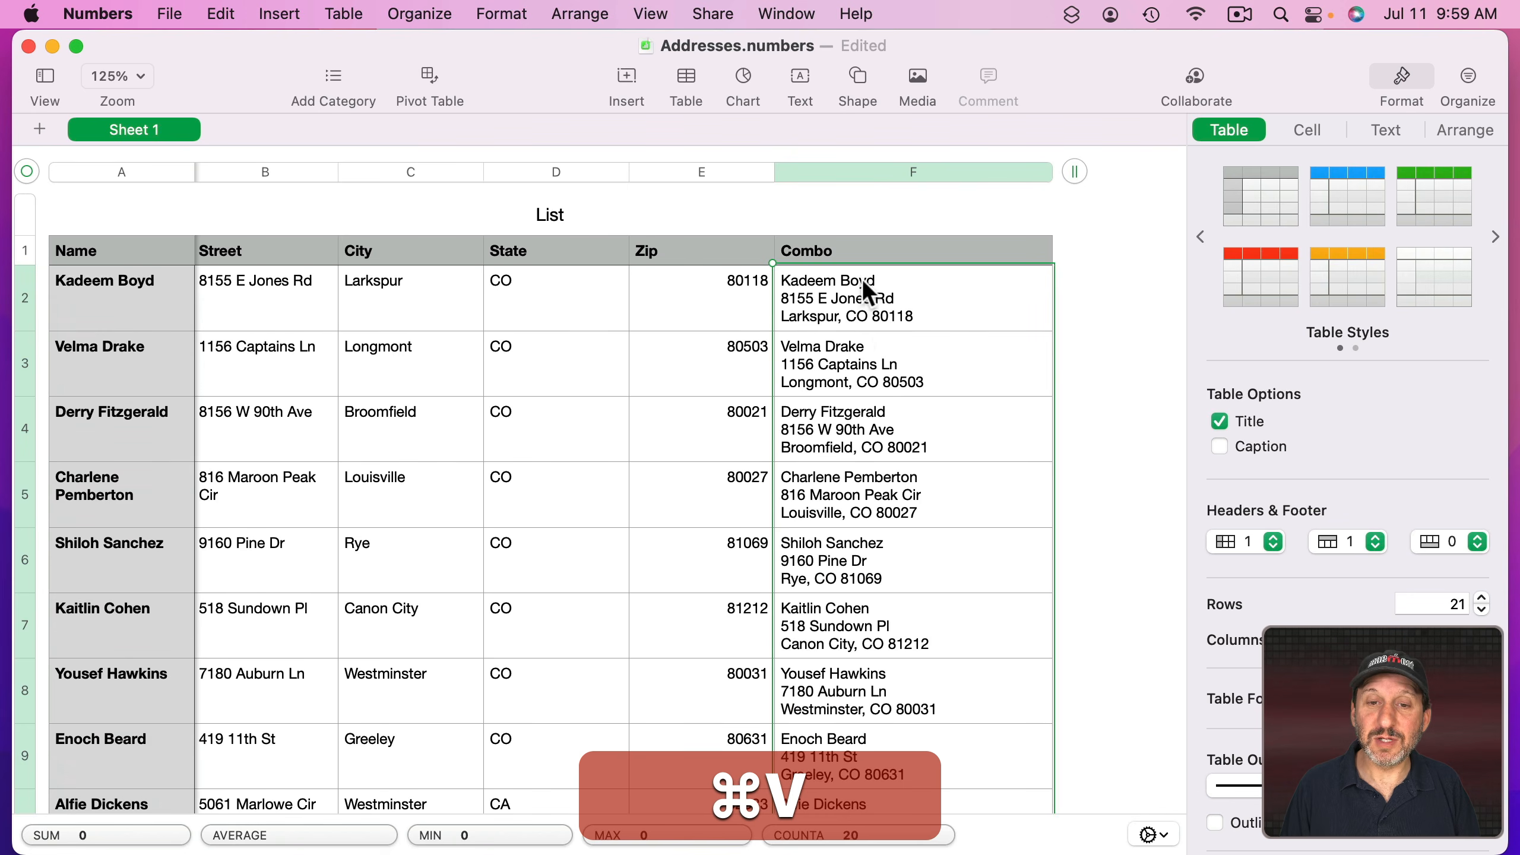
pyautogui.scroll(-10, 831, 620)
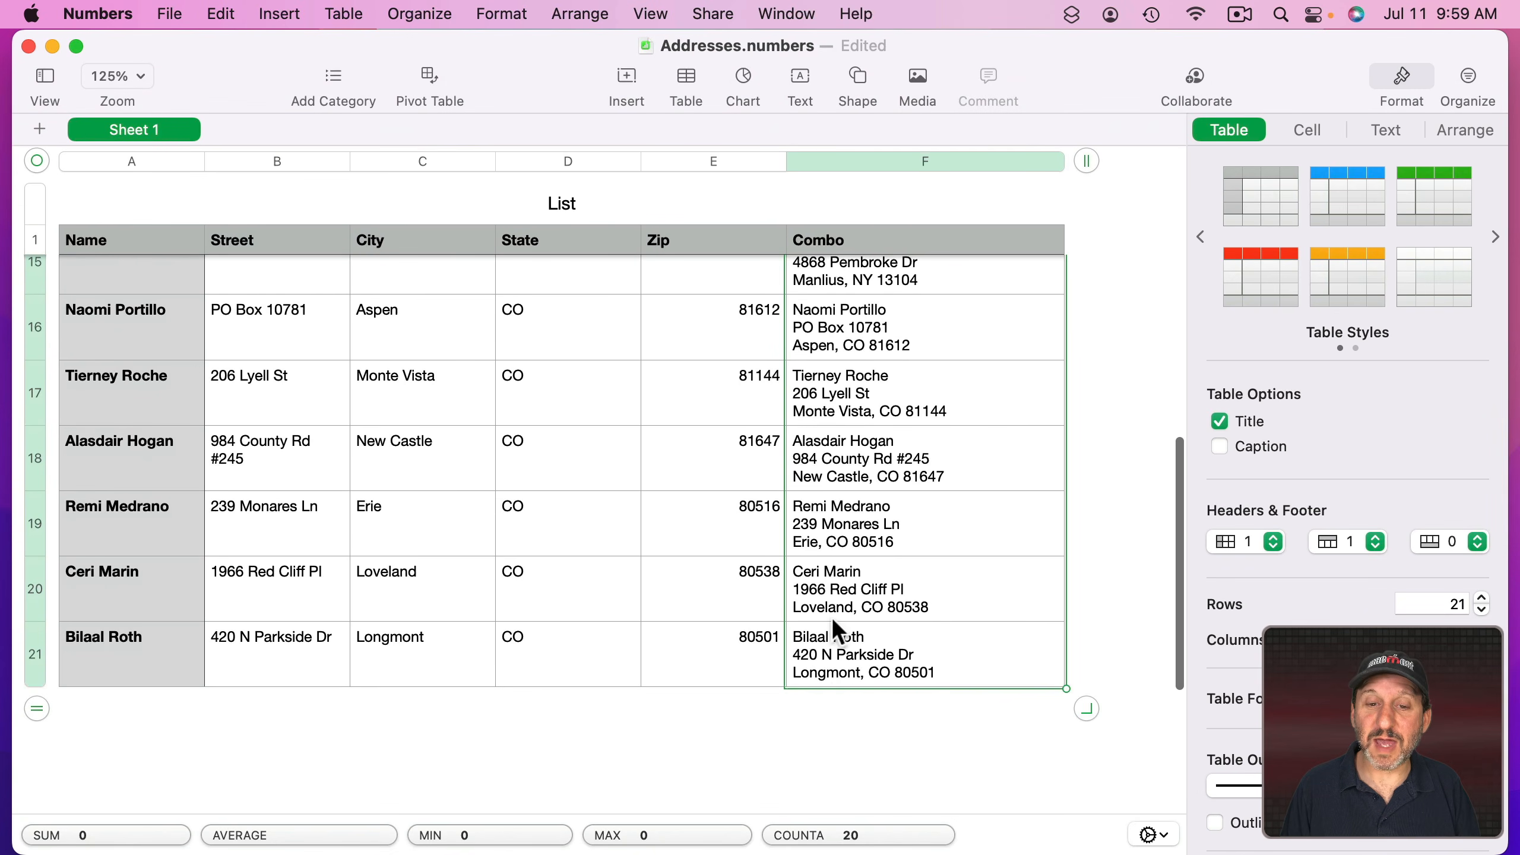
pyautogui.scroll(10, 870, 418)
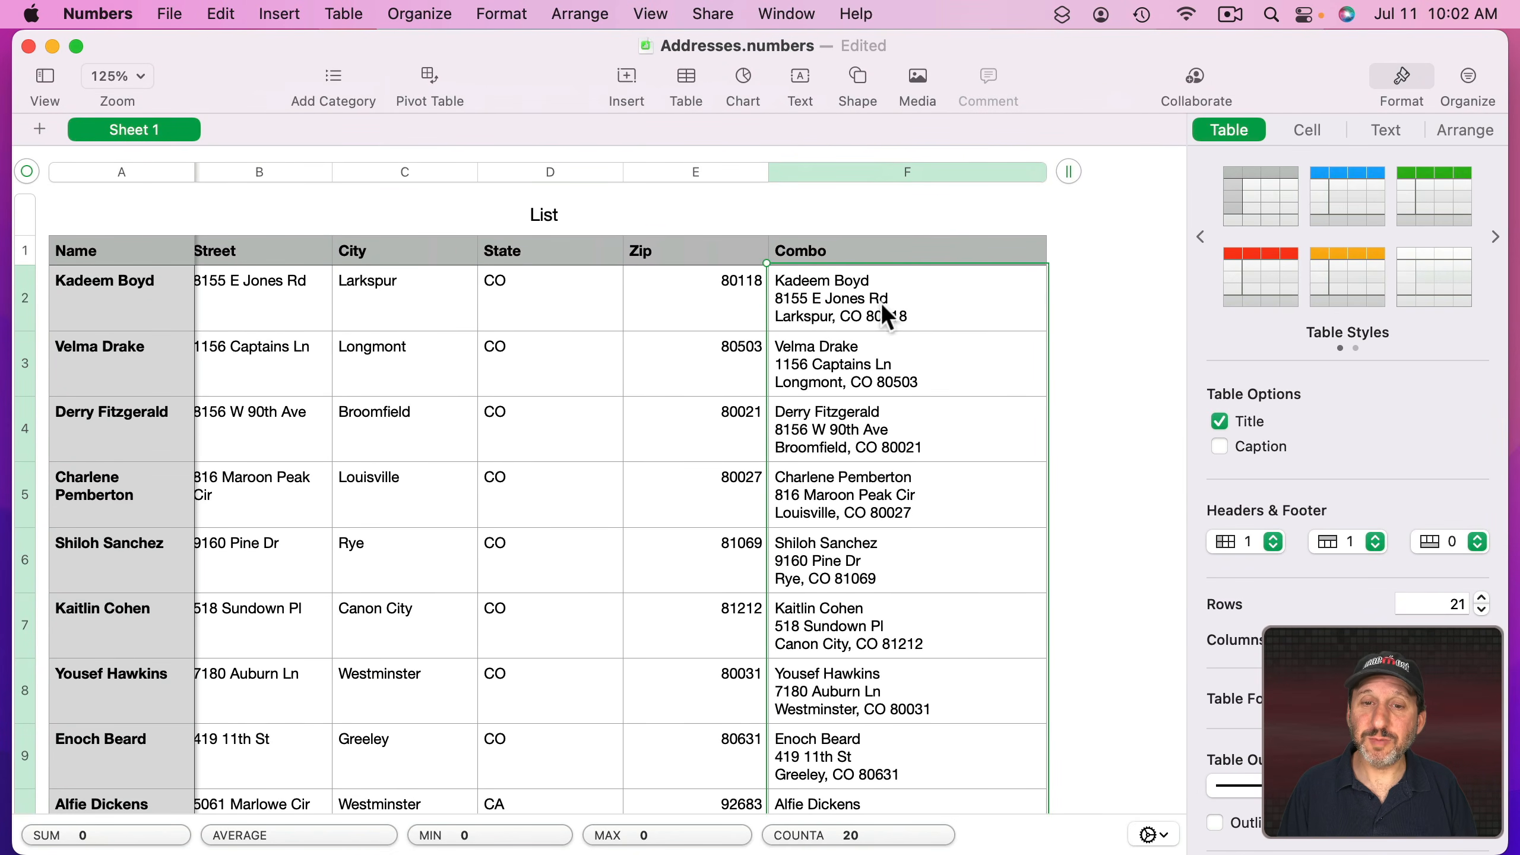
pyautogui.scroll(-8, 862, 386)
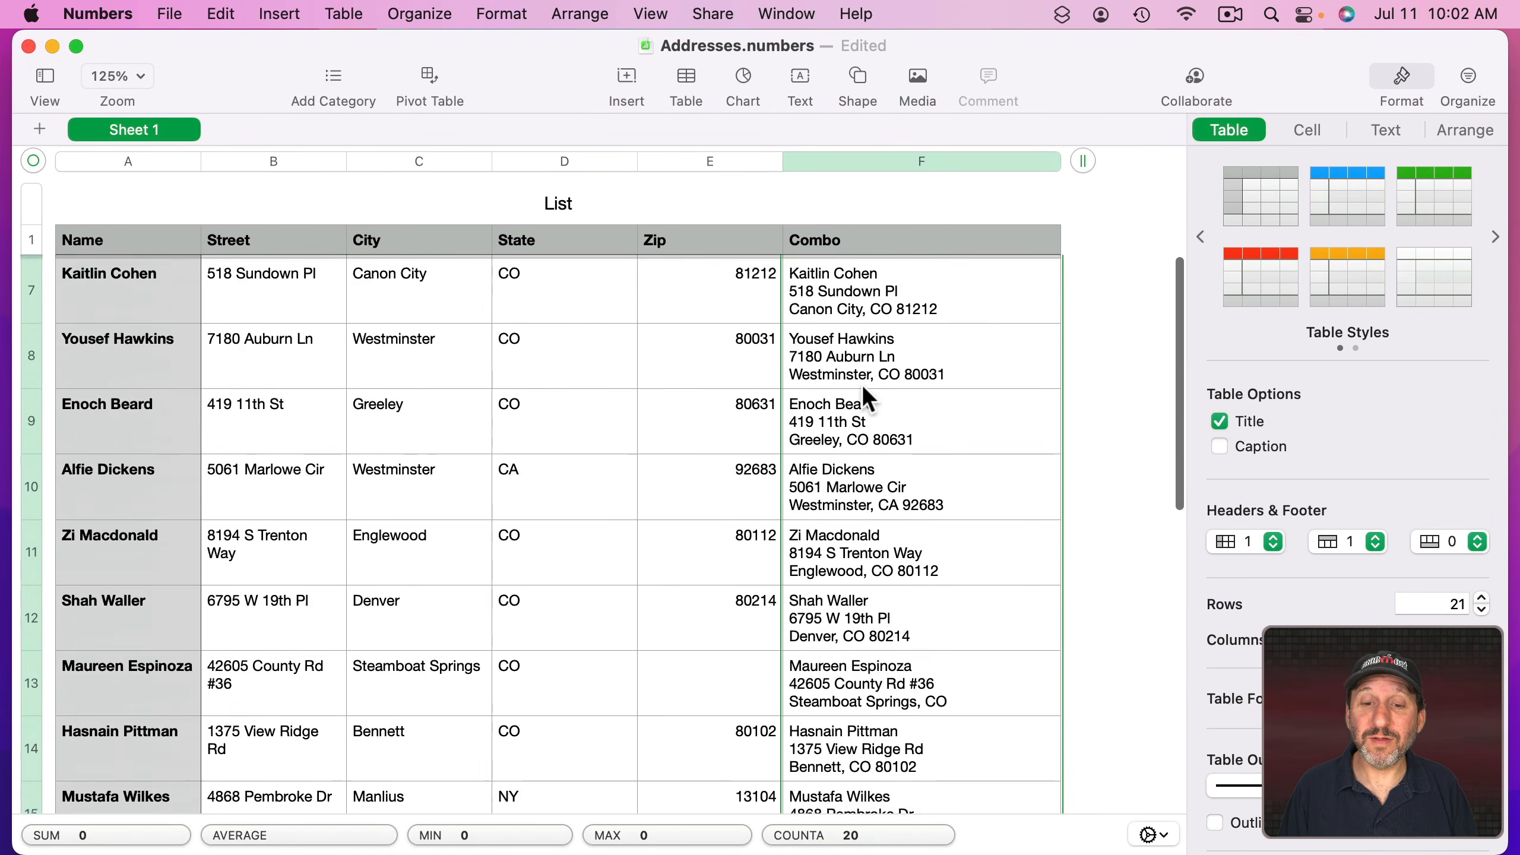
pyautogui.scroll(8, 863, 386)
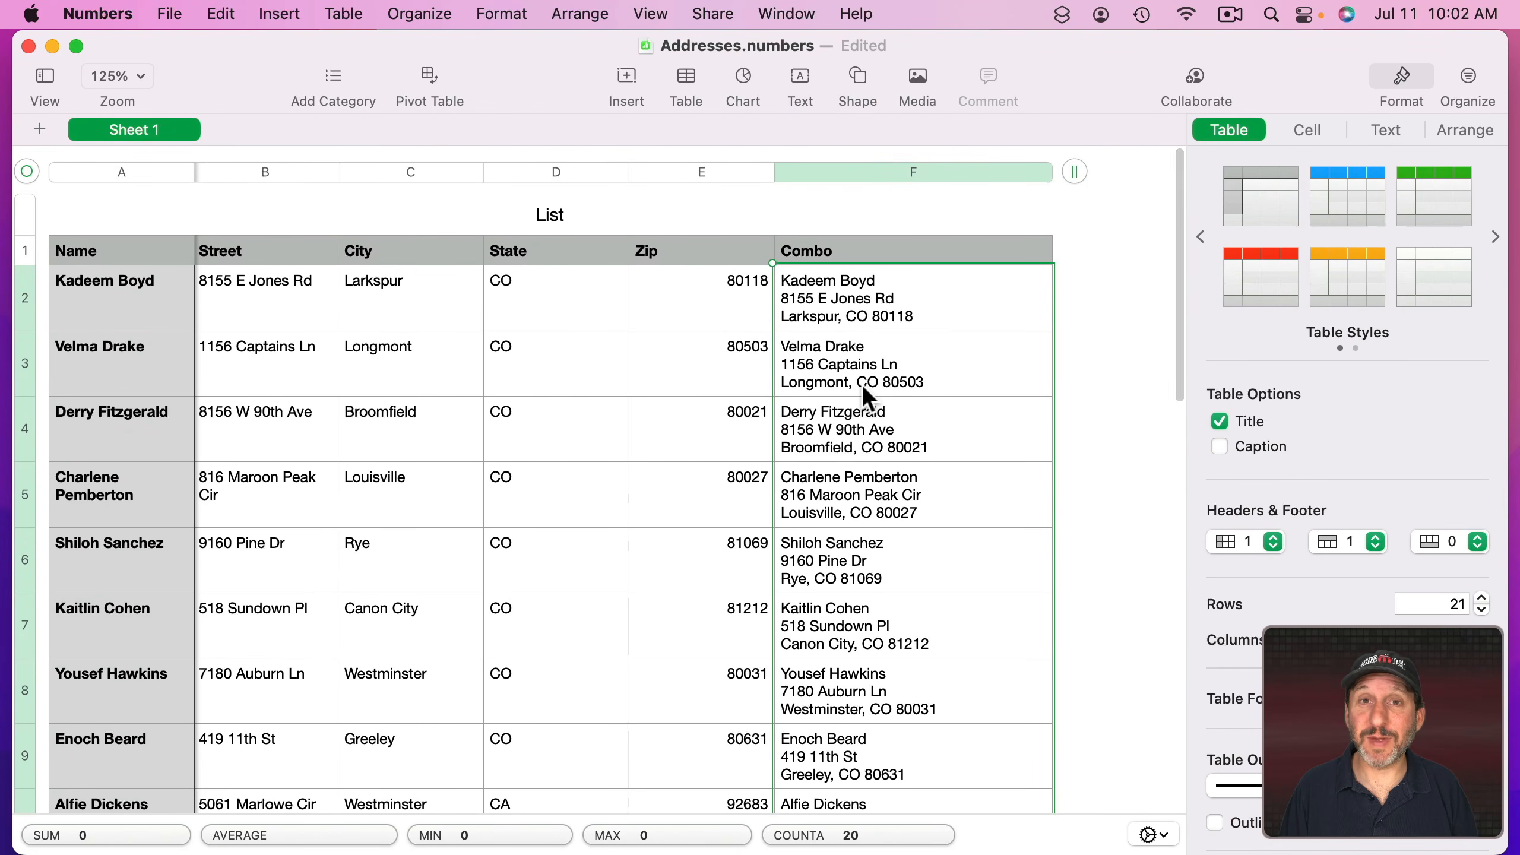
# Switch to Pages, create a document from the Blank template and convert it to a page layout document.
pyautogui.moveTo(871, 850)
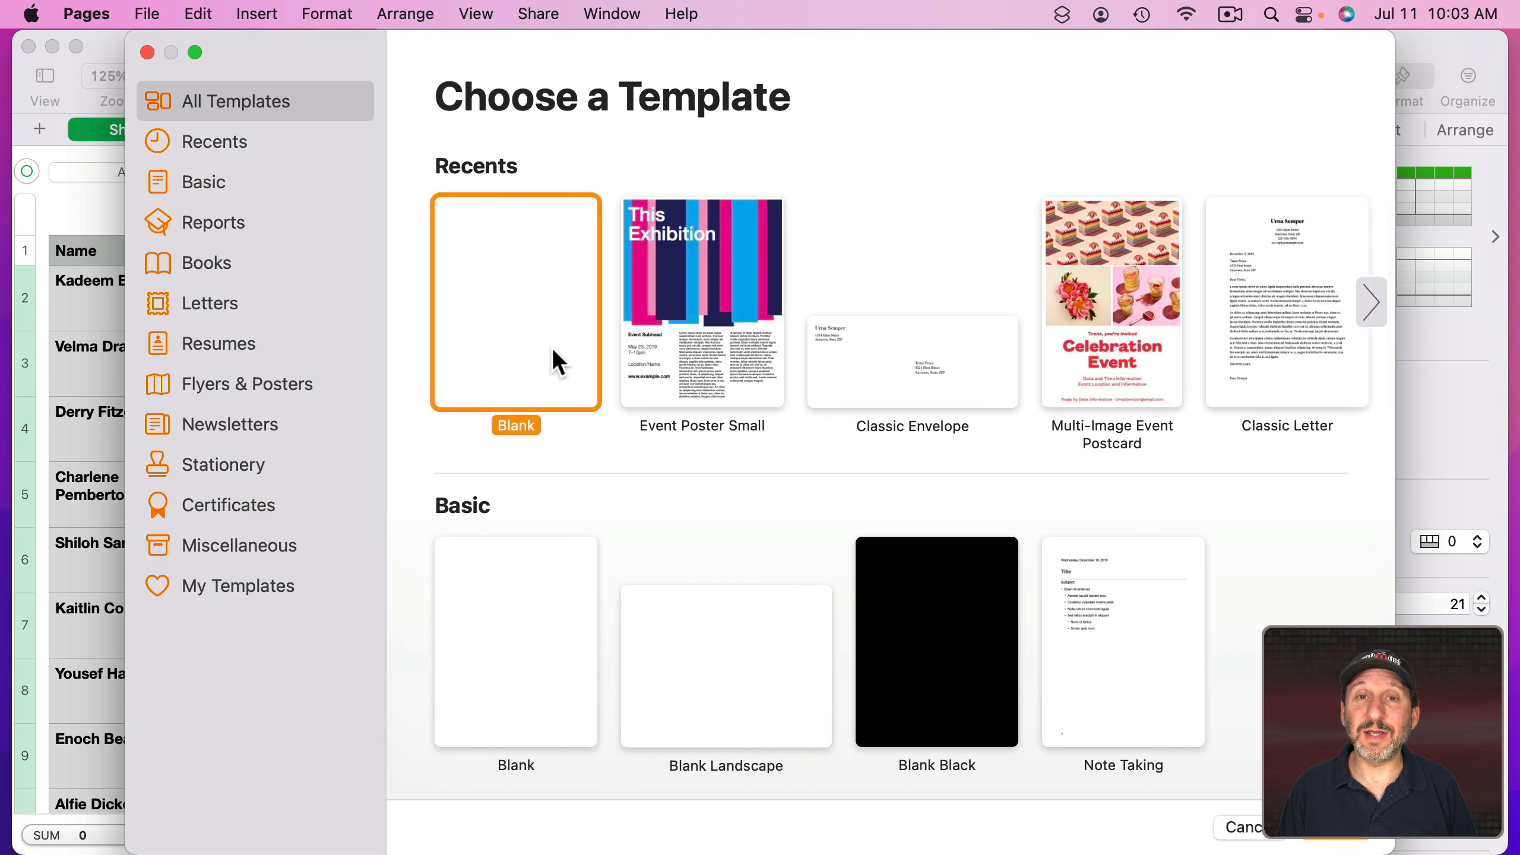
pyautogui.doubleClick(553, 353)
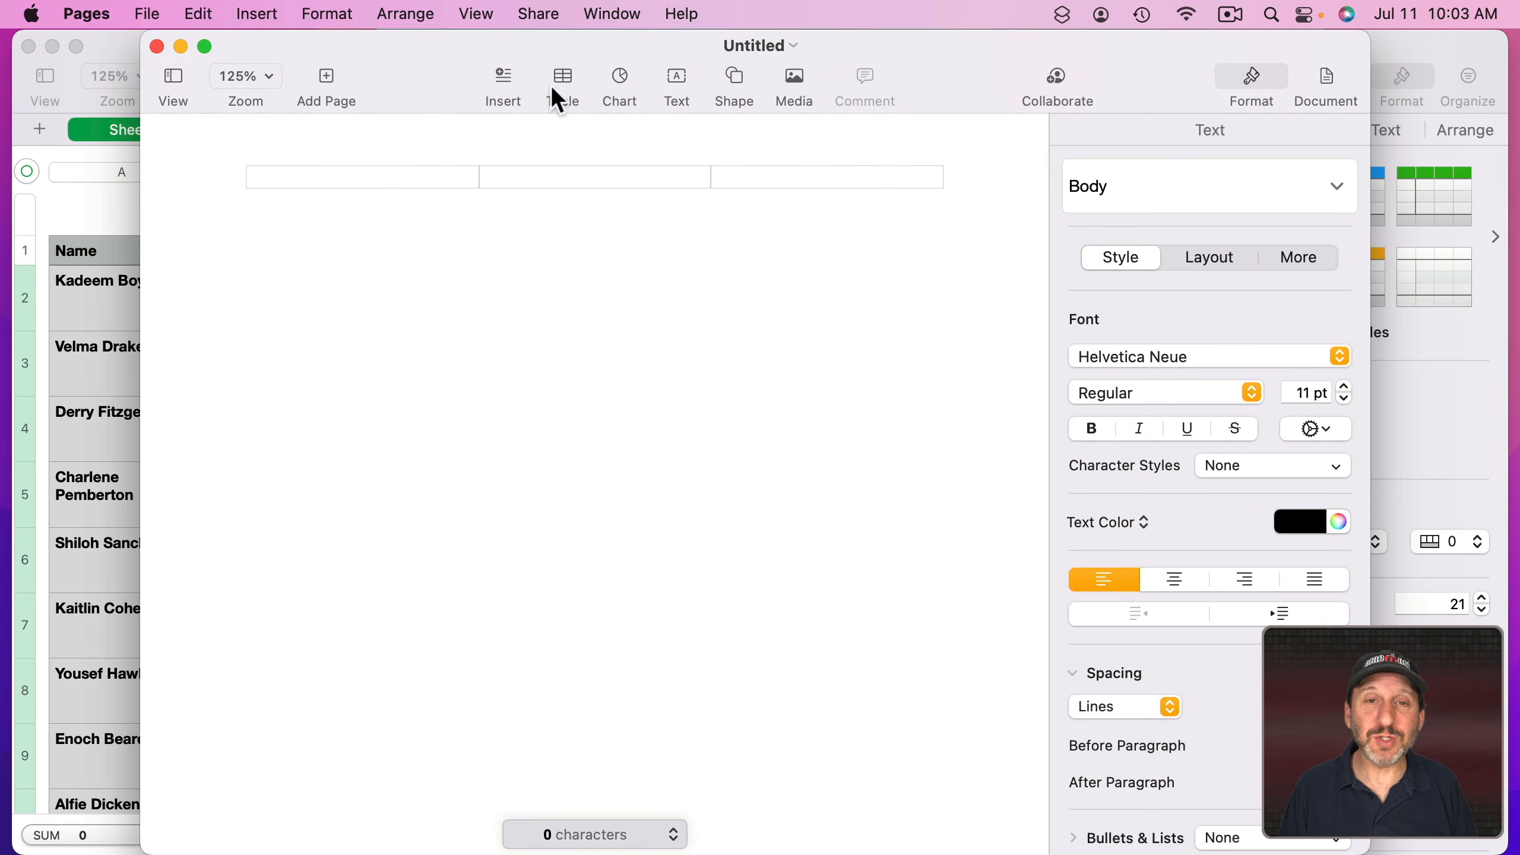
pyautogui.click(145, 13)
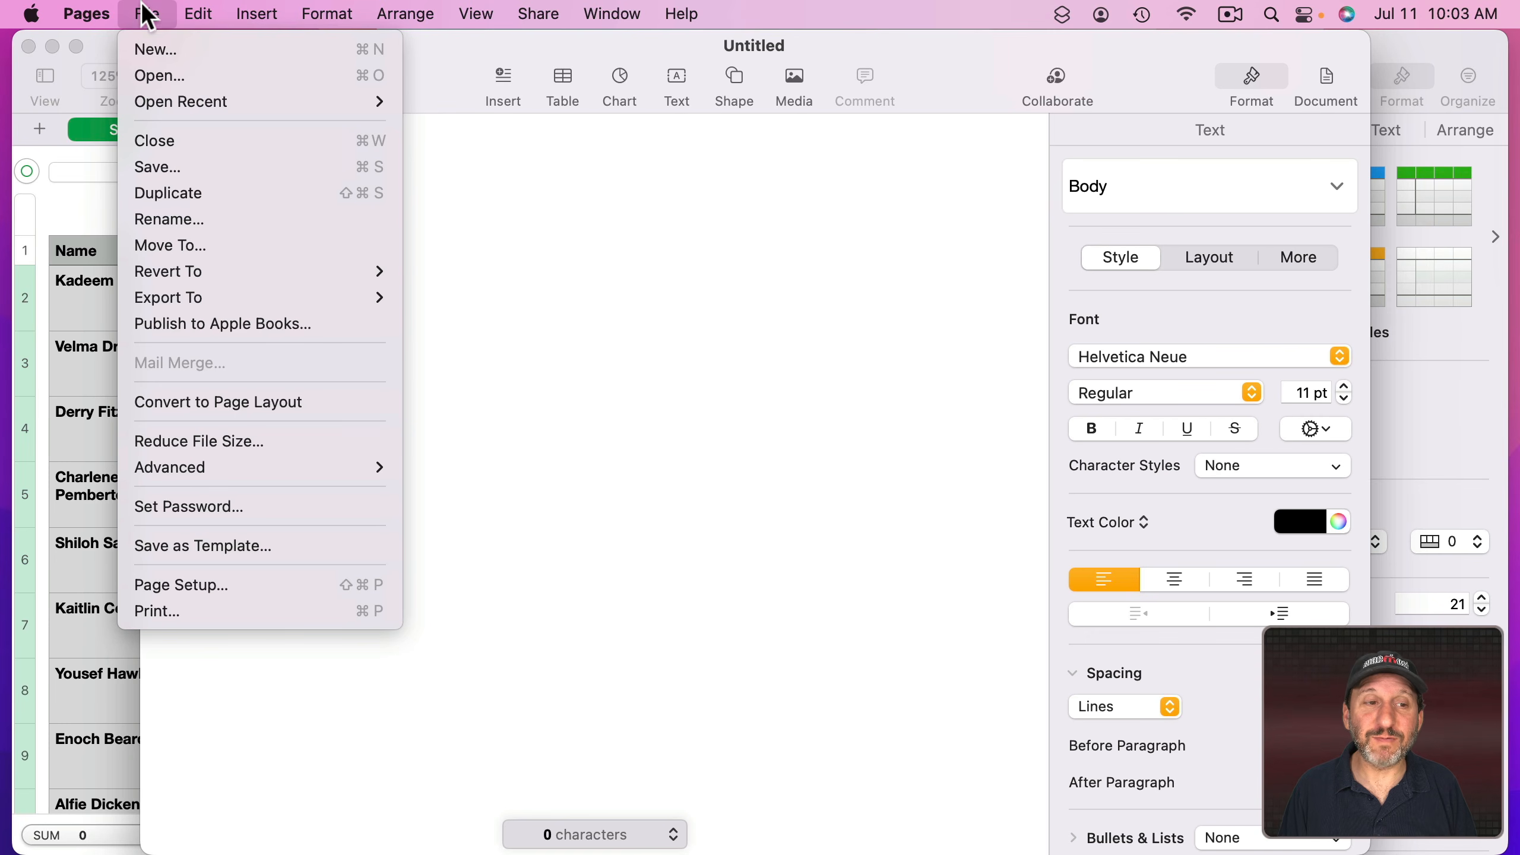
pyautogui.click(213, 401)
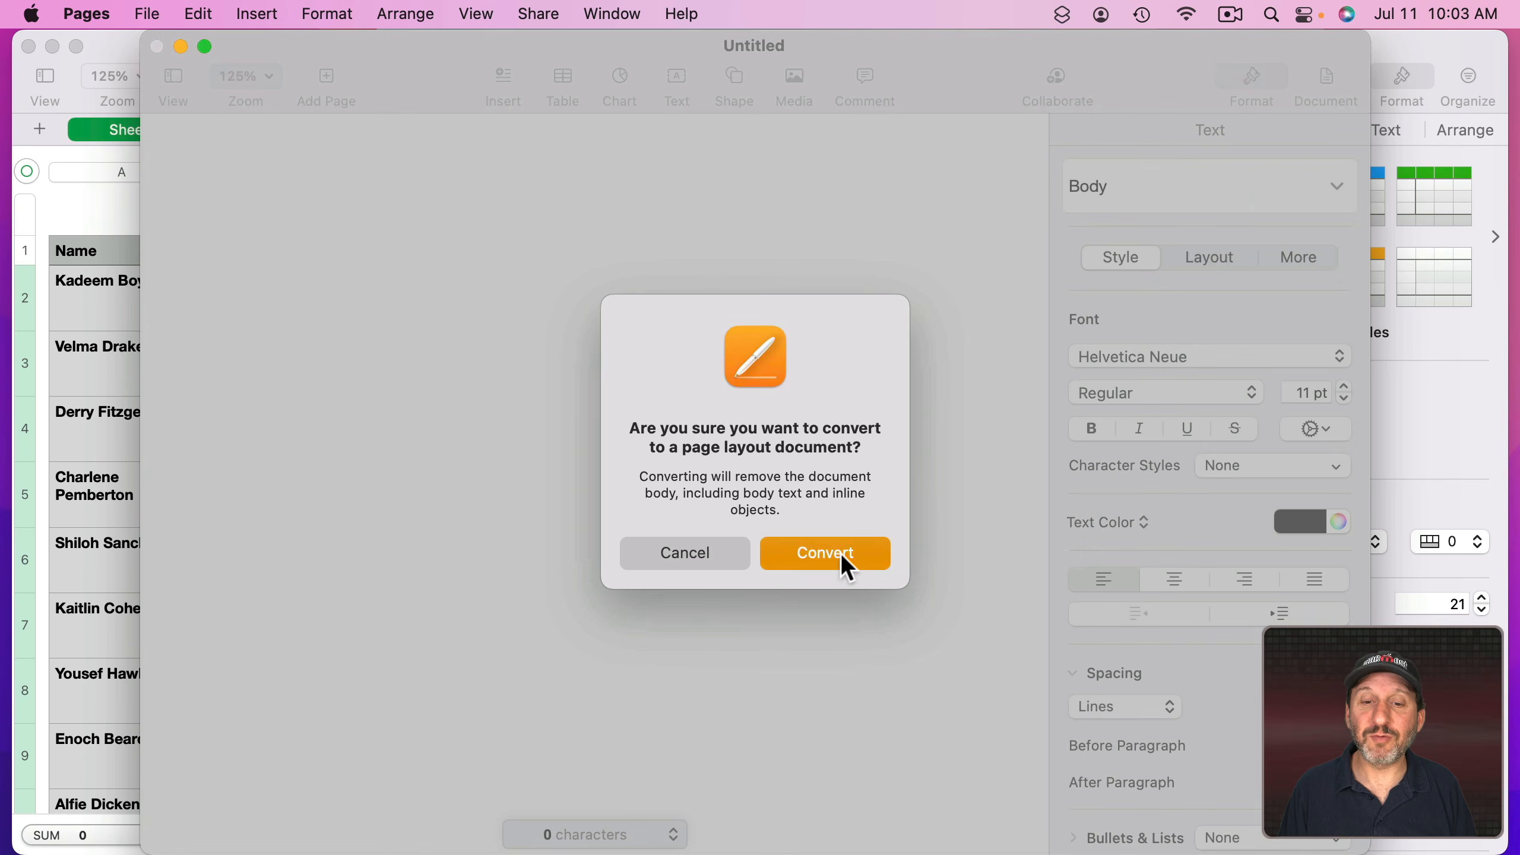
pyautogui.click(847, 568)
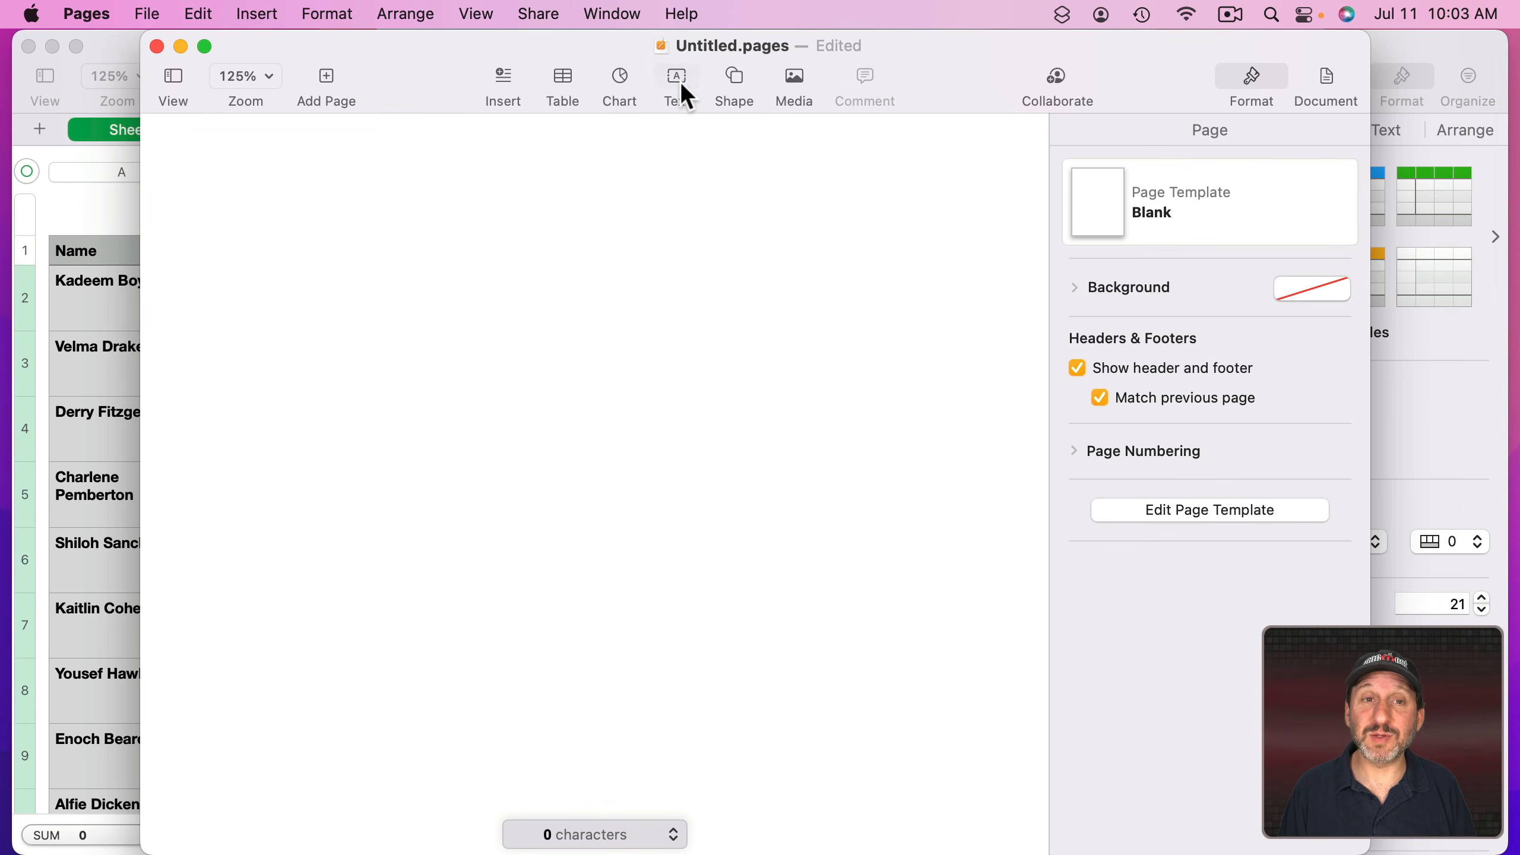
# Show the rulers and layout outlines, and turn off the page's header and footer.
pyautogui.click(479, 17)
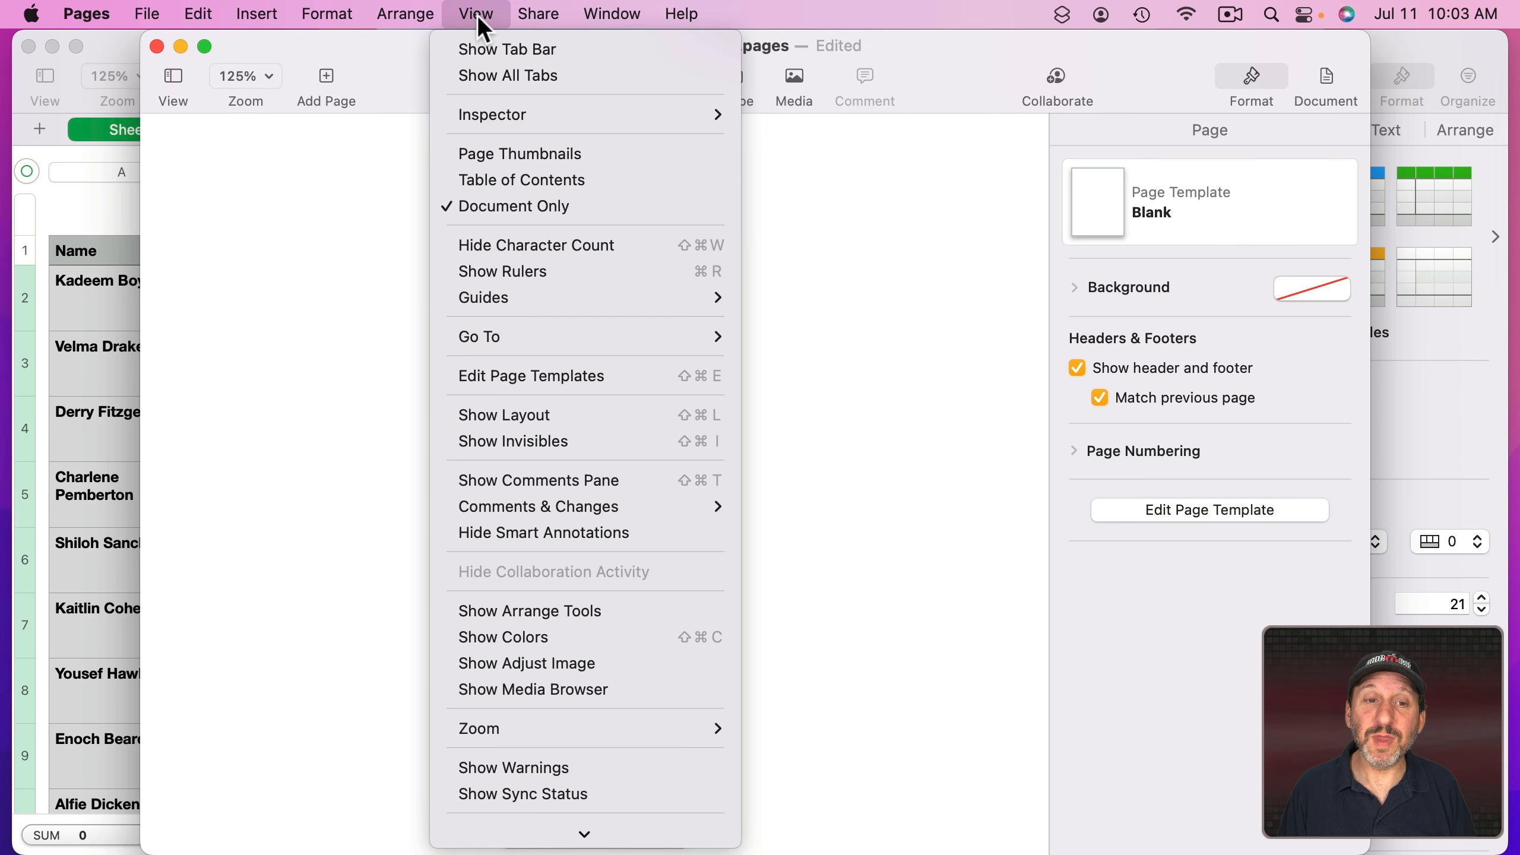
pyautogui.click(522, 270)
pyautogui.click(487, 18)
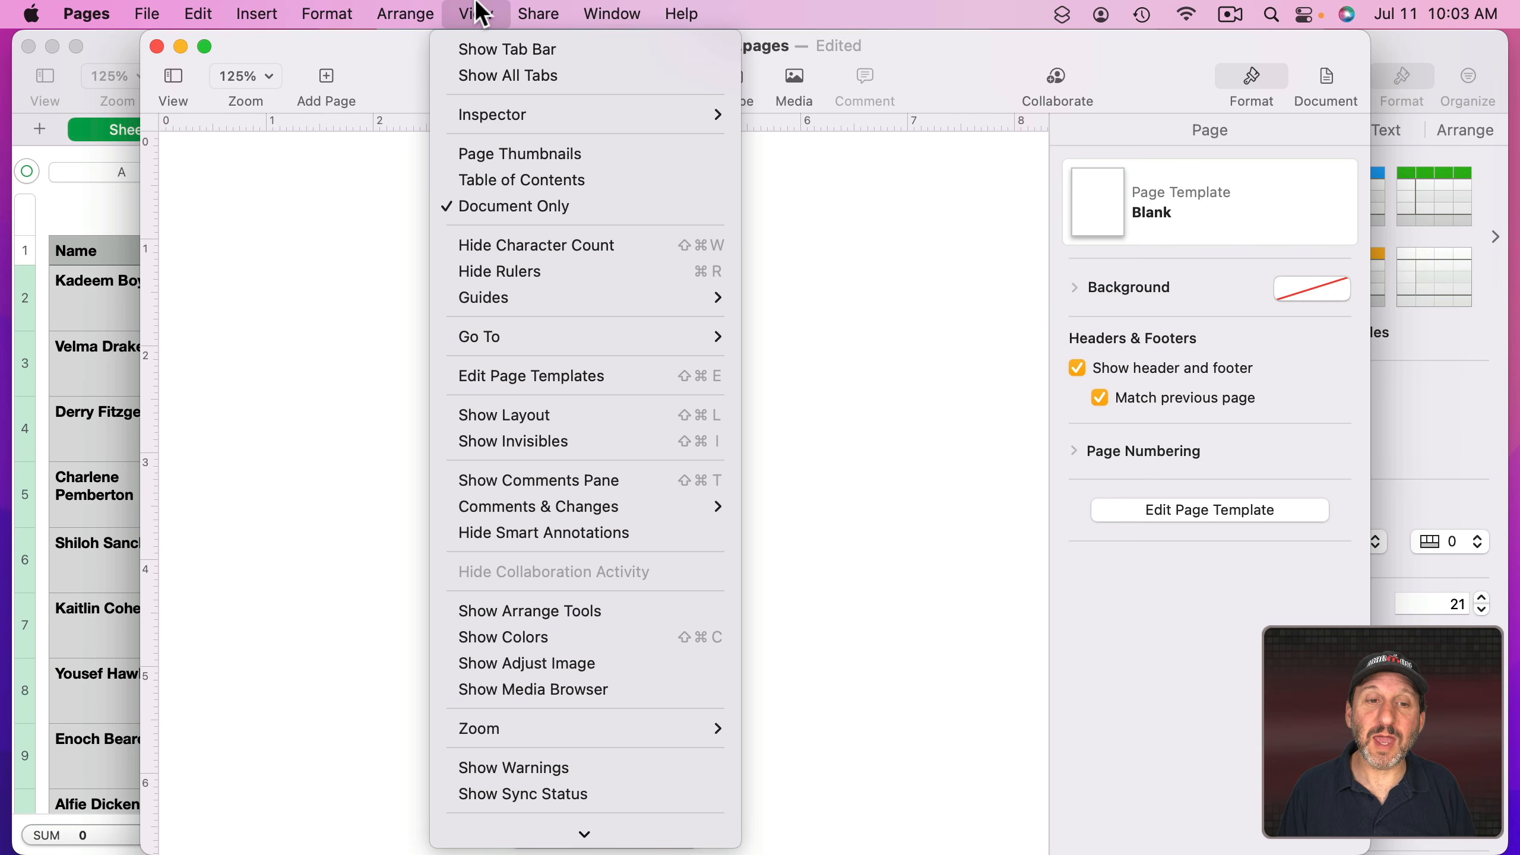
pyautogui.click(533, 414)
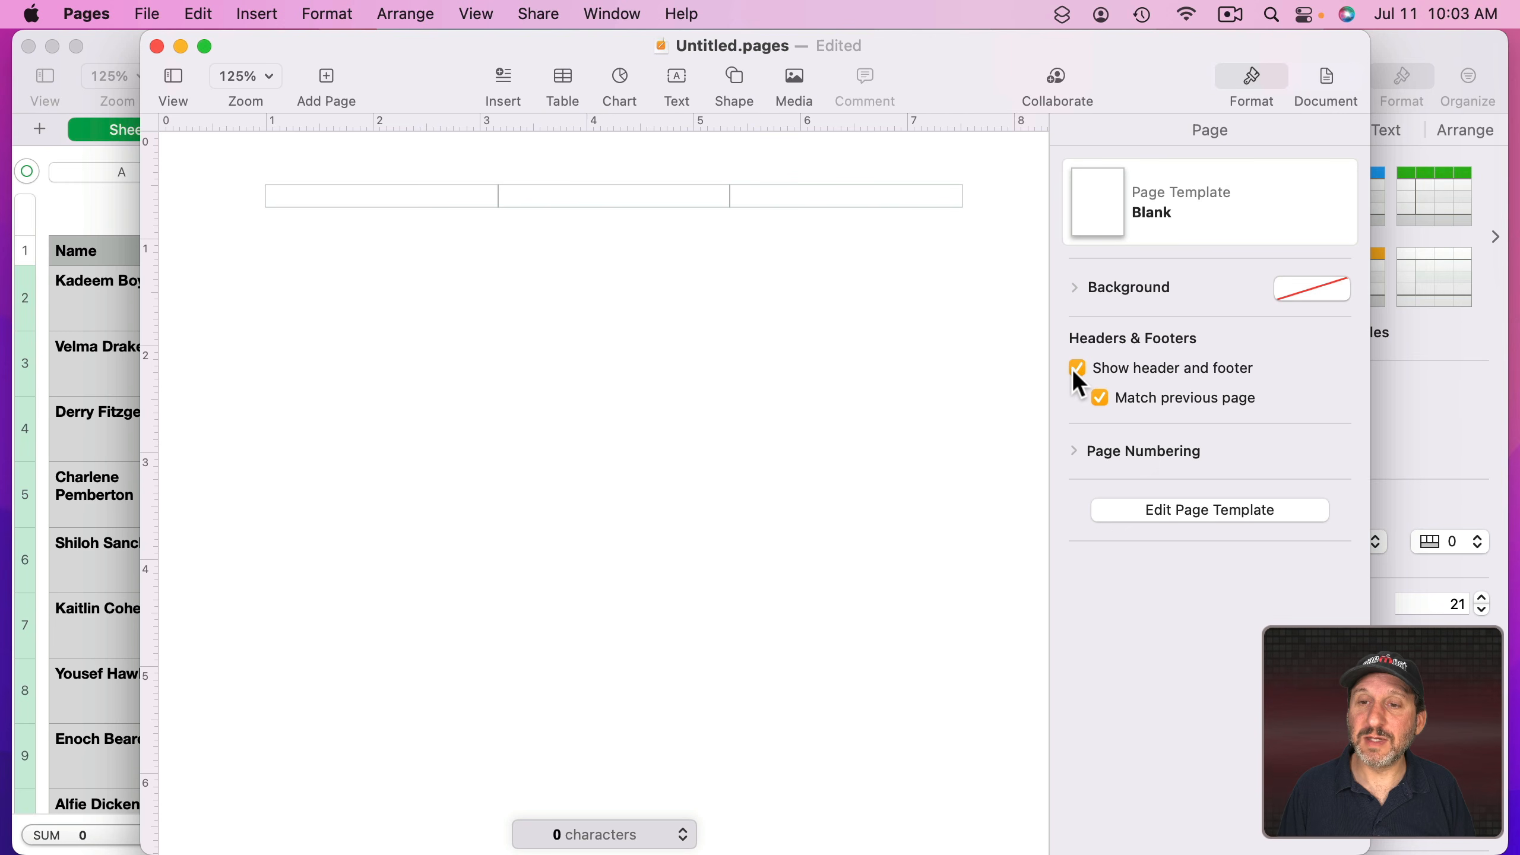
pyautogui.click(1138, 368)
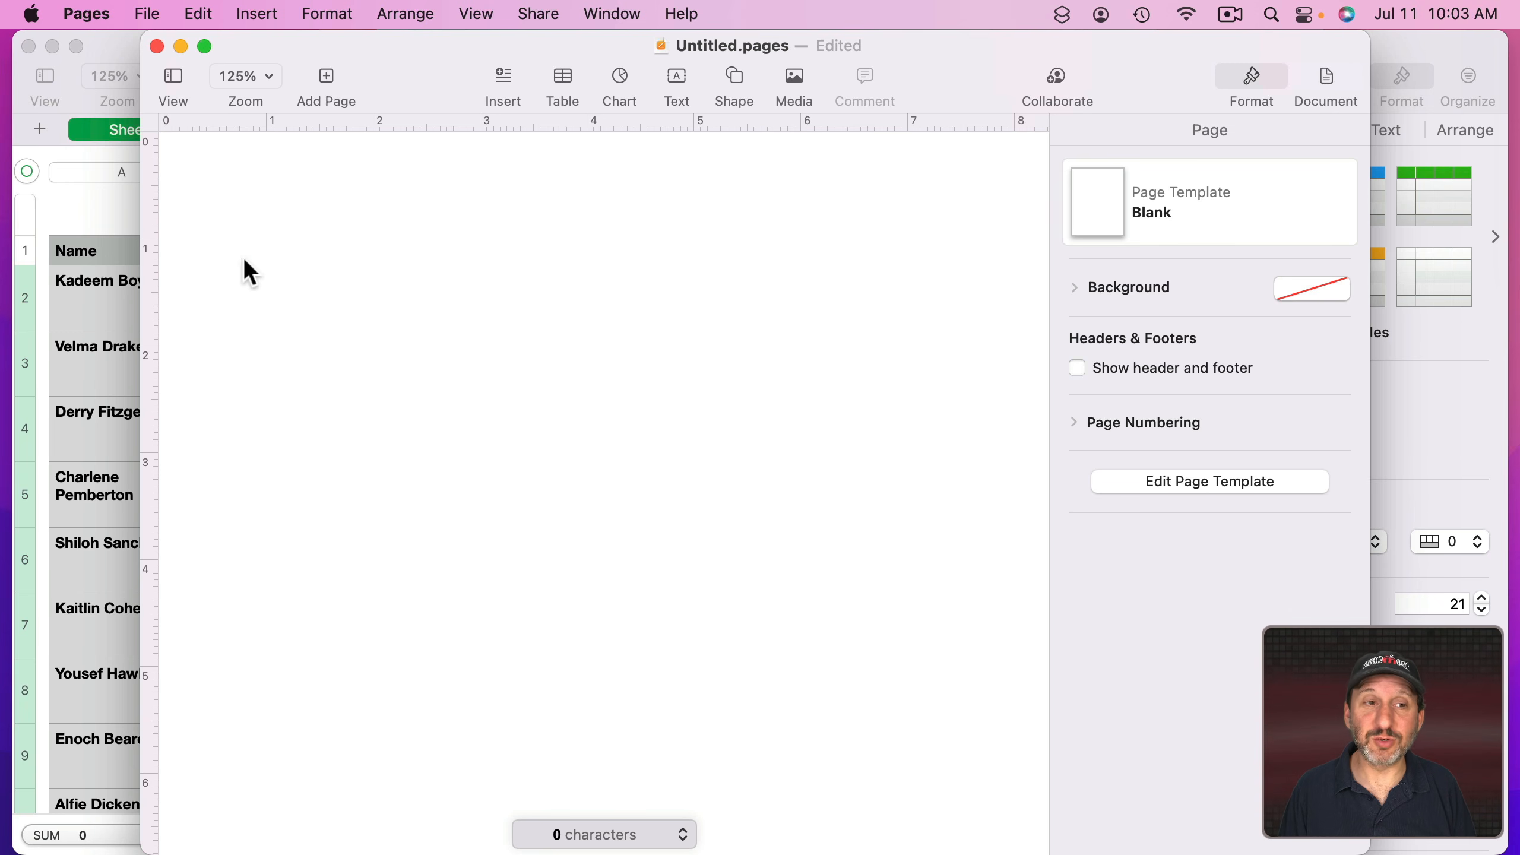
# Divide the page into a label grid with vertical guides at about 2.8 and 5.7 in and horizontal guides every 1 in down the page.
pyautogui.moveTo(150, 259); pyautogui.dragTo(462, 261)
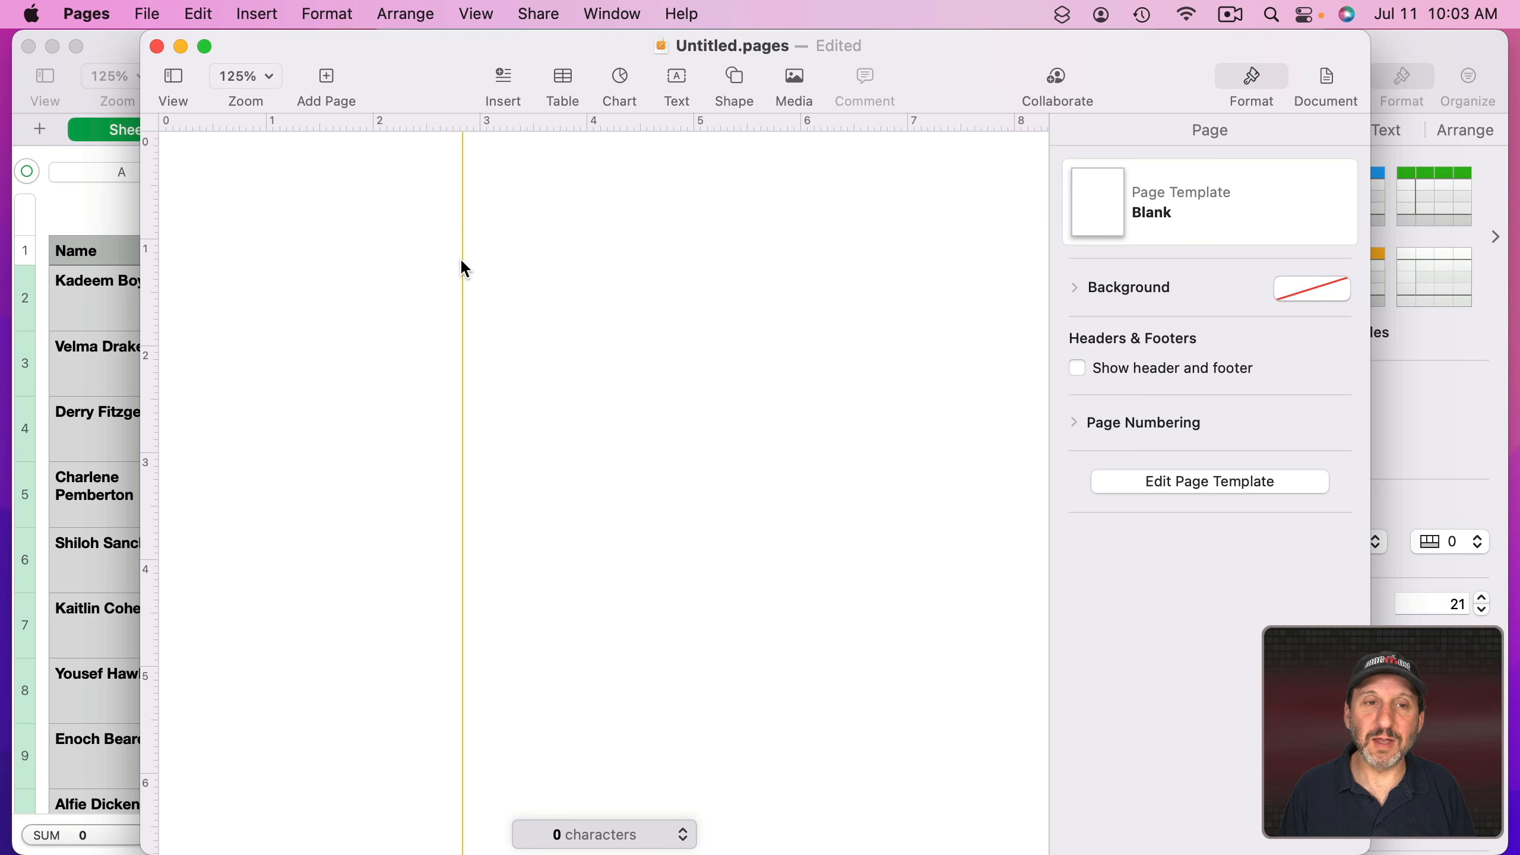
pyautogui.moveTo(148, 259); pyautogui.dragTo(765, 264)
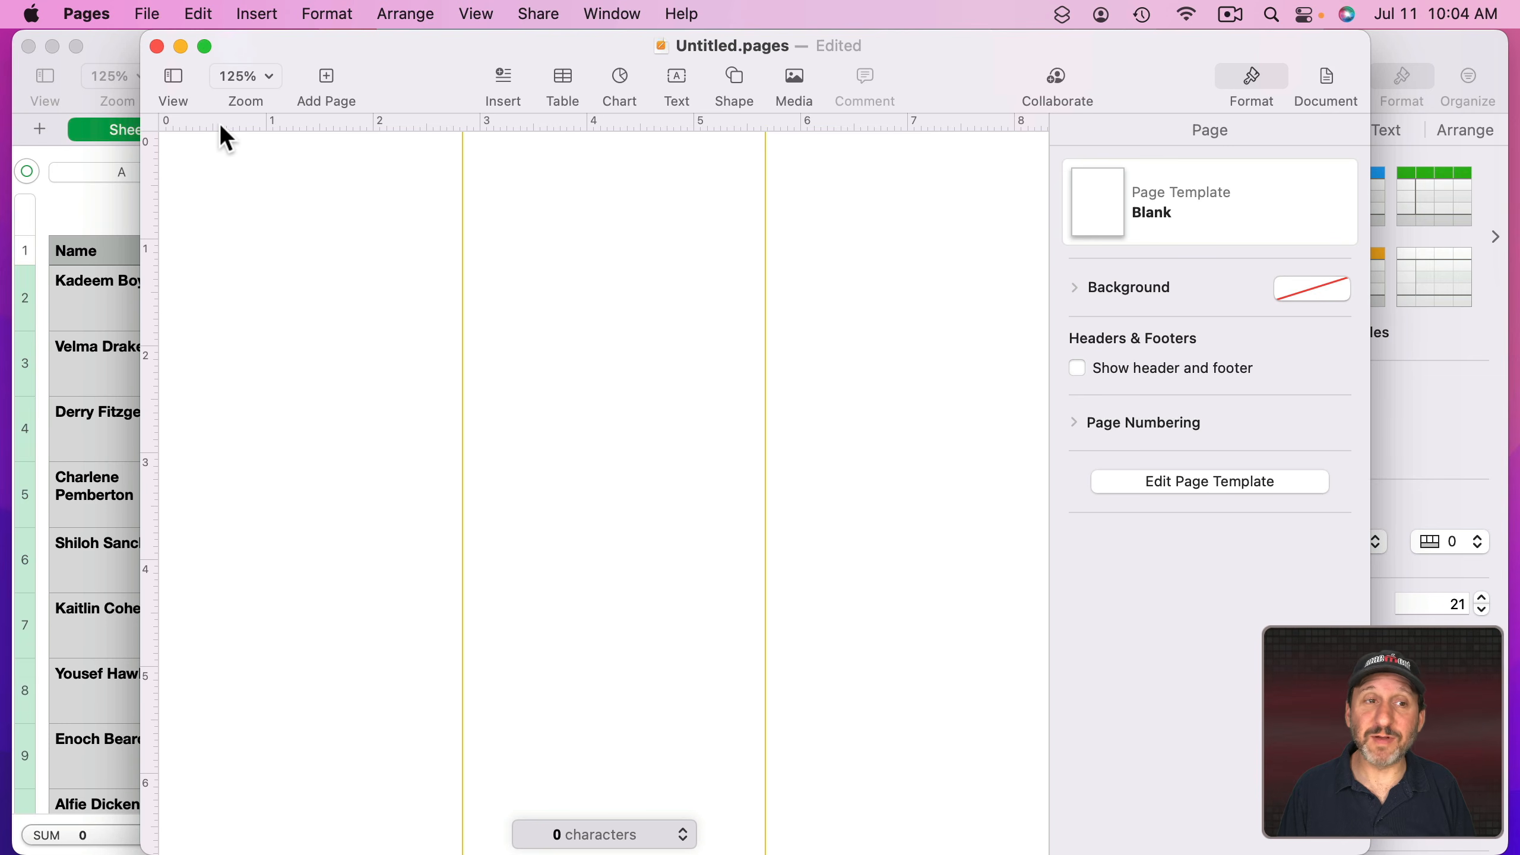
pyautogui.moveTo(226, 123); pyautogui.dragTo(214, 344)
pyautogui.moveTo(234, 122); pyautogui.dragTo(217, 561)
pyautogui.moveTo(228, 124); pyautogui.dragTo(198, 666)
pyautogui.moveTo(229, 125); pyautogui.dragTo(228, 428)
pyautogui.scroll(-8, 239, 480)
pyautogui.moveTo(239, 124); pyautogui.dragTo(211, 535)
pyautogui.moveTo(242, 124); pyautogui.dragTo(211, 642)
pyautogui.moveTo(217, 127); pyautogui.dragTo(207, 753)
pyautogui.scroll(8, 208, 753)
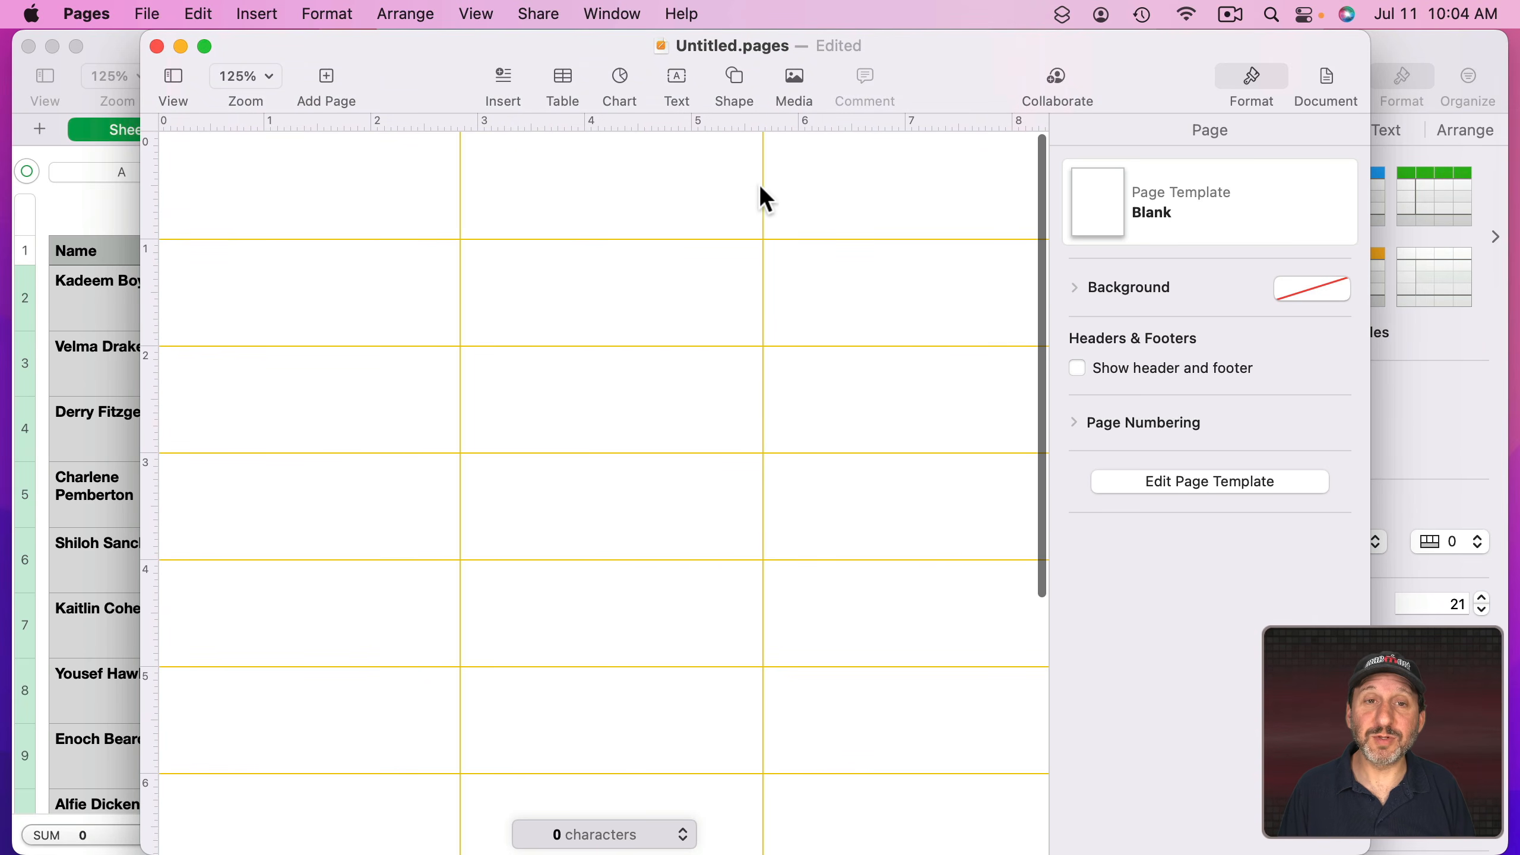
# Add a text box in the first label cell at about x 0.2 in, y 0.11 in, and shrink it to fit inside the guides.
pyautogui.click(684, 72)
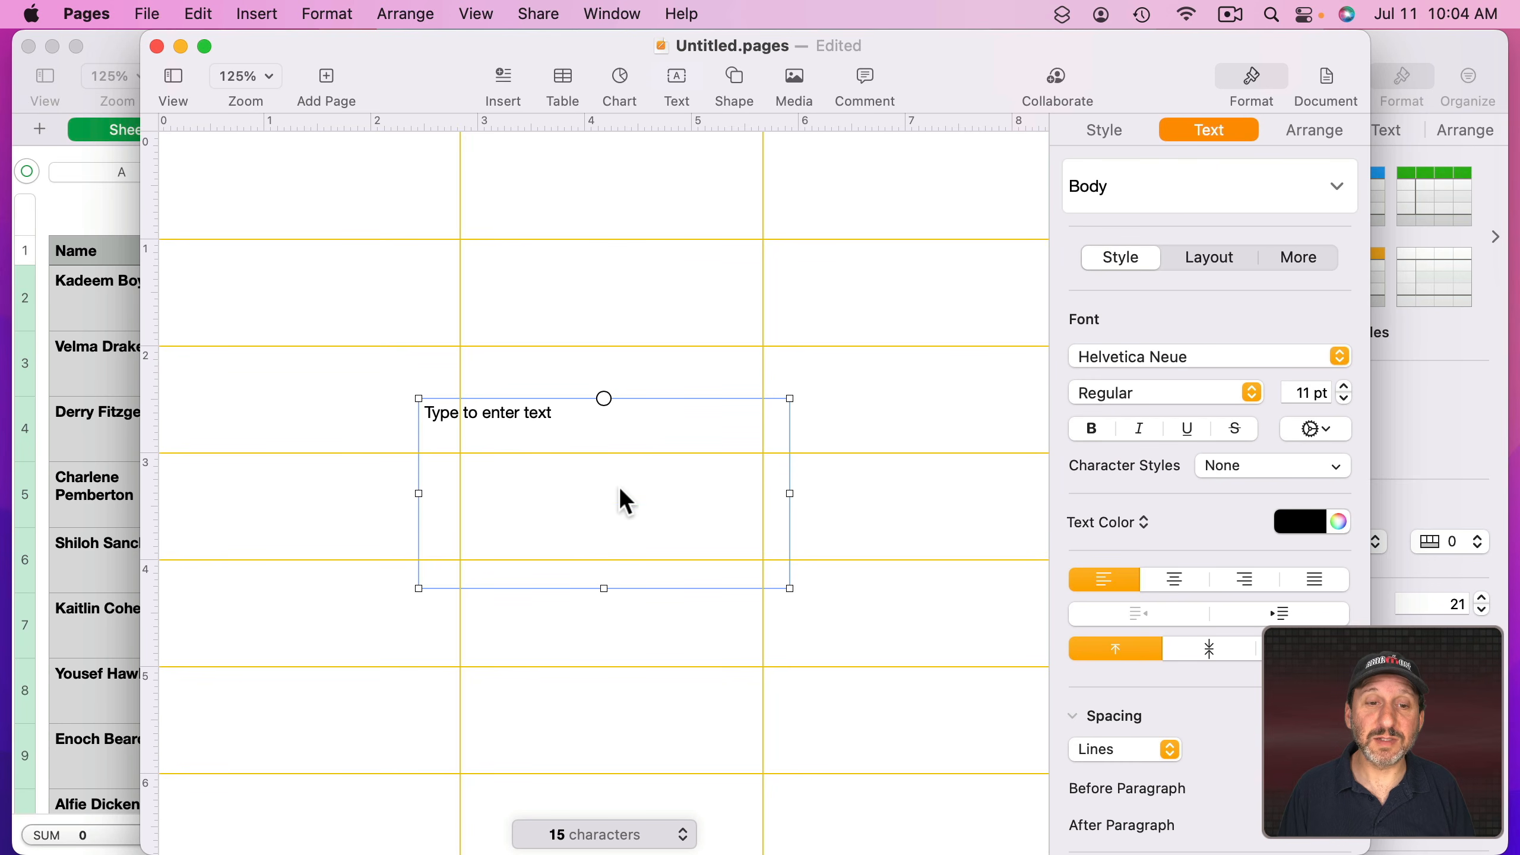
pyautogui.moveTo(627, 429); pyautogui.dragTo(477, 237)
pyautogui.moveTo(396, 185); pyautogui.dragTo(390, 173)
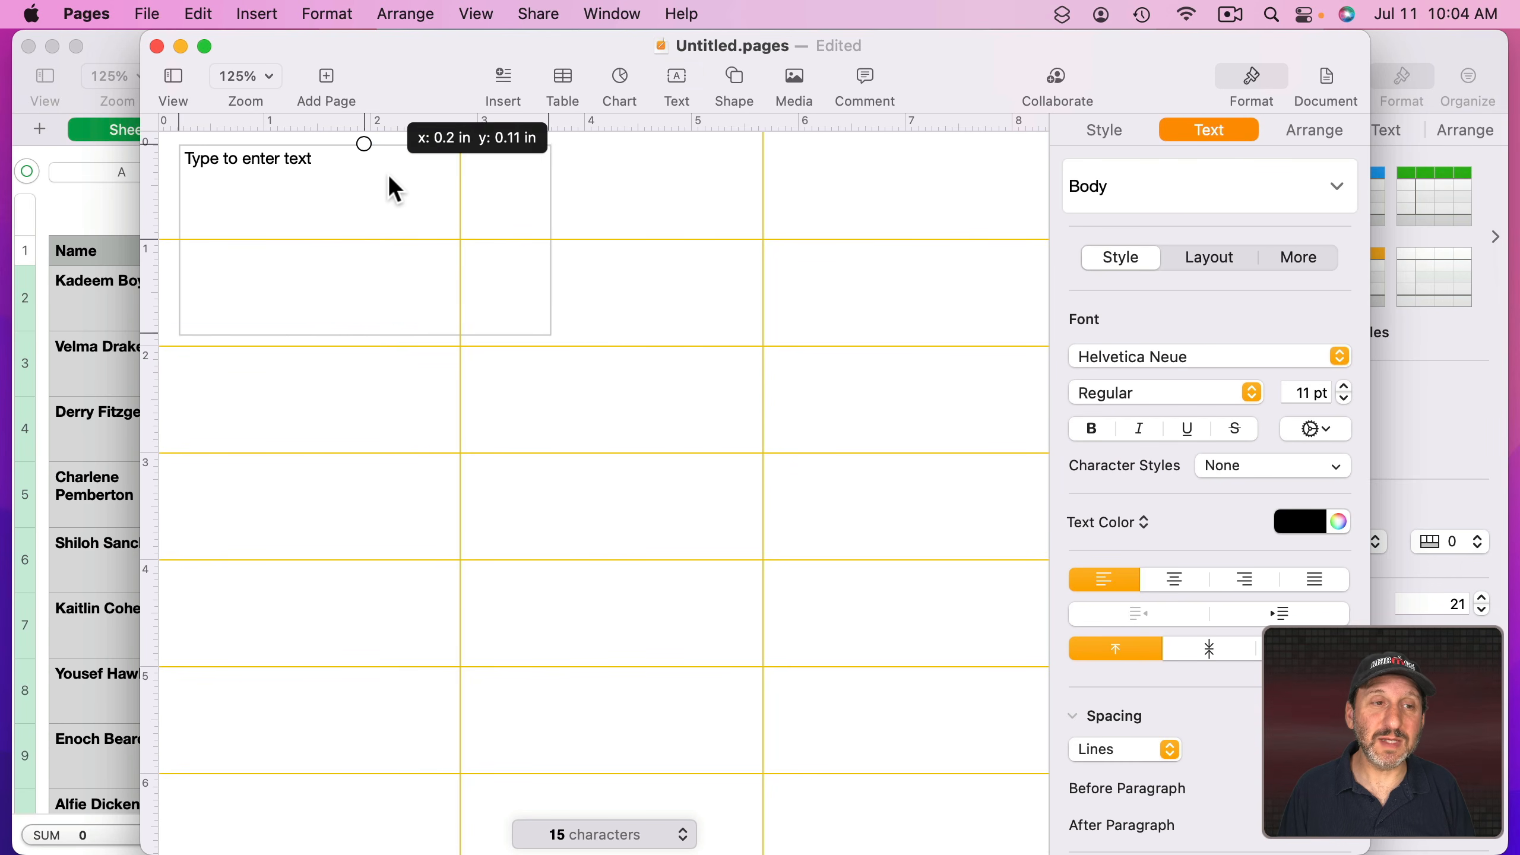
pyautogui.moveTo(555, 336); pyautogui.dragTo(430, 214)
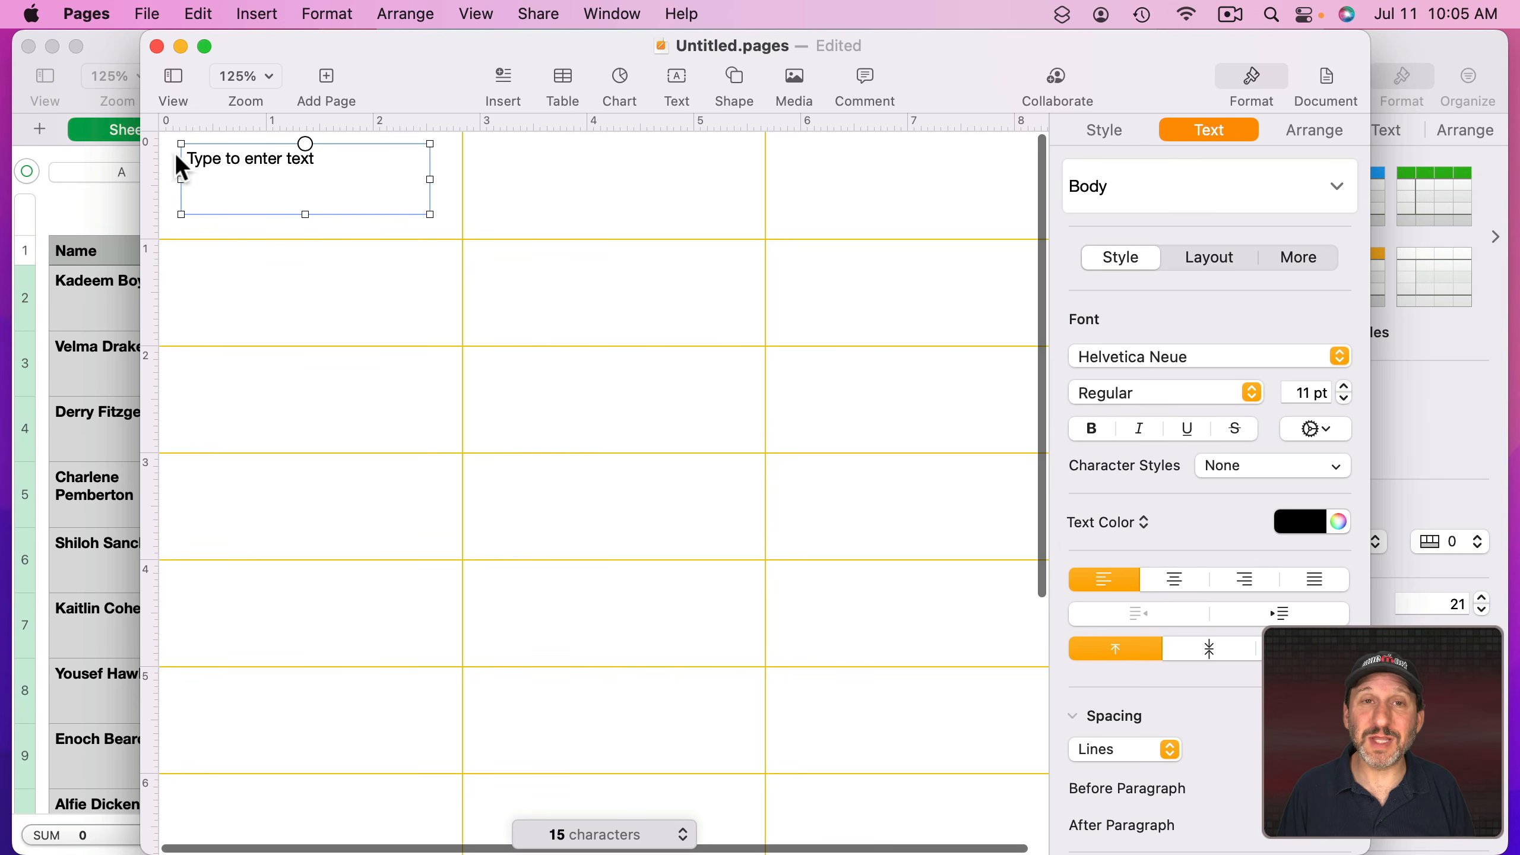
pyautogui.moveTo(430, 214)
pyautogui.mouseDown()
pyautogui.moveTo(430, 237)
pyautogui.moveTo(445, 220)
pyautogui.mouseUp()
# Replace the text box's placeholder with three pasted lines: "Name", "123 Street Road" and "City, ST 00000".
pyautogui.click(285, 183)
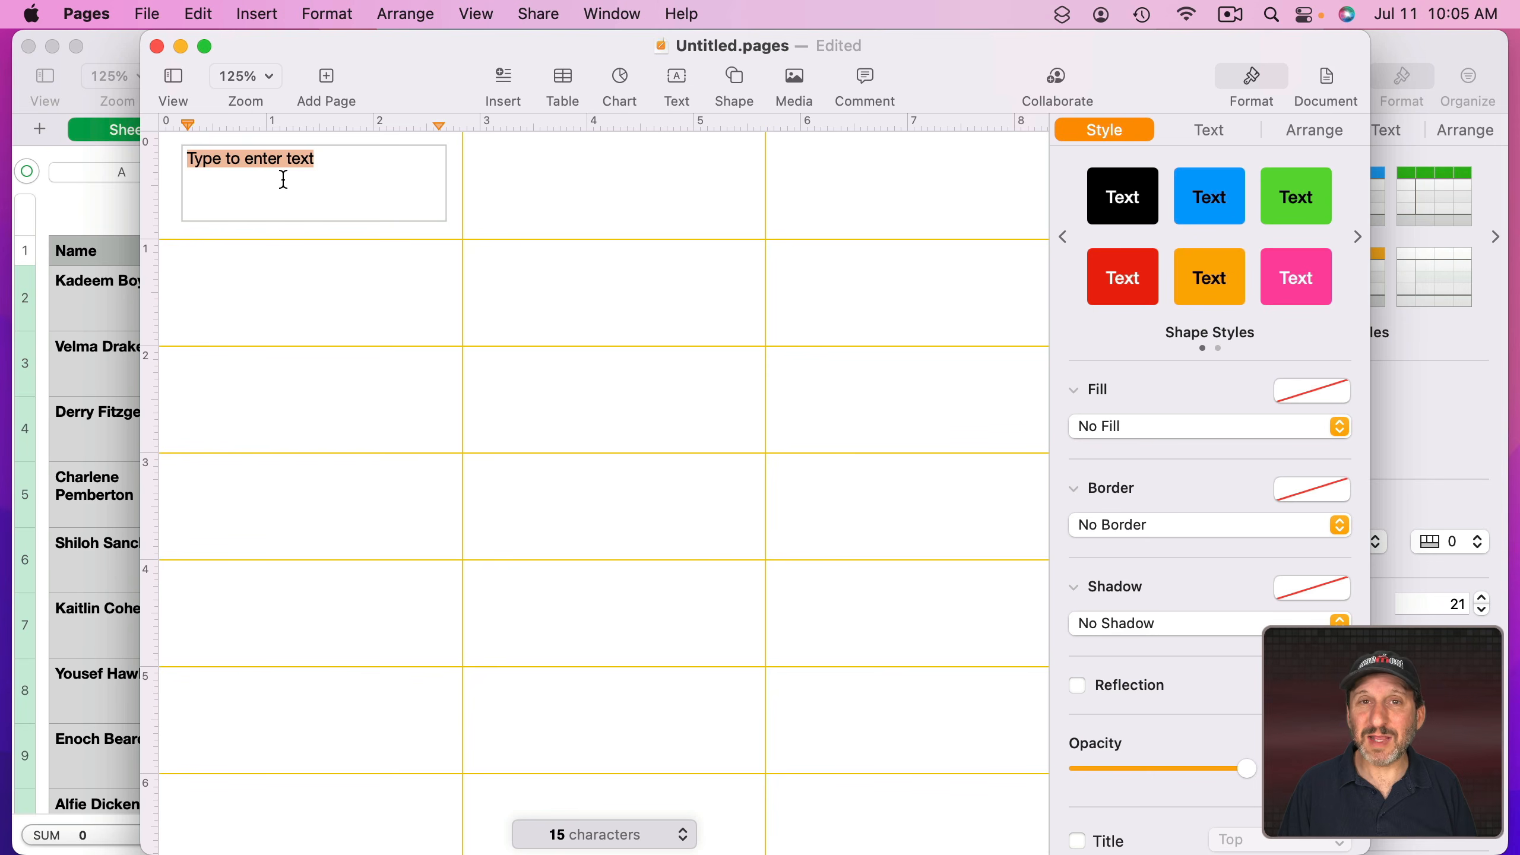
pyautogui.press('super+v')
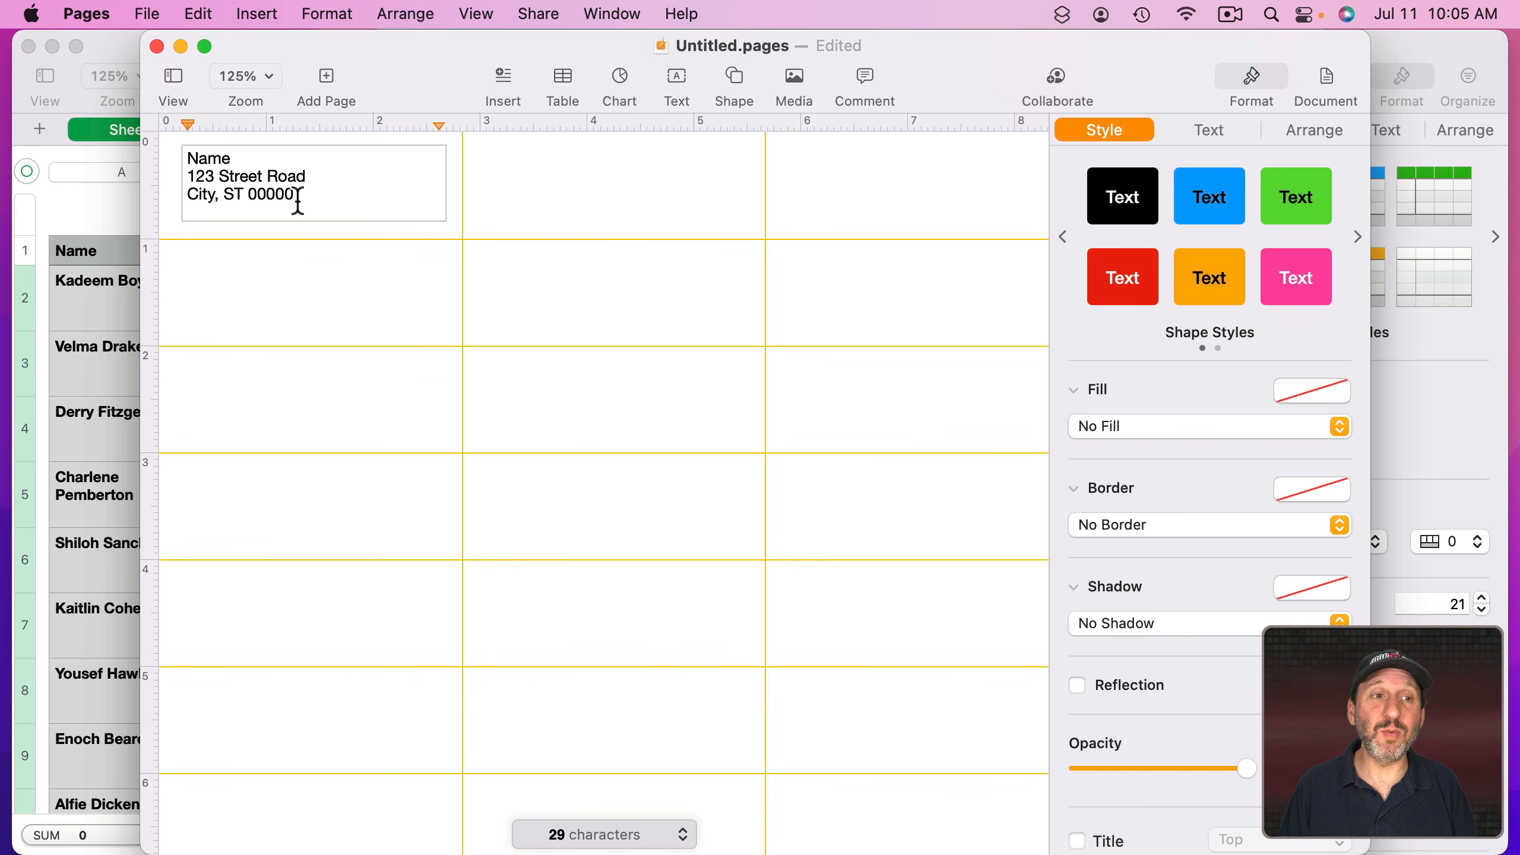
pyautogui.click(487, 181)
# Format the label box's text as 12 pt bold and make the box slightly taller within its cell.
pyautogui.click(242, 186)
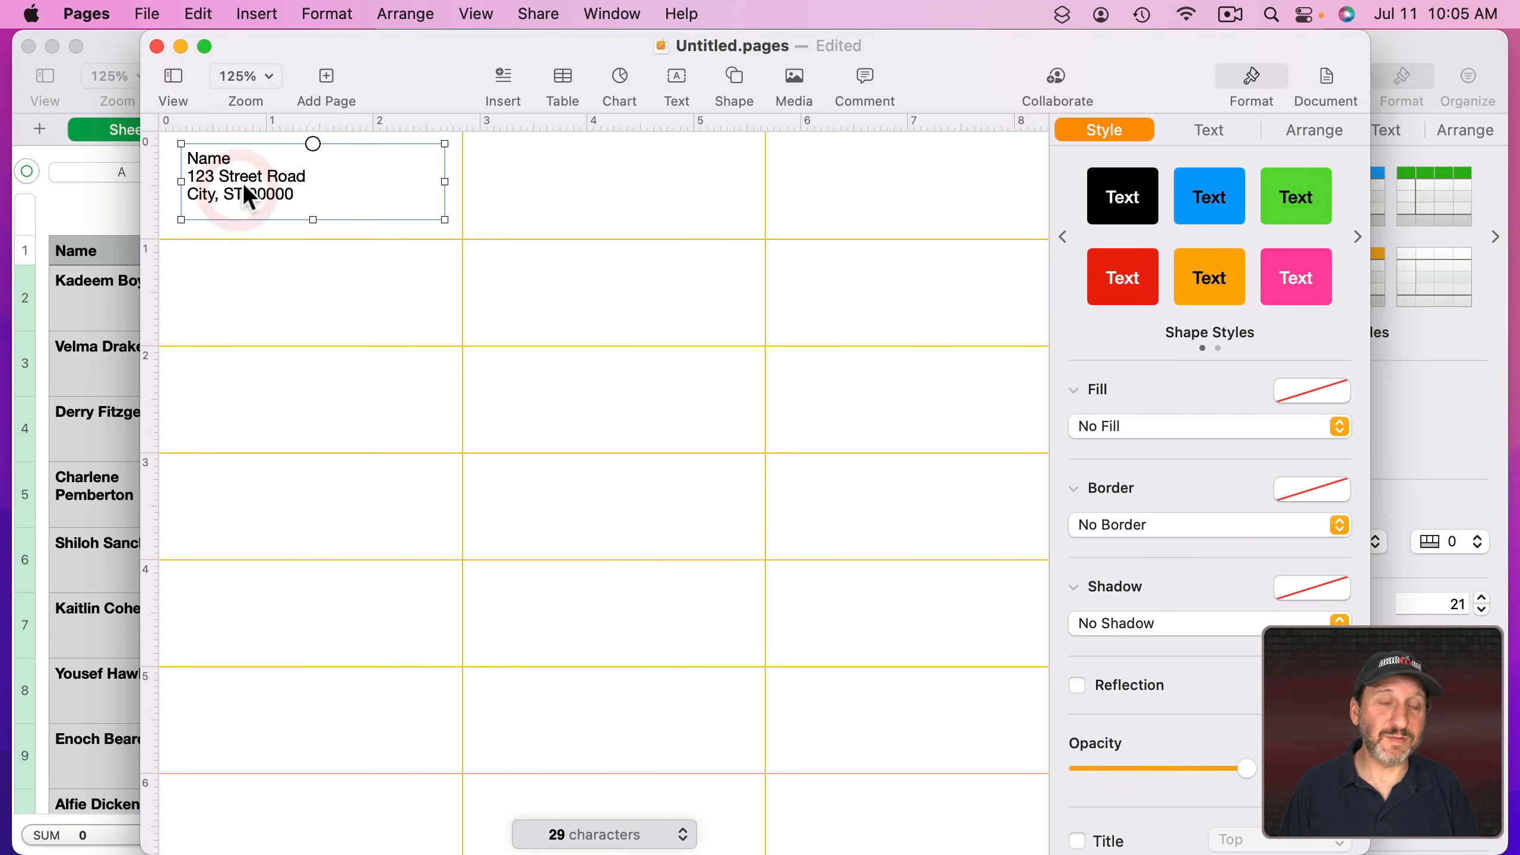
pyautogui.click(1219, 131)
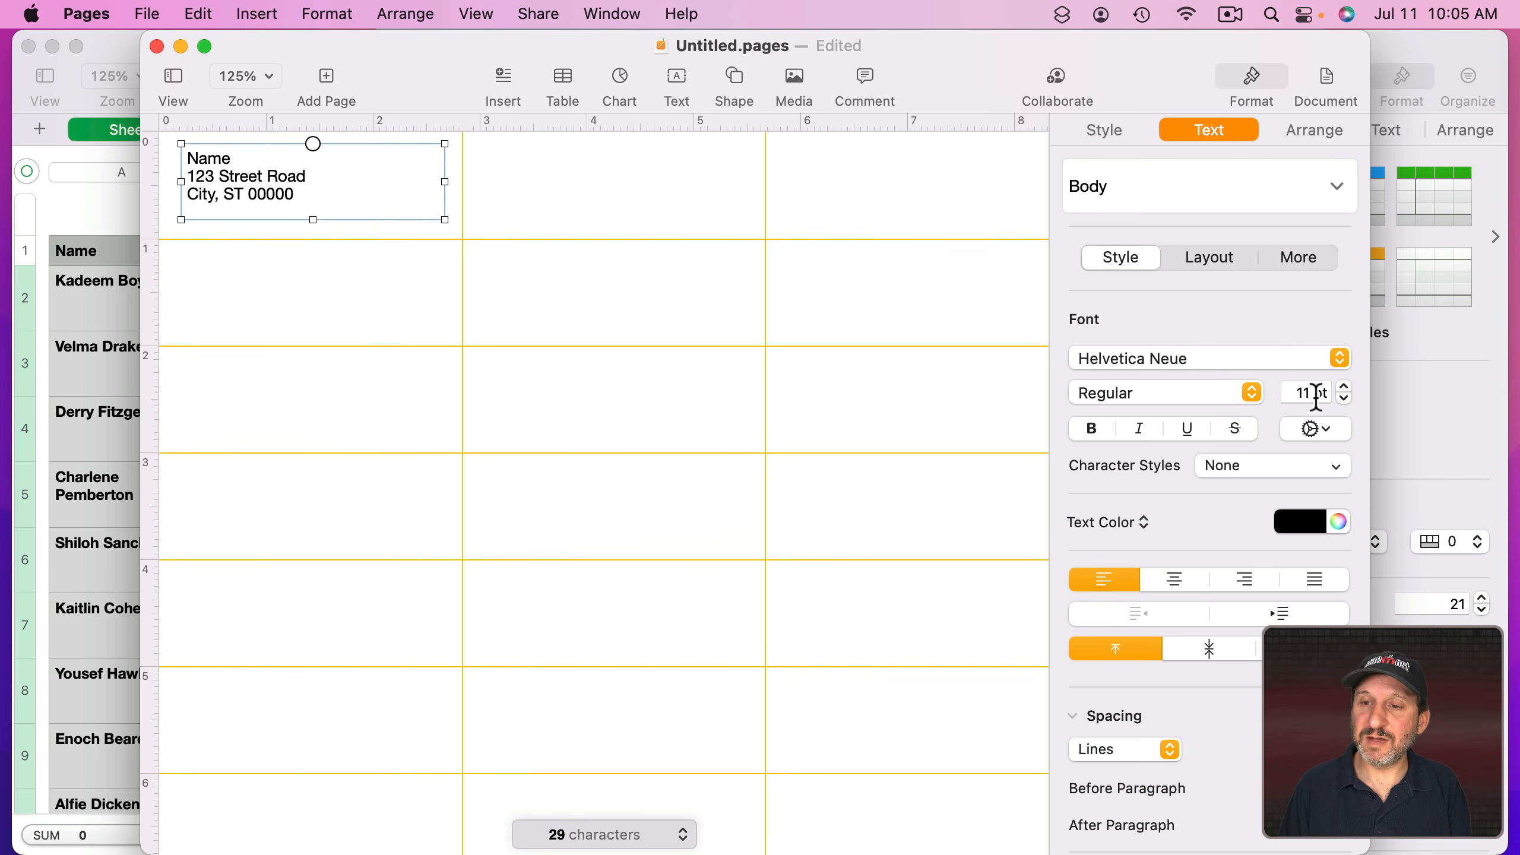
pyautogui.click(1346, 387)
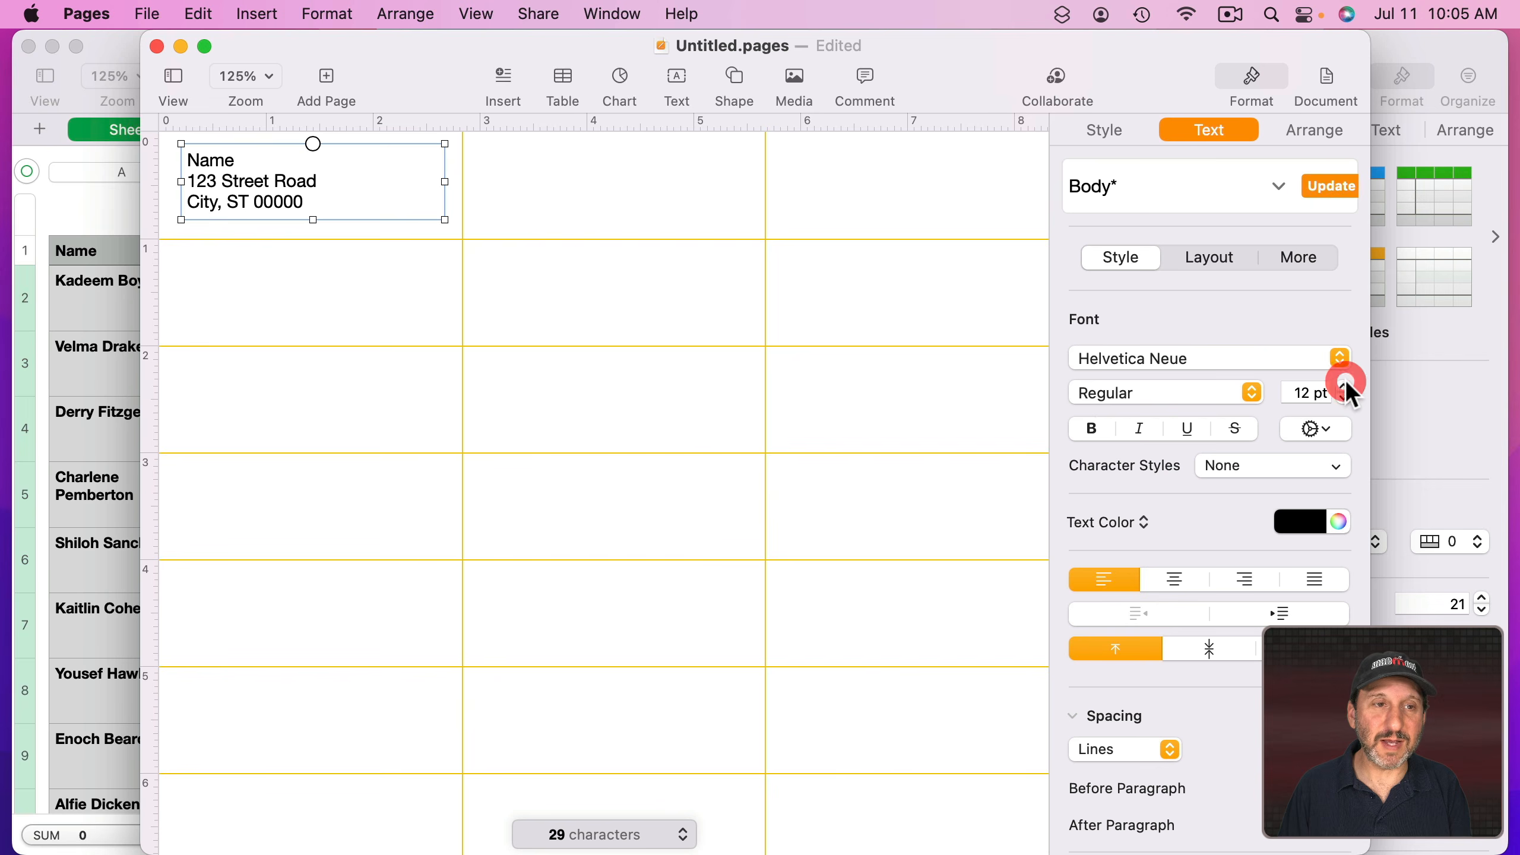
pyautogui.click(1088, 429)
pyautogui.moveTo(313, 220); pyautogui.dragTo(311, 226)
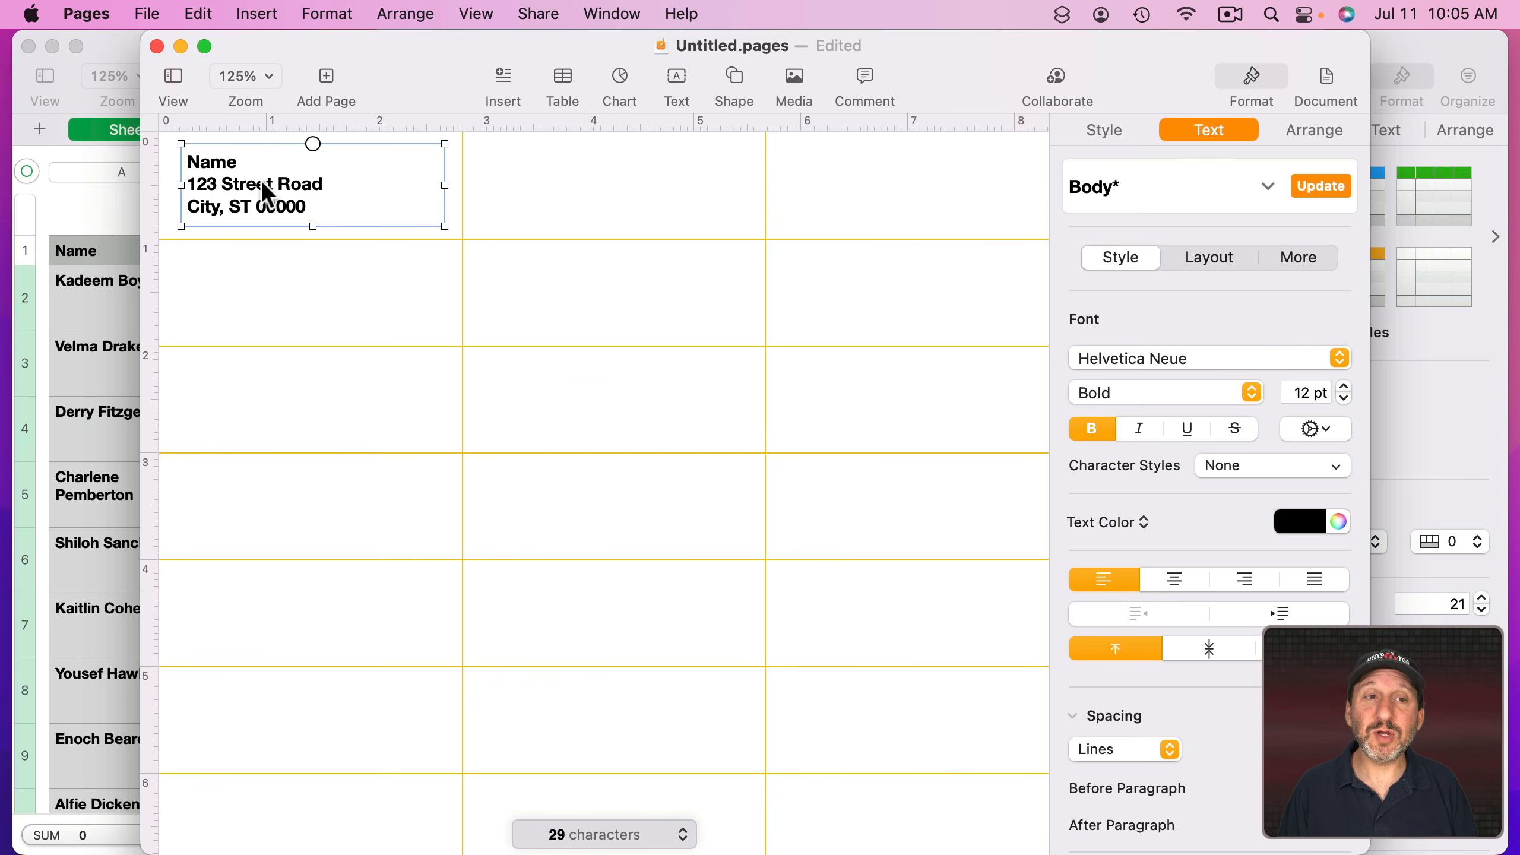
# Duplicate the label box into the second and third columns of the top row, aligned with the original.
pyautogui.moveTo(267, 180); pyautogui.dragTo(551, 193)
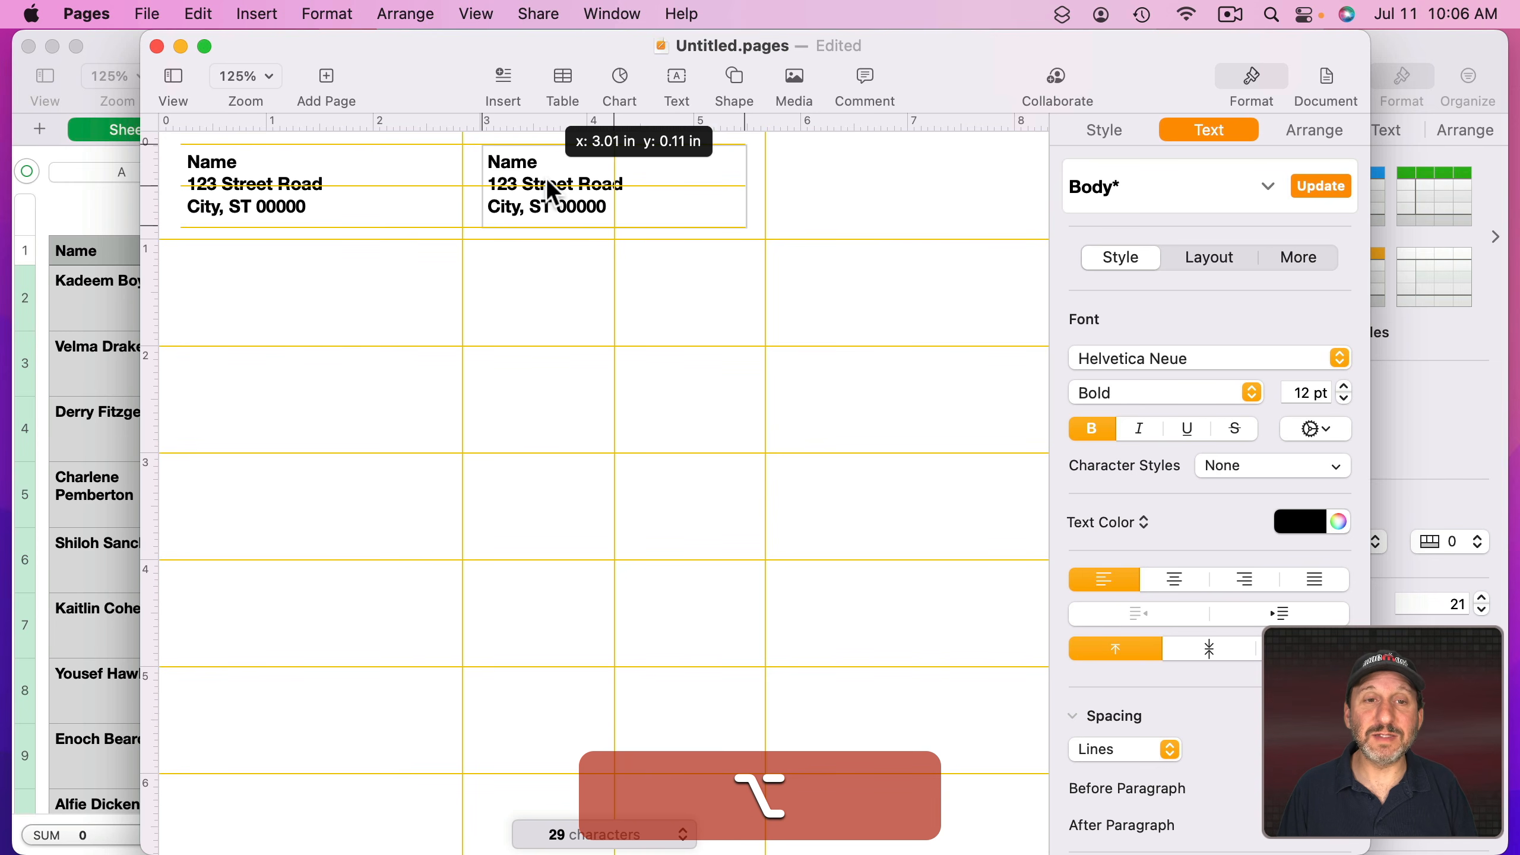
pyautogui.moveTo(551, 193); pyautogui.dragTo(551, 193)
pyautogui.moveTo(271, 194); pyautogui.dragTo(875, 207)
pyautogui.click(527, 179)
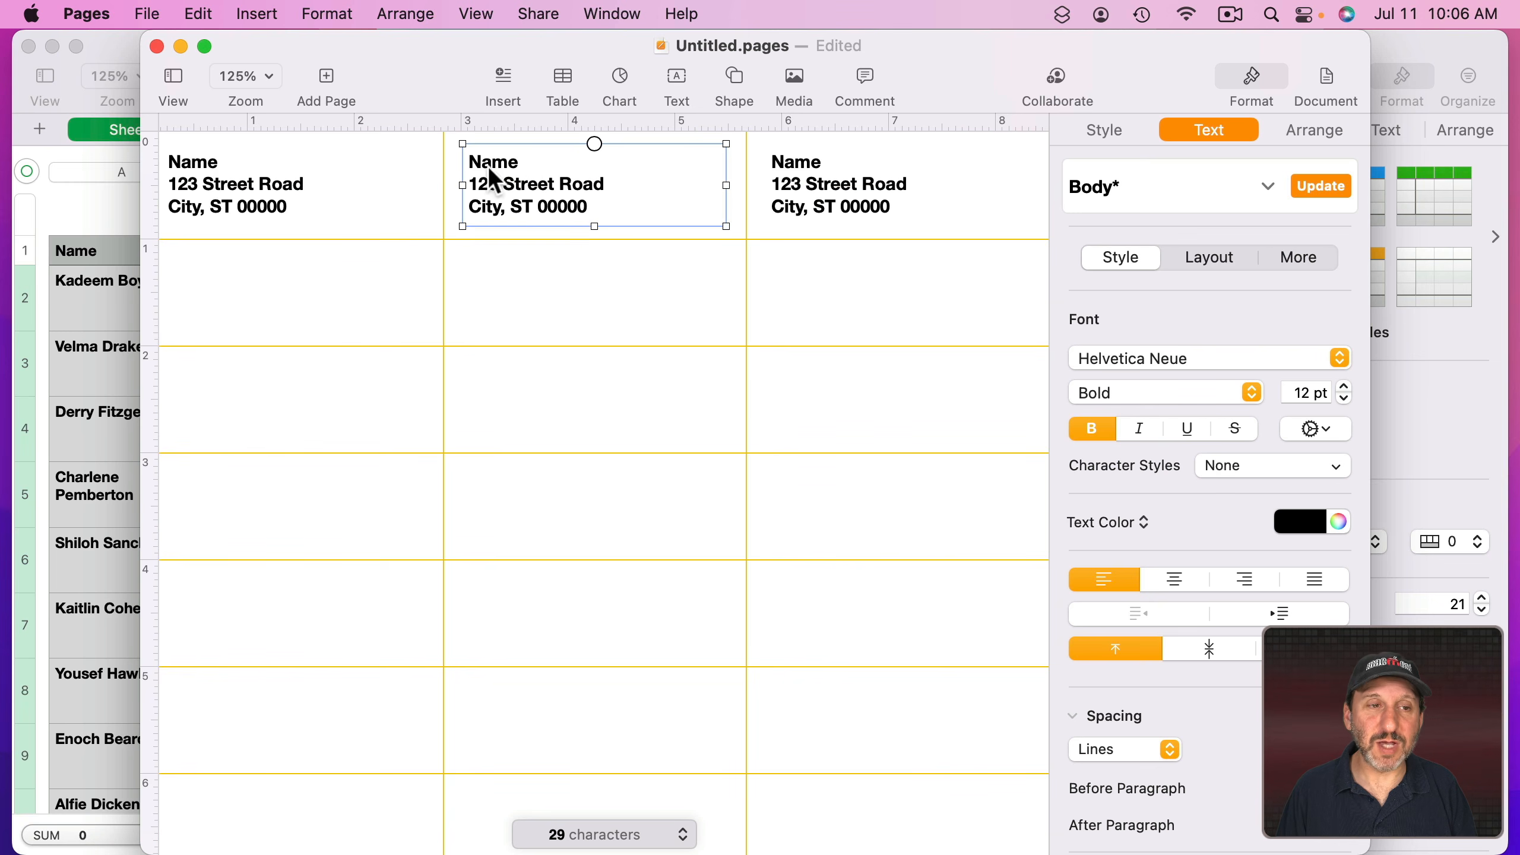
# Duplicate the top row's three label boxes down the guide grid to fill six rows of labels.
pyautogui.click(262, 211)
pyautogui.keyDown('shift'); pyautogui.click(547, 205); pyautogui.keyUp('shift')
pyautogui.keyDown('shift'); pyautogui.click(838, 196); pyautogui.keyUp('shift')
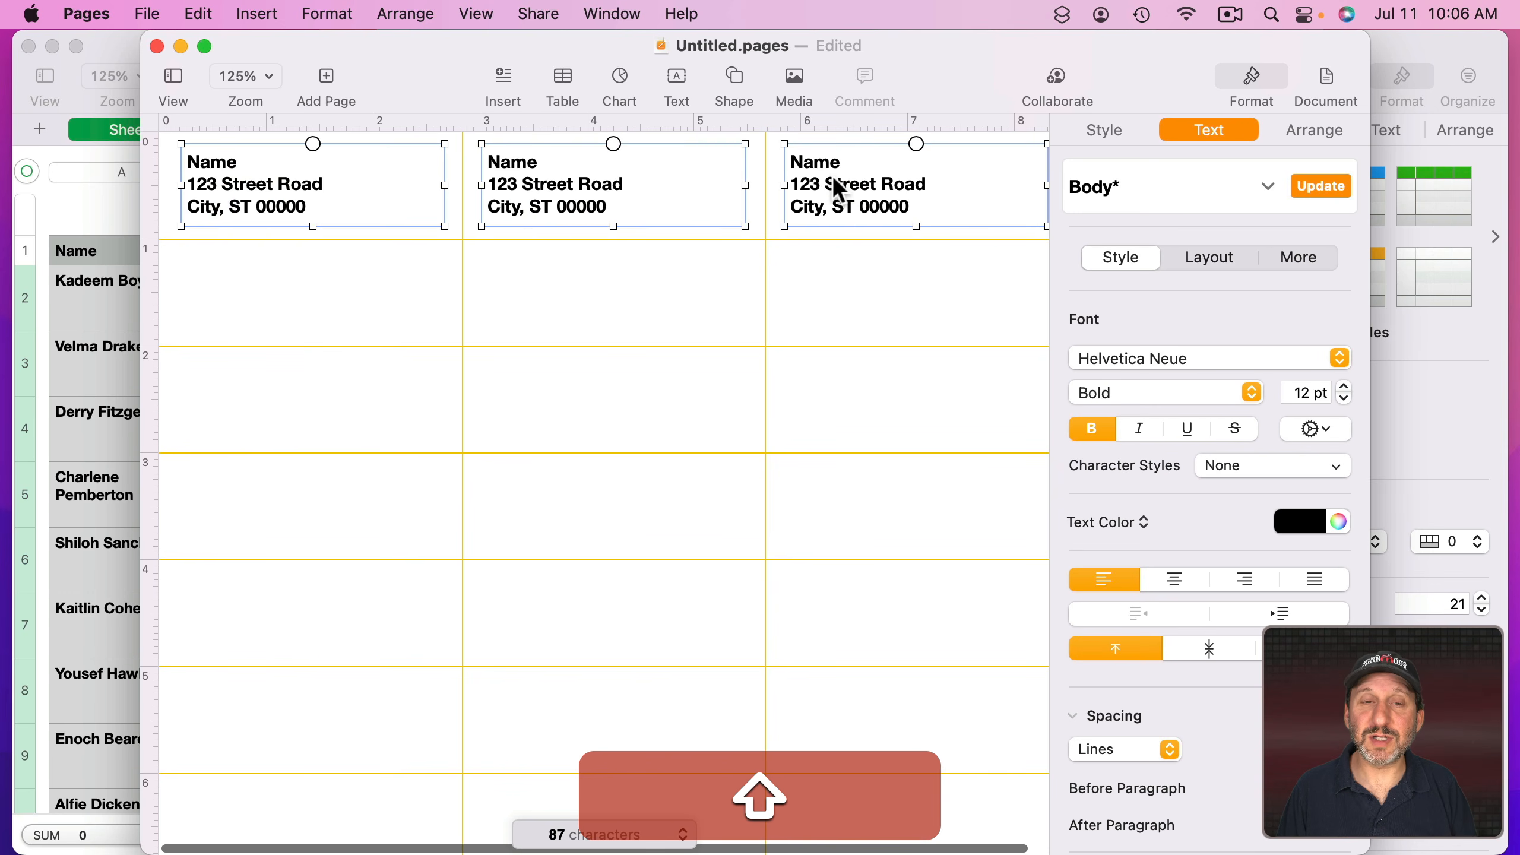
pyautogui.moveTo(248, 187); pyautogui.dragTo(240, 387)
pyautogui.moveTo(167, 153); pyautogui.dragTo(962, 444)
pyautogui.moveTo(264, 193); pyautogui.dragTo(264, 516)
# Compare the separate label boxes in the top row with the first Combo cell in Addresses.numbers, and return to the Pages document.
pyautogui.click(252, 192)
pyautogui.click(549, 184)
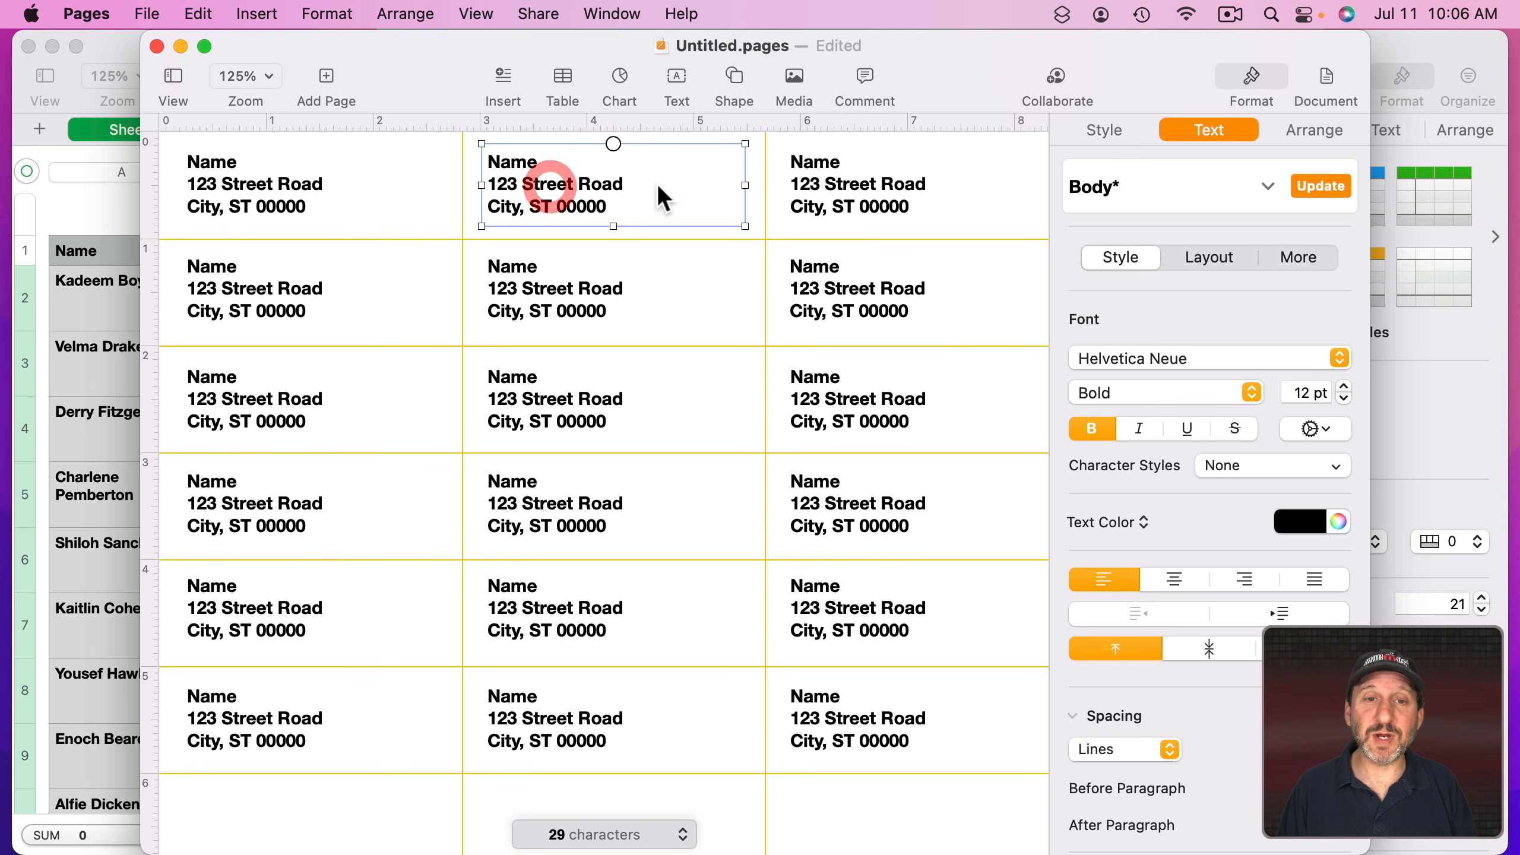
pyautogui.click(843, 172)
pyautogui.click(271, 185)
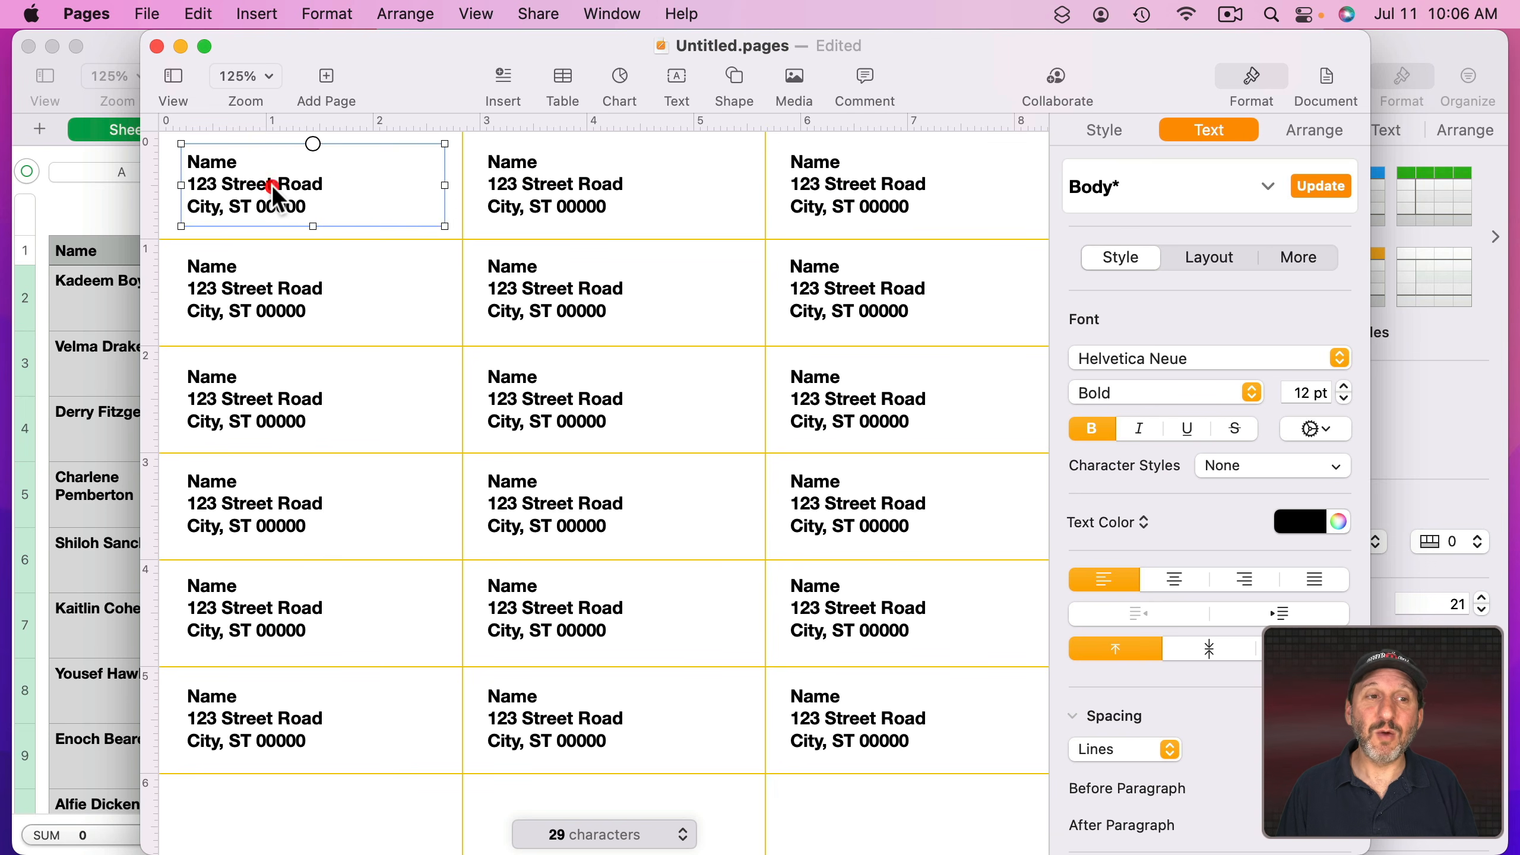
pyautogui.click(90, 201)
pyautogui.doubleClick(890, 294)
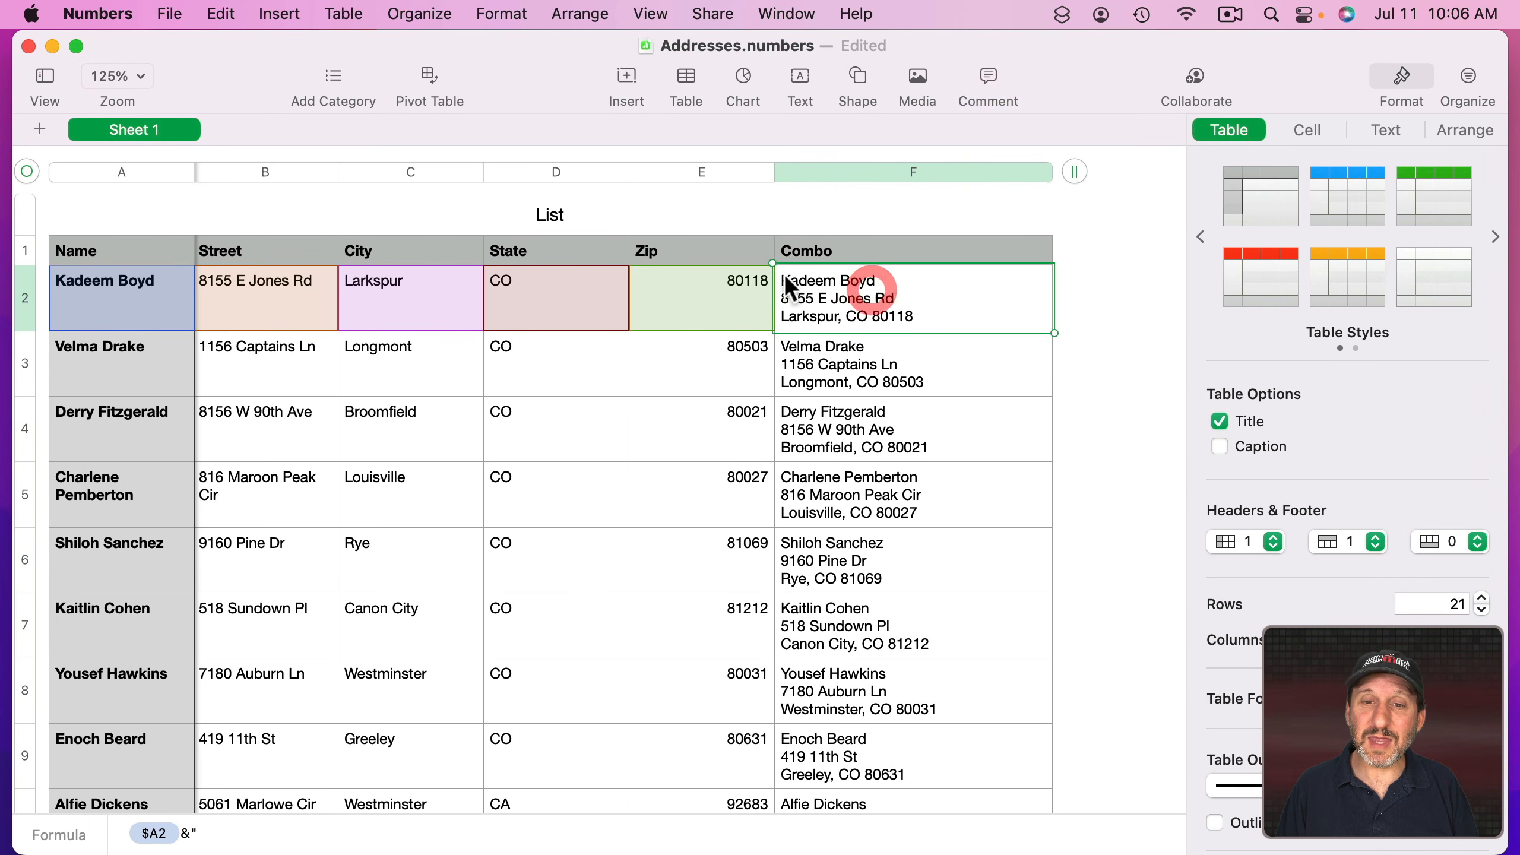
pyautogui.press('super+Tab')
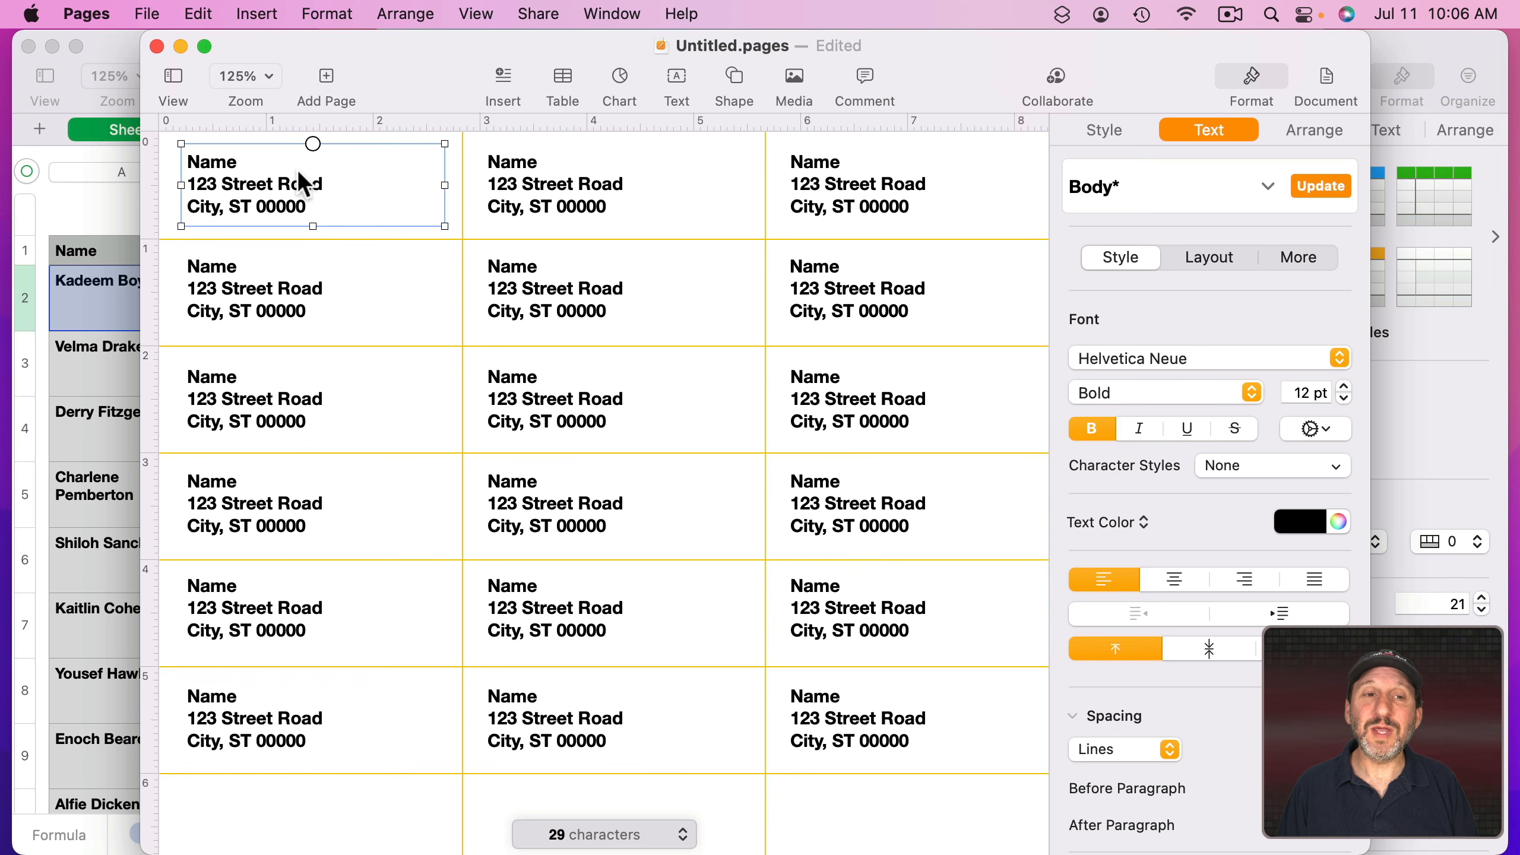
# Start a text thread from the first label box and merge the box directly below it into that same thread.
pyautogui.click(314, 144)
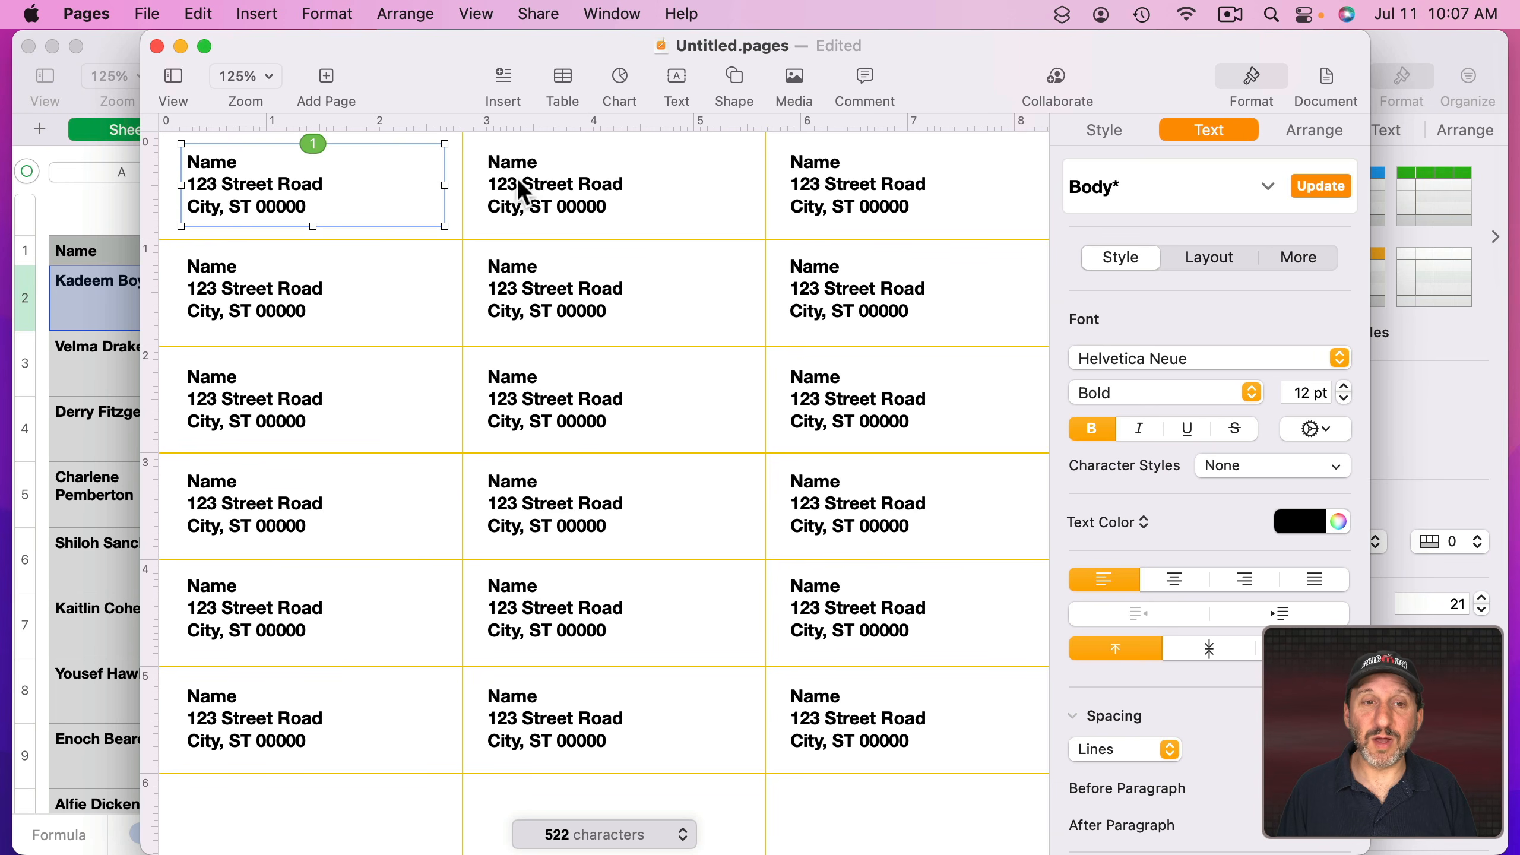
pyautogui.click(272, 292)
pyautogui.click(314, 247)
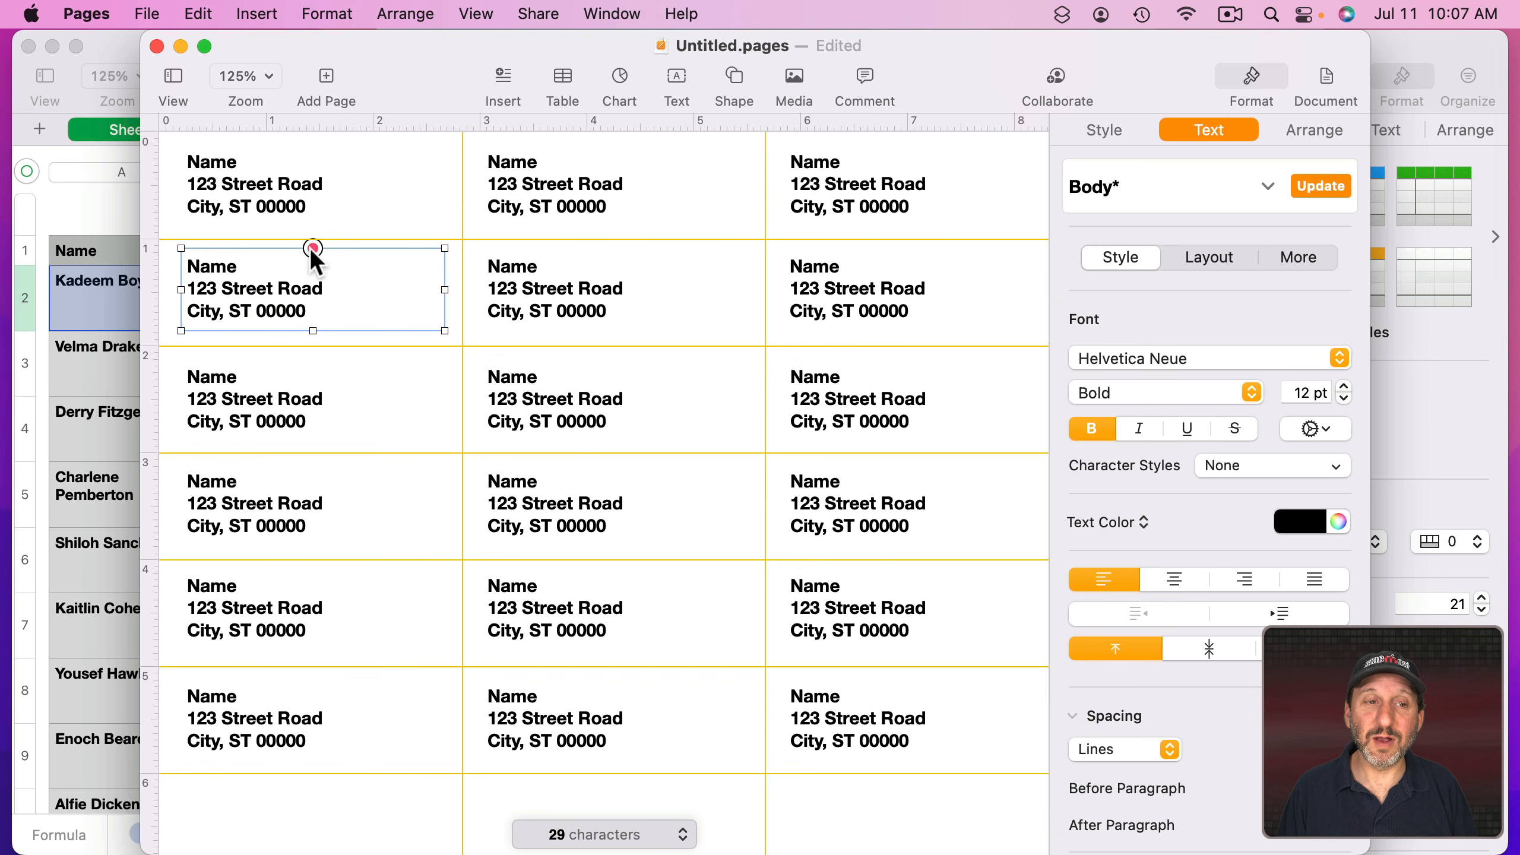
pyautogui.click(310, 248)
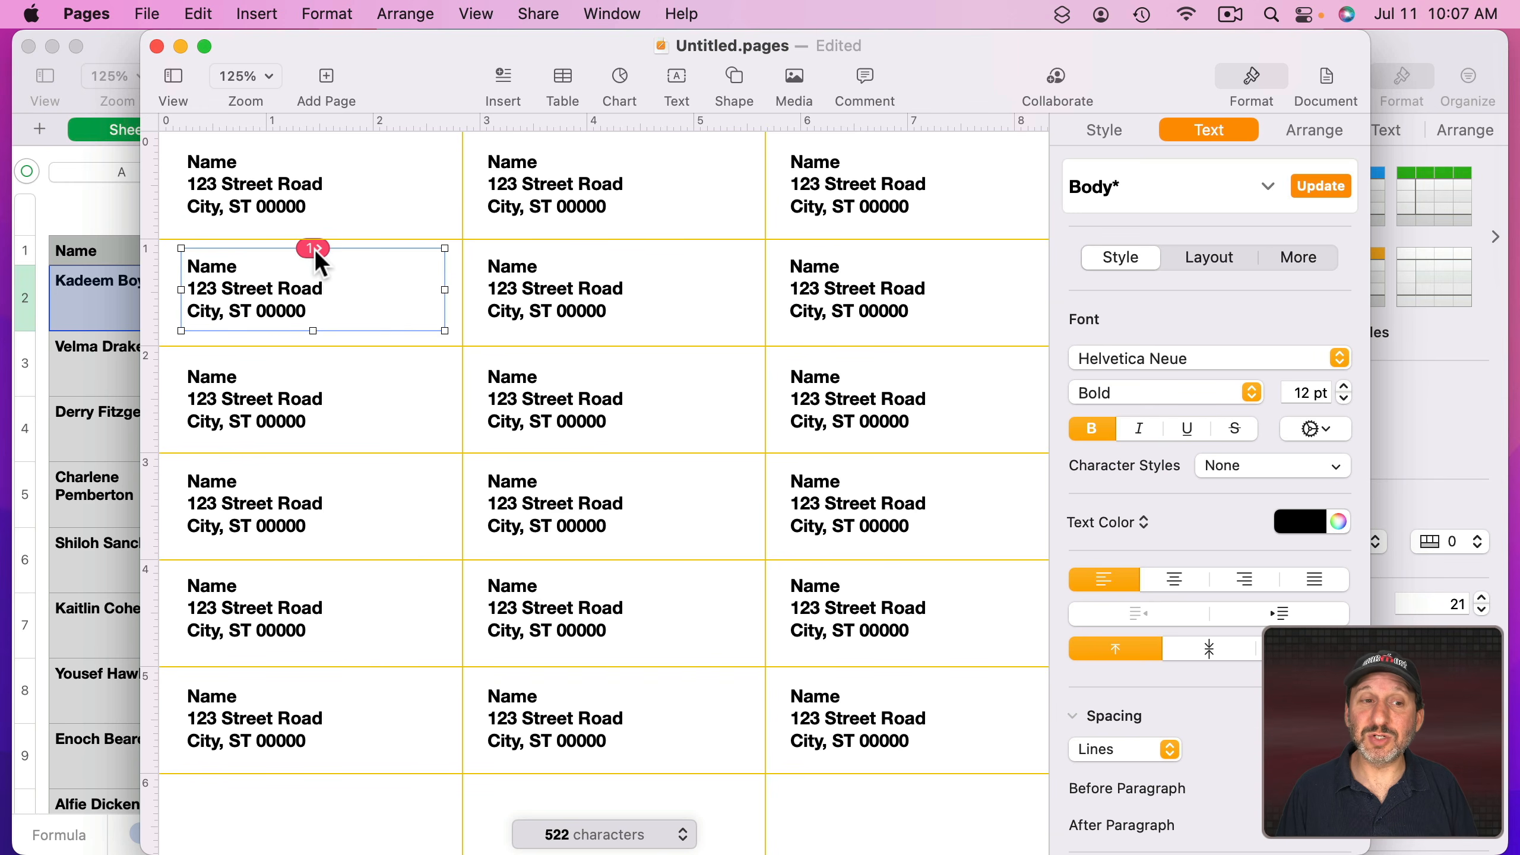
pyautogui.click(314, 248)
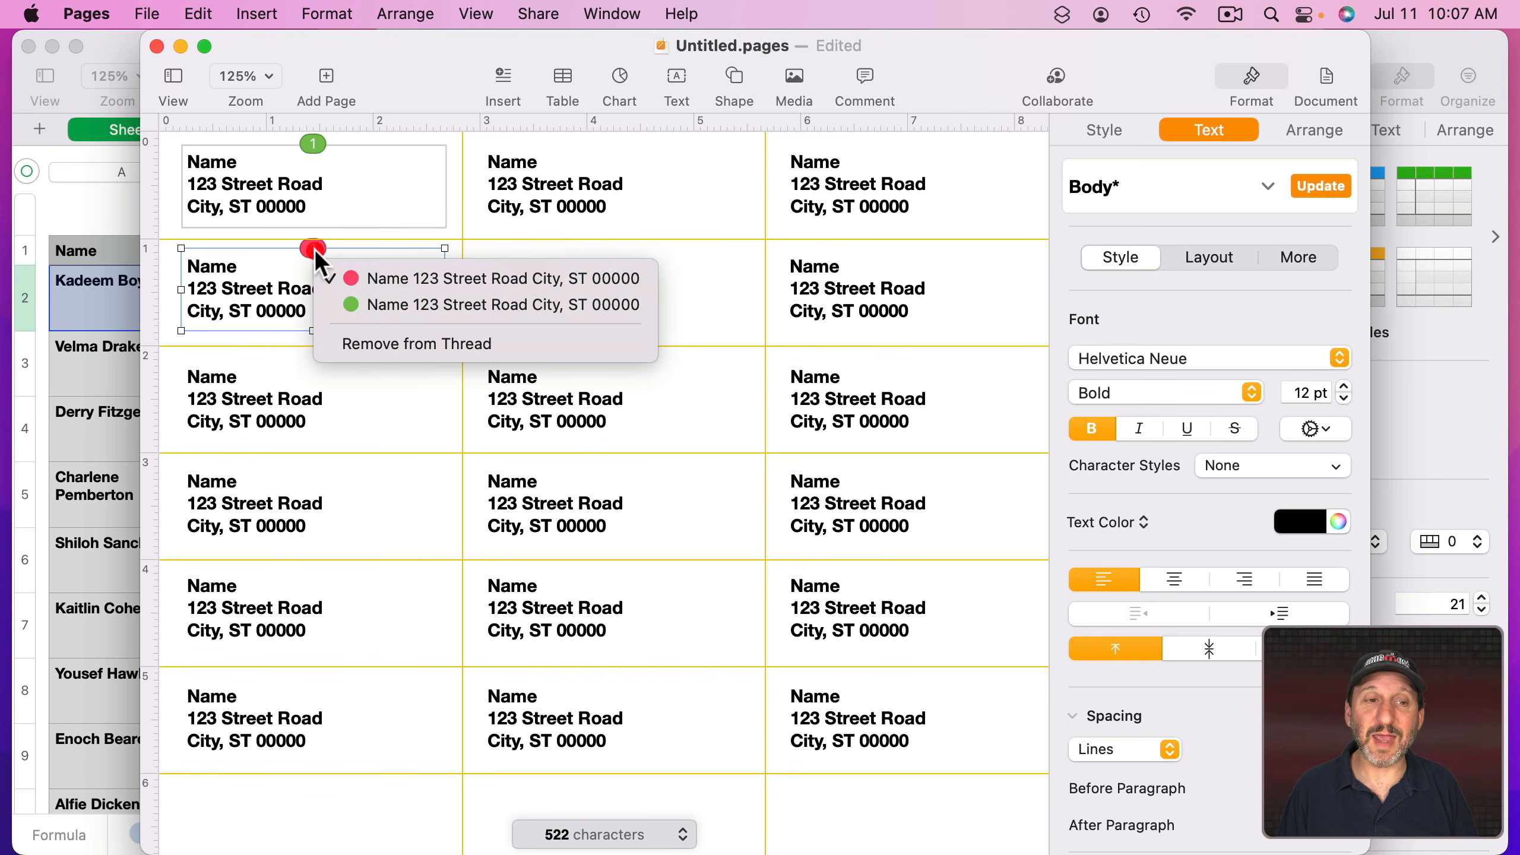
pyautogui.click(370, 303)
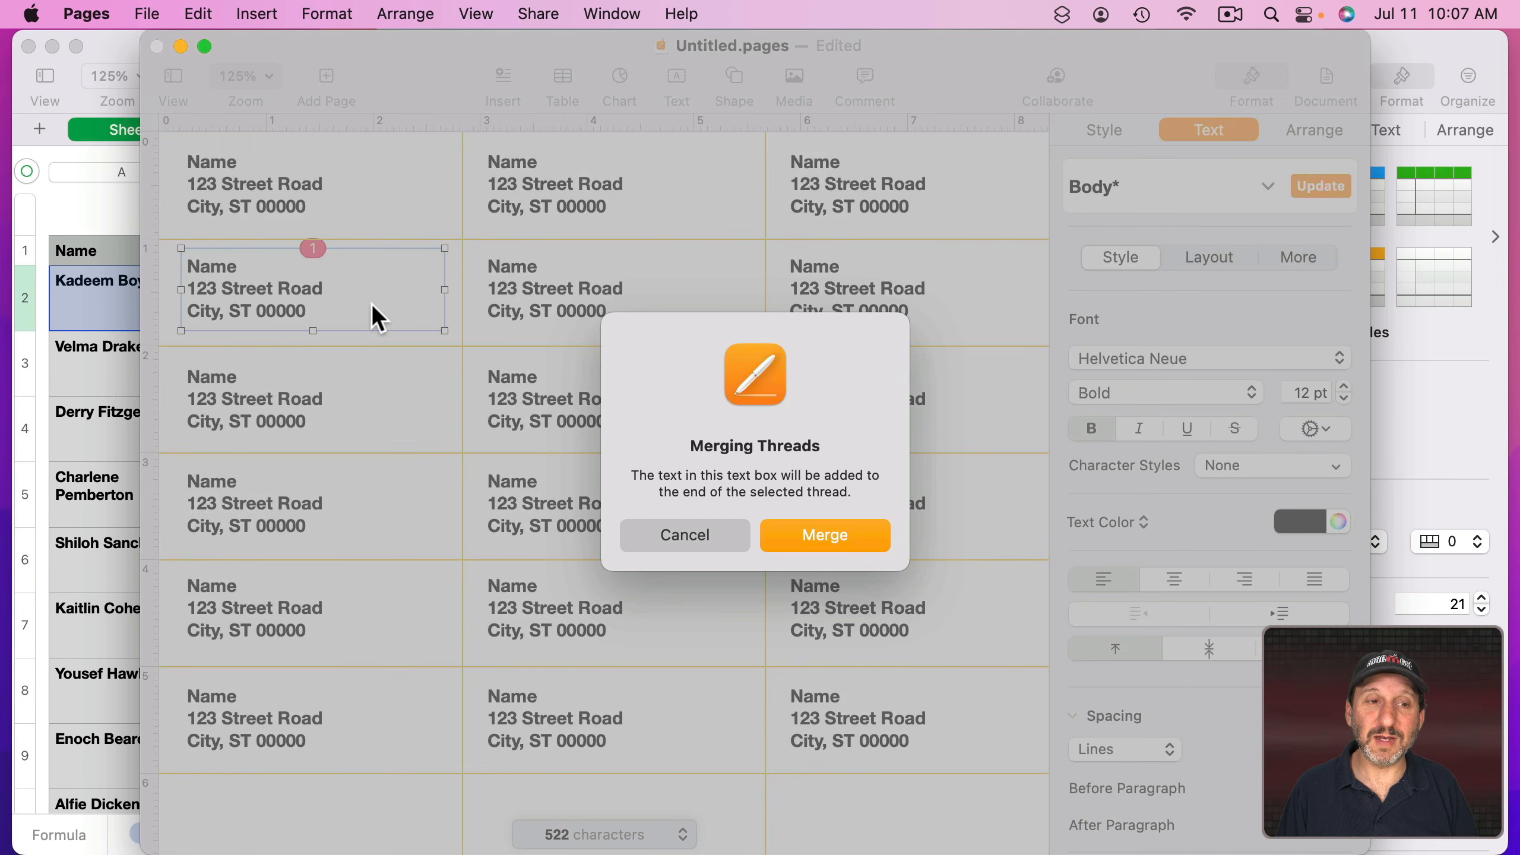
pyautogui.click(826, 537)
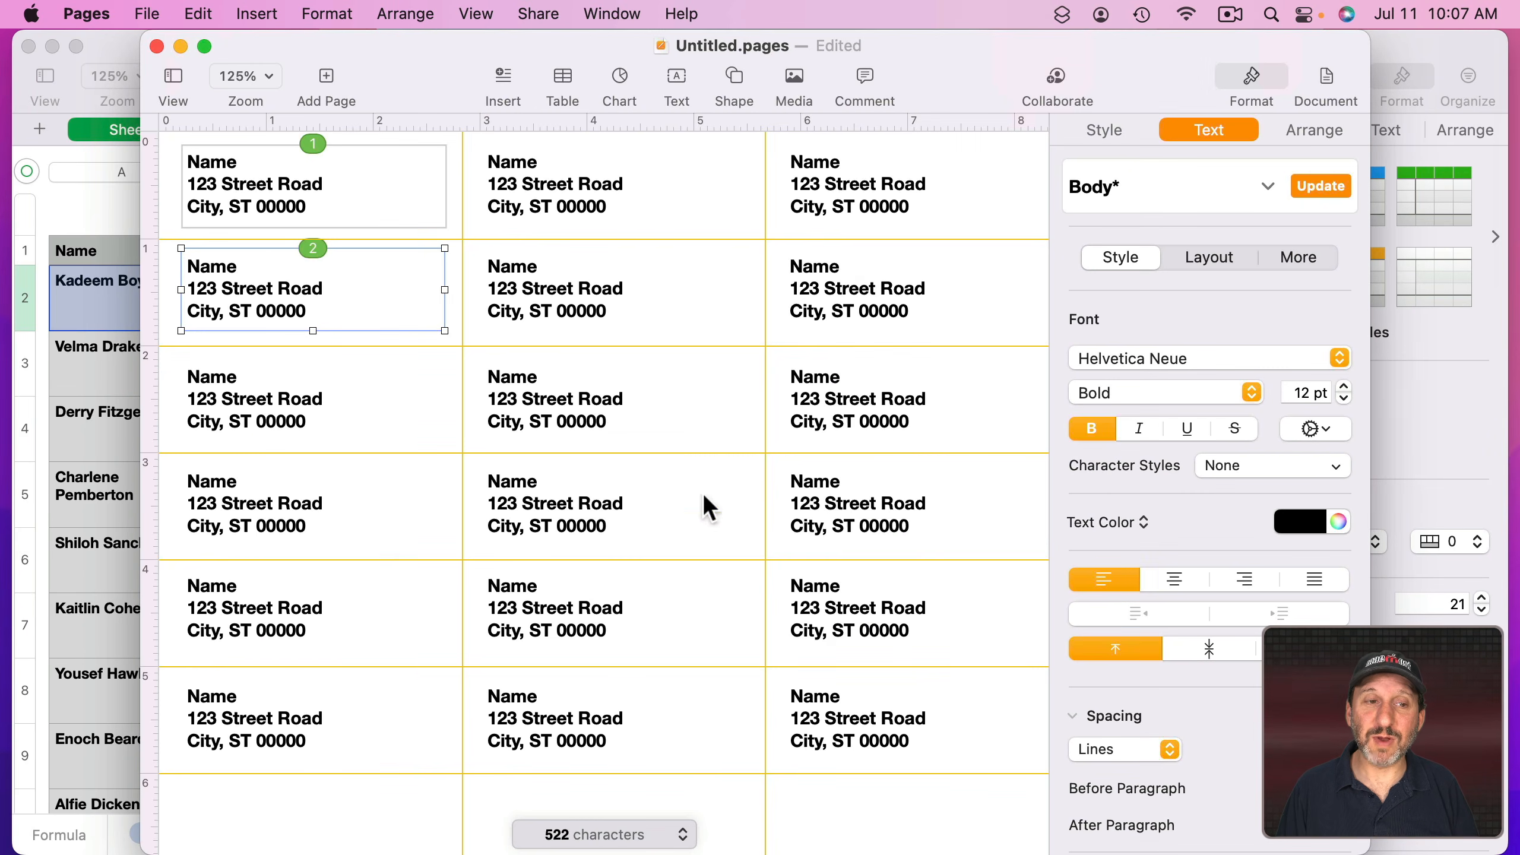
# Add the remaining first-column label boxes, rows three to six, to the same green text thread.
pyautogui.click(333, 375)
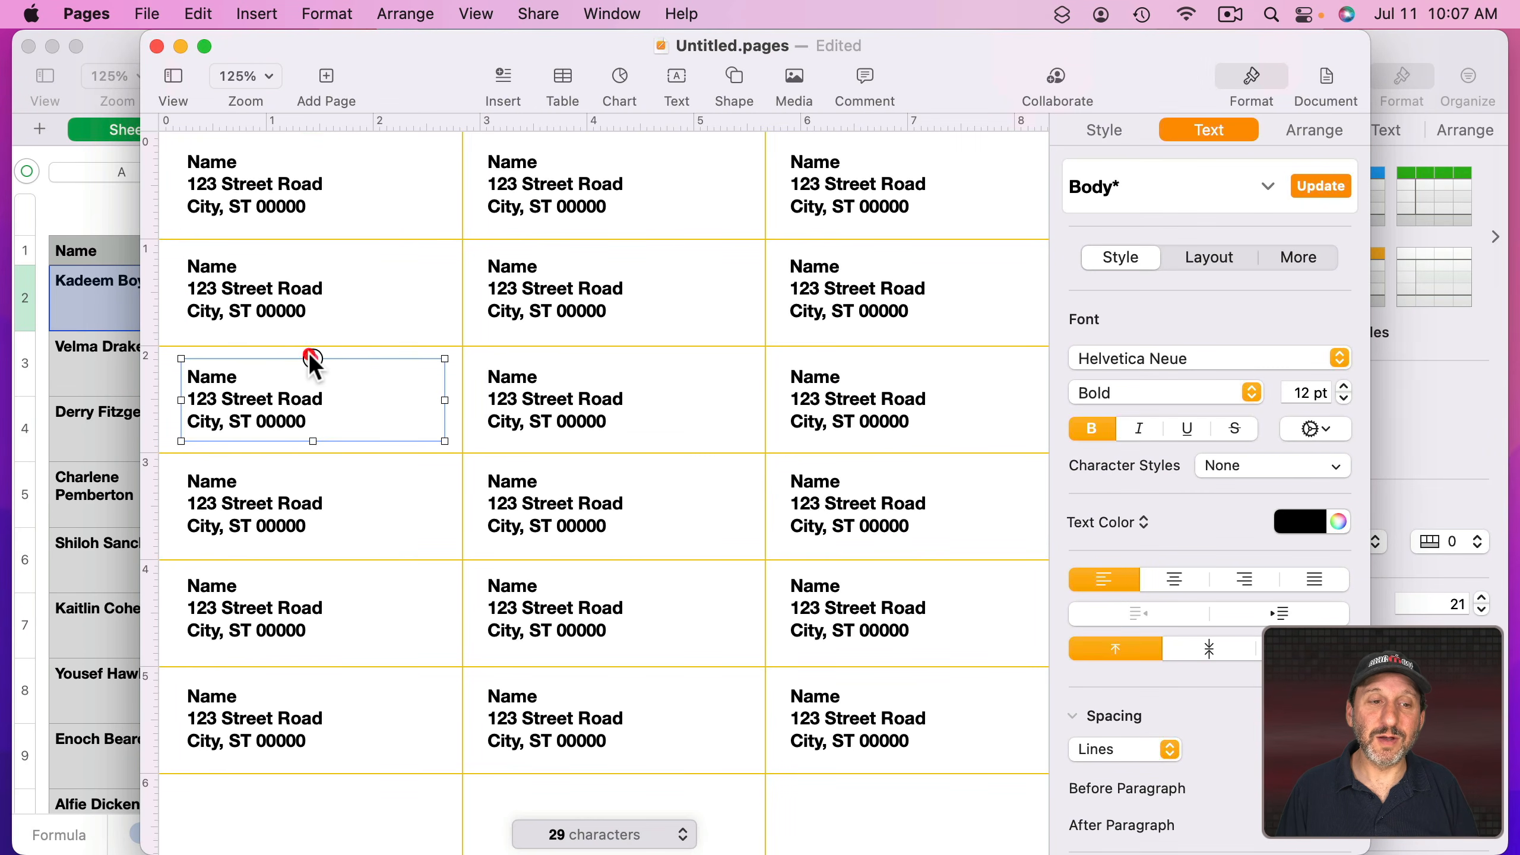
pyautogui.click(316, 360)
pyautogui.click(385, 414)
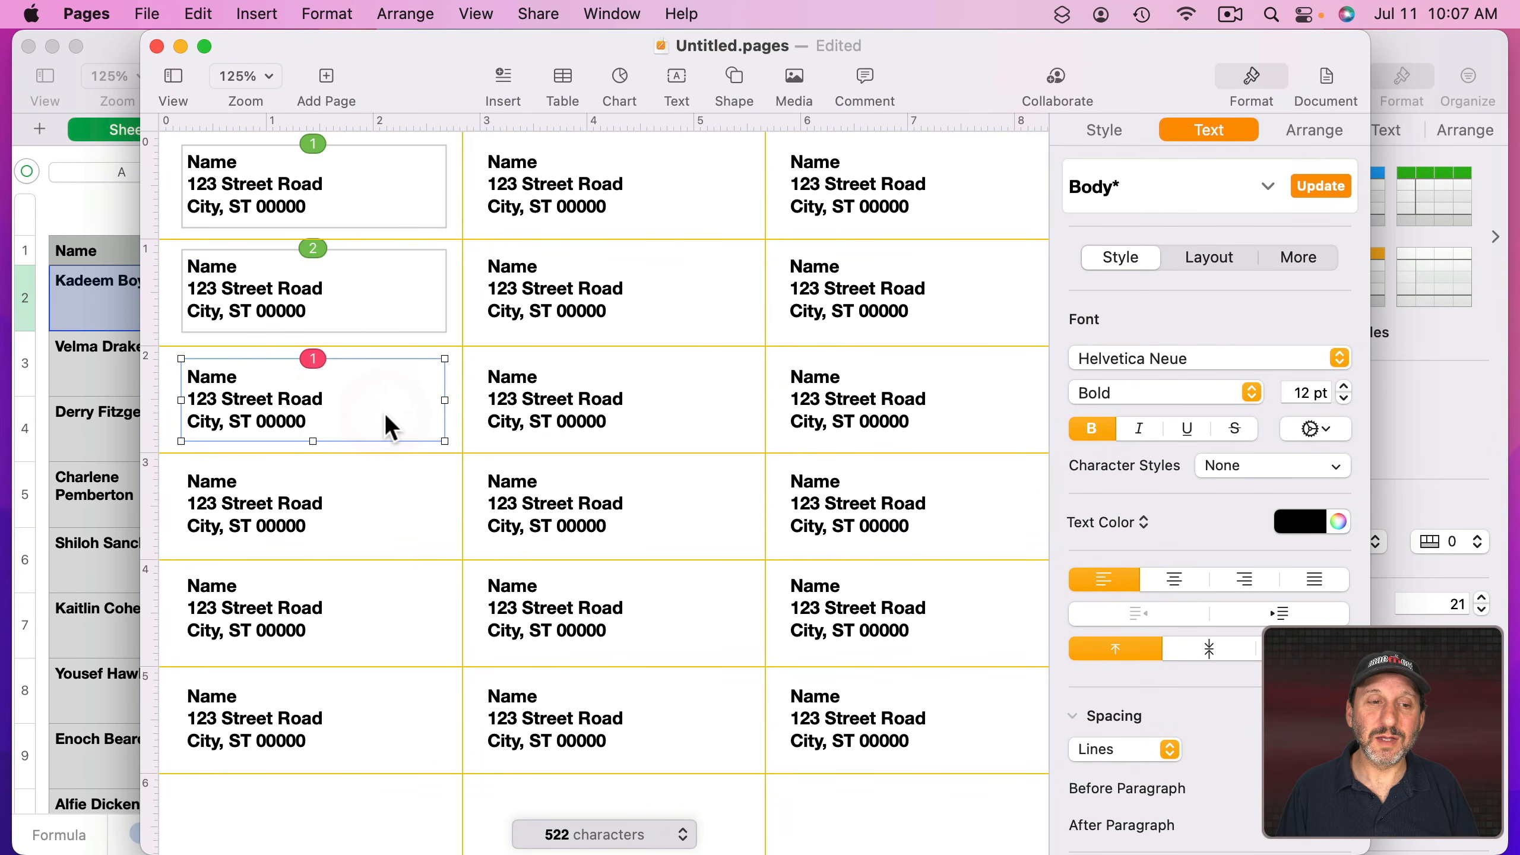
pyautogui.click(283, 506)
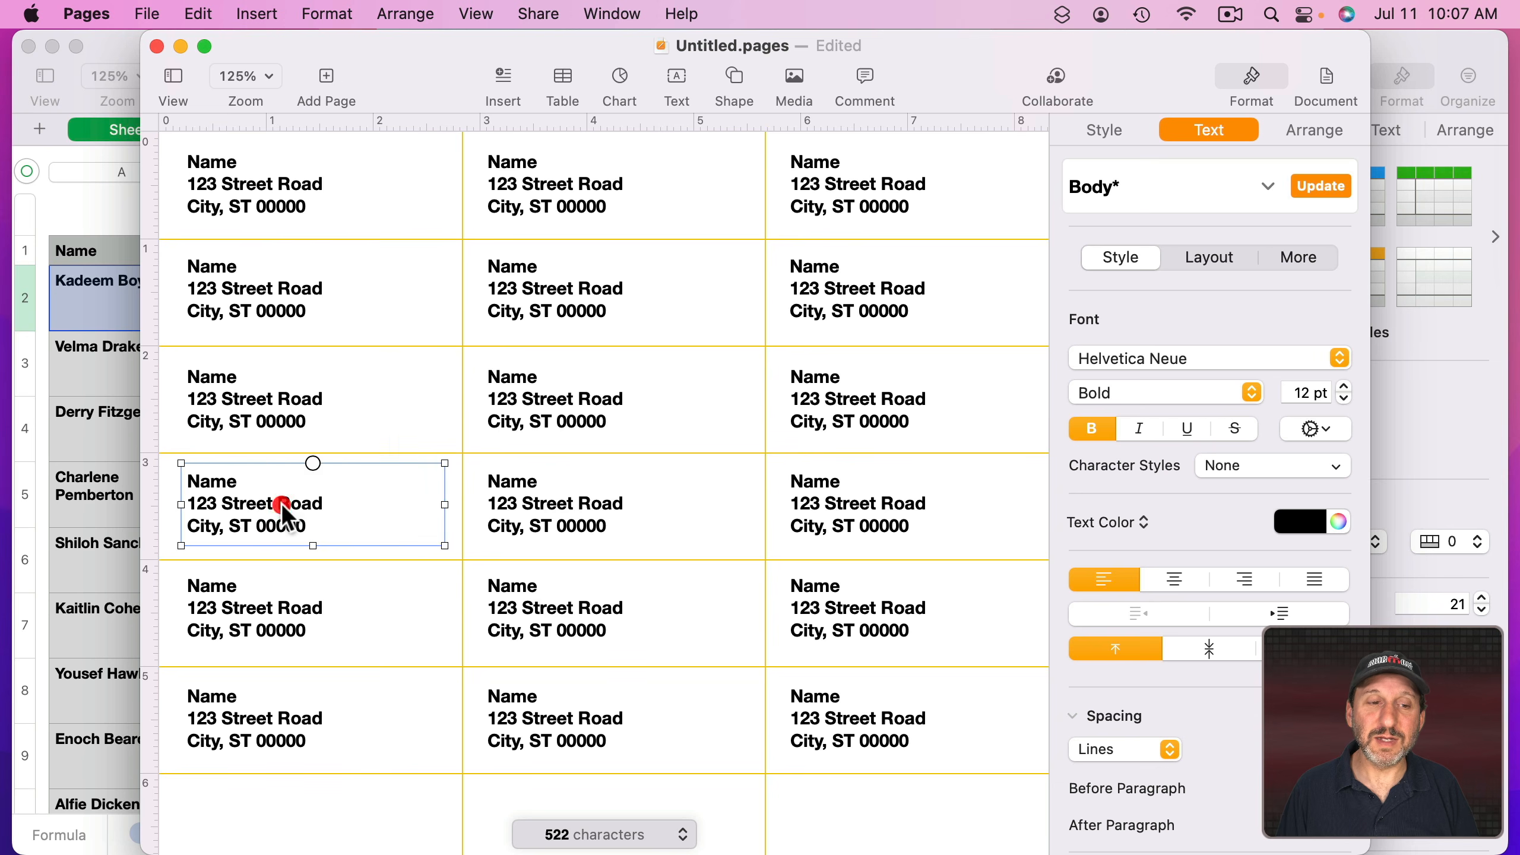
pyautogui.click(314, 463)
pyautogui.click(359, 512)
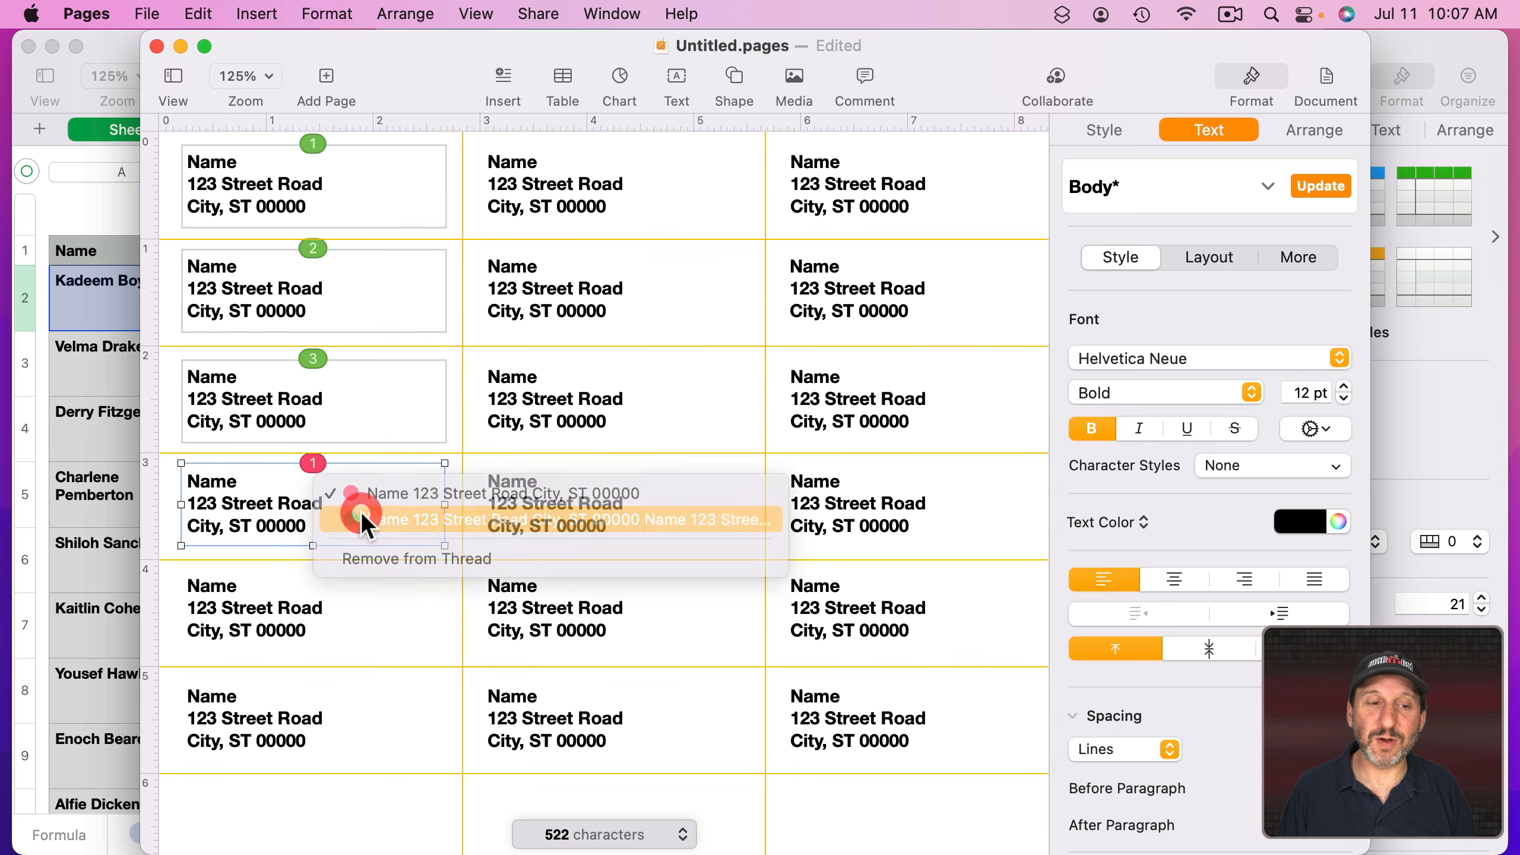
pyautogui.click(290, 595)
pyautogui.click(313, 567)
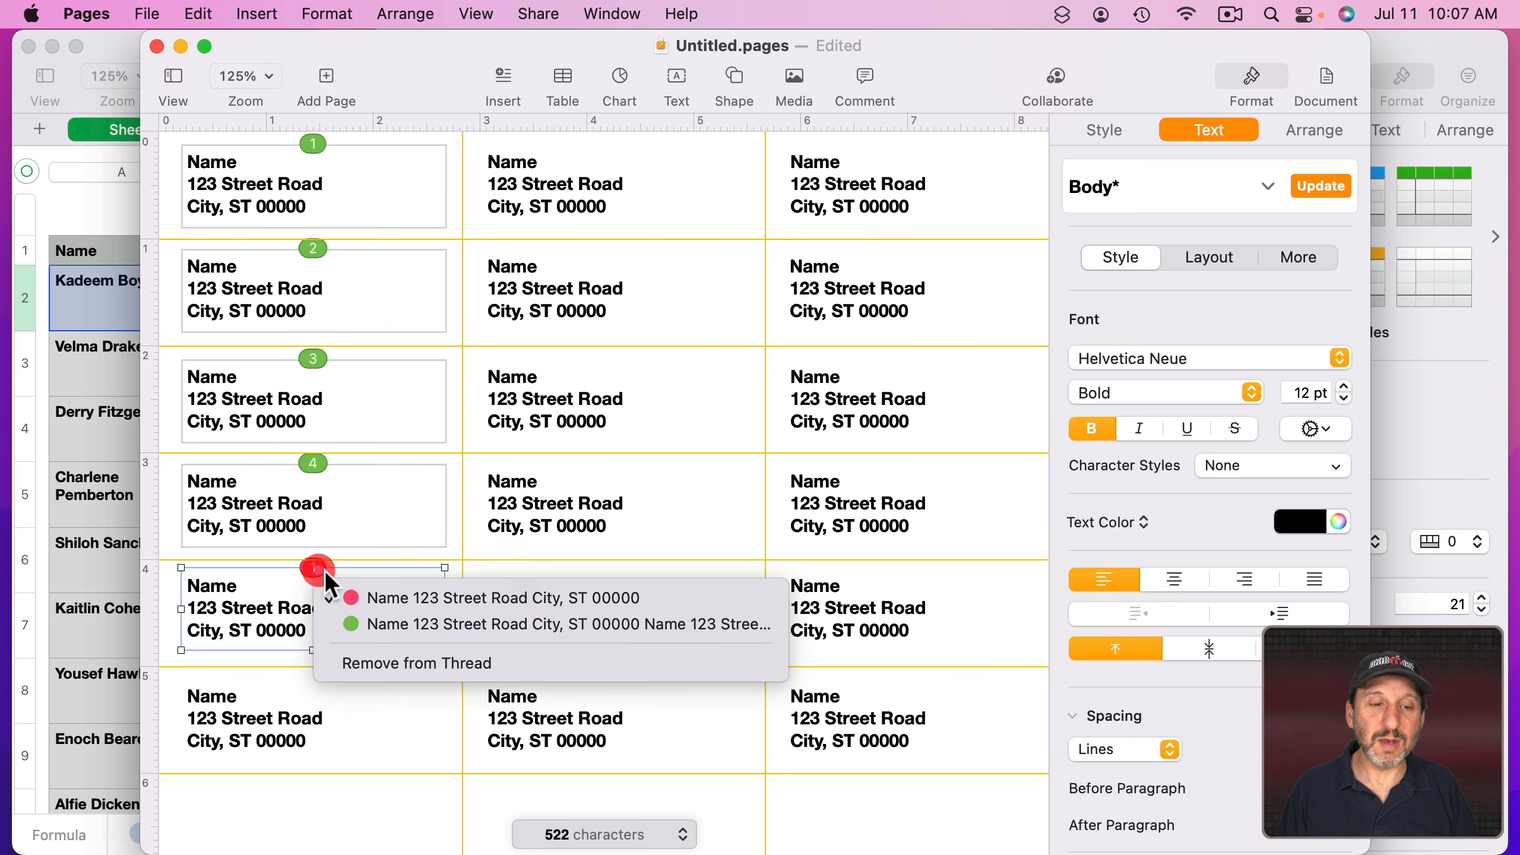
pyautogui.click(386, 623)
pyautogui.click(302, 696)
pyautogui.click(313, 678)
pyautogui.click(399, 724)
# Add the second-column label boxes to the green text thread, working from the top row to the sixth.
pyautogui.click(580, 267)
pyautogui.click(615, 248)
pyautogui.click(623, 359)
pyautogui.click(694, 414)
pyautogui.click(577, 586)
pyautogui.click(613, 568)
pyautogui.click(664, 623)
pyautogui.click(593, 696)
pyautogui.click(617, 675)
# Add the third-column label boxes to the green text thread, working from the top row to the sixth.
pyautogui.click(917, 144)
pyautogui.click(916, 250)
pyautogui.click(964, 306)
pyautogui.click(889, 482)
pyautogui.click(916, 465)
pyautogui.click(962, 518)
pyautogui.click(889, 587)
pyautogui.click(917, 567)
pyautogui.click(957, 622)
pyautogui.click(892, 697)
pyautogui.click(916, 678)
pyautogui.click(961, 733)
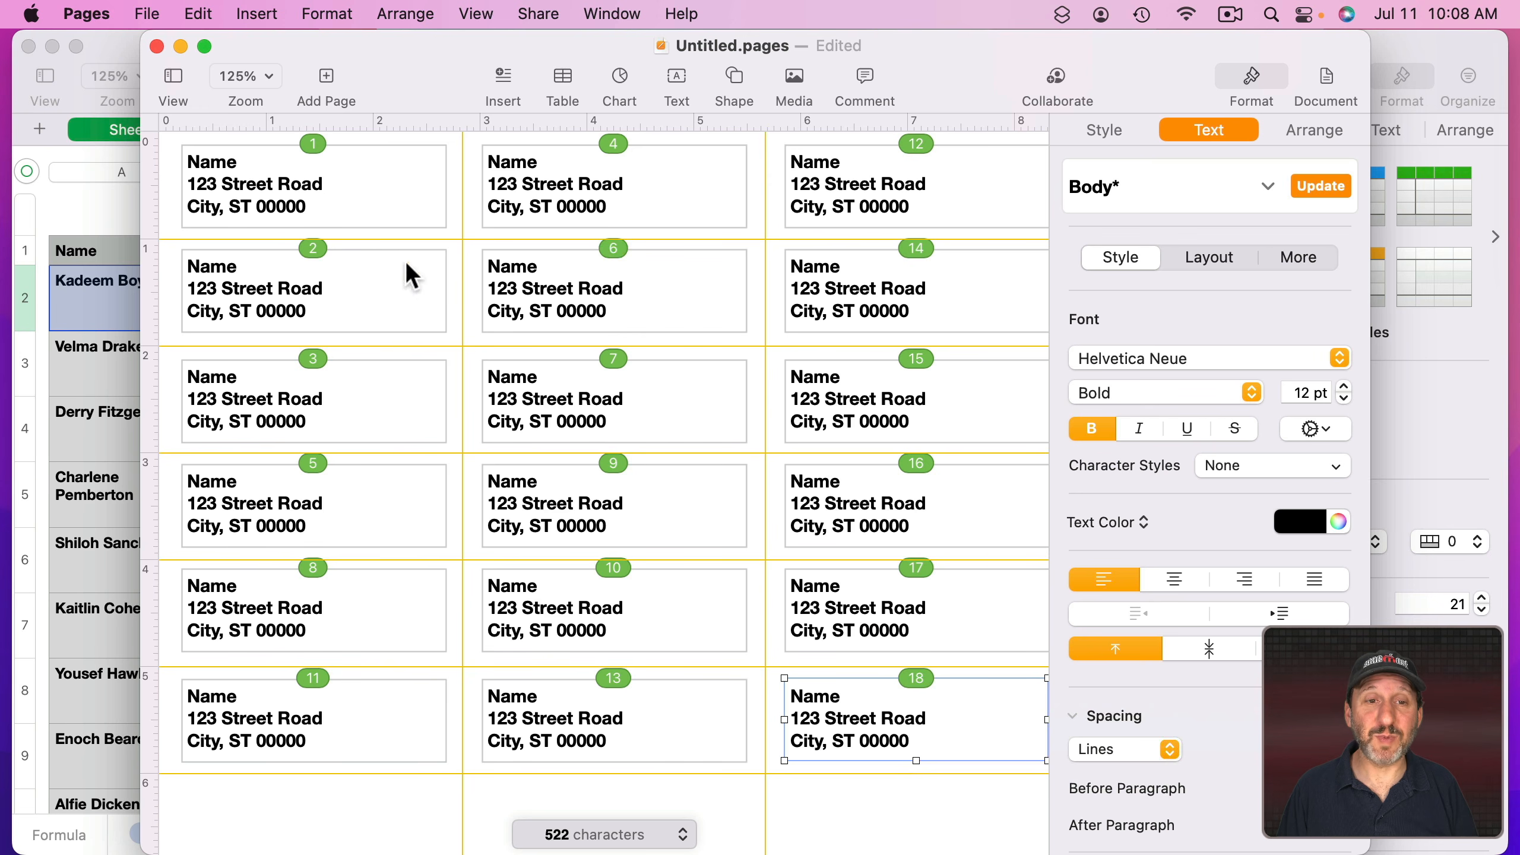
# Delete all the placeholder address text from the linked label boxes.
pyautogui.doubleClick(258, 204)
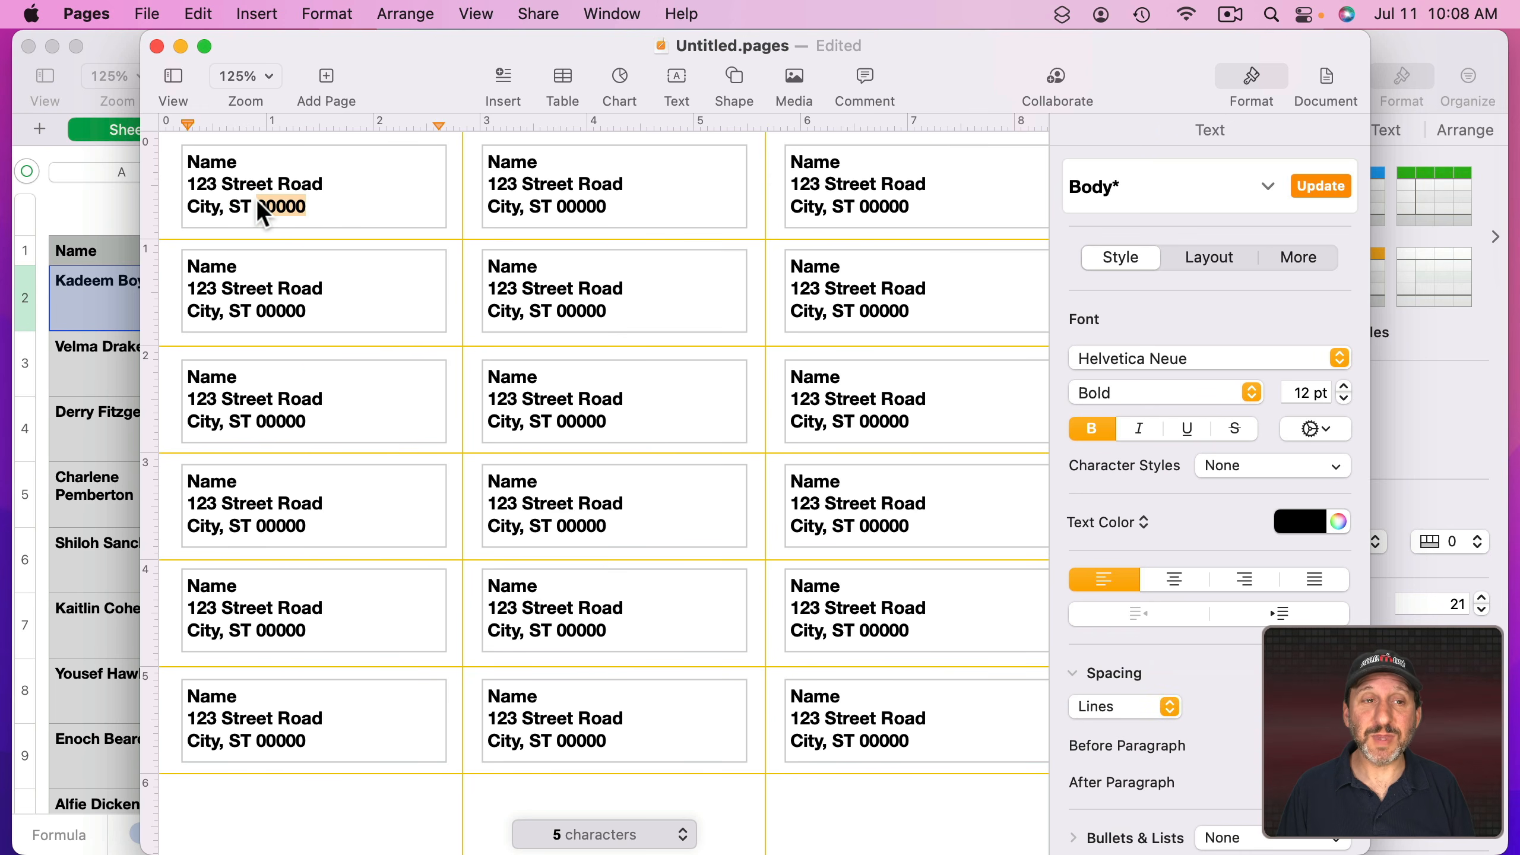
pyautogui.press('super+a')
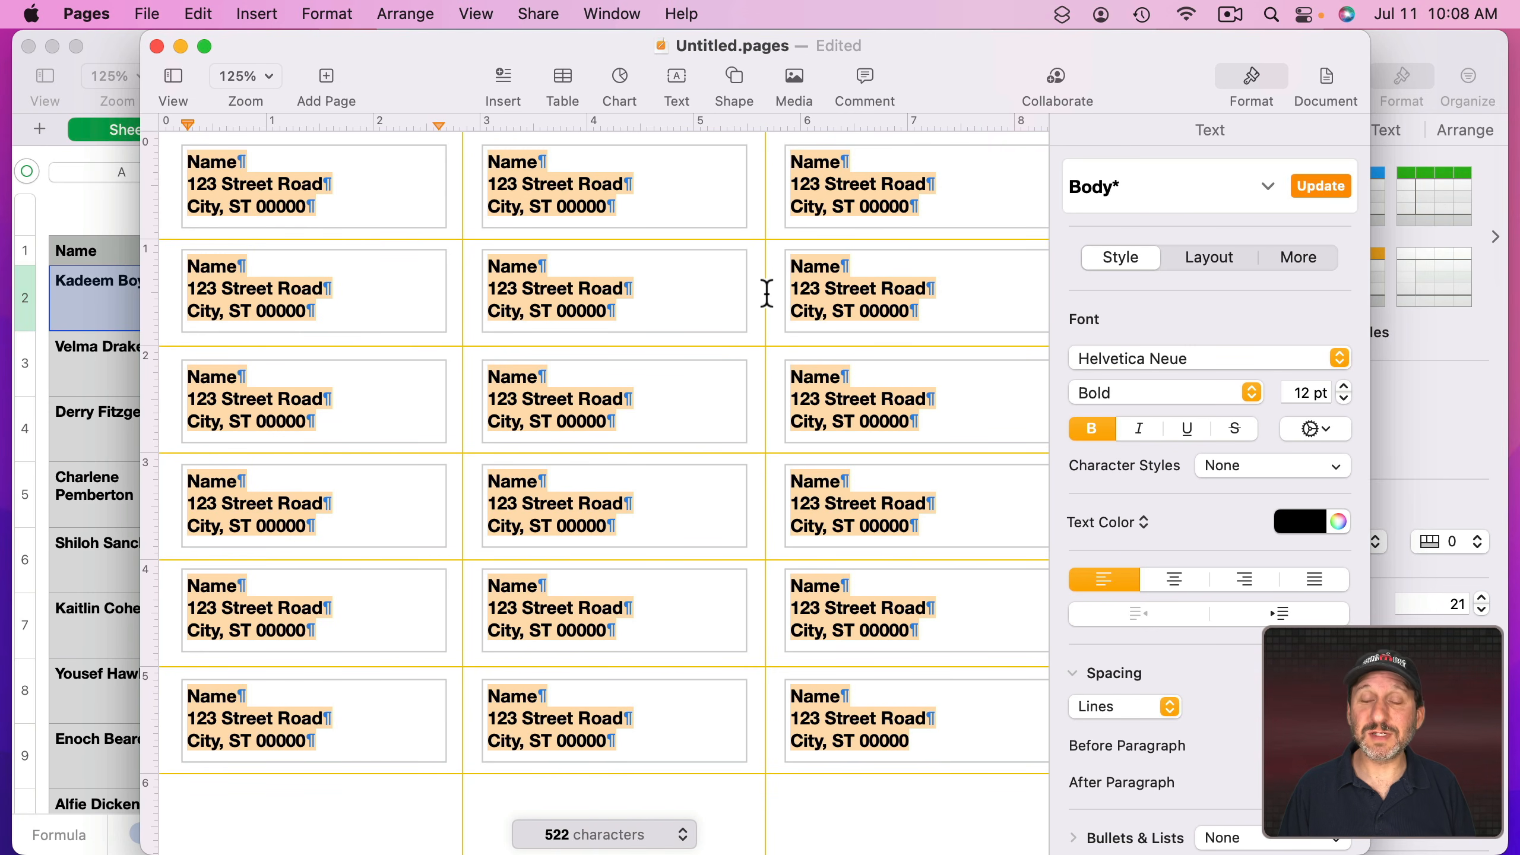
pyautogui.press('BackSpace')
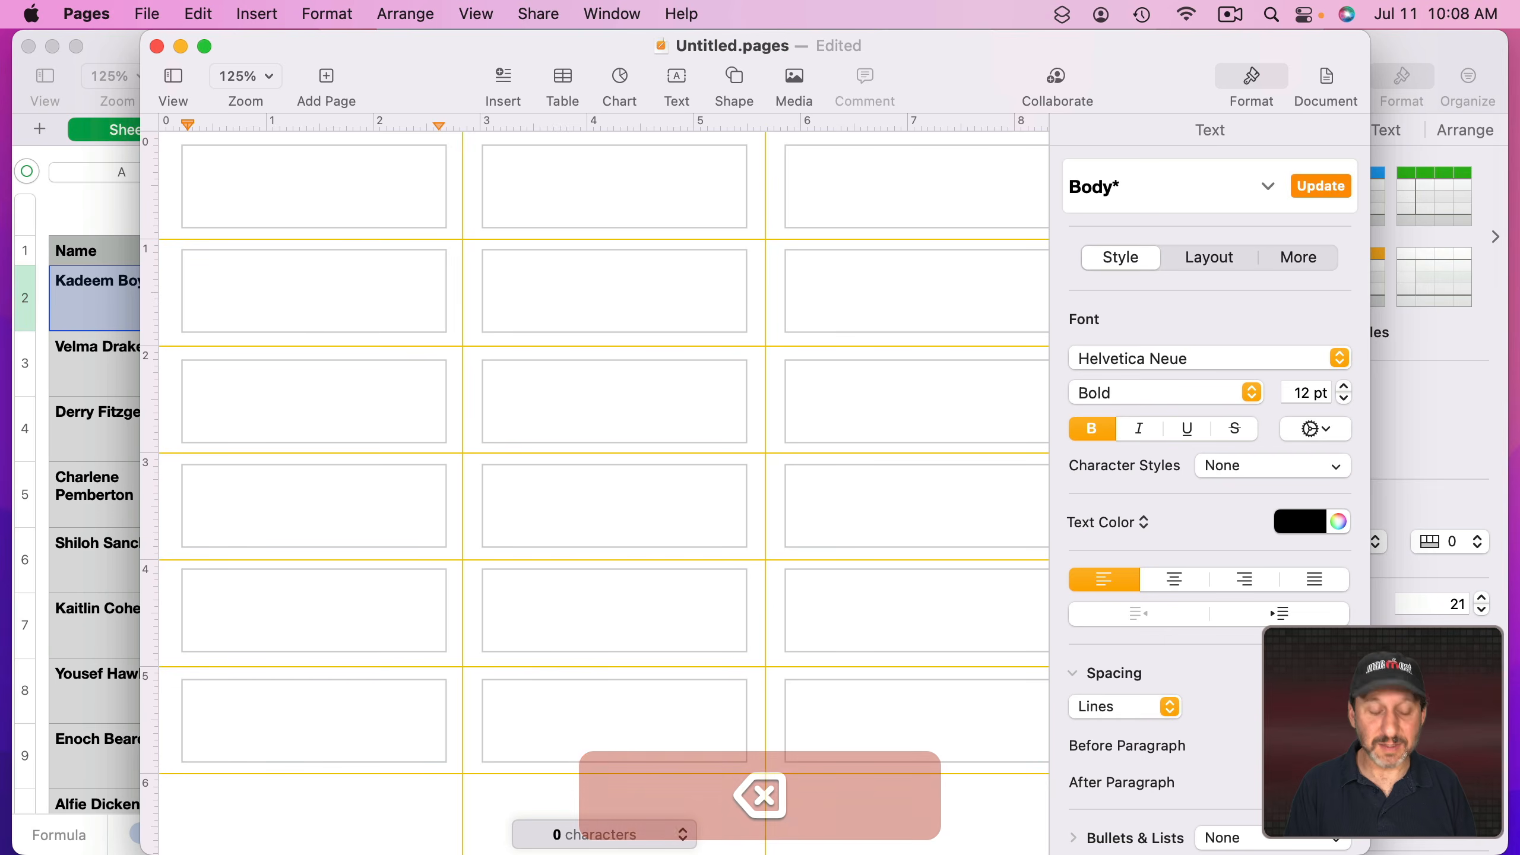
# Test the text flow by entering the numbers 1 to 9 on separate lines in the linked boxes, and clear them.
pyautogui.write('1')
pyautogui.press('Return')
pyautogui.write('2')
pyautogui.press('Return')
pyautogui.write('3')
pyautogui.press('Return')
pyautogui.write('4')
pyautogui.press('Return')
pyautogui.write('5 6')
pyautogui.press('Return')
pyautogui.write('7')
pyautogui.press('Return')
pyautogui.write('8')
pyautogui.press('Return')
pyautogui.write('9')
pyautogui.press('Return')
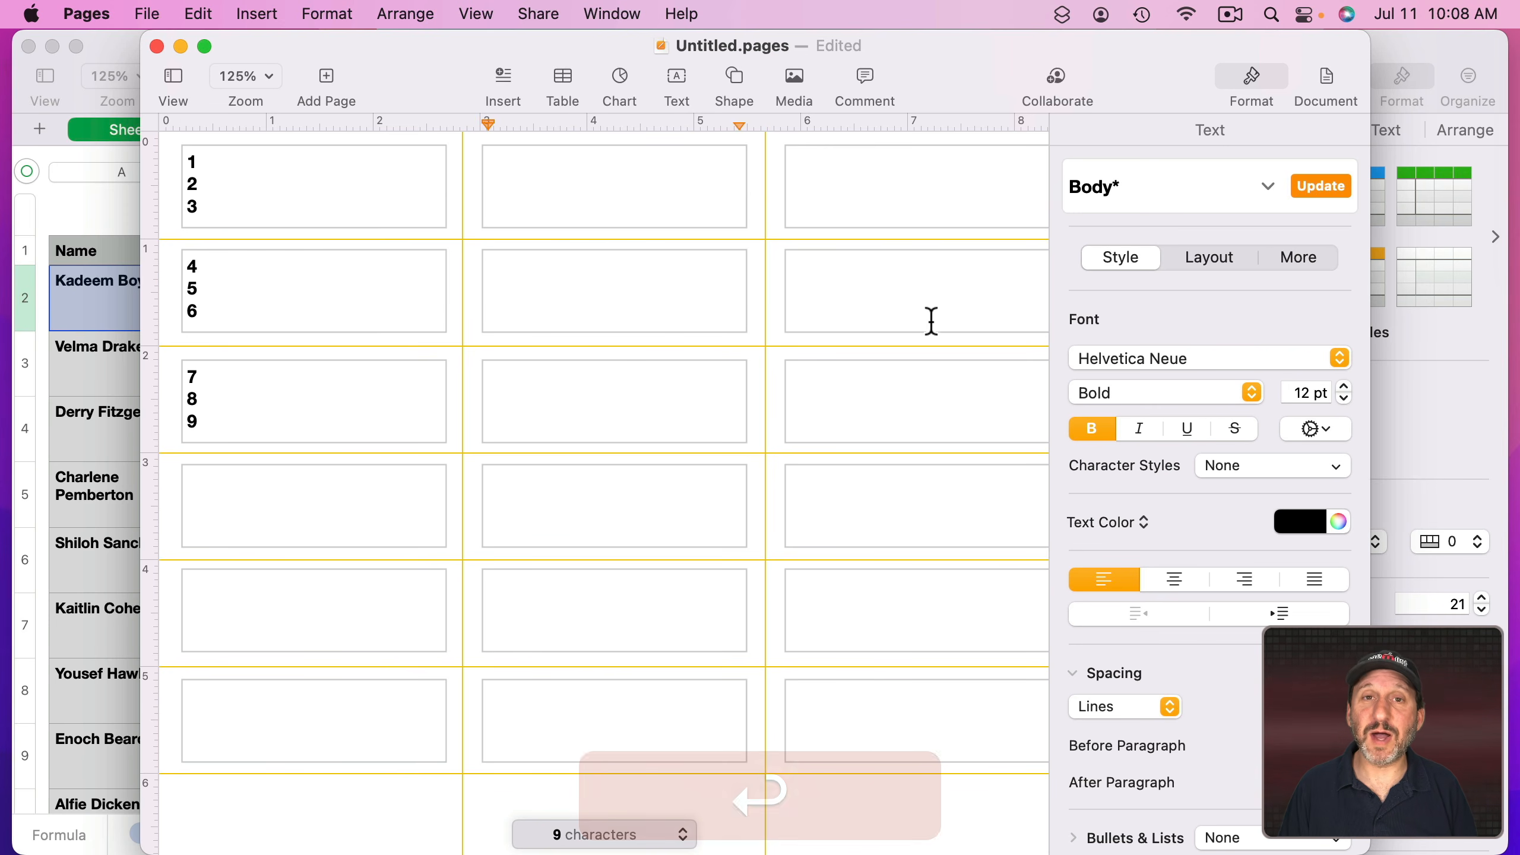
pyautogui.press('super+a')
pyautogui.press('super+BackSpace')
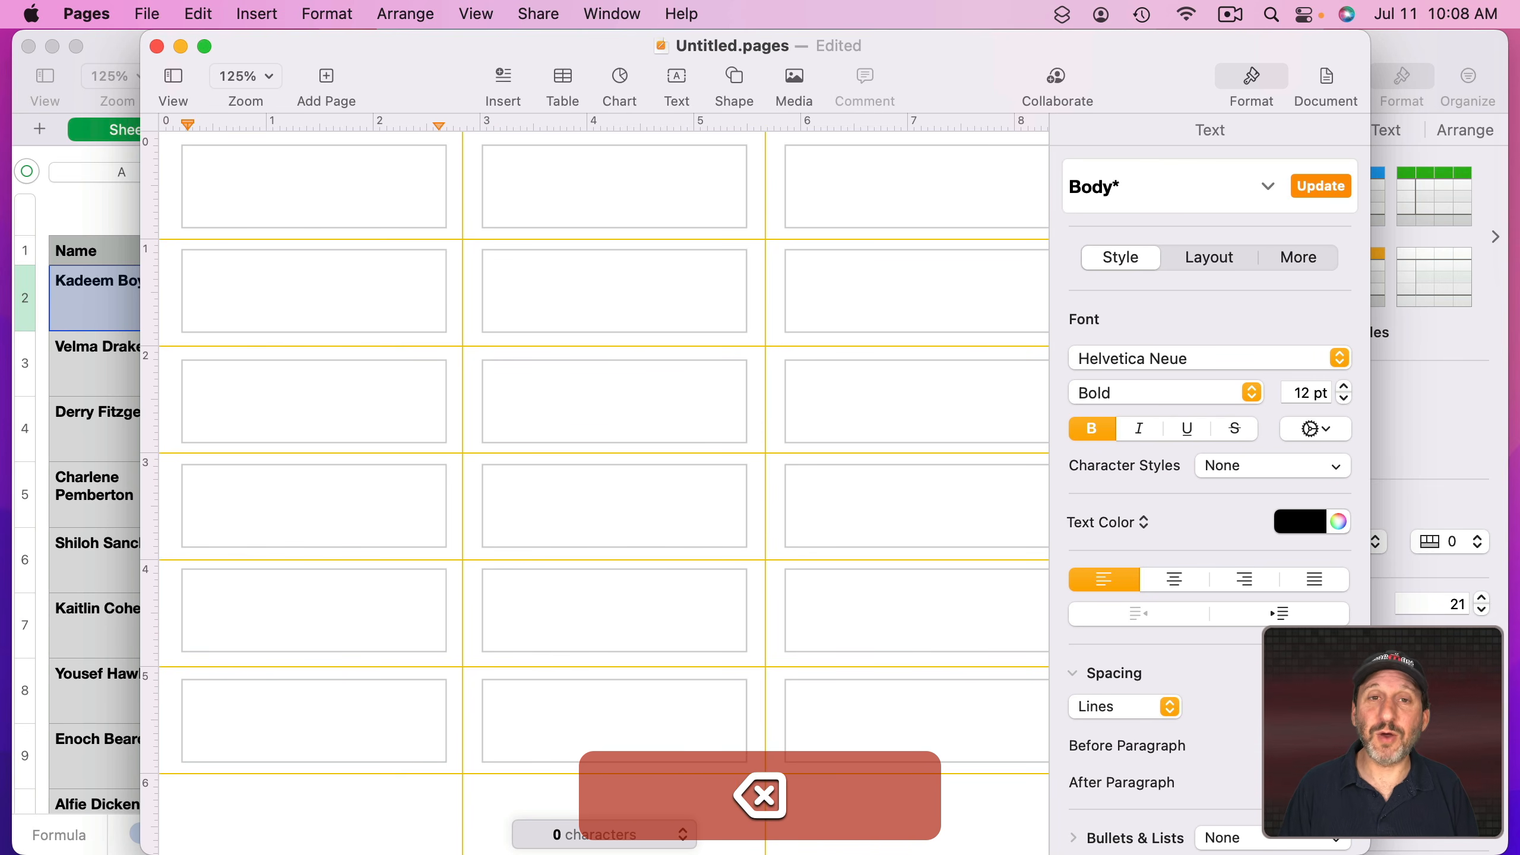
# Copy all the addresses in the Combo column of Addresses.numbers and return to the Pages document.
pyautogui.click(91, 193)
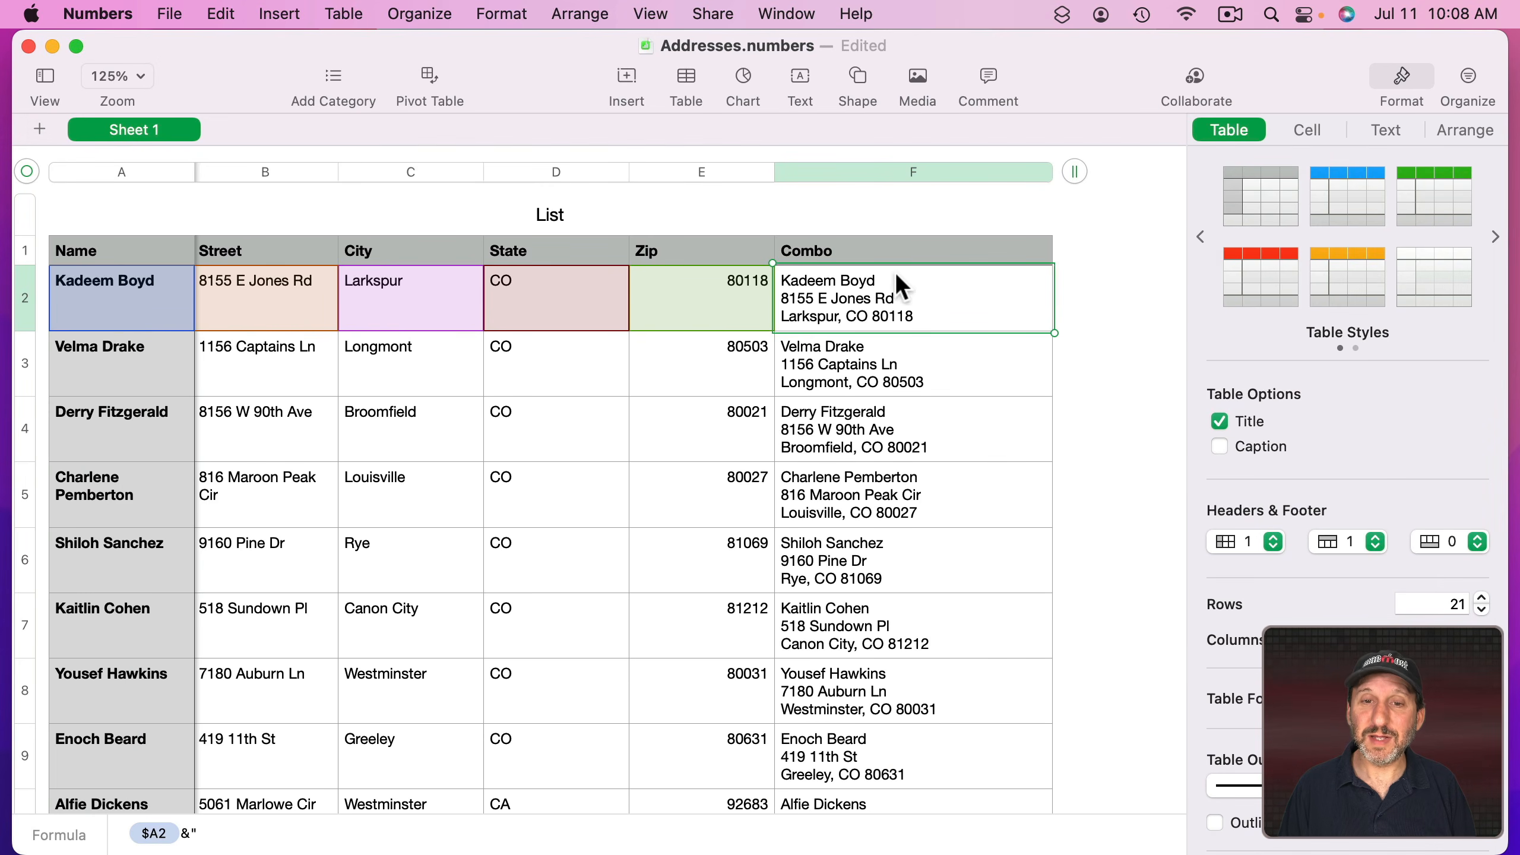
pyautogui.click(884, 172)
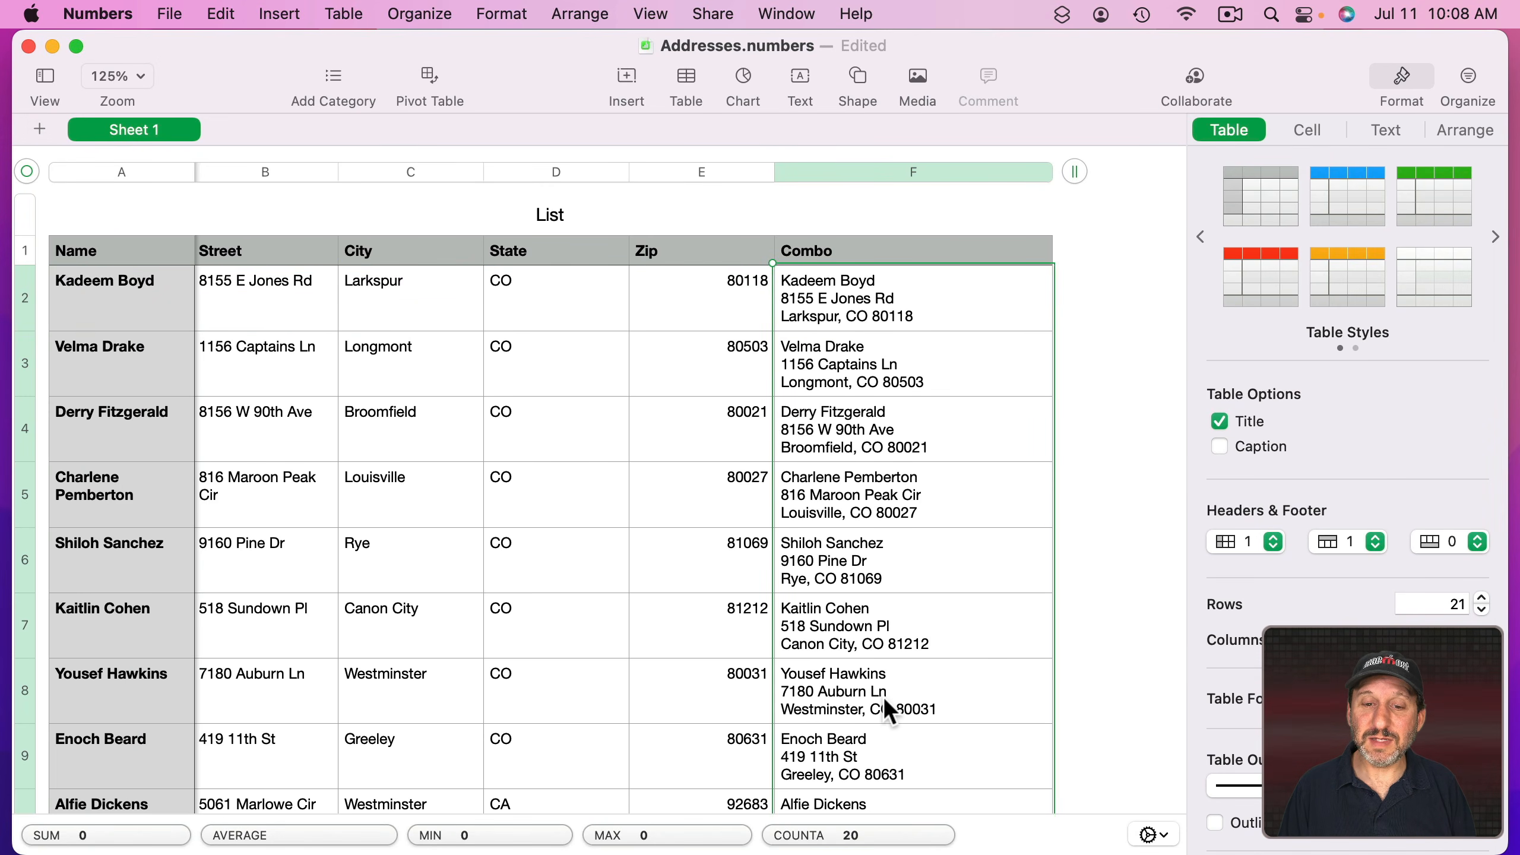
pyautogui.scroll(-10, 884, 697)
pyautogui.scroll(10, 884, 697)
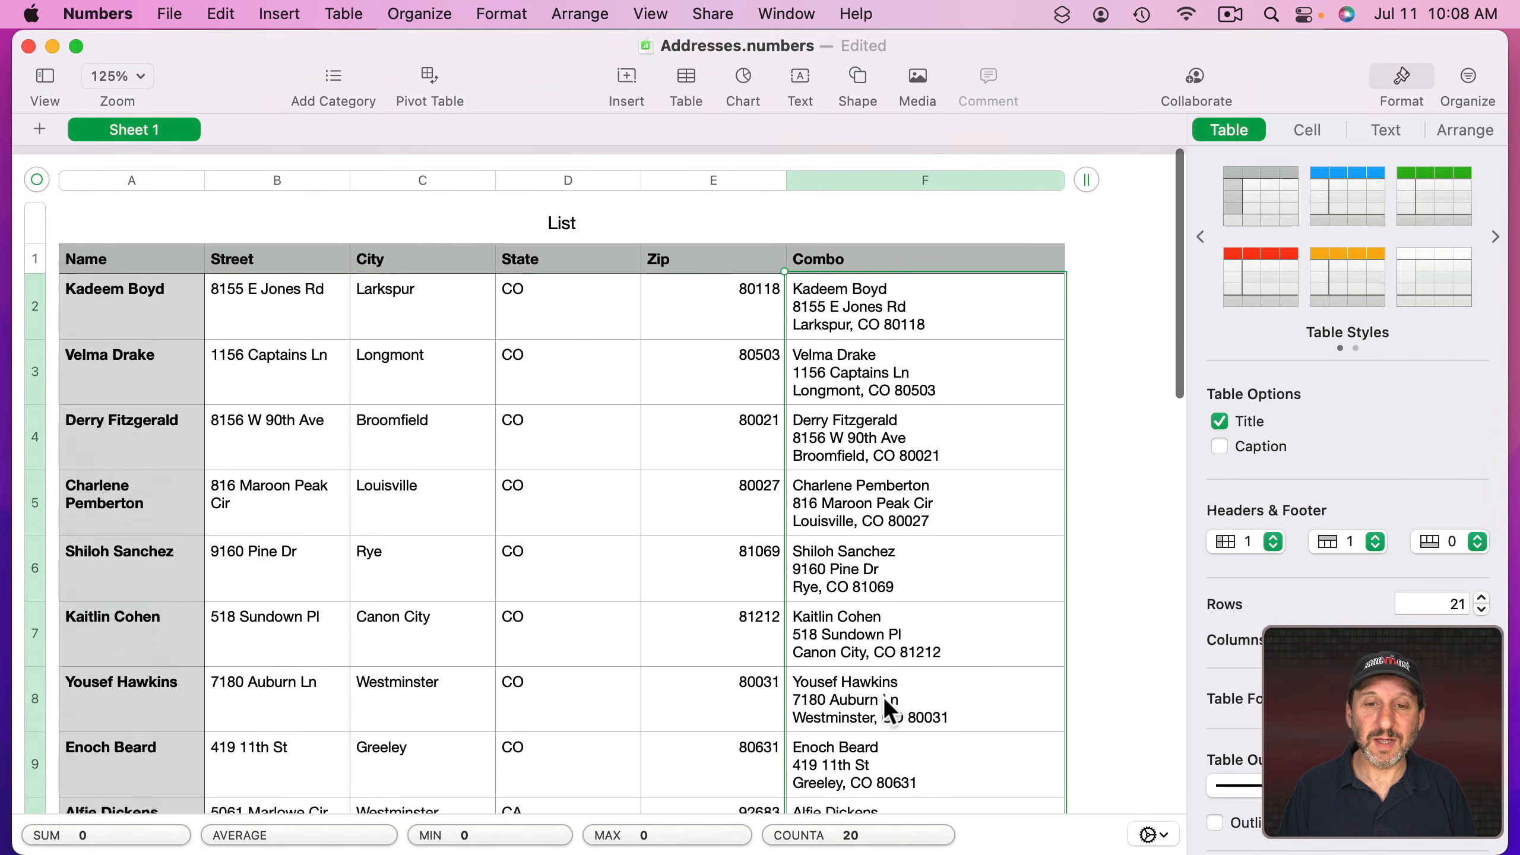
pyautogui.press('super+c')
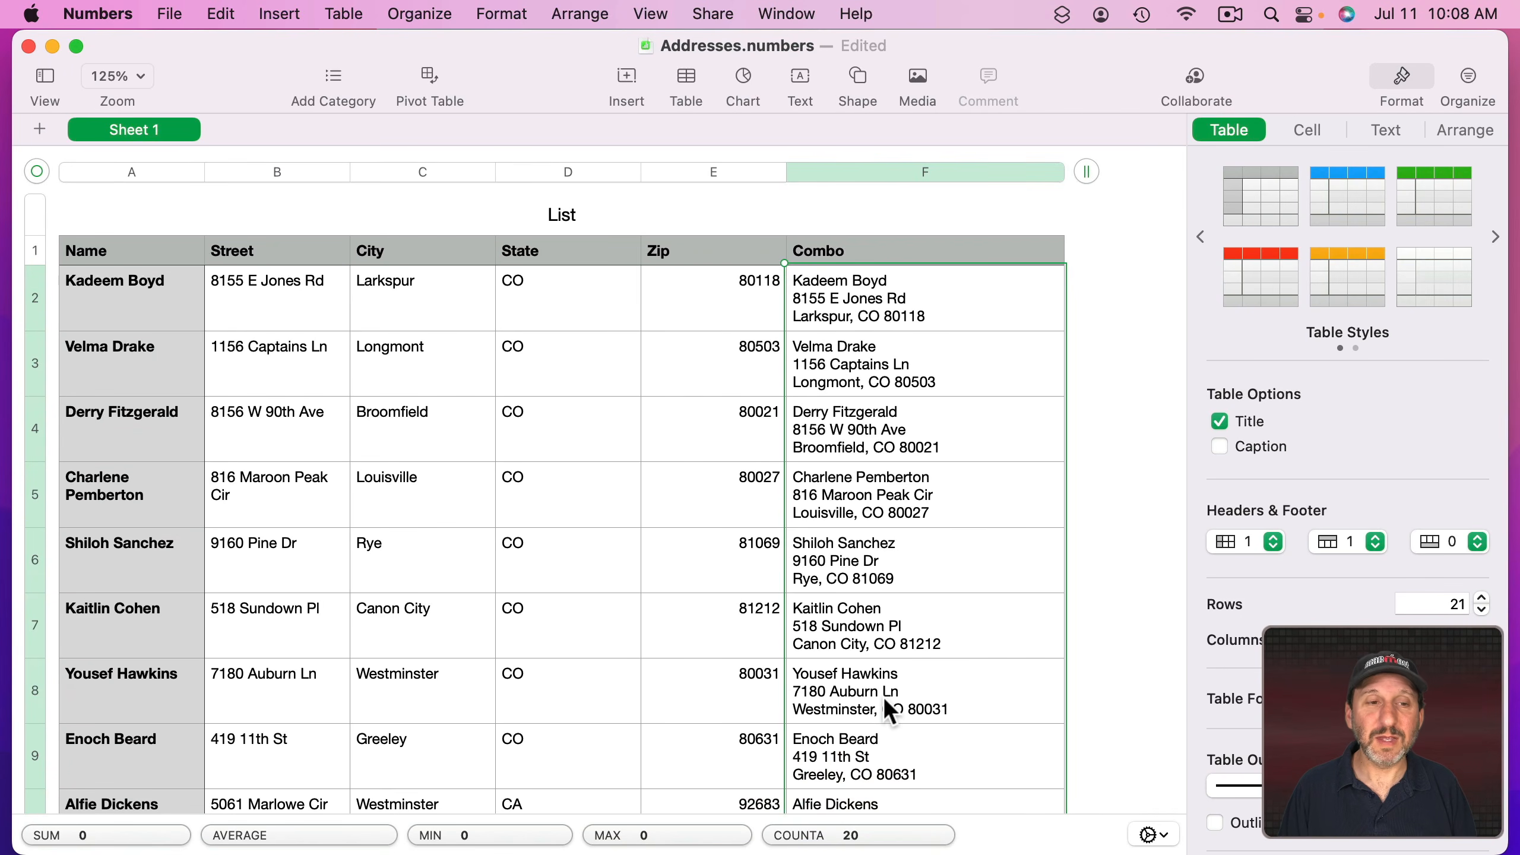
pyautogui.press('super+Tab')
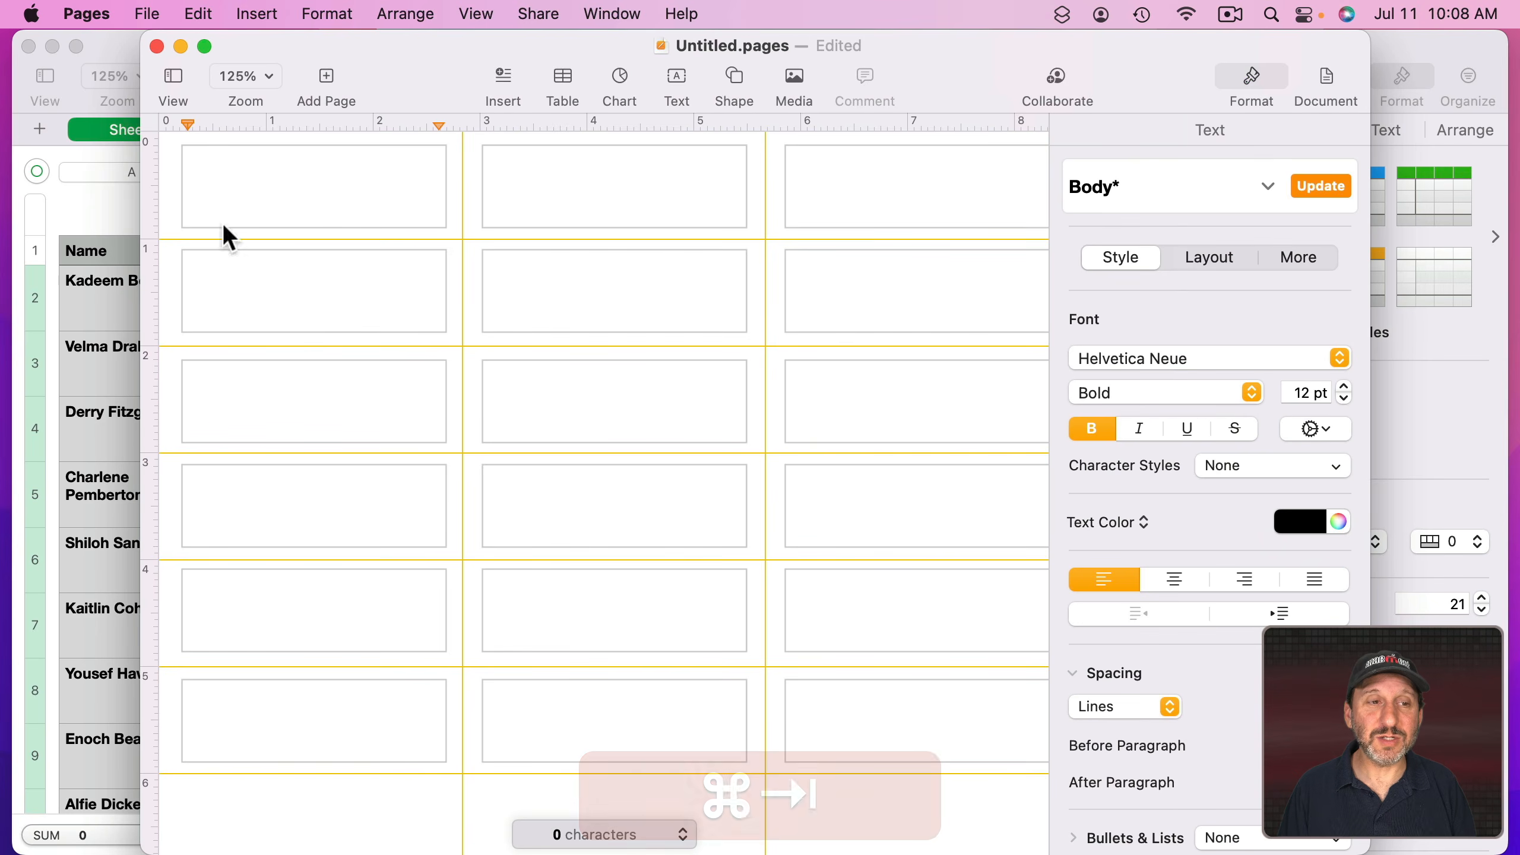
# Try a plain paste of the addresses into the linked label boxes, undo it, and use Paste and Match Style instead.
pyautogui.press('super+v')
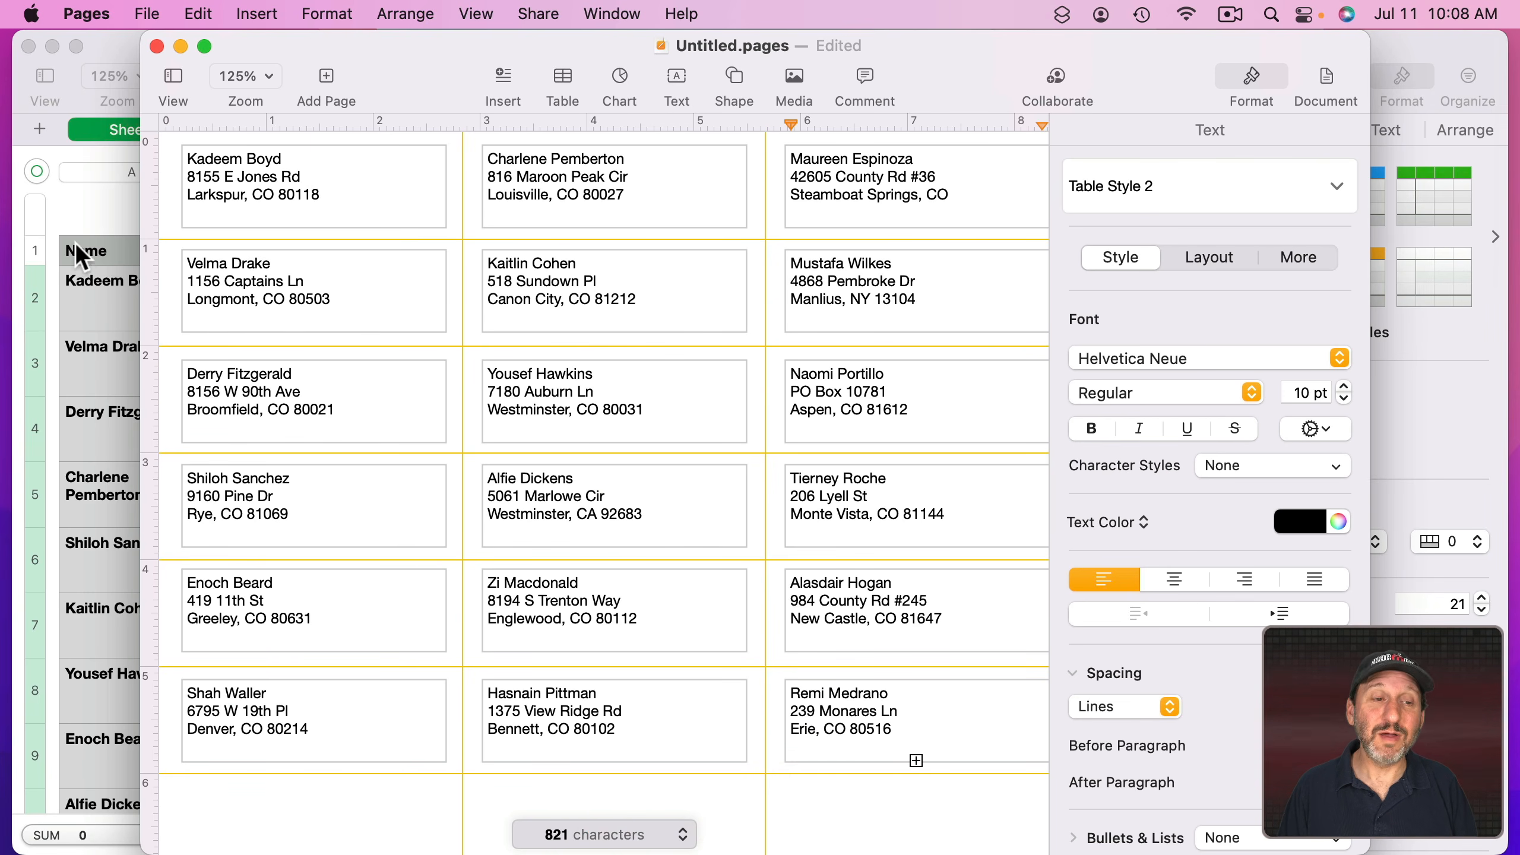
pyautogui.press('super+z')
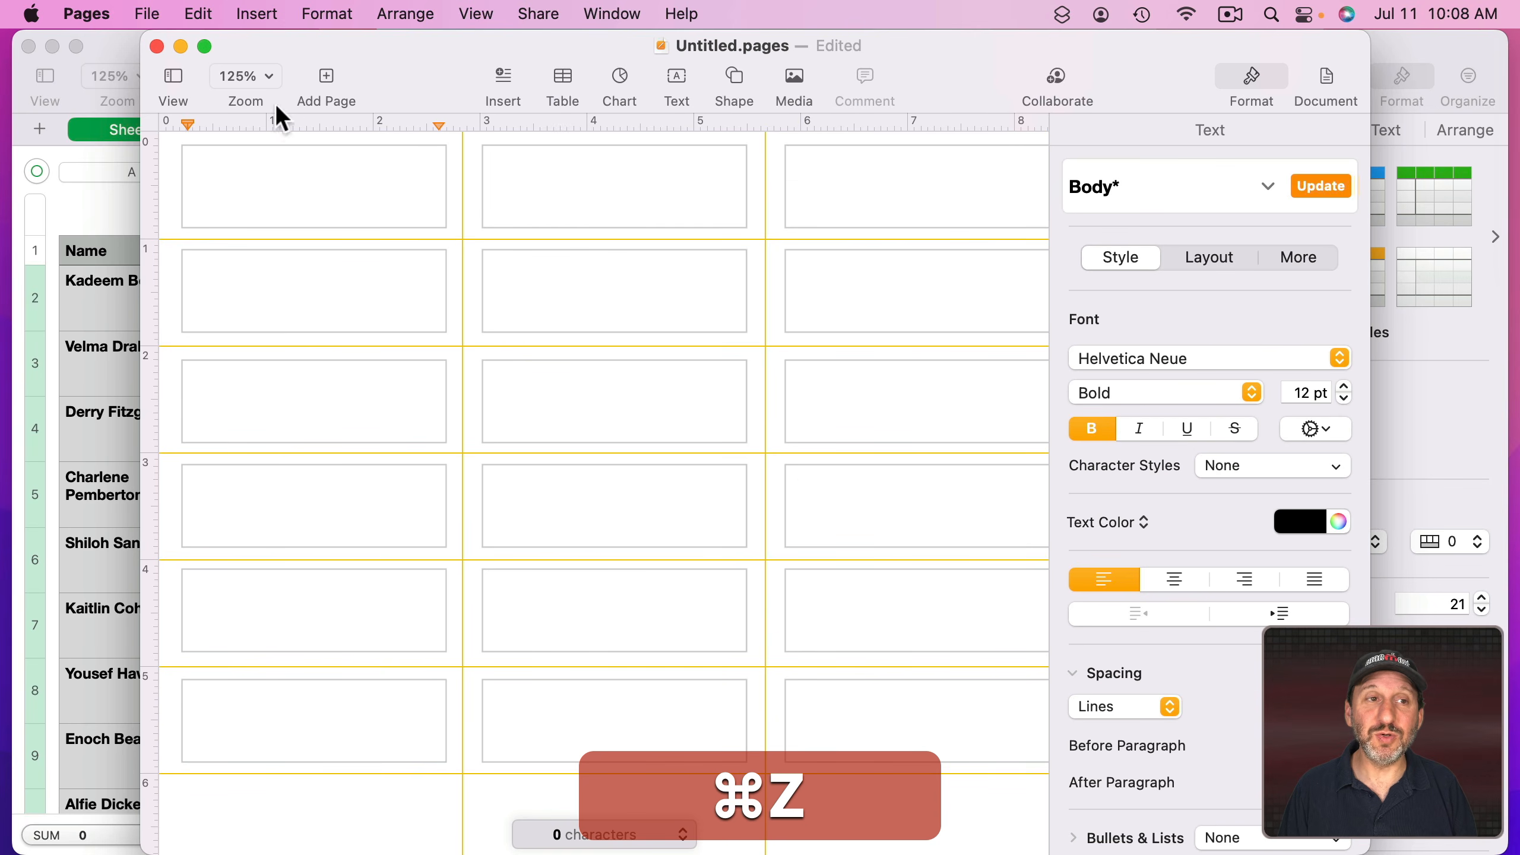
pyautogui.click(198, 14)
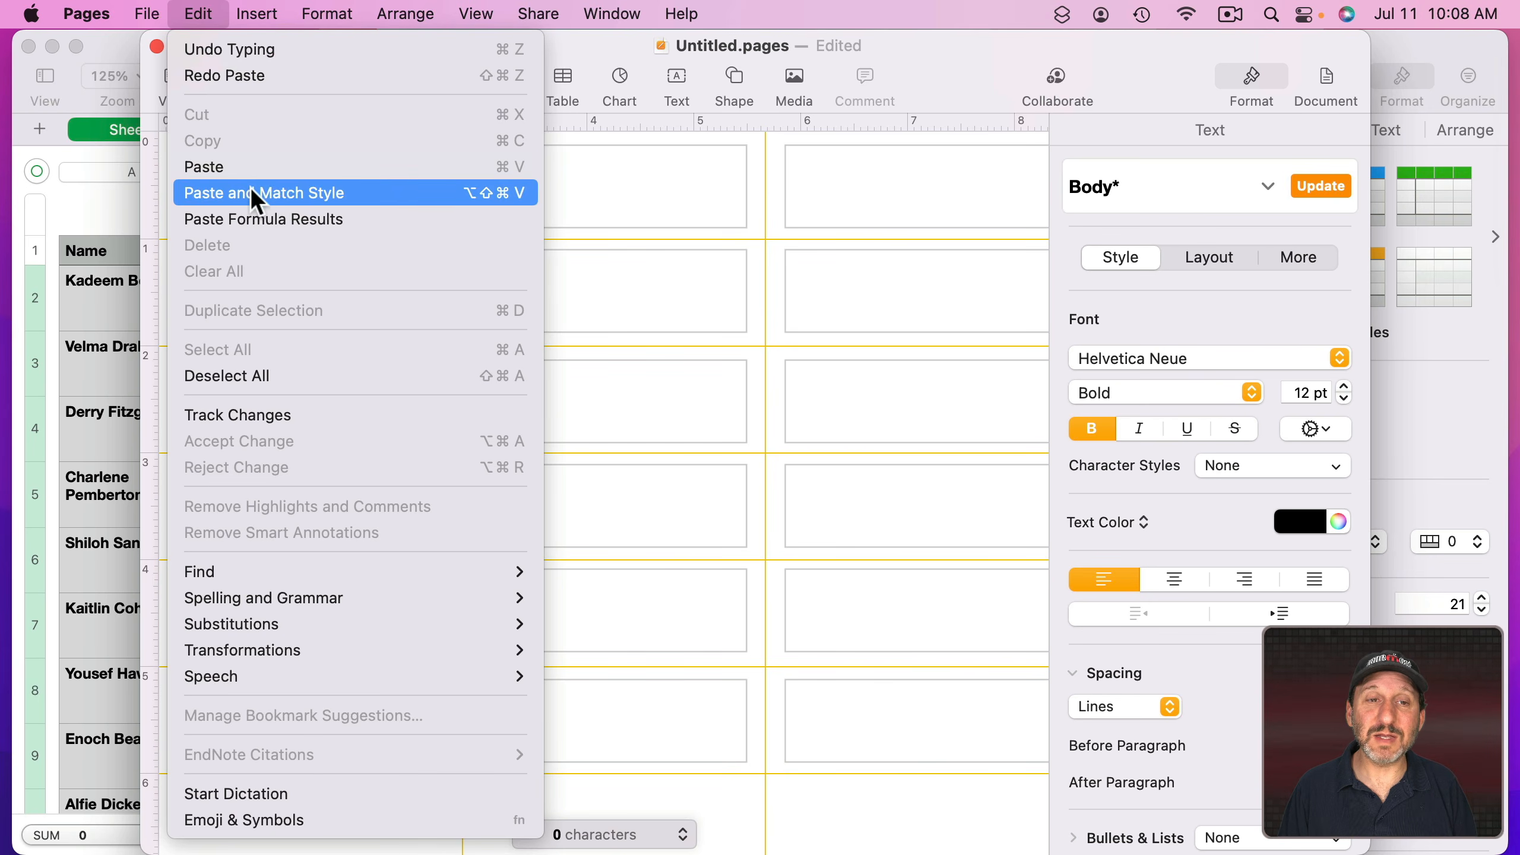
pyautogui.click(278, 193)
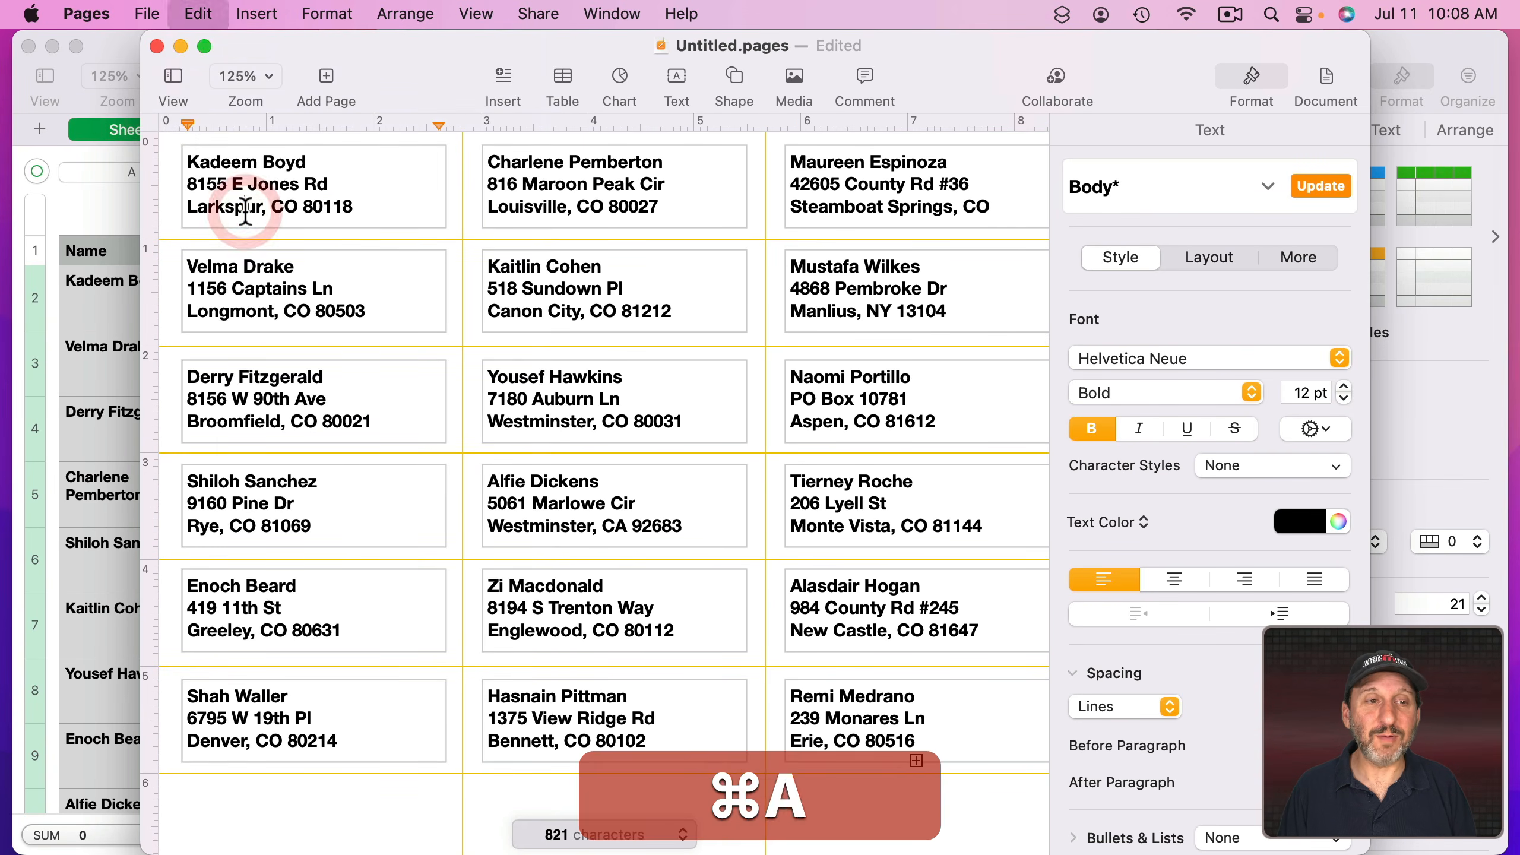
# Try smaller font sizes down to 9 pt on all the label text and return it to 12 pt.
pyautogui.press('super+a')
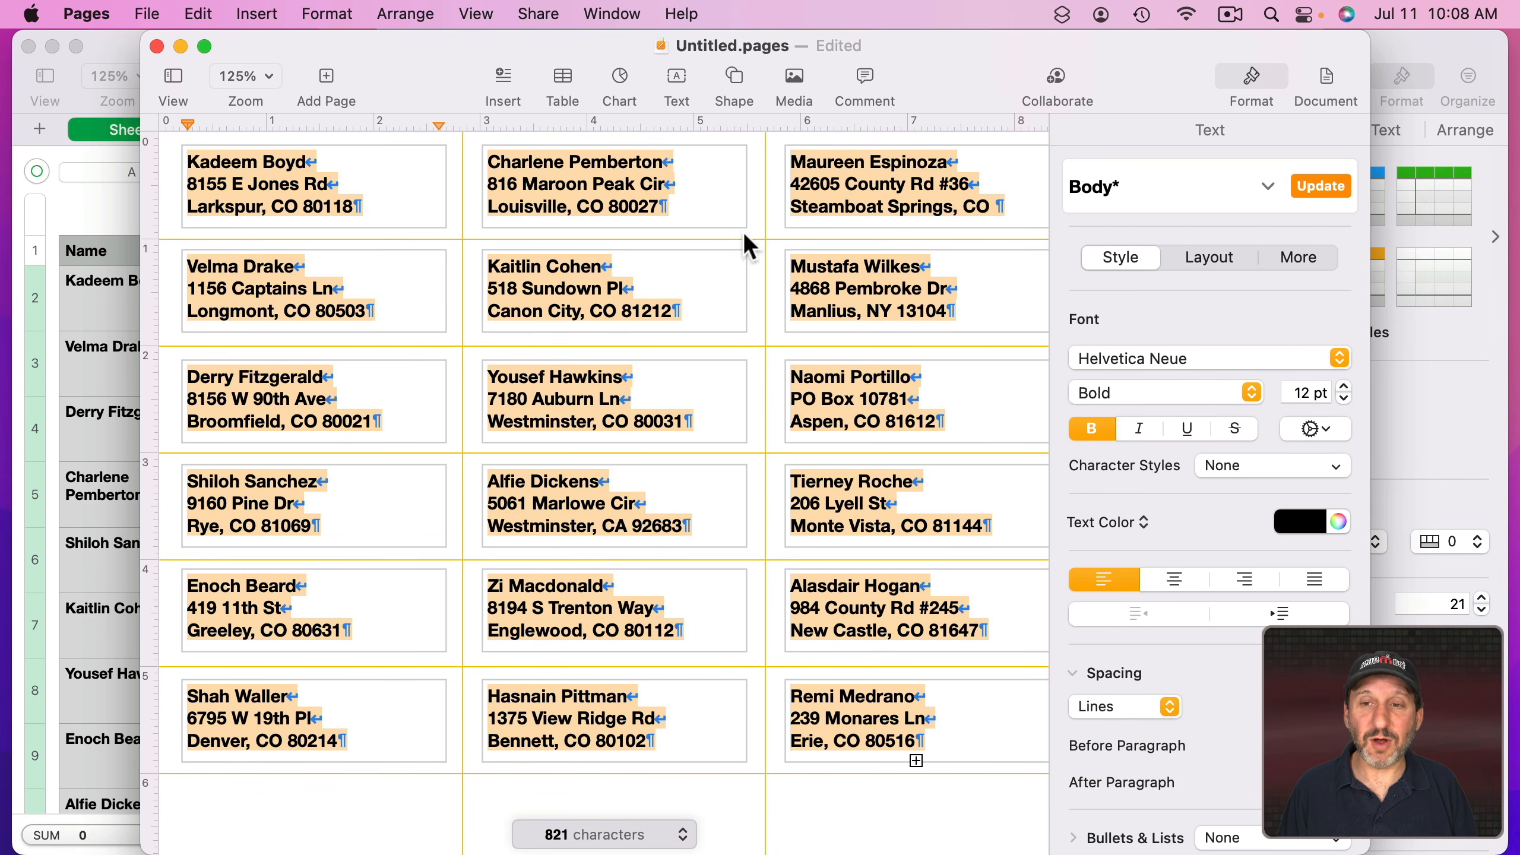
pyautogui.click(1345, 398)
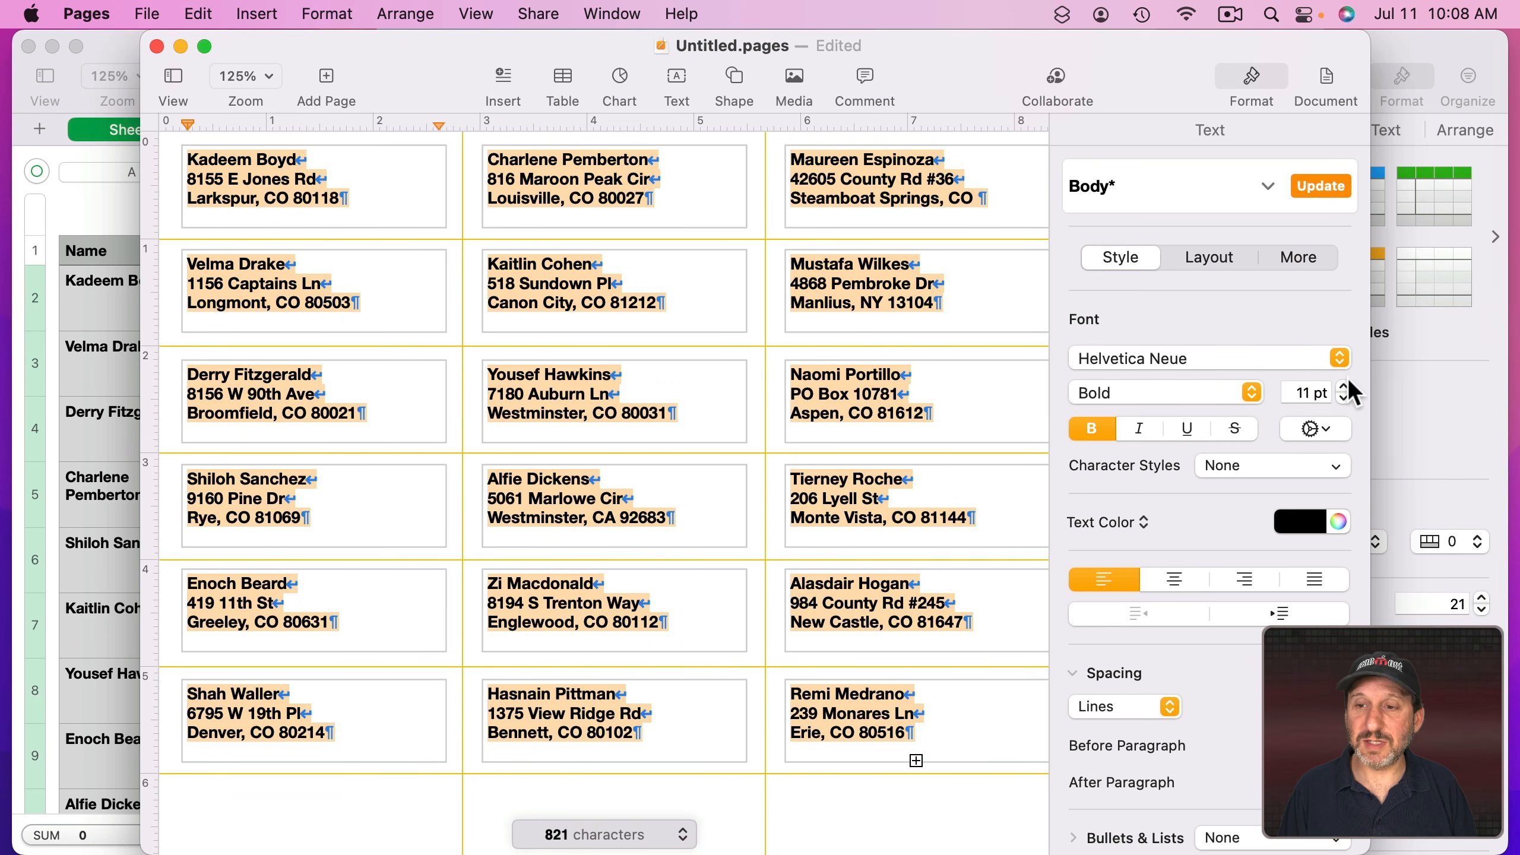
pyautogui.click(1345, 386)
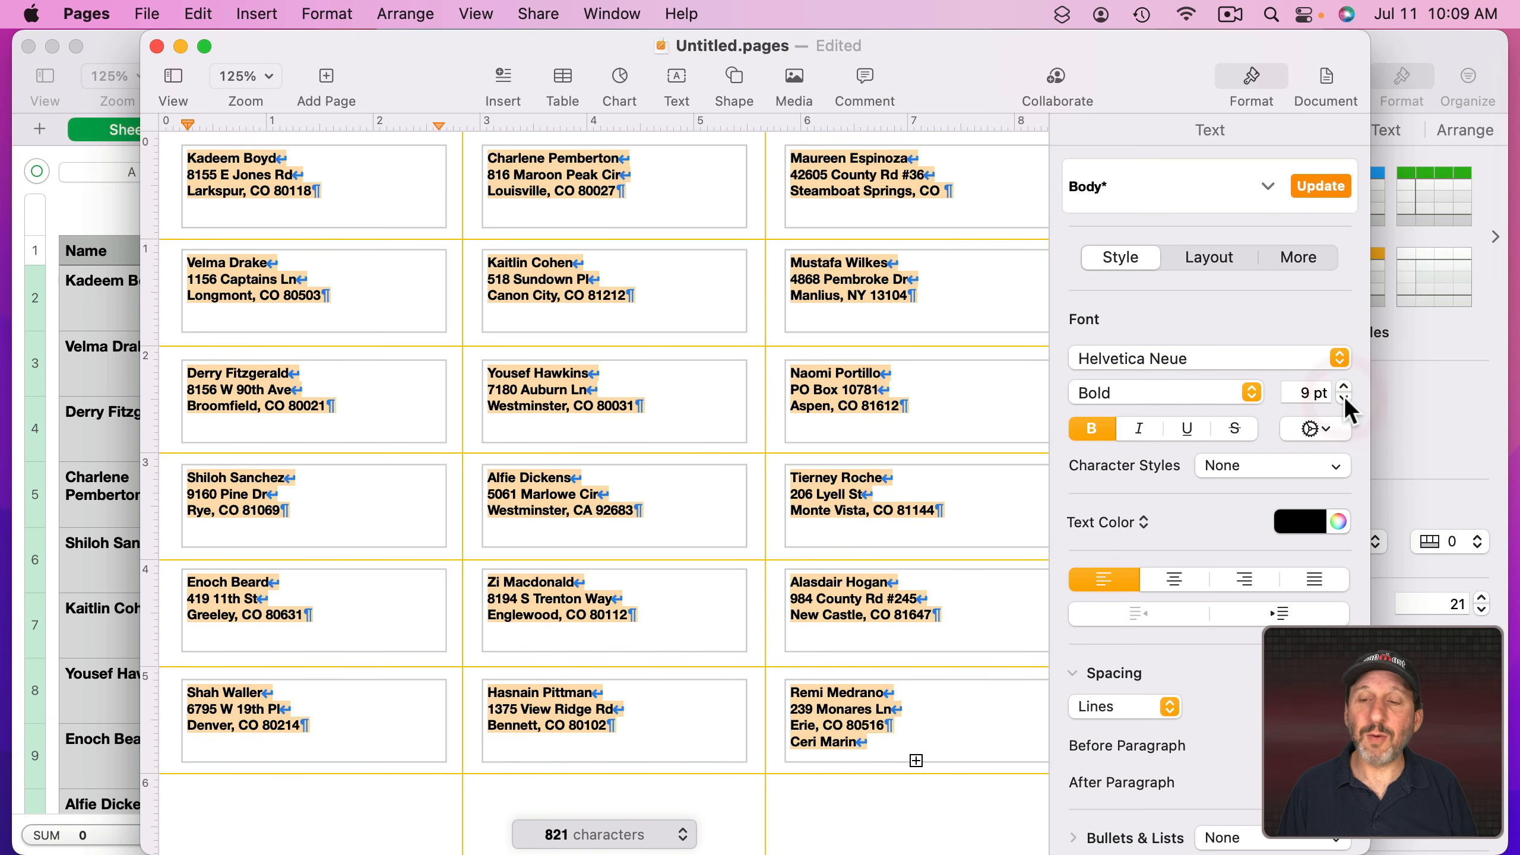
pyautogui.click(1344, 396)
pyautogui.click(1345, 385)
pyautogui.click(1345, 384)
pyautogui.click(1344, 384)
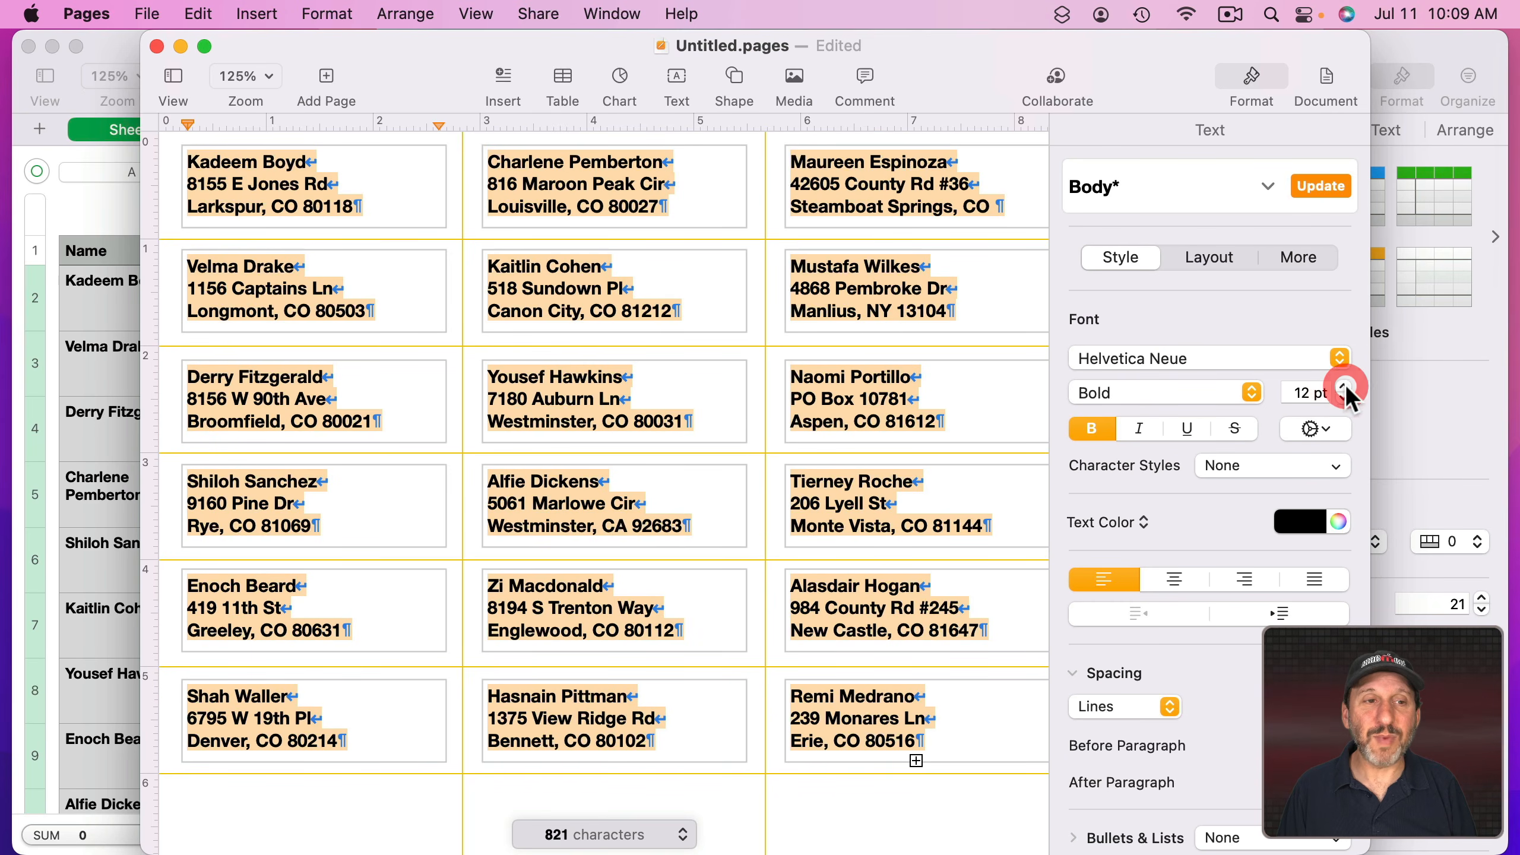
# Examine the line breaks in the first Combo cell's formula in Numbers, hide Numbers, and check the line ends of the first Pages label.
pyautogui.click(117, 214)
pyautogui.doubleClick(882, 301)
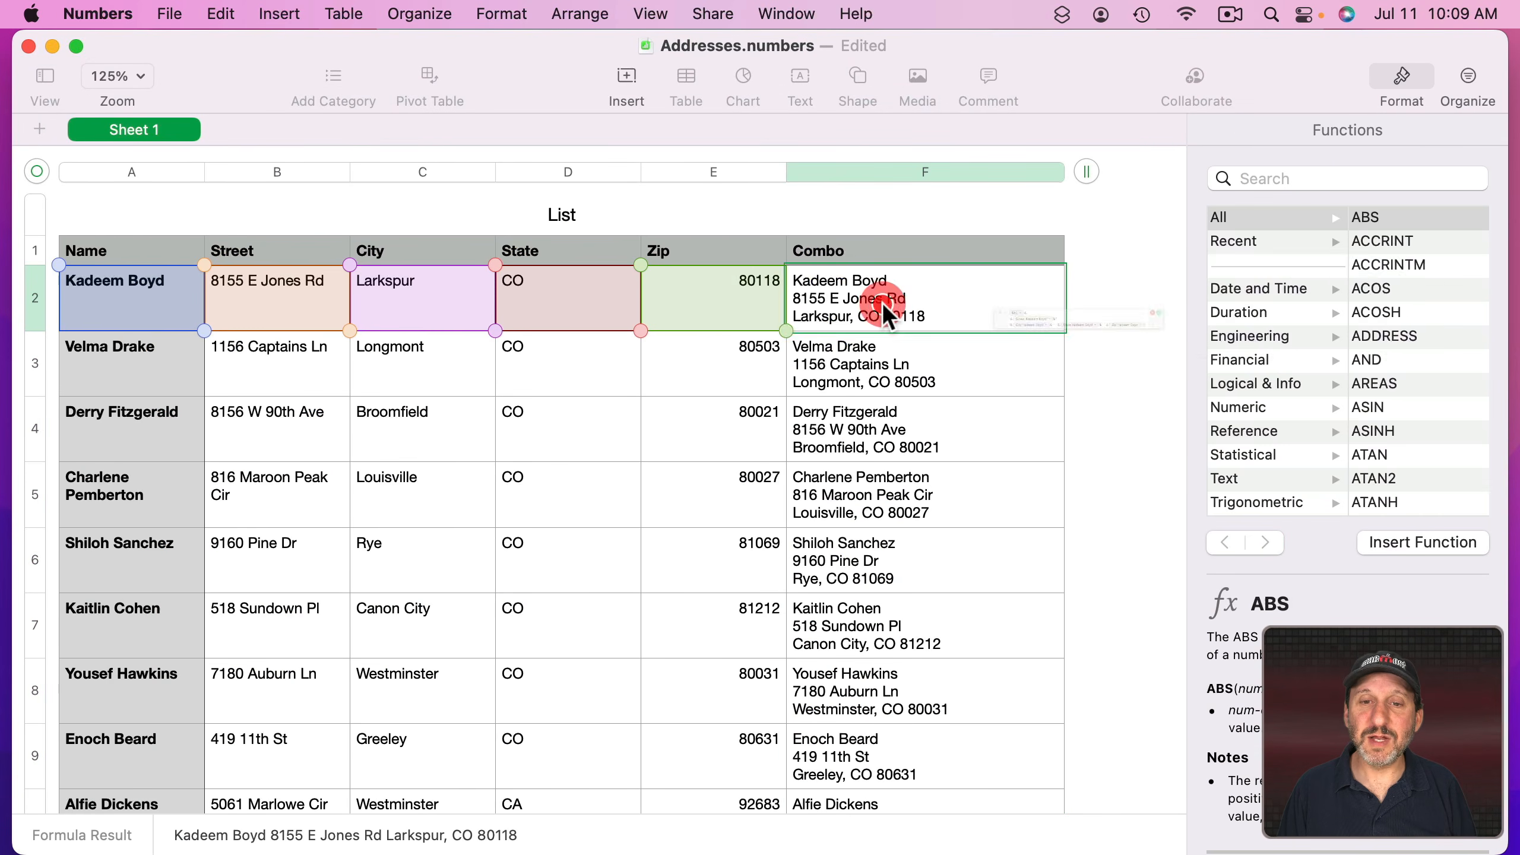
pyautogui.click(883, 277)
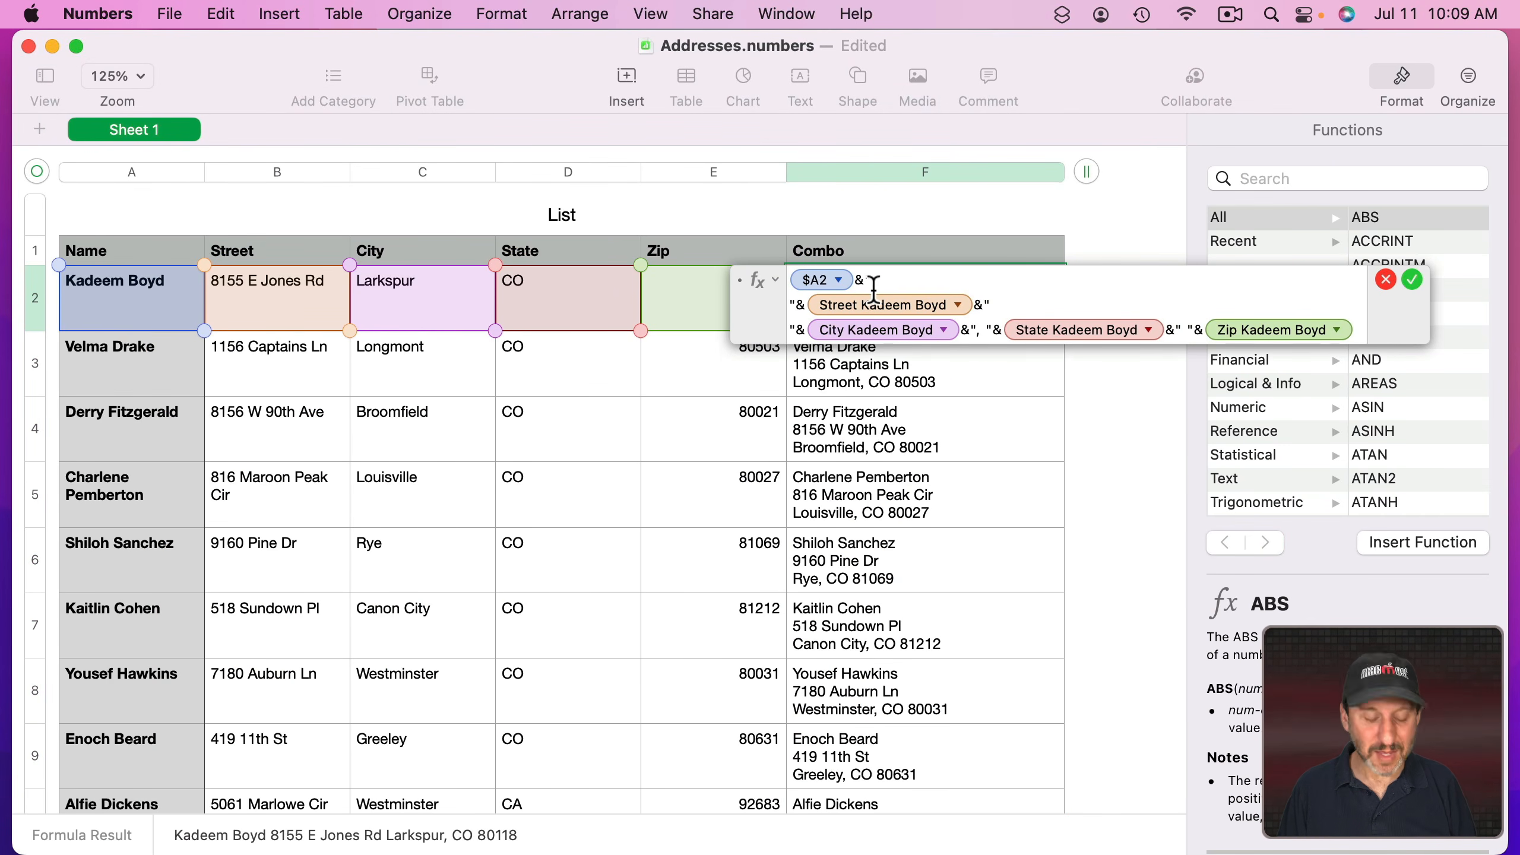
pyautogui.press('super+h')
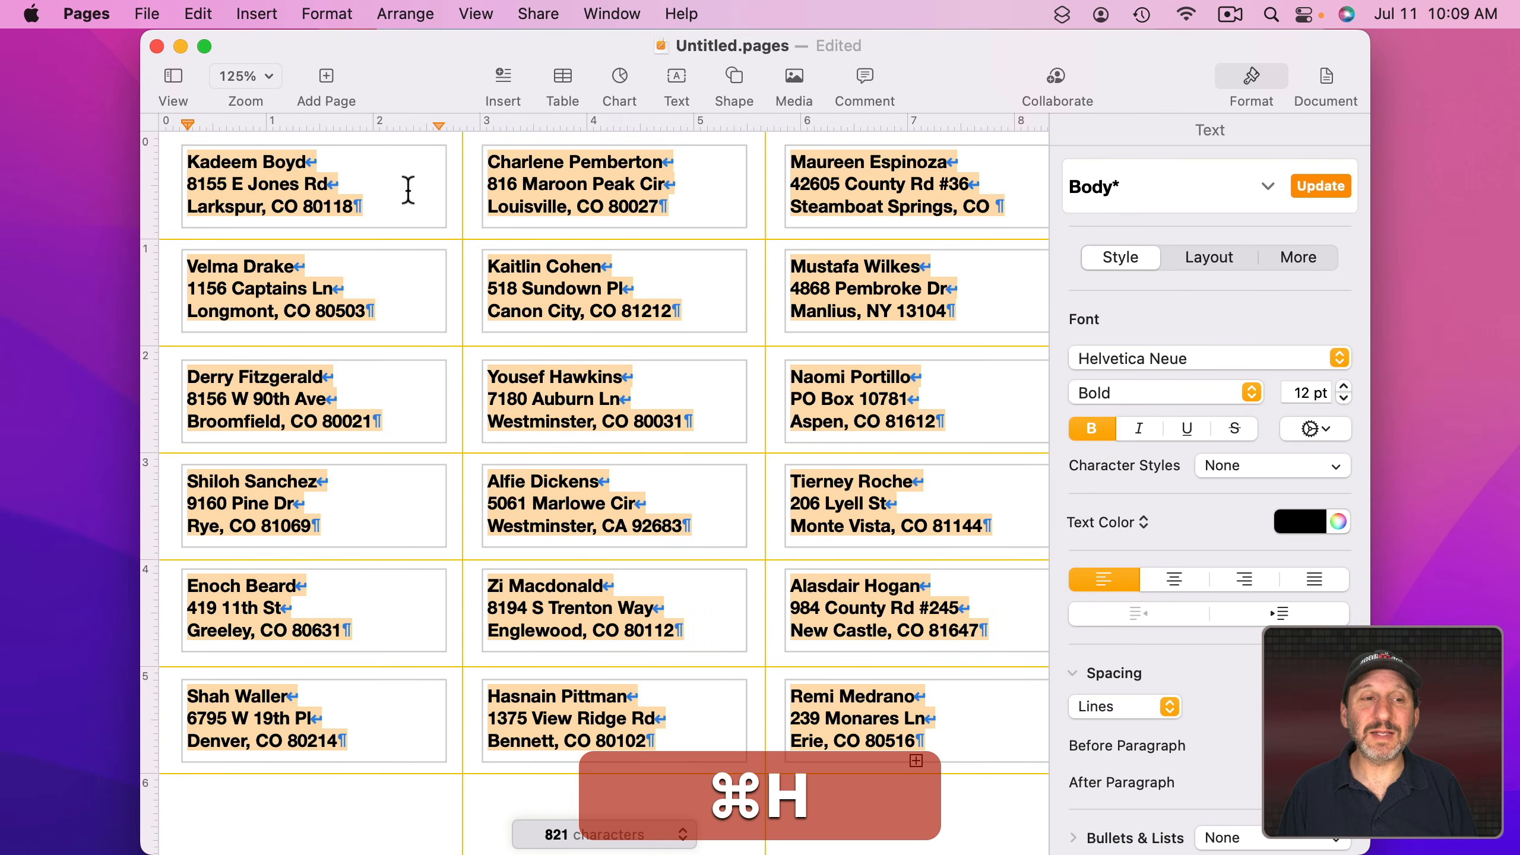
pyautogui.click(244, 183)
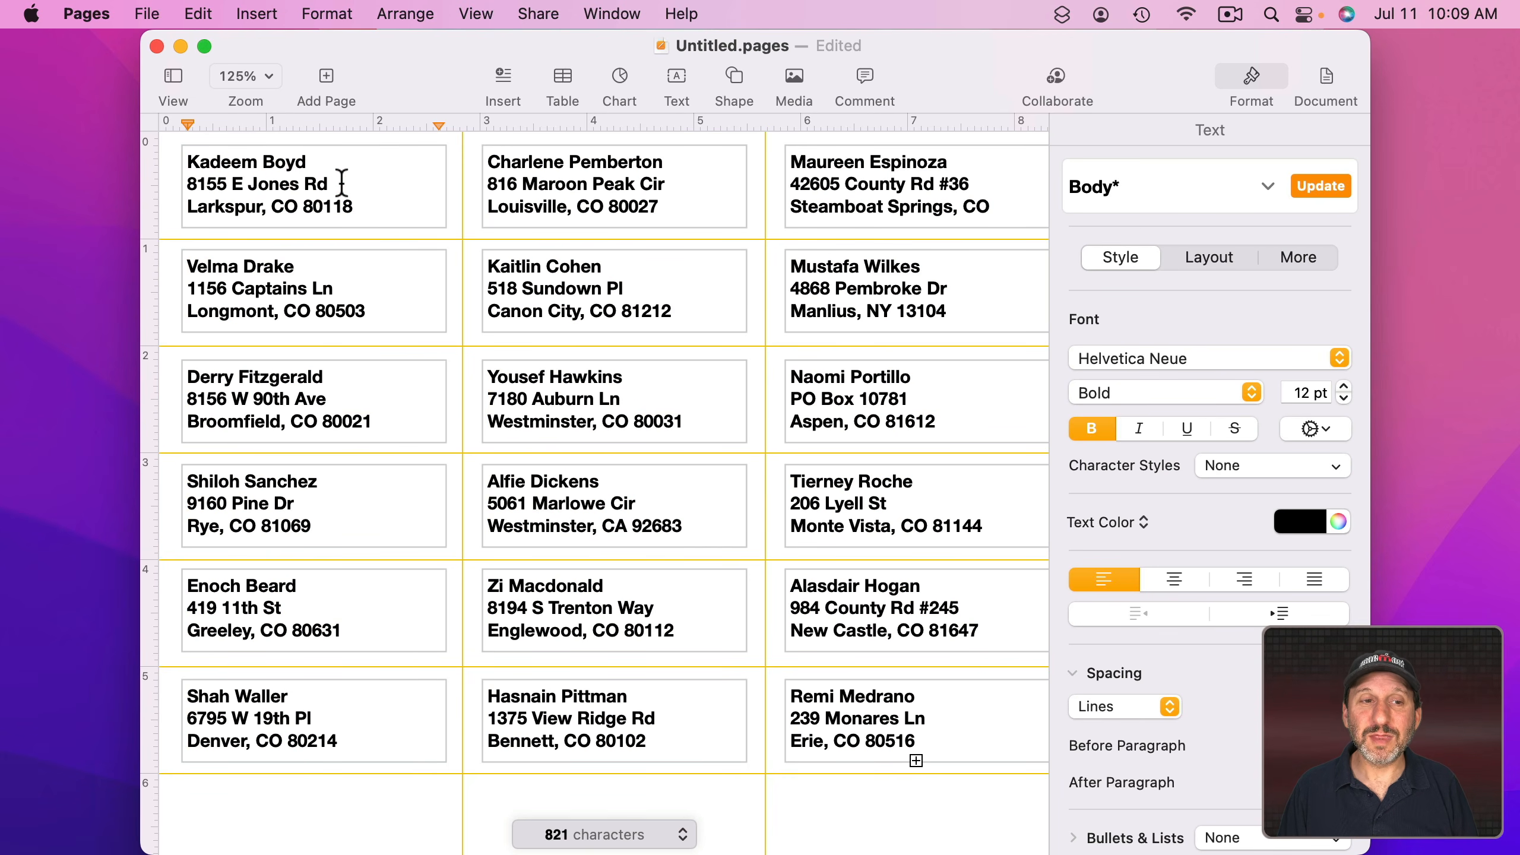
pyautogui.click(318, 164)
pyautogui.click(336, 184)
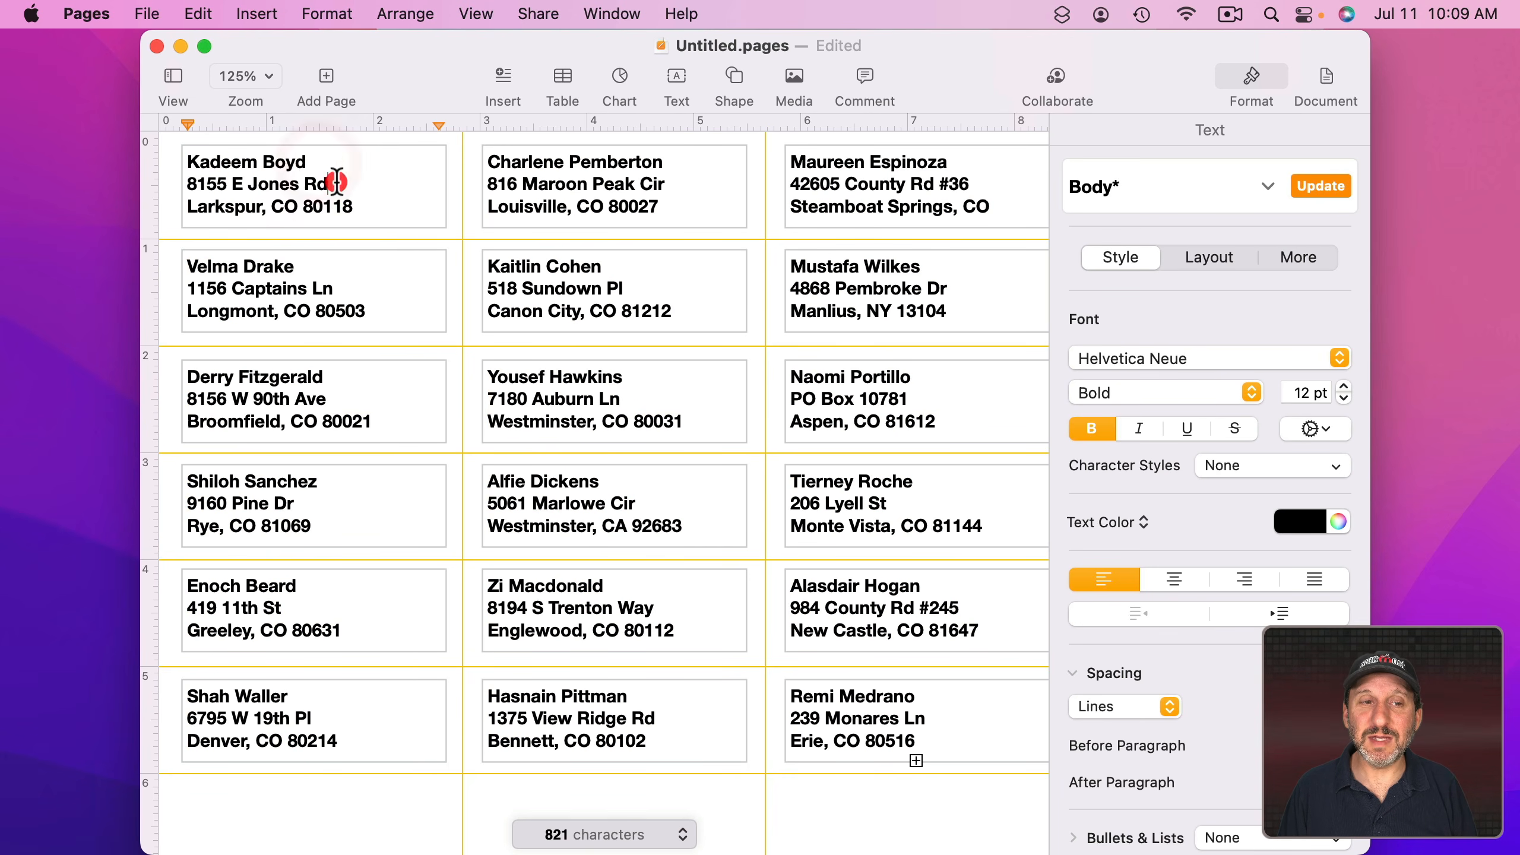
pyautogui.click(367, 209)
pyautogui.click(189, 266)
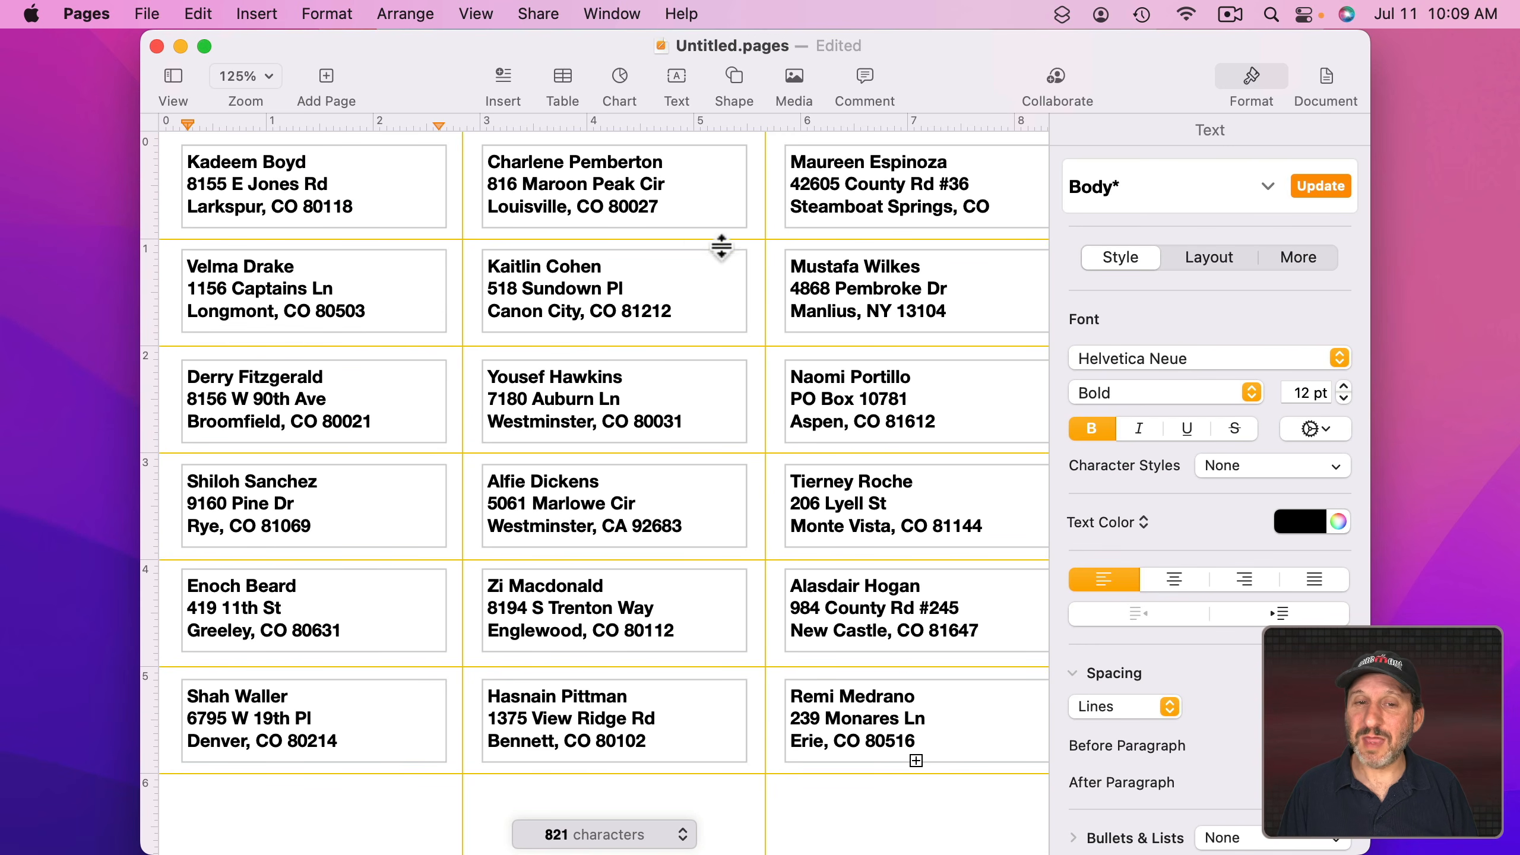
# Select all the label text and reduce its font size to 6 pt.
pyautogui.press('super+a')
pyautogui.click(1343, 397)
pyautogui.click(1343, 397)
pyautogui.click(1343, 397)
pyautogui.click(1344, 397)
pyautogui.click(1343, 396)
pyautogui.click(1344, 397)
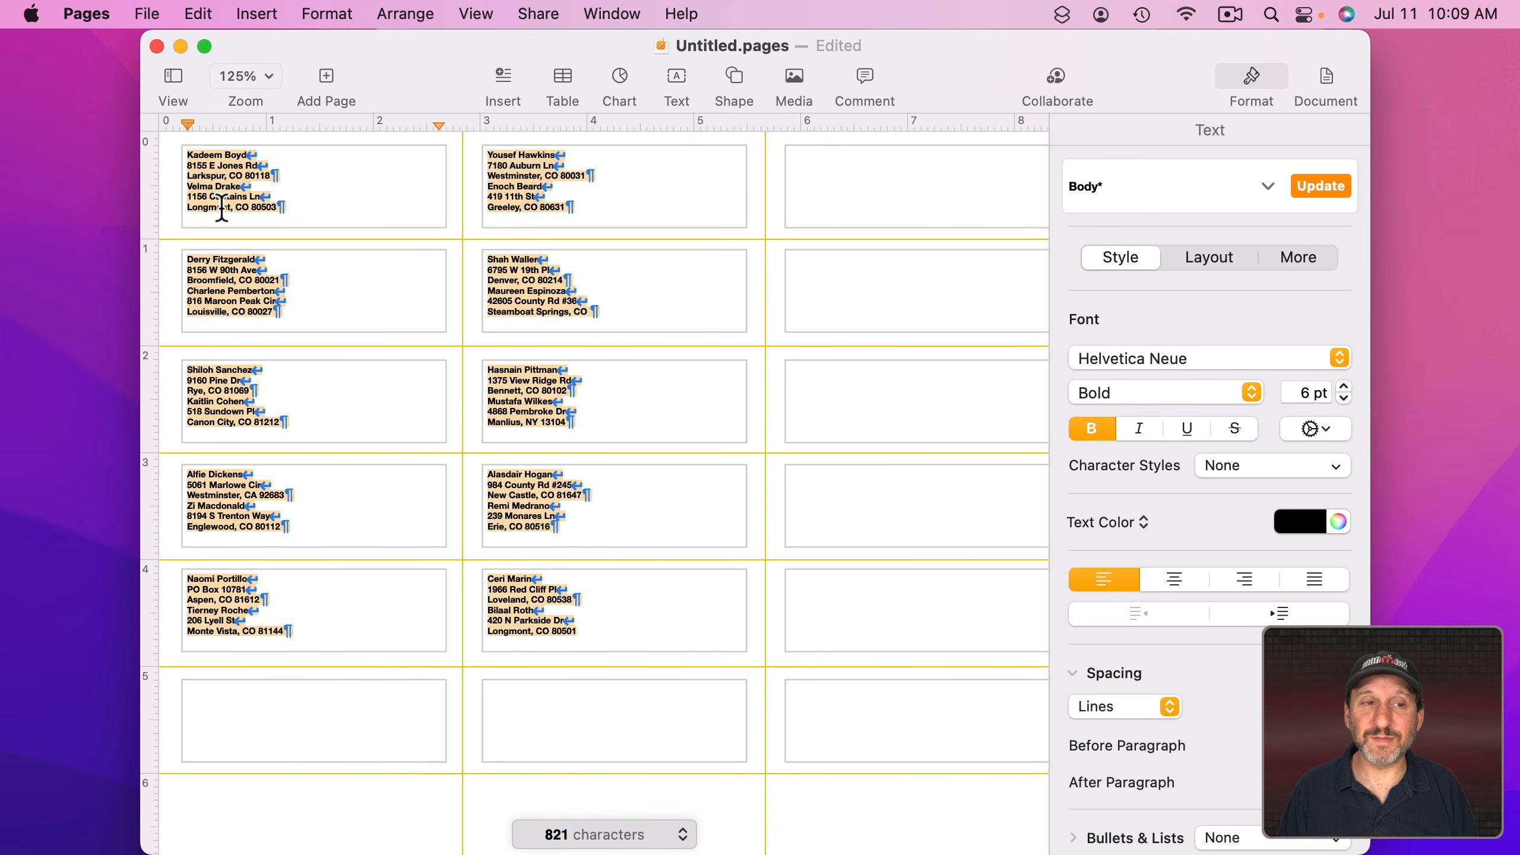
# Set all the label text to 11 pt and centre it horizontally in the boxes.
pyautogui.click(1344, 388)
pyautogui.click(1344, 388)
pyautogui.click(1344, 388)
pyautogui.click(1344, 388)
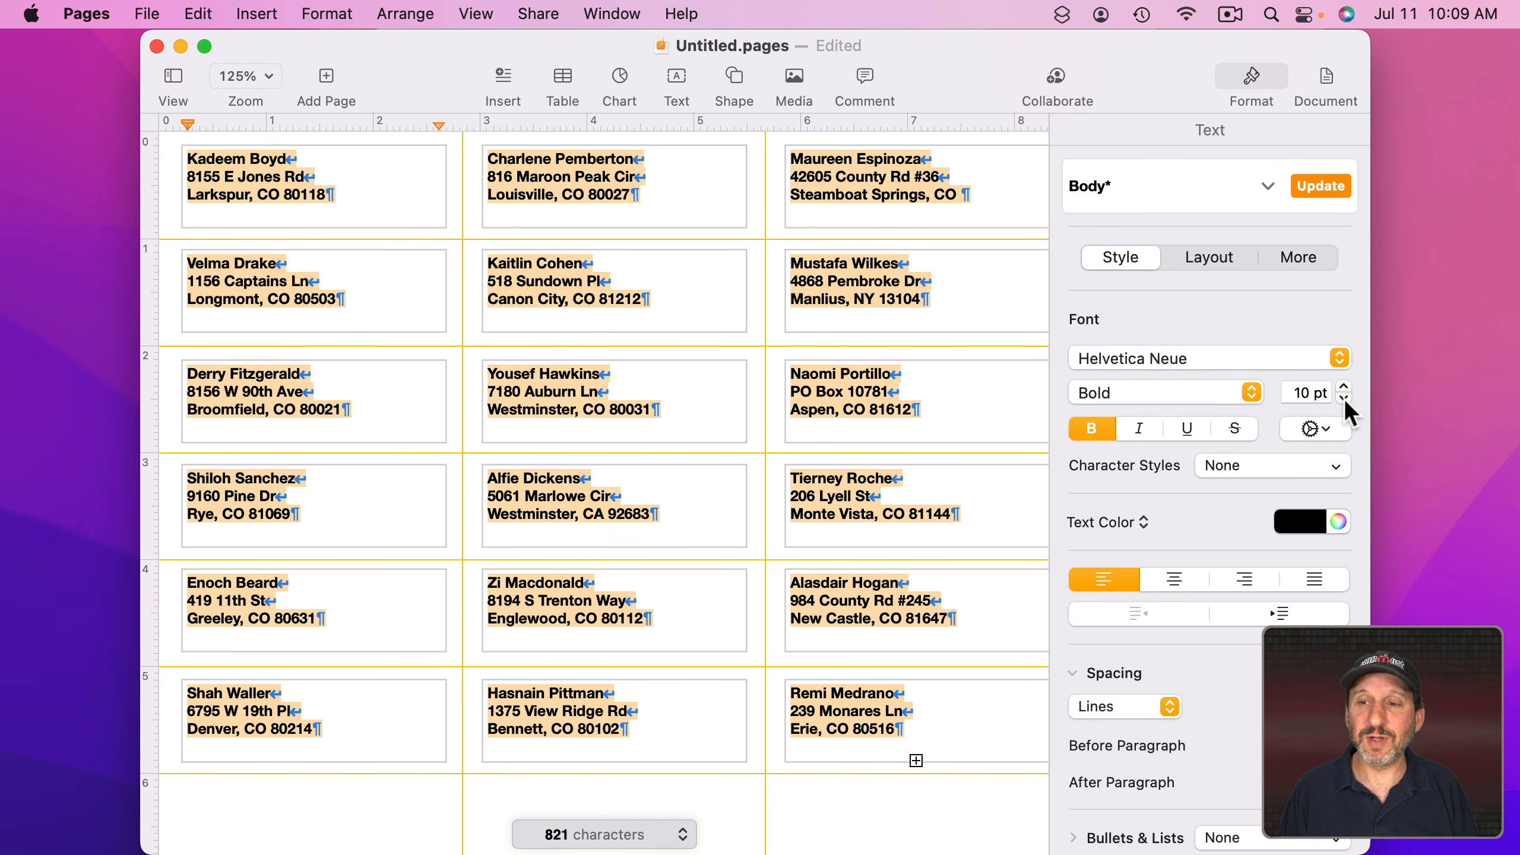
pyautogui.click(1344, 401)
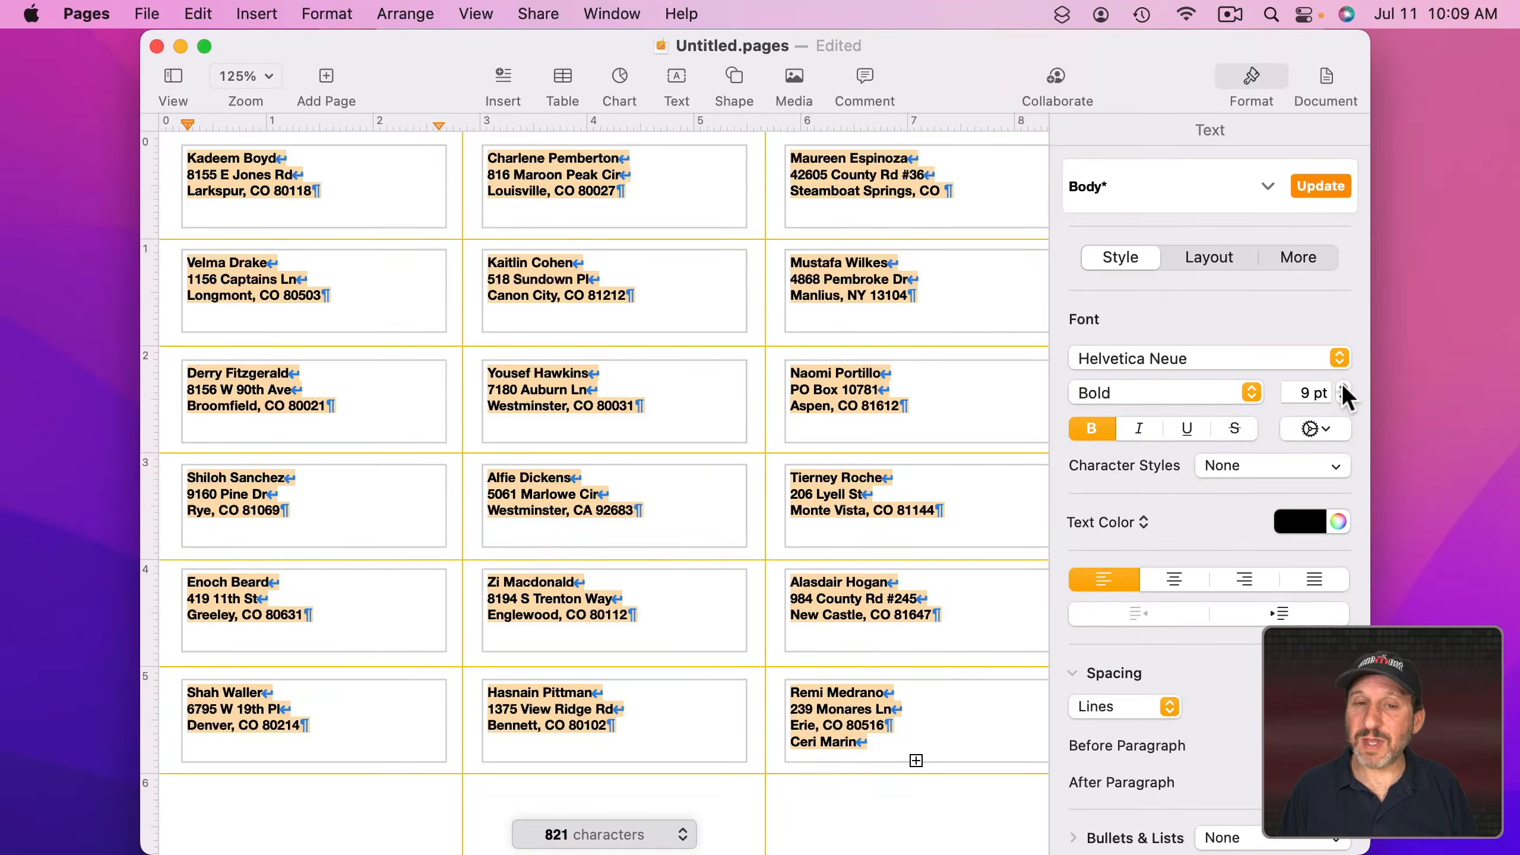
pyautogui.click(1343, 385)
pyautogui.click(1343, 385)
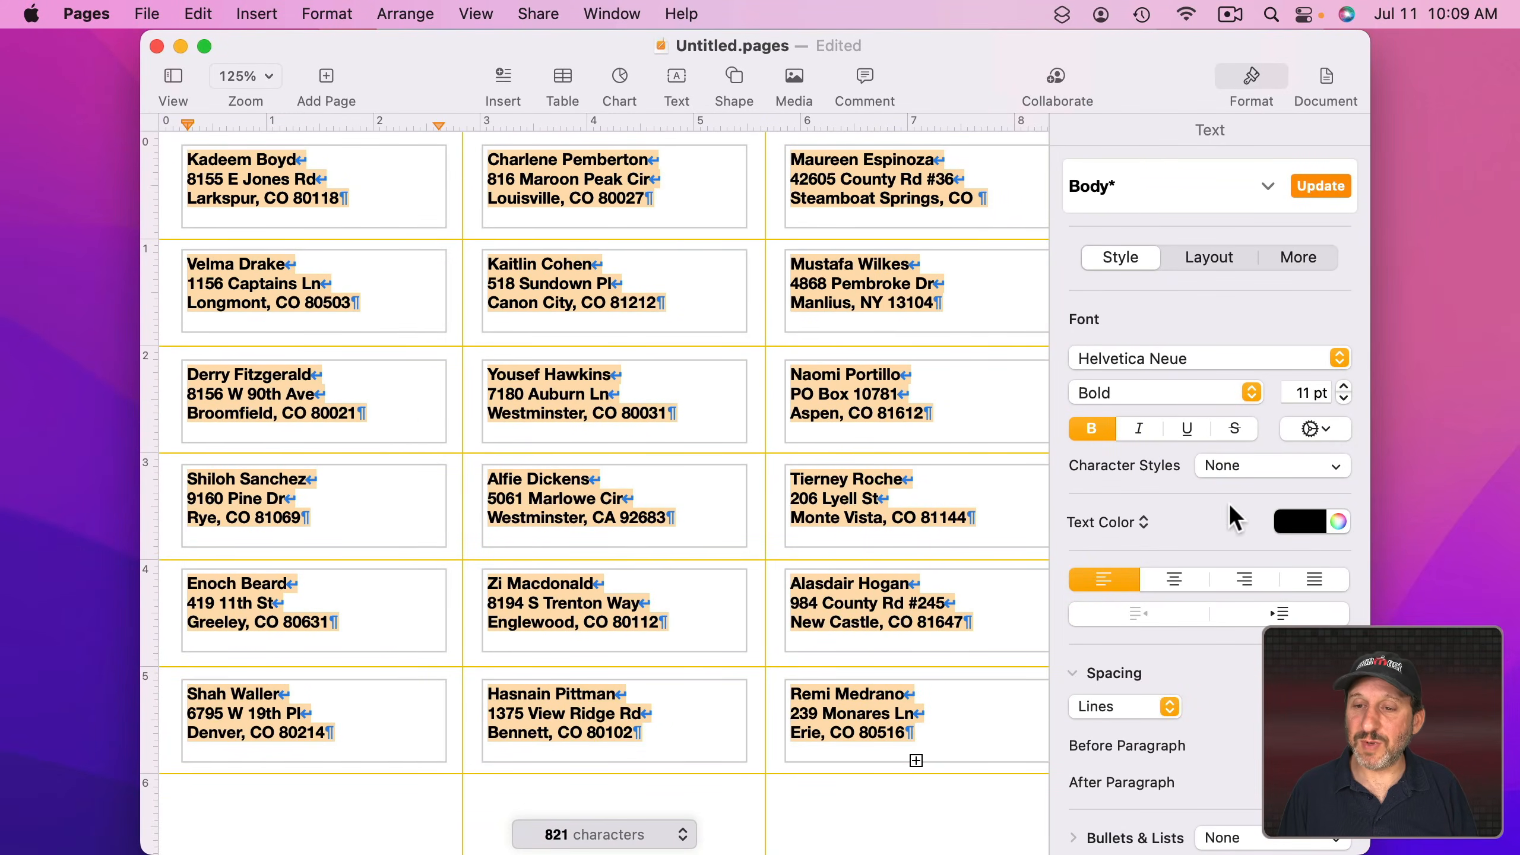
pyautogui.click(1173, 577)
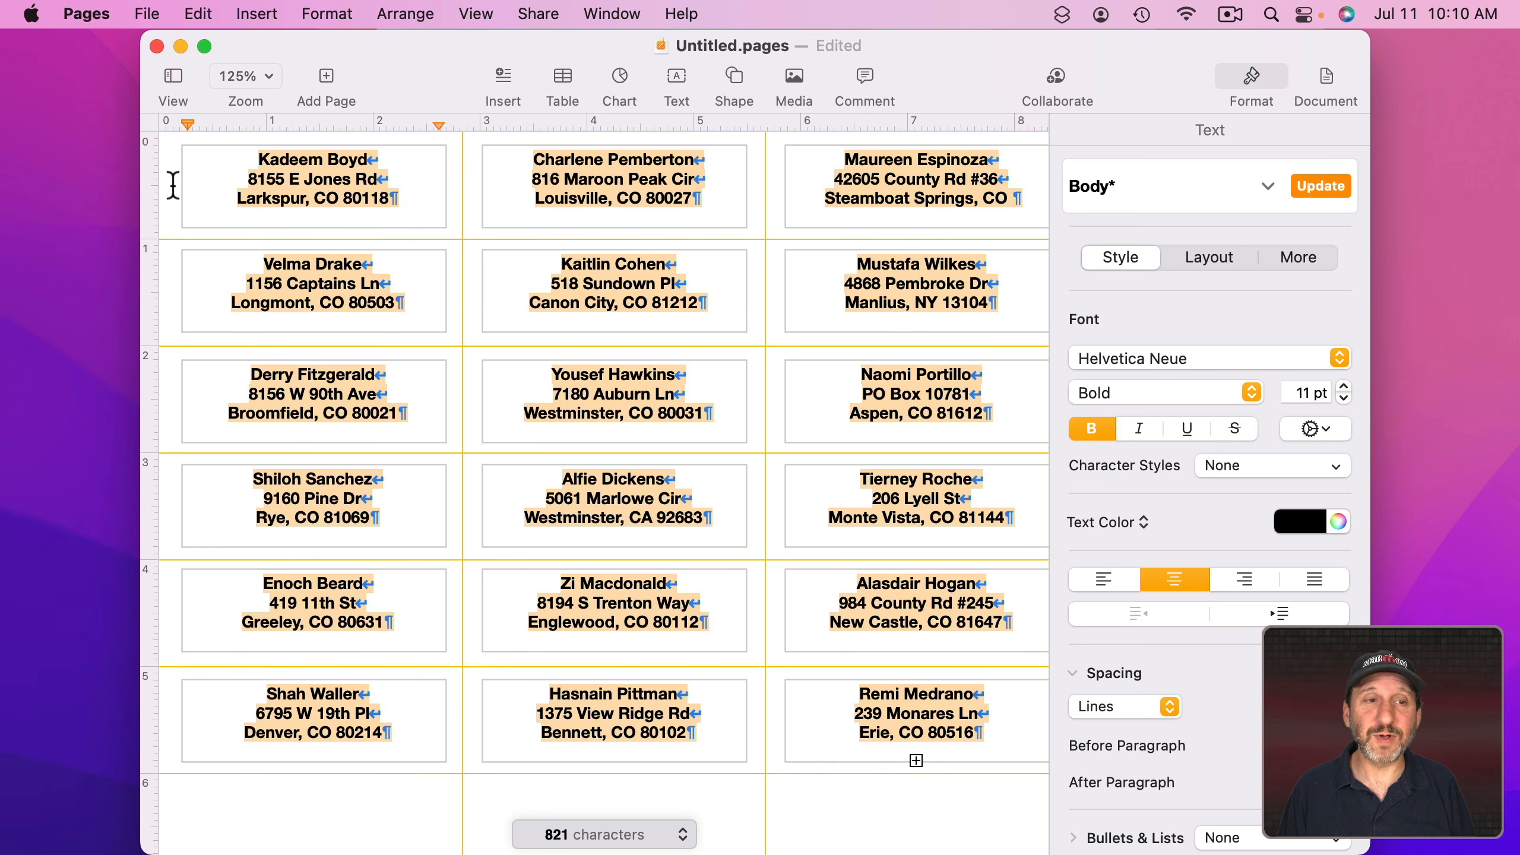
# Select all the label text boxes and nudge them slightly down so the addresses sit better within the label cells.
pyautogui.click(170, 257)
pyautogui.click(249, 809)
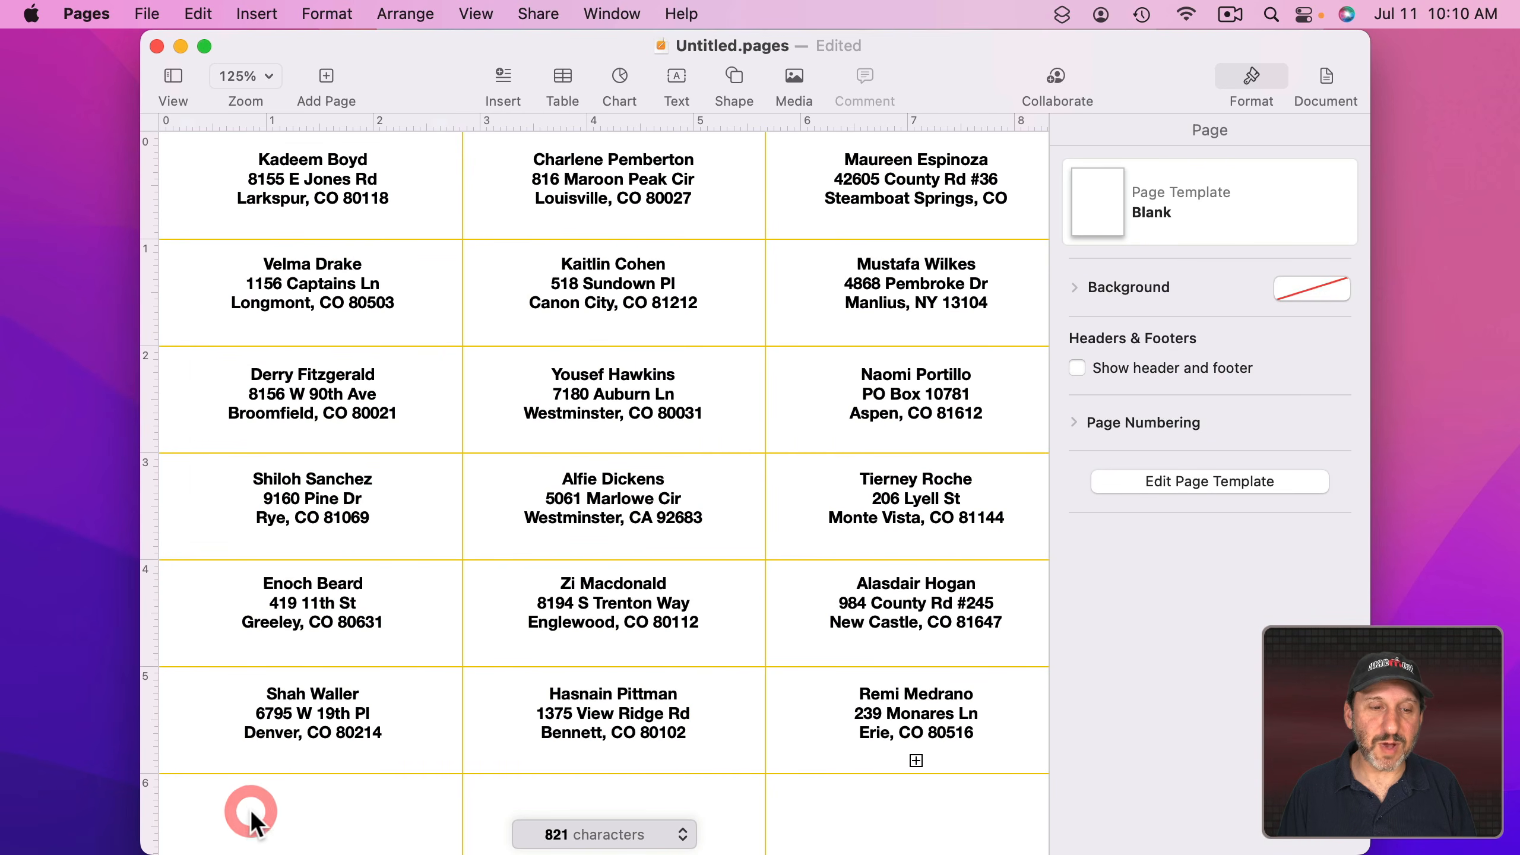
pyautogui.press('super+a')
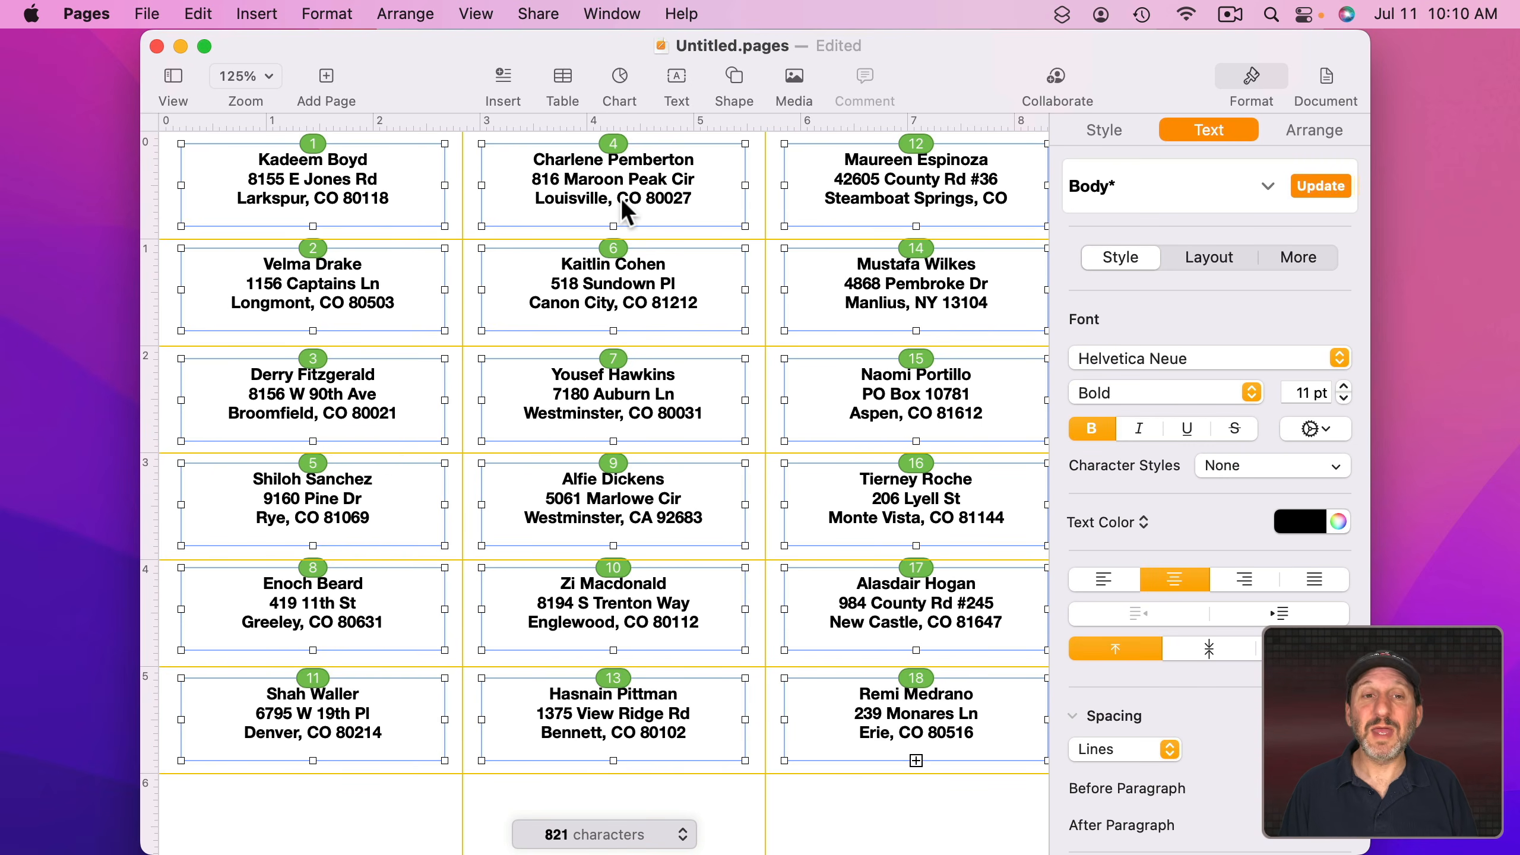
pyautogui.press('Down')
pyautogui.press('Down')
pyautogui.press('Down')
pyautogui.press('Down')
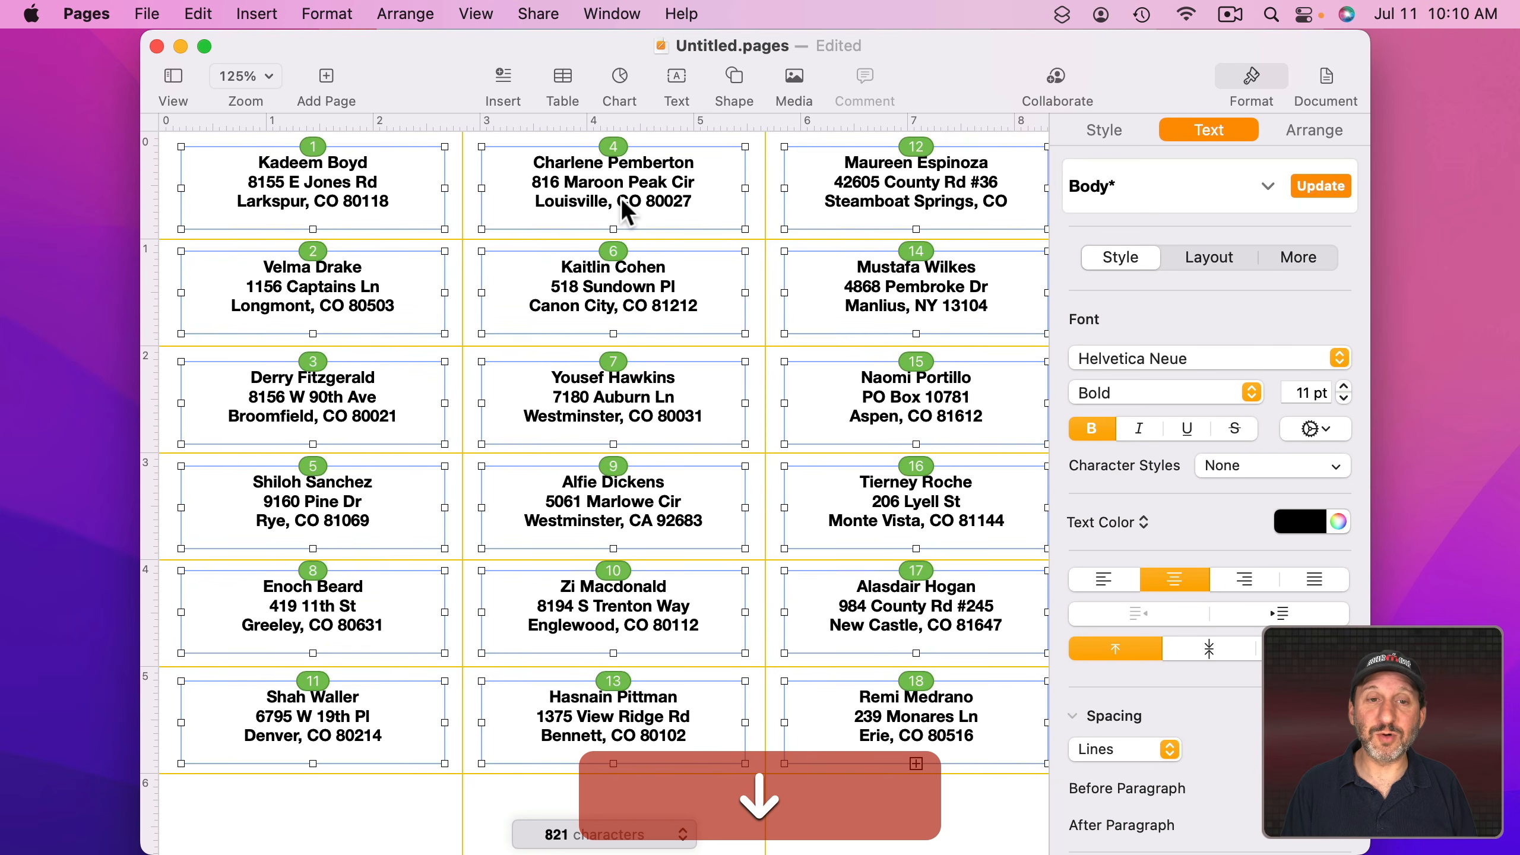
pyautogui.press('Down')
pyautogui.press('Down')
pyautogui.press('Down')
pyautogui.press('Down')
pyautogui.press('Down')
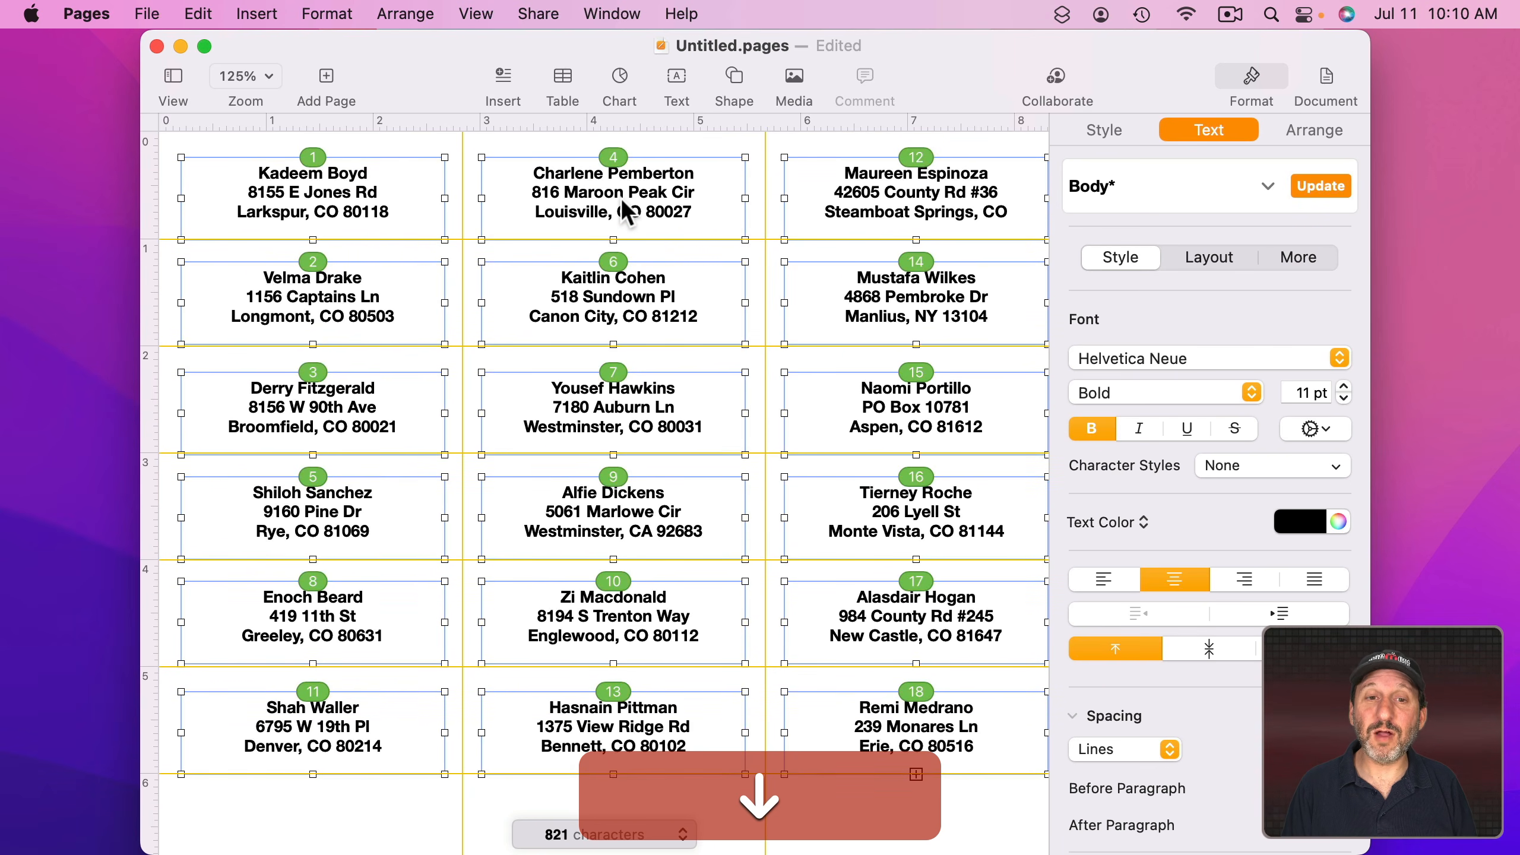
pyautogui.press('Up')
pyautogui.press('Up')
pyautogui.press('Up')
pyautogui.press('Up')
pyautogui.press('Up')
pyautogui.press('Up')
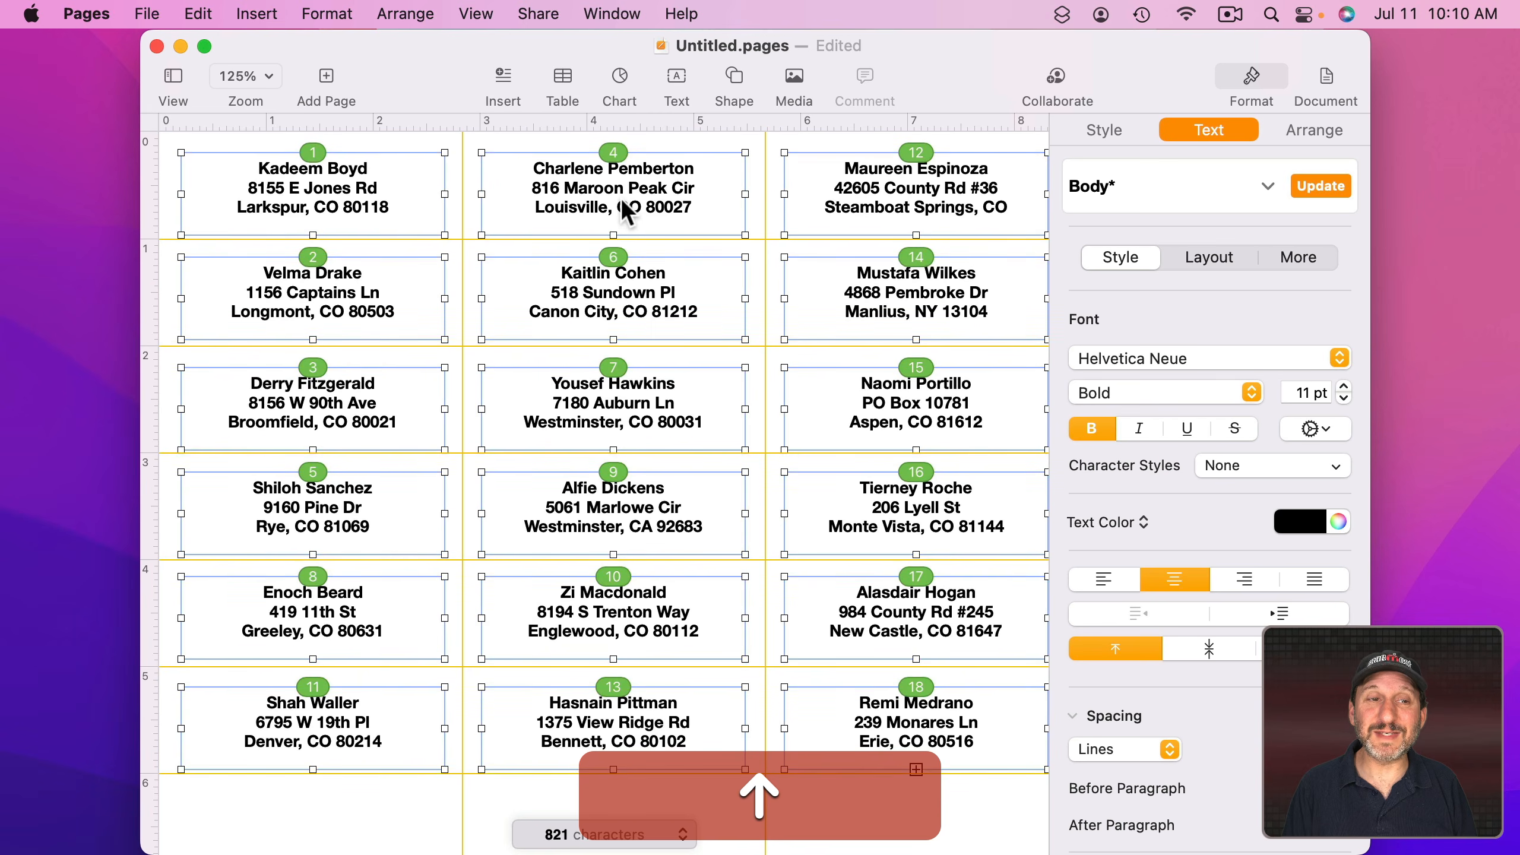
pyautogui.press('Down')
pyautogui.press('Down')
pyautogui.press('Up')
pyautogui.press('Up')
pyautogui.press('Up')
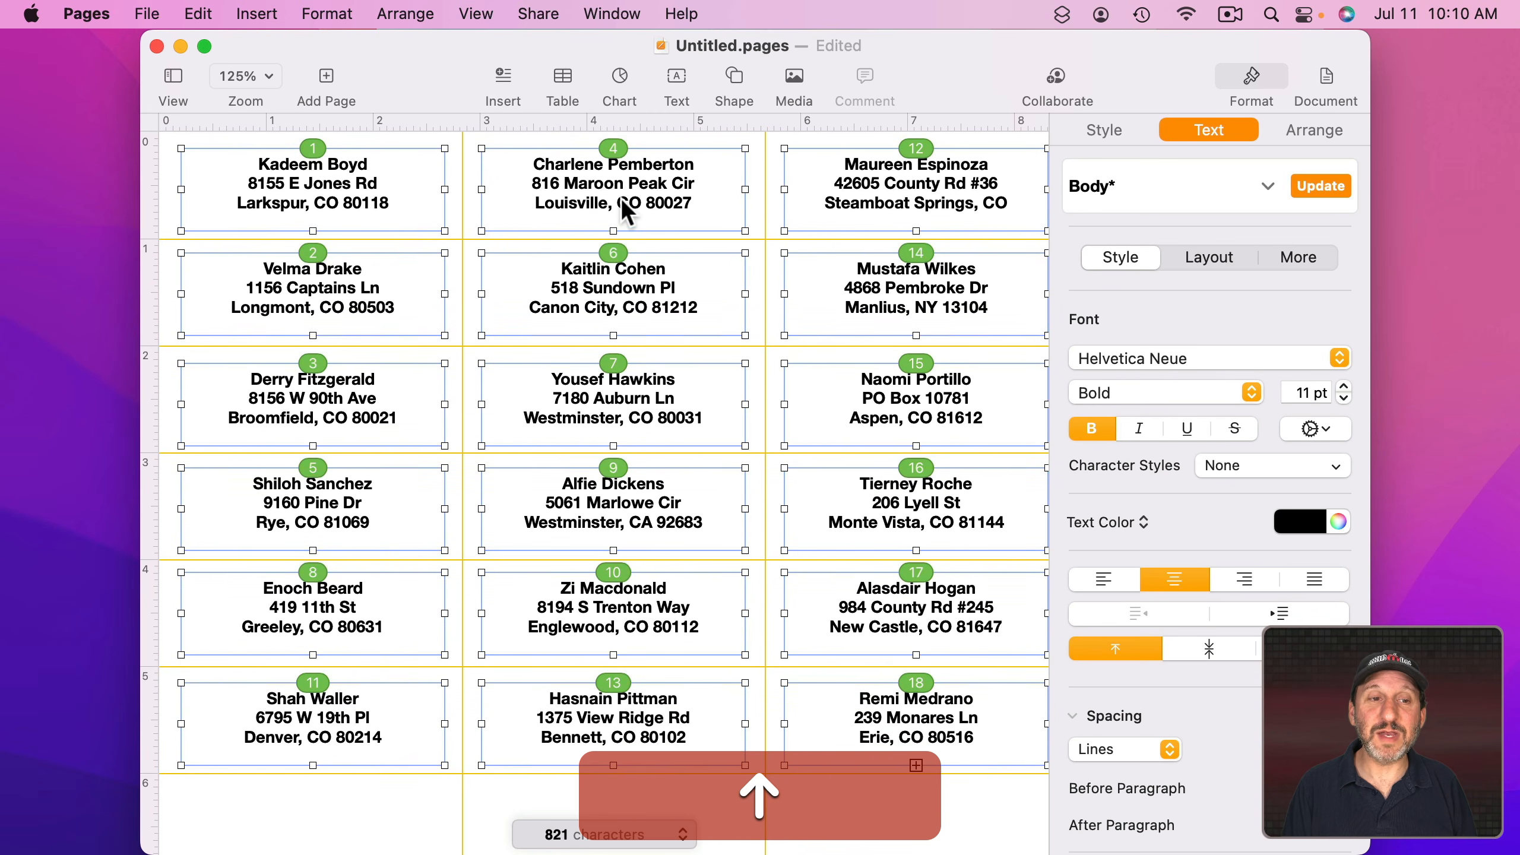
# Set all the selected label text boxes to a height of 0.75 in and a width of 2.5 in.
pyautogui.moveTo(313, 230); pyautogui.dragTo(315, 256)
pyautogui.press('super+z')
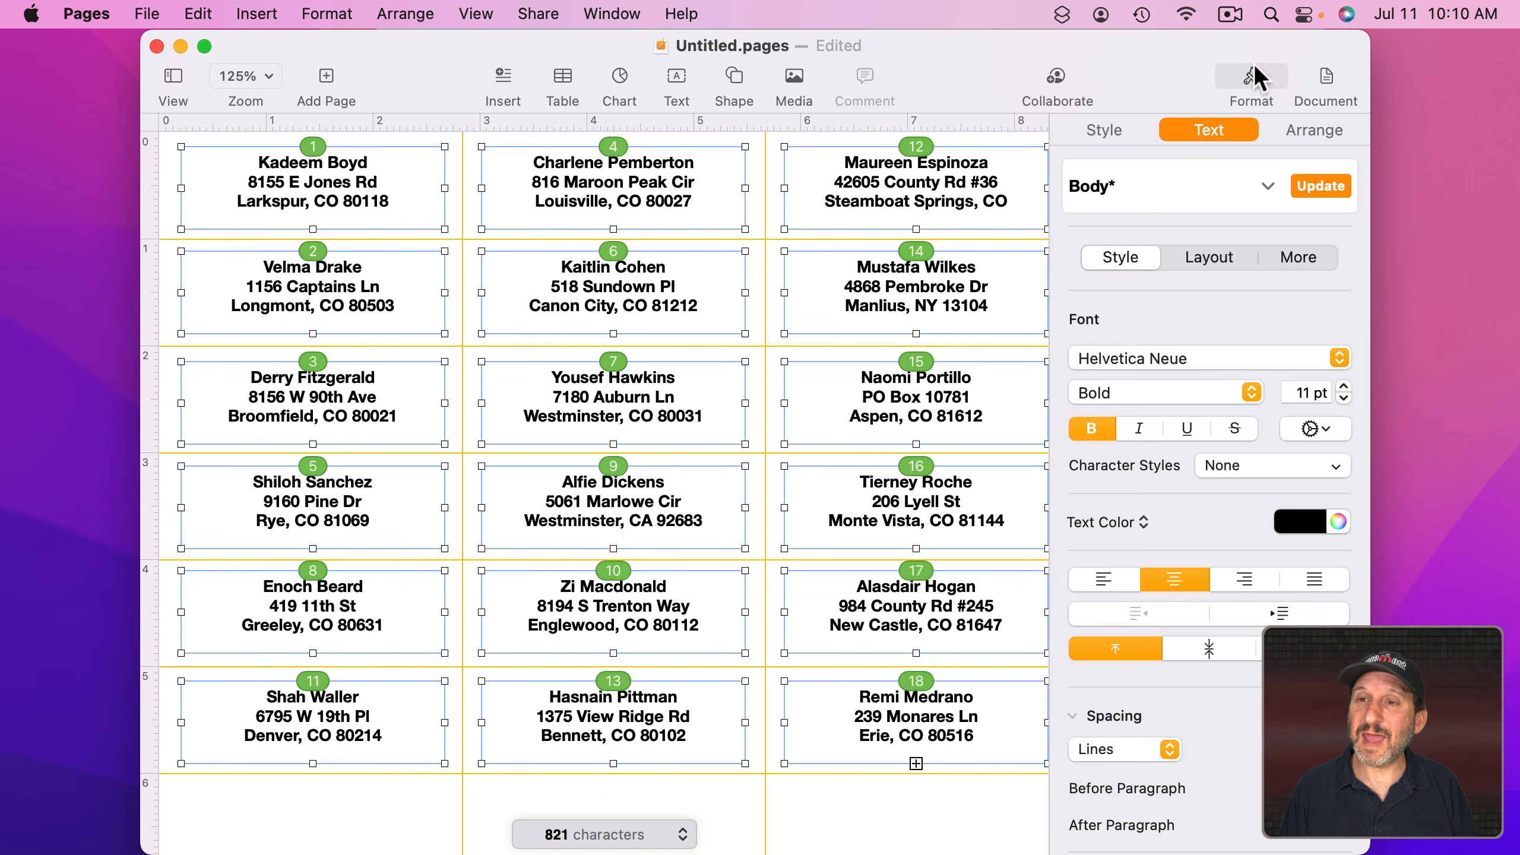
pyautogui.click(1303, 132)
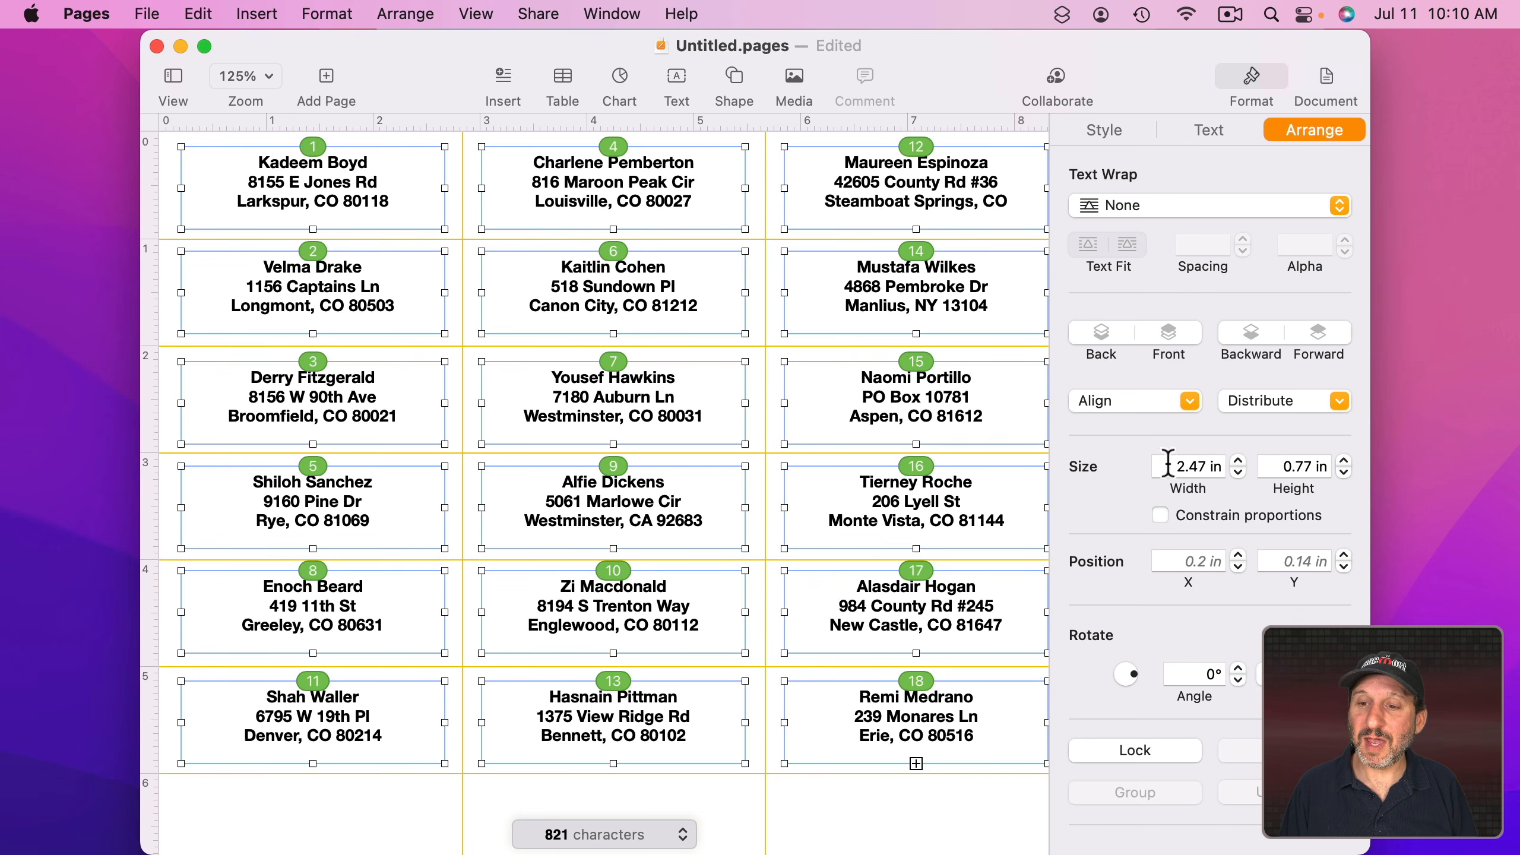
pyautogui.click(1345, 459)
pyautogui.click(1343, 475)
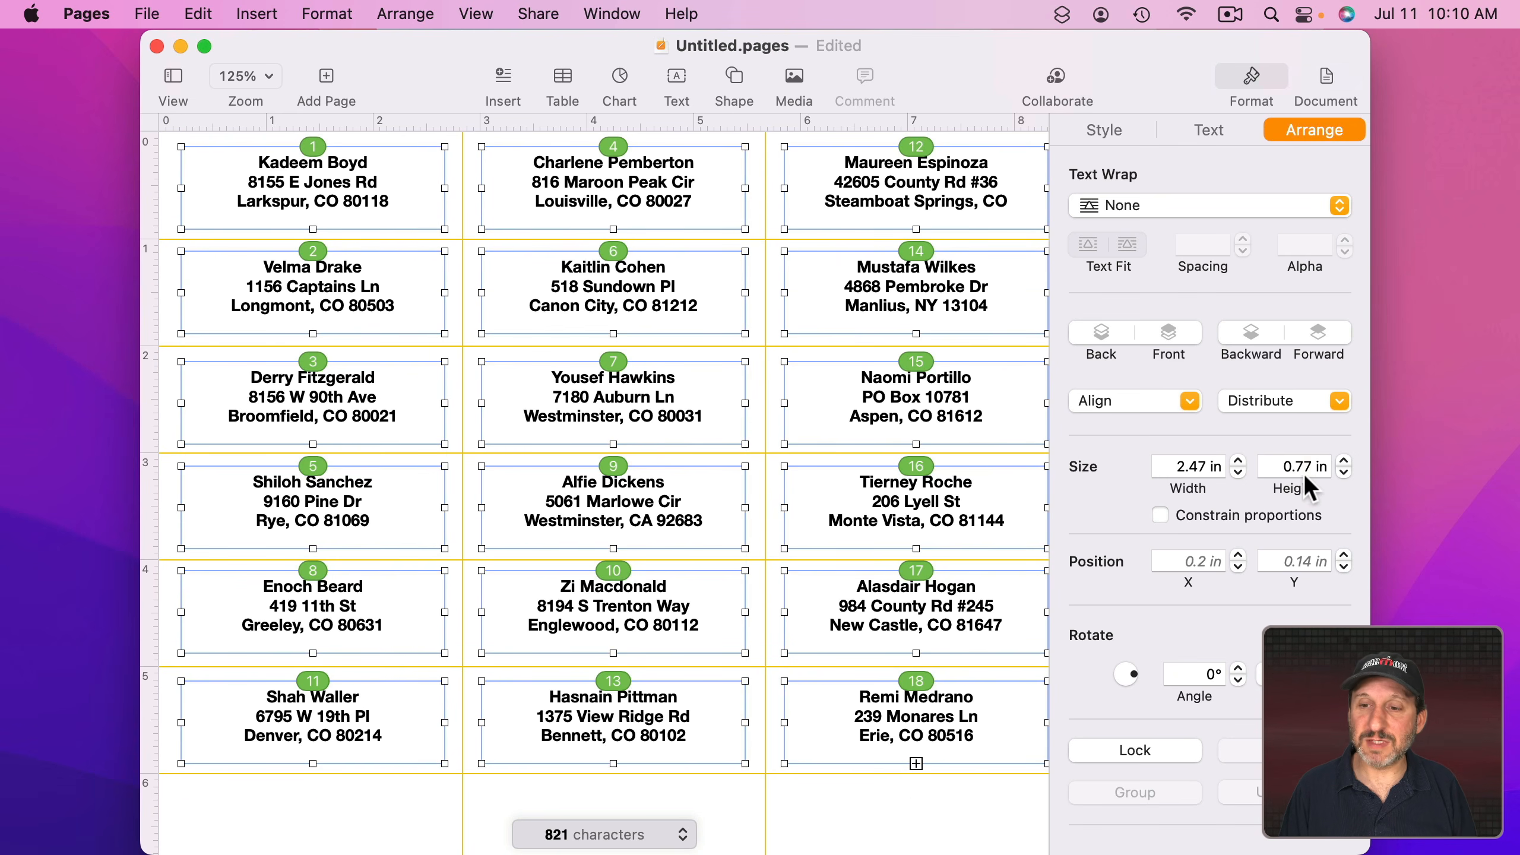
pyautogui.moveTo(1297, 467); pyautogui.dragTo(1308, 466)
pyautogui.write('5')
pyautogui.press('Return')
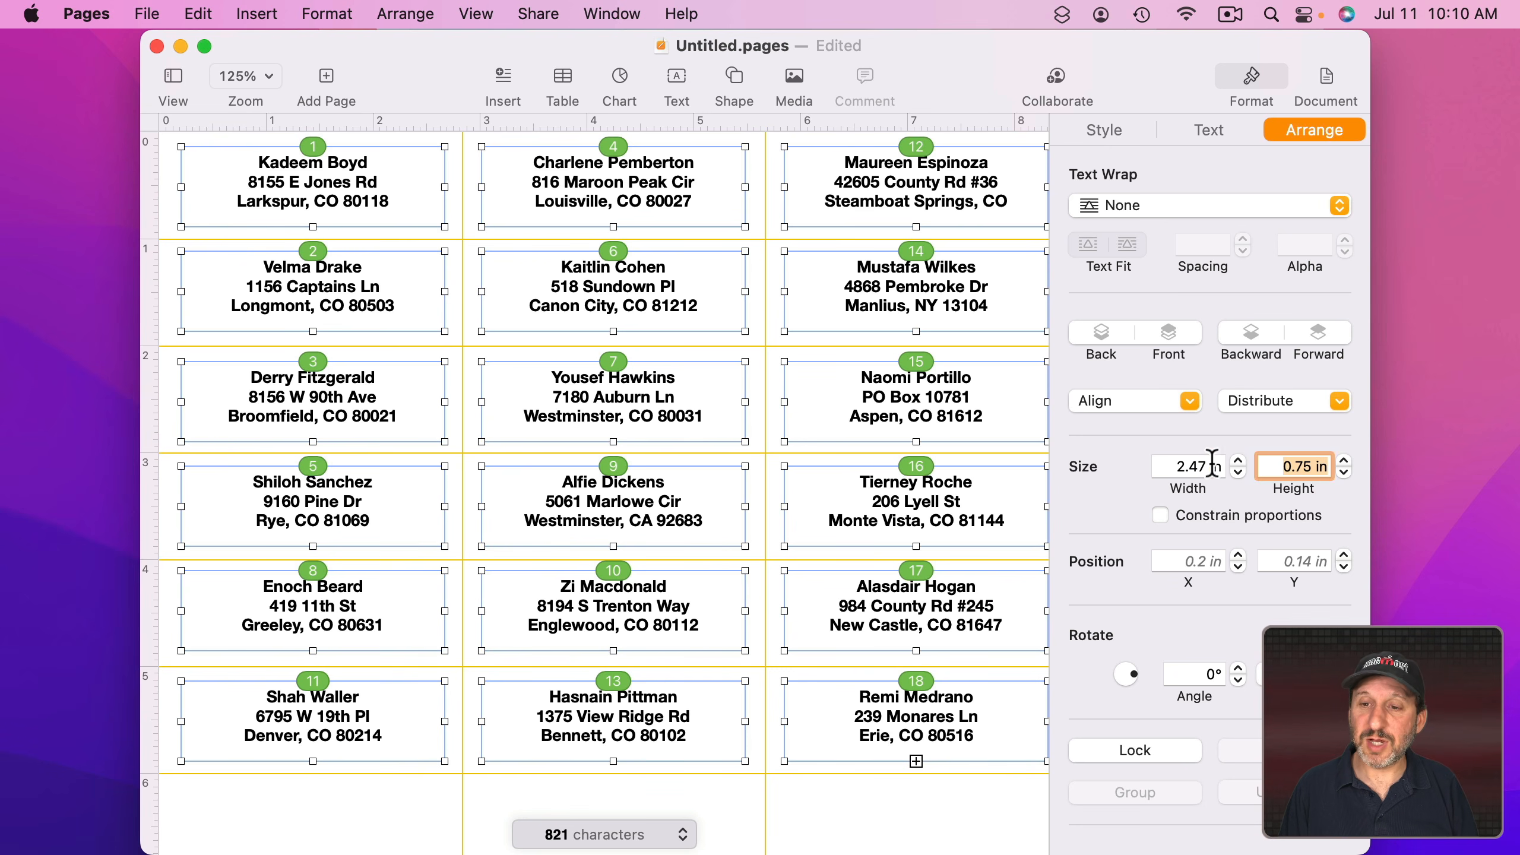
pyautogui.click(1191, 467)
pyautogui.doubleClick(1204, 468)
pyautogui.write('2.5')
pyautogui.press('Return')
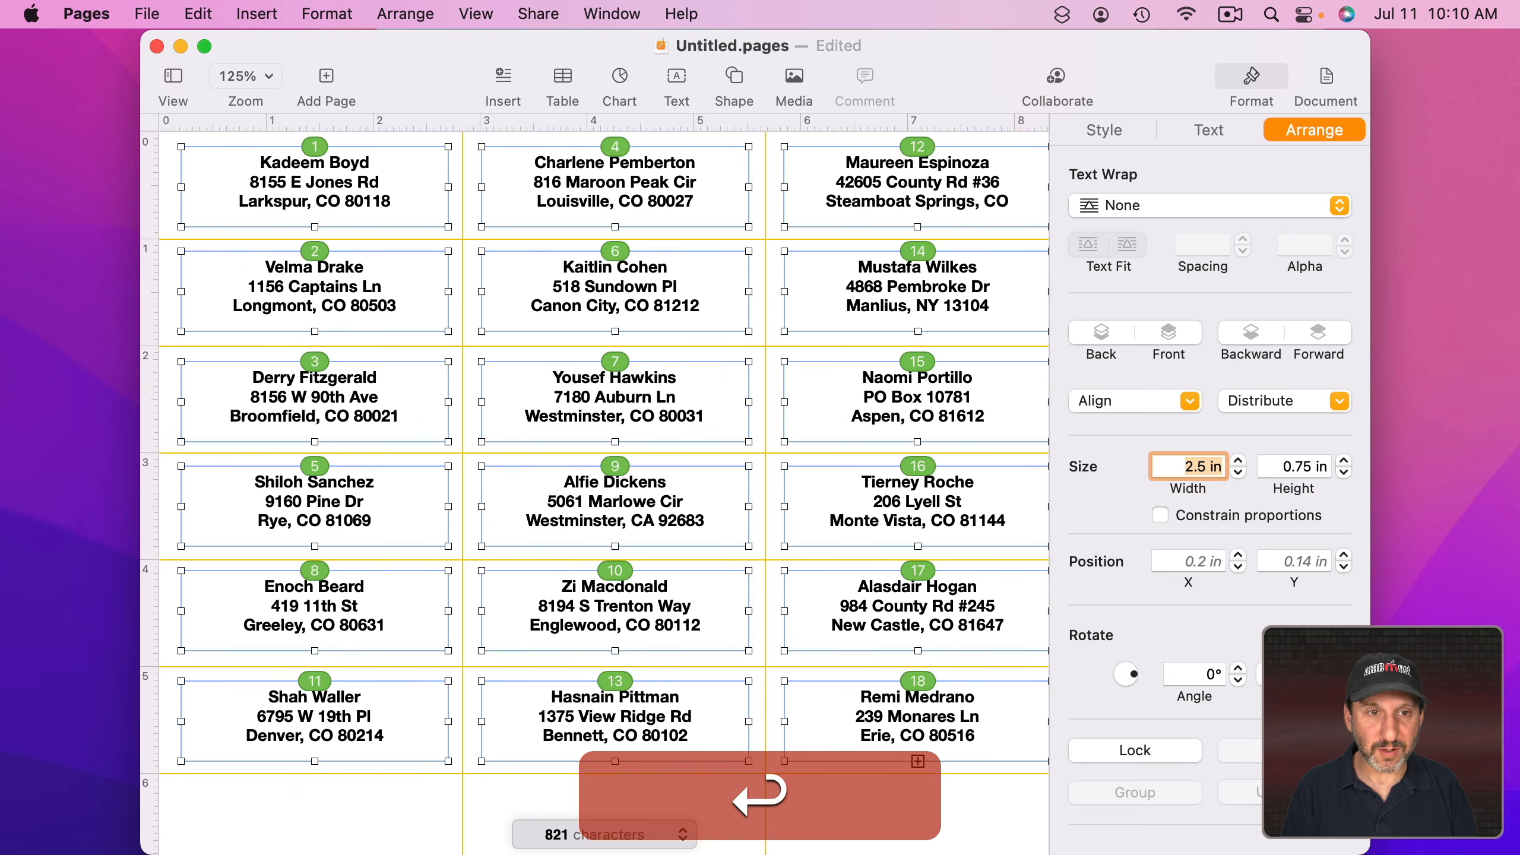
# Reselect all the label text boxes and nudge them horizontally to fine-tune their position between the column guides.
pyautogui.click(170, 160)
pyautogui.press('super+a')
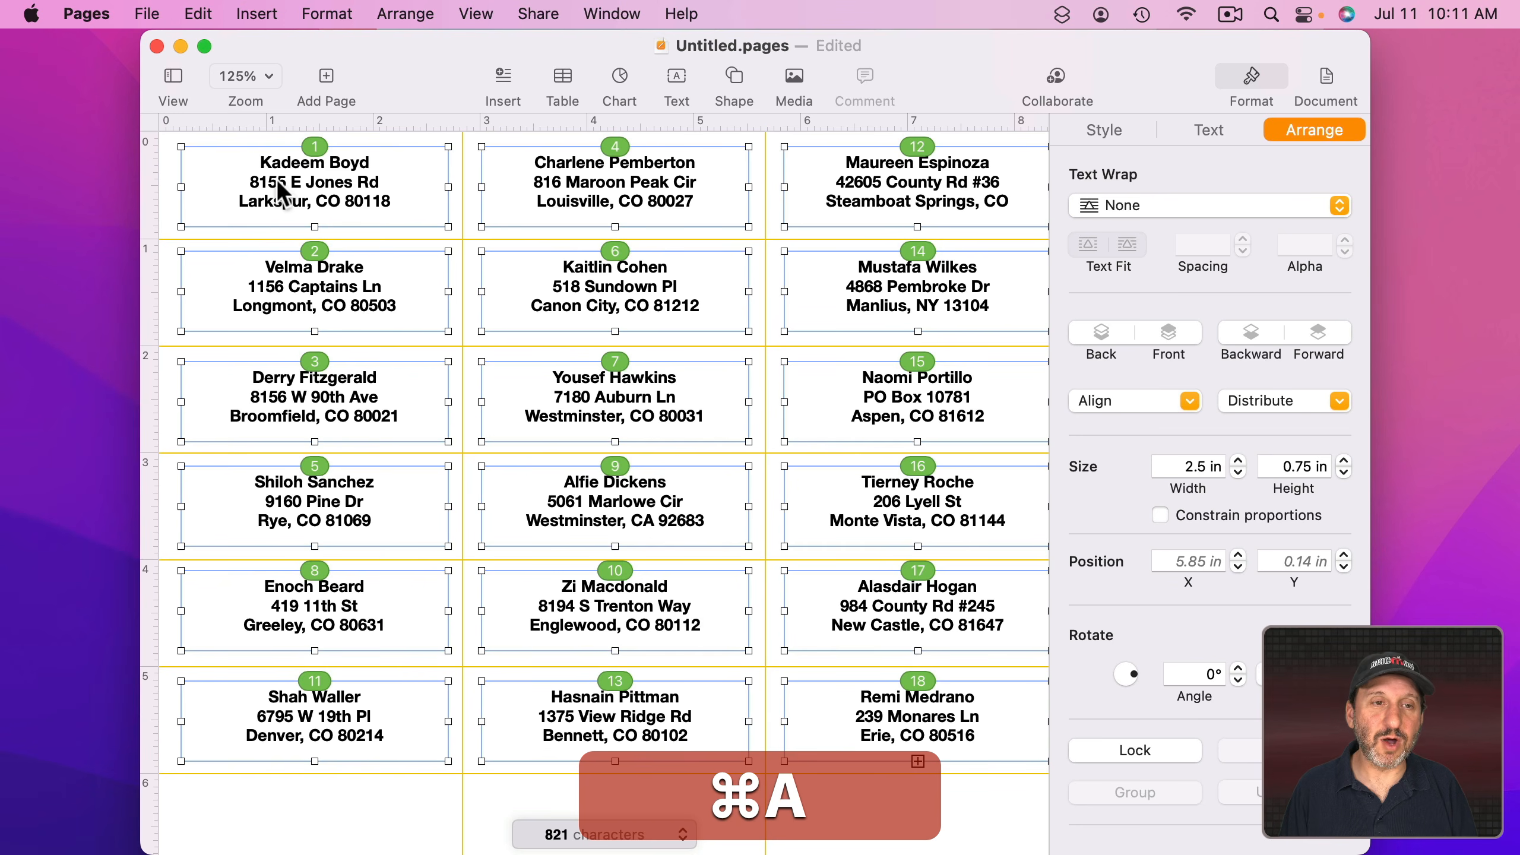
pyautogui.press('Left')
pyautogui.press('Right')
pyautogui.press('Left')
pyautogui.press('Right')
pyautogui.press('Right')
pyautogui.press('Right')
pyautogui.press('Left')
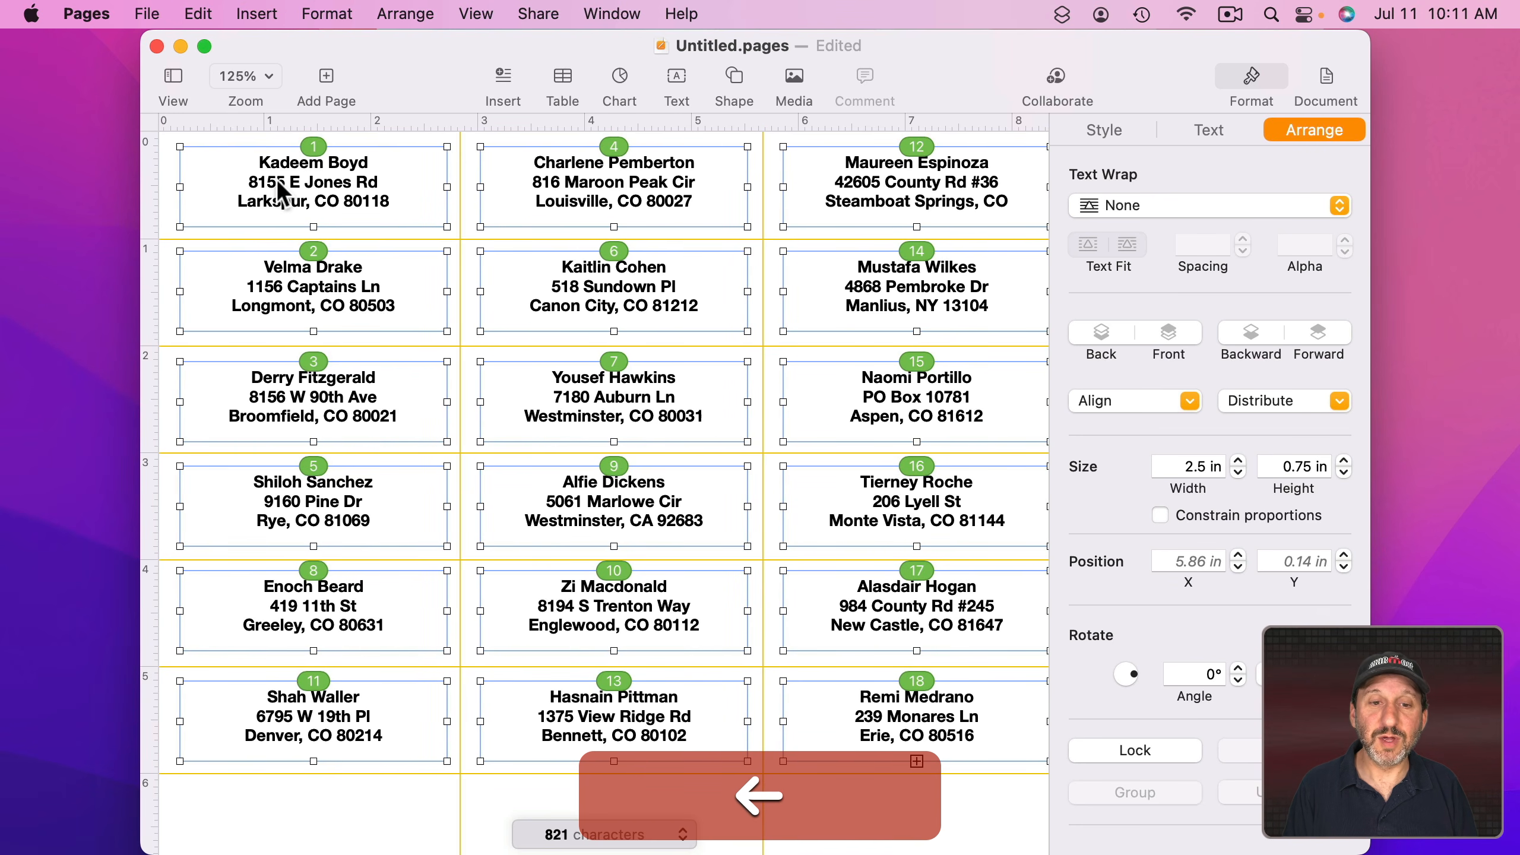
# Try adding a line break after the second label's address in the middle column and undo it.
pyautogui.click(498, 300)
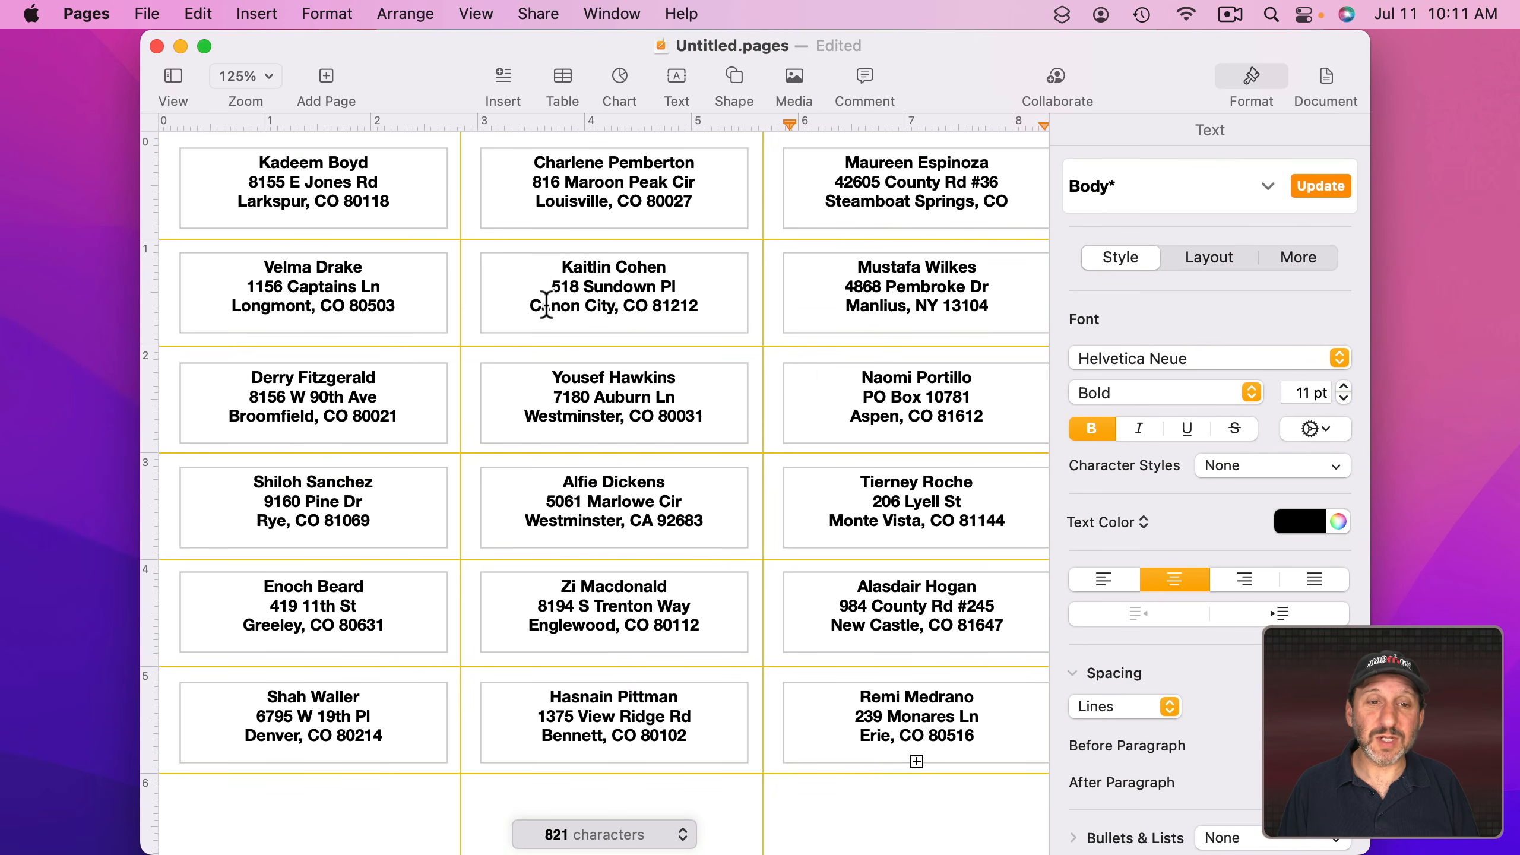
pyautogui.click(715, 307)
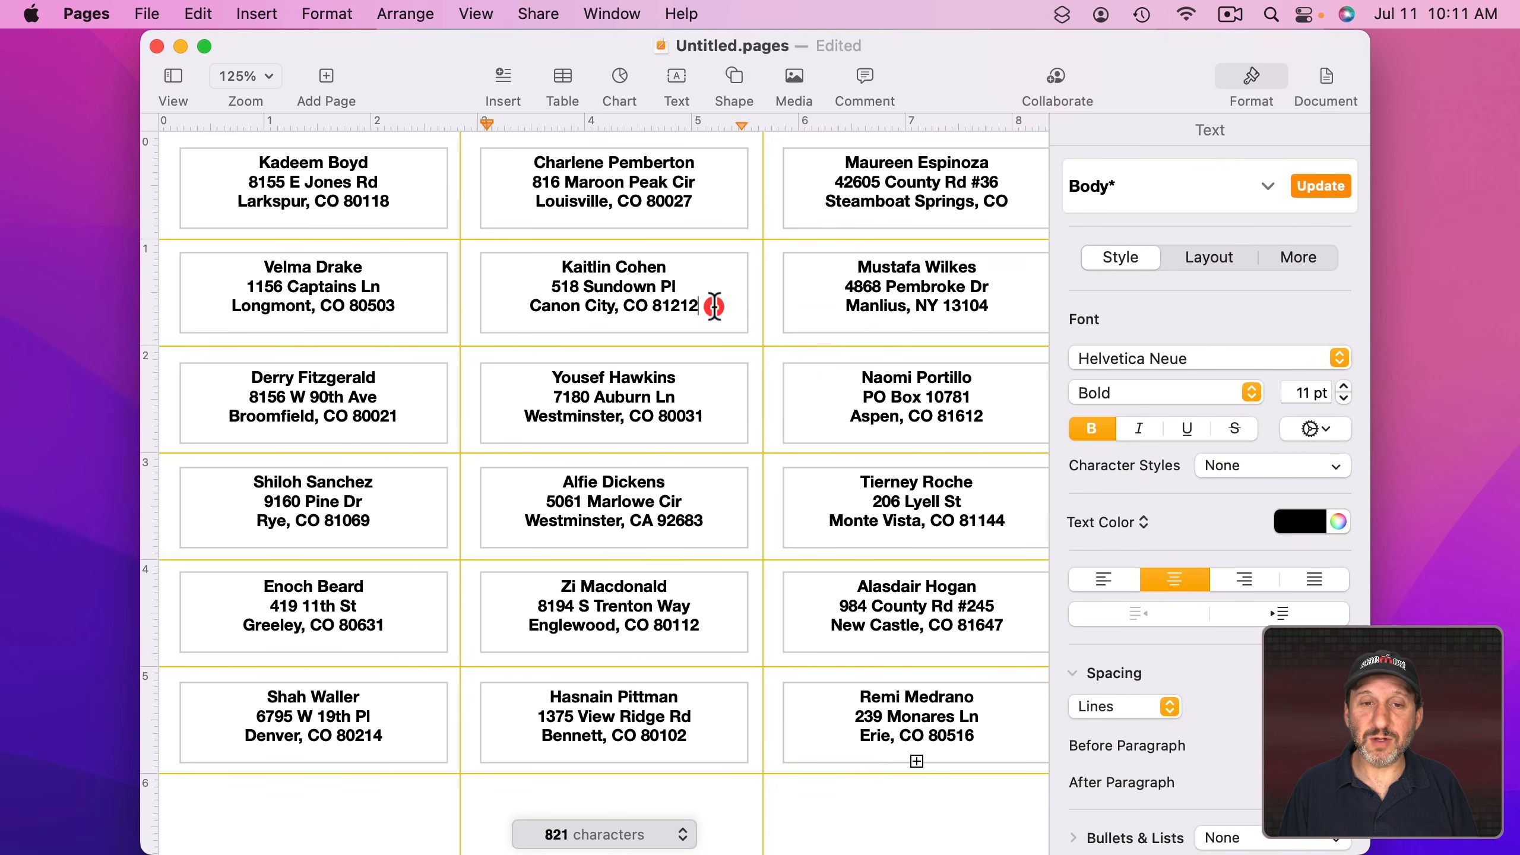
pyautogui.press('Return')
pyautogui.press('super+z')
pyautogui.moveTo(559, 267); pyautogui.dragTo(551, 281)
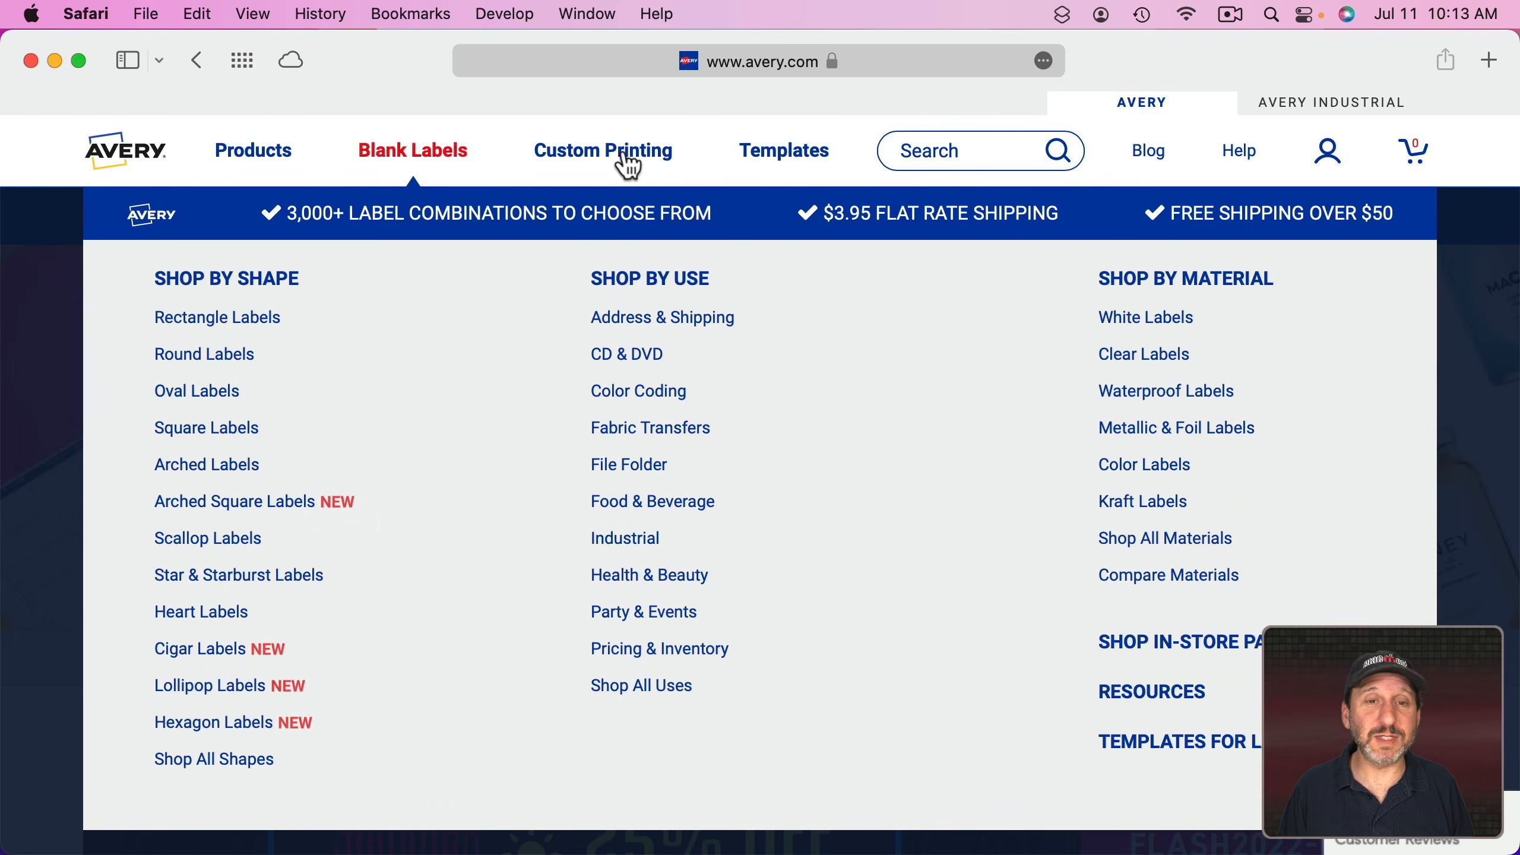
# In Safari, find template 5160 among the Avery website's templates and download its blank Apple Pages version.
pyautogui.click(785, 149)
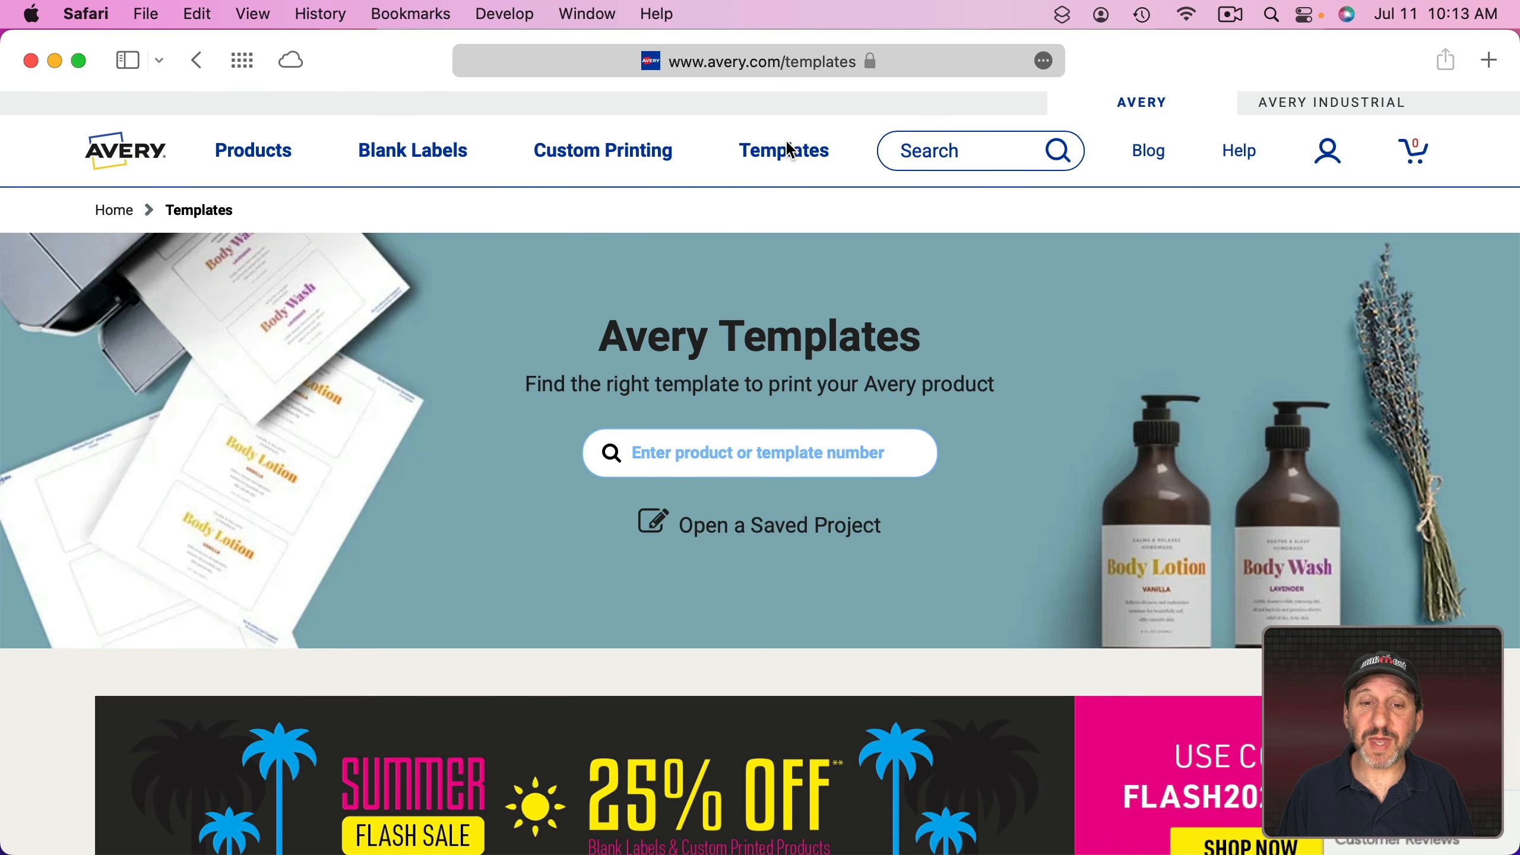
pyautogui.write('5160')
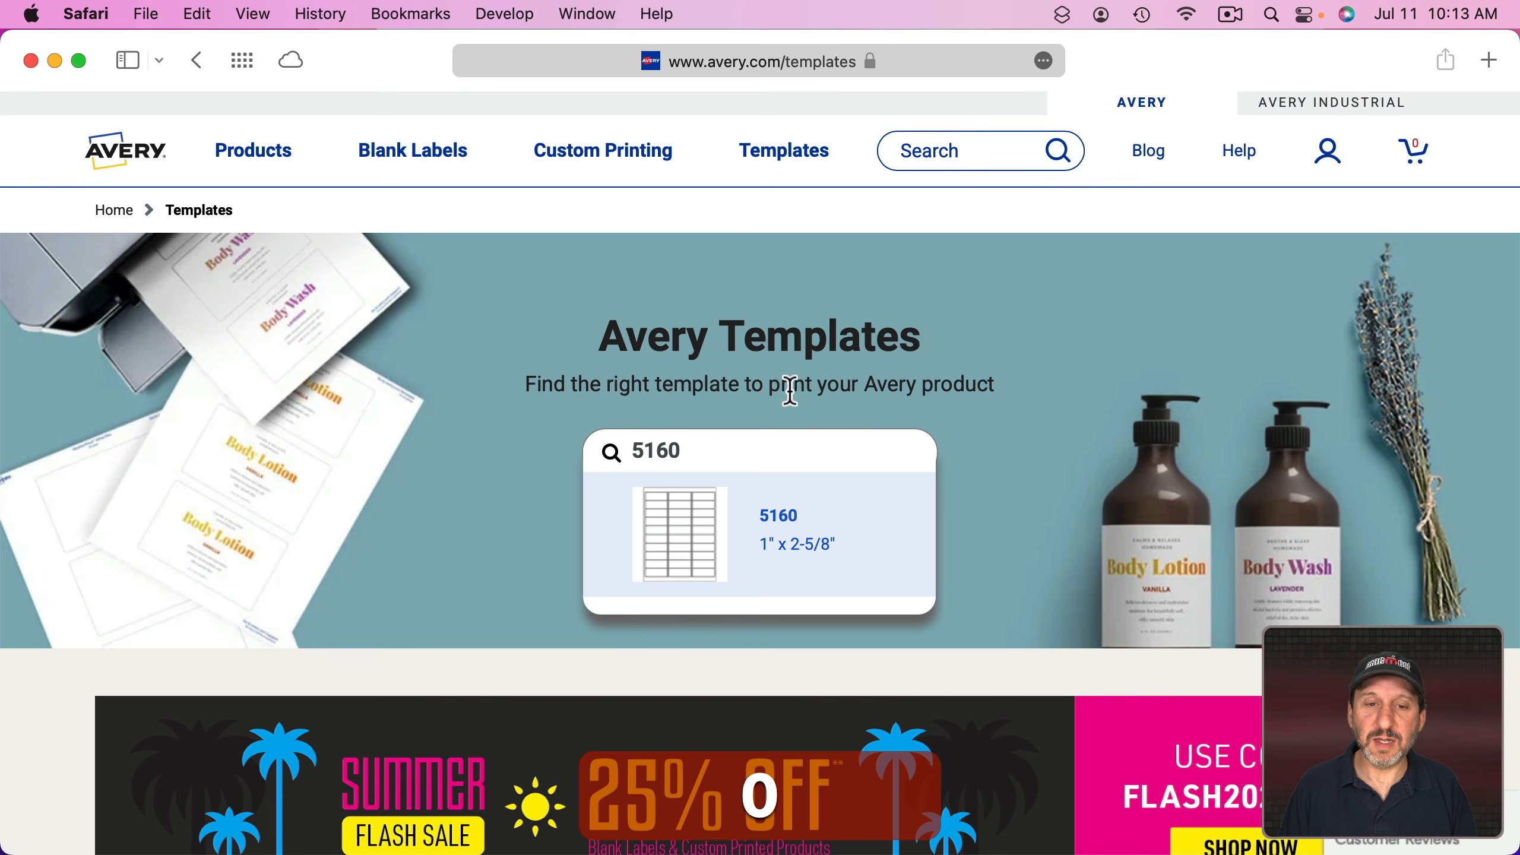
pyautogui.click(689, 507)
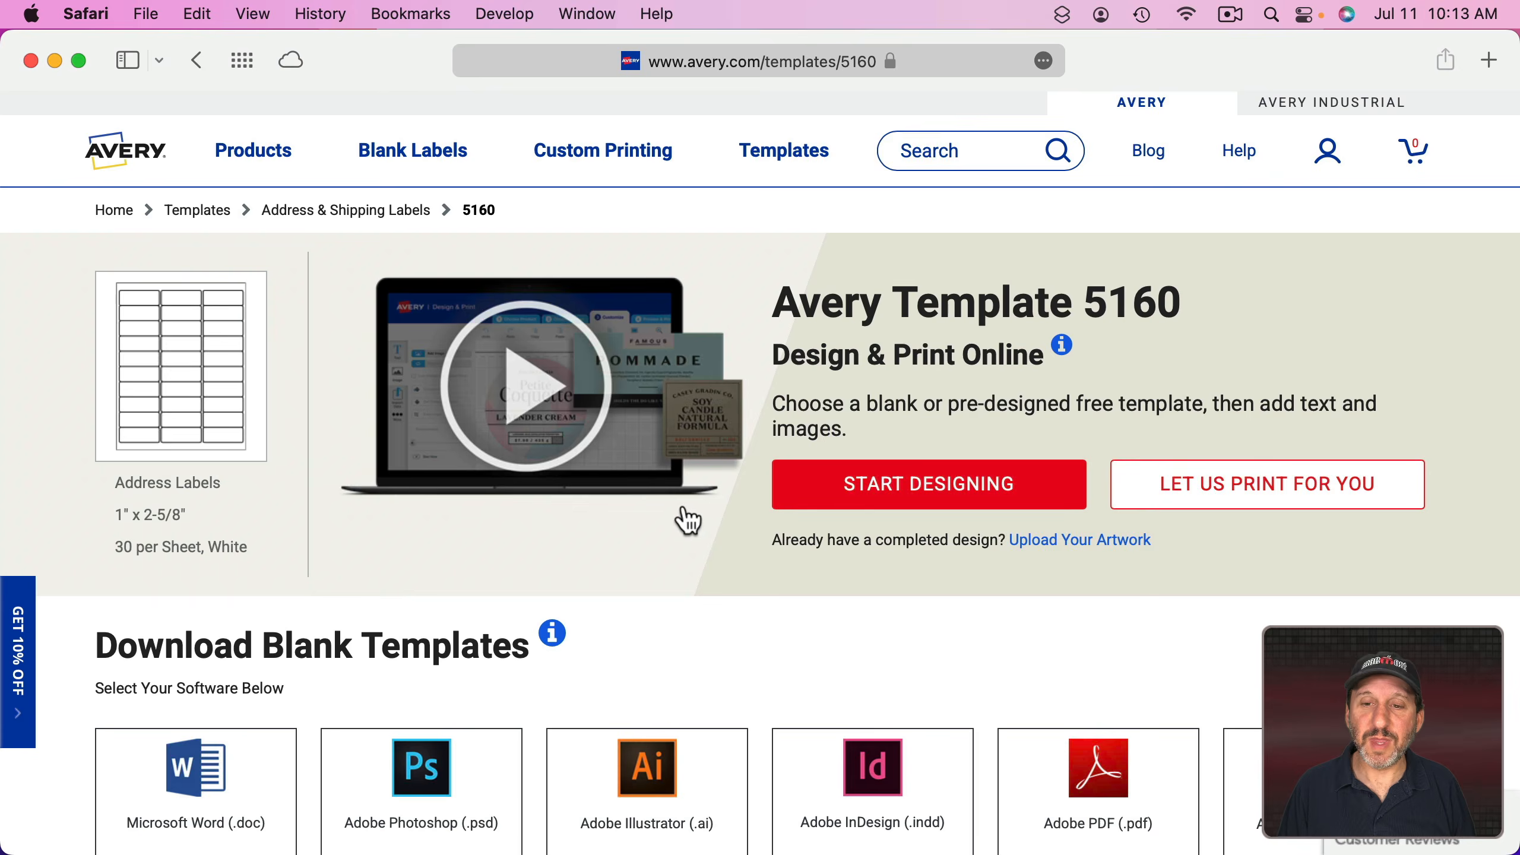
pyautogui.scroll(-5, 670, 629)
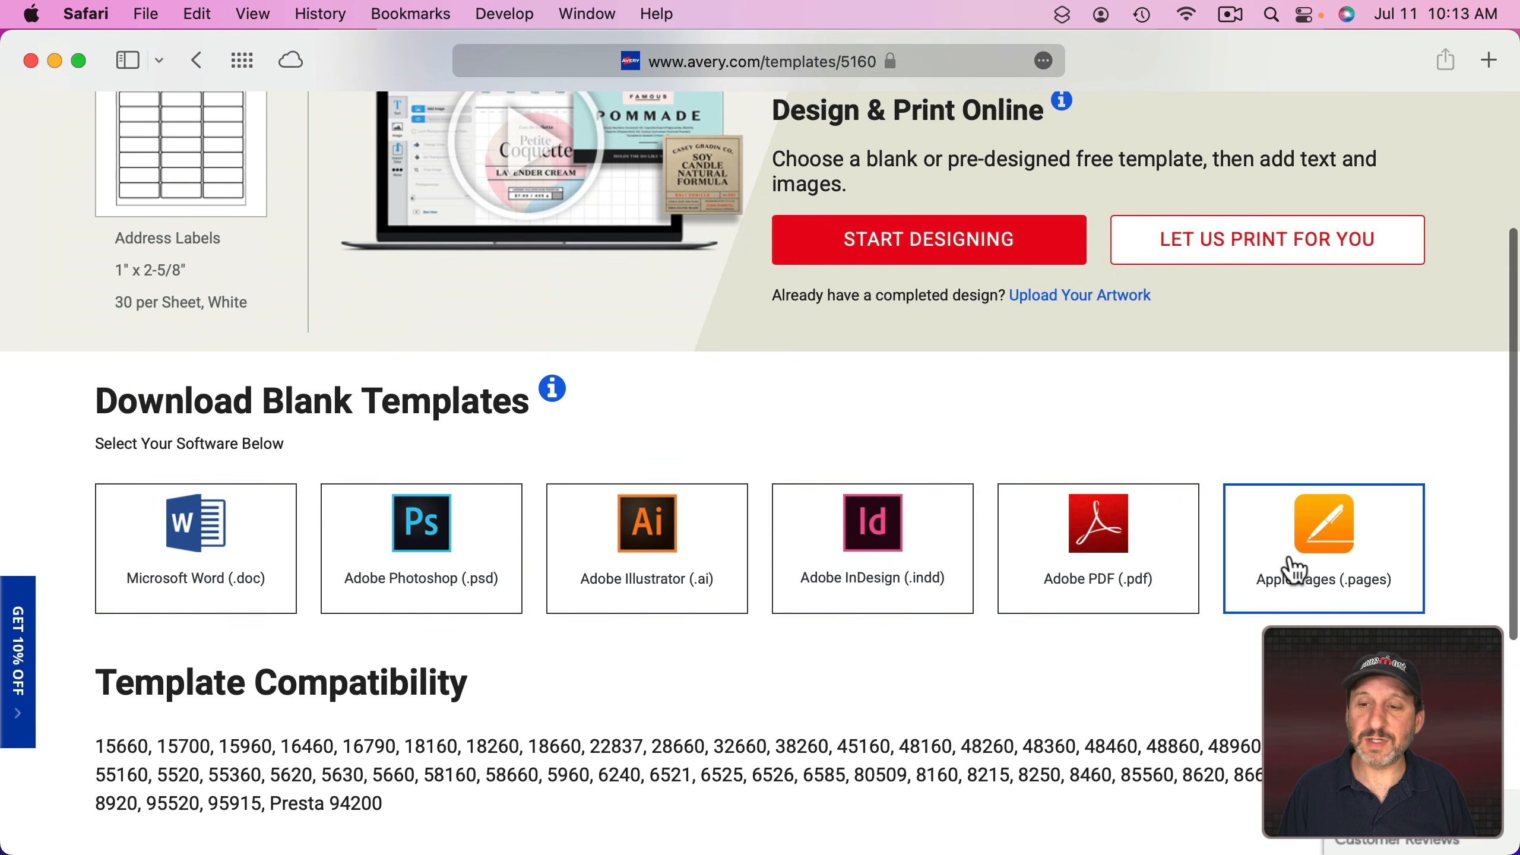
pyautogui.click(1341, 542)
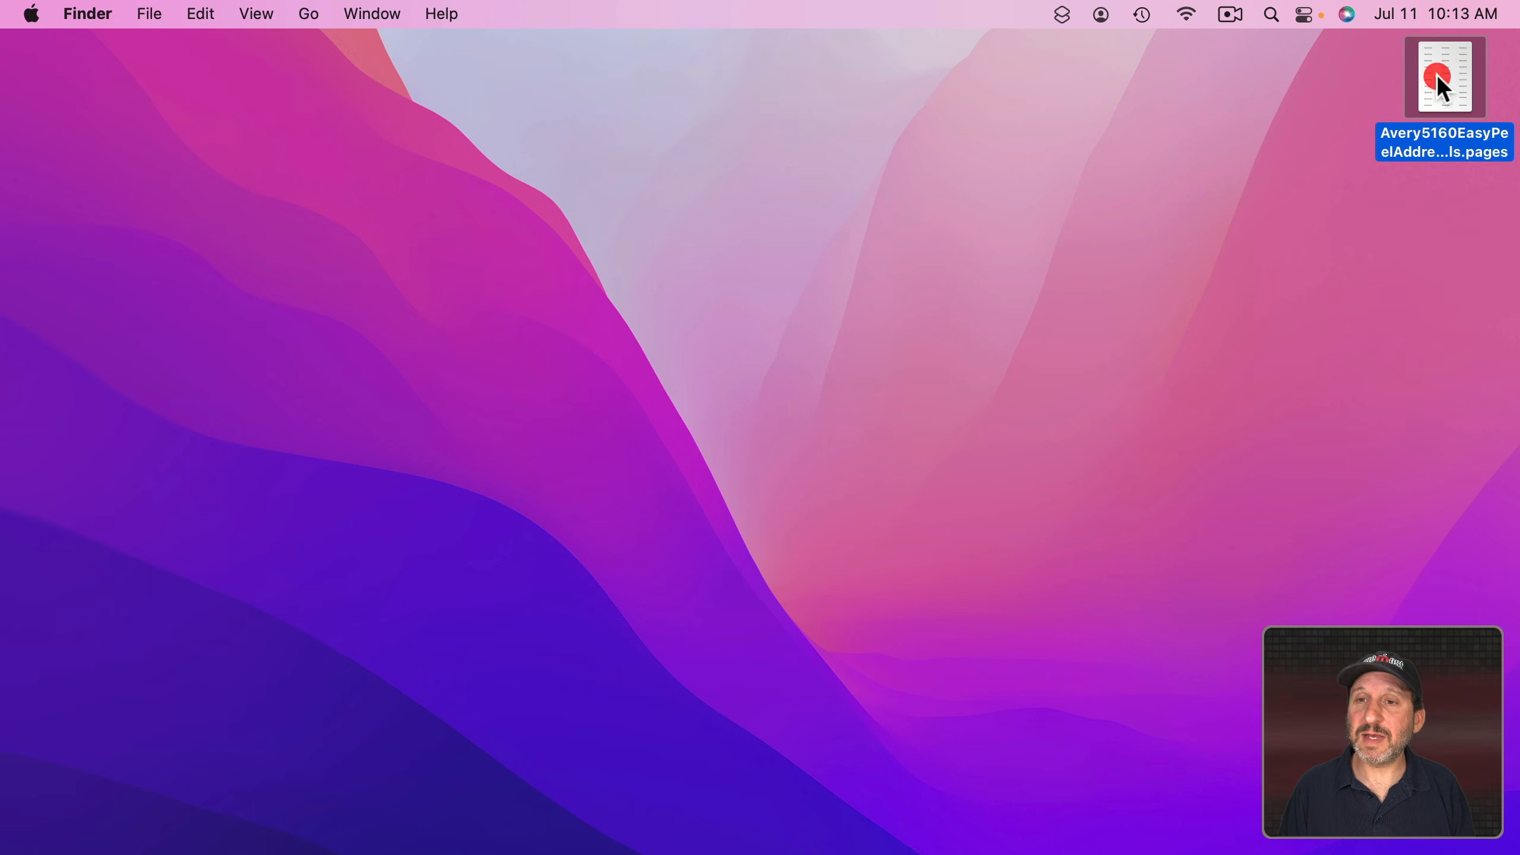
# Open the downloaded Avery5160EasyPeelAddressLabels.pages file and move its window so all three label columns can be seen.
pyautogui.doubleClick(1439, 78)
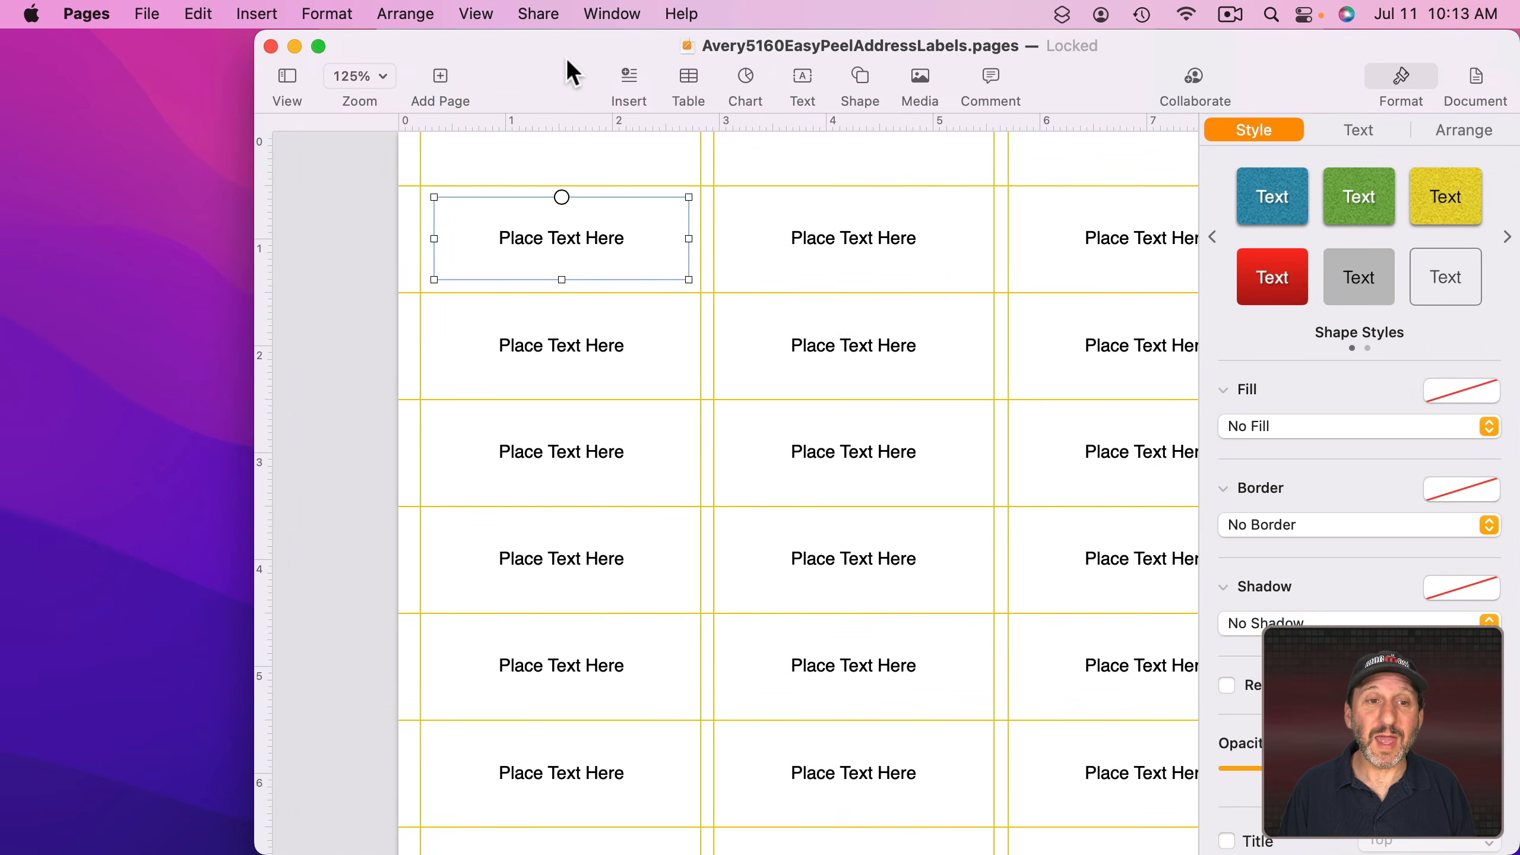
pyautogui.moveTo(568, 59); pyautogui.dragTo(405, 59)
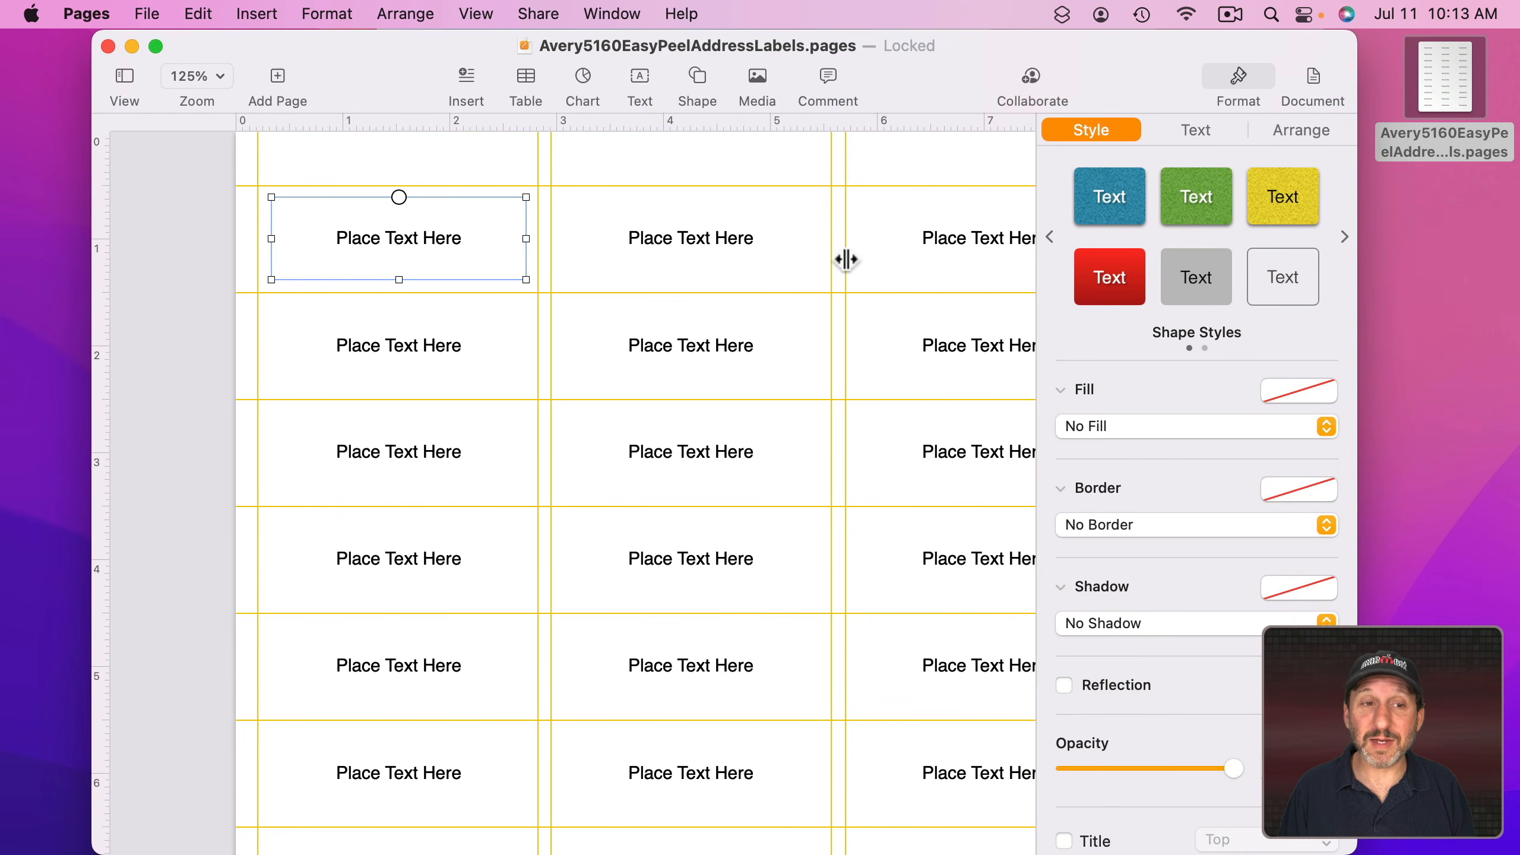
pyautogui.hscroll(5, 846, 260)
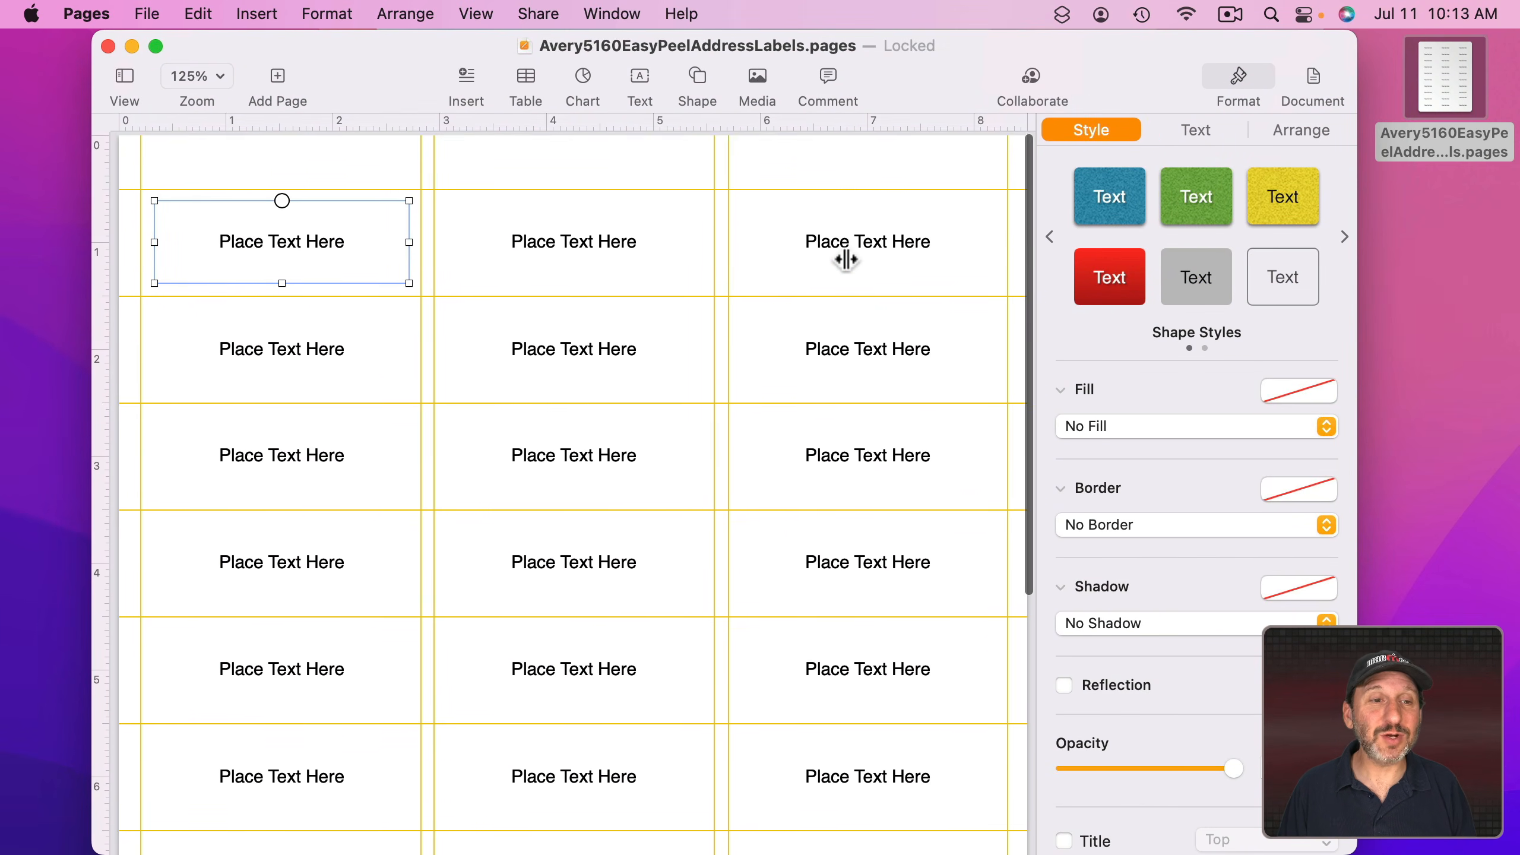
# Copy the address cells of the Combo column in Numbers and paste them over the first label's placeholder text in Pages.
pyautogui.click(535, 246)
pyautogui.press('super+Tab')
pyautogui.click(863, 173)
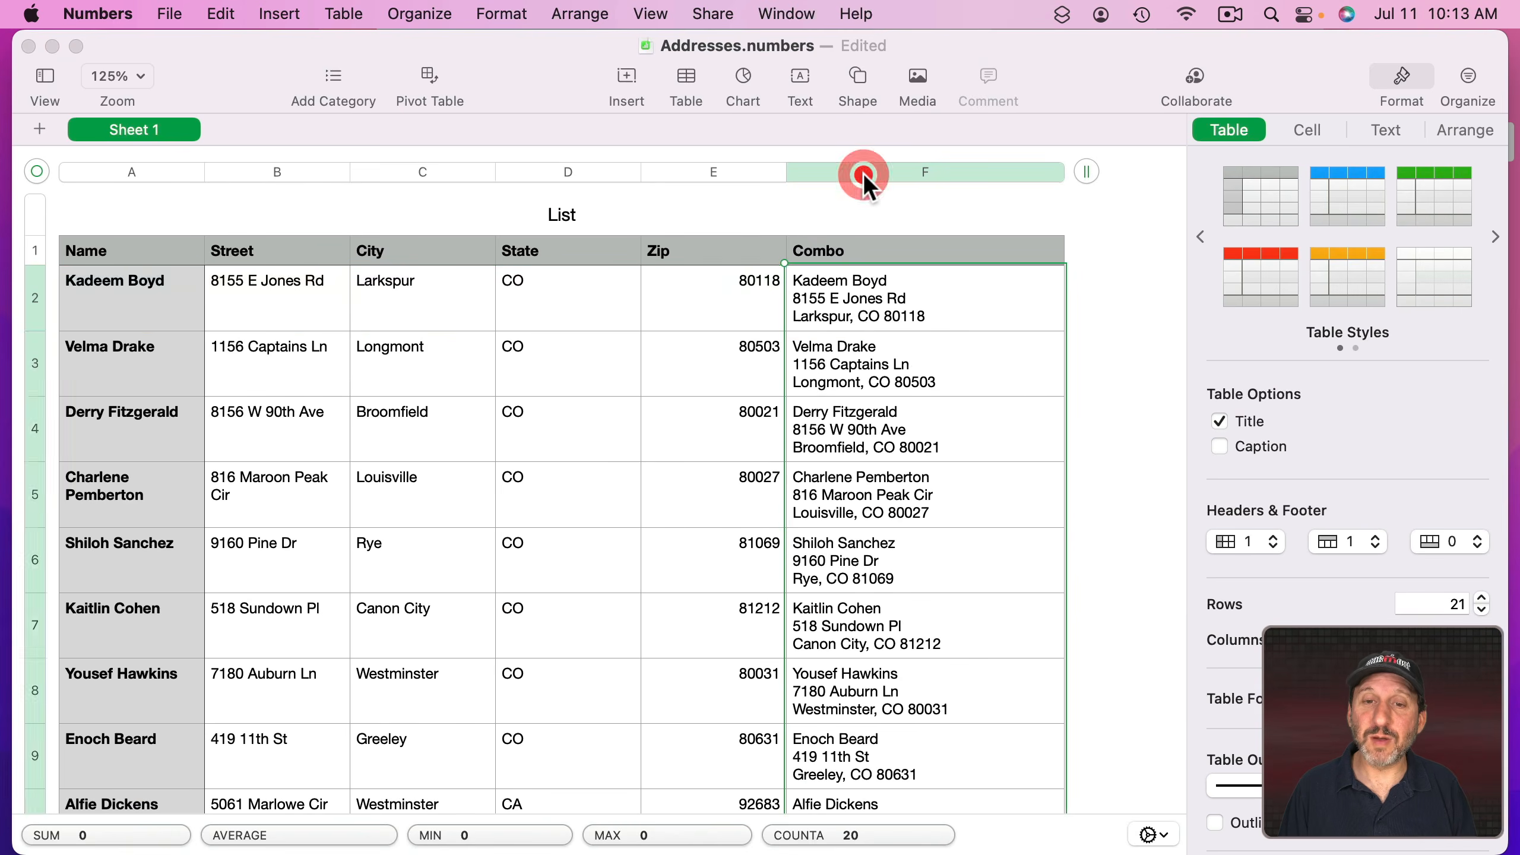
pyautogui.press('super+c')
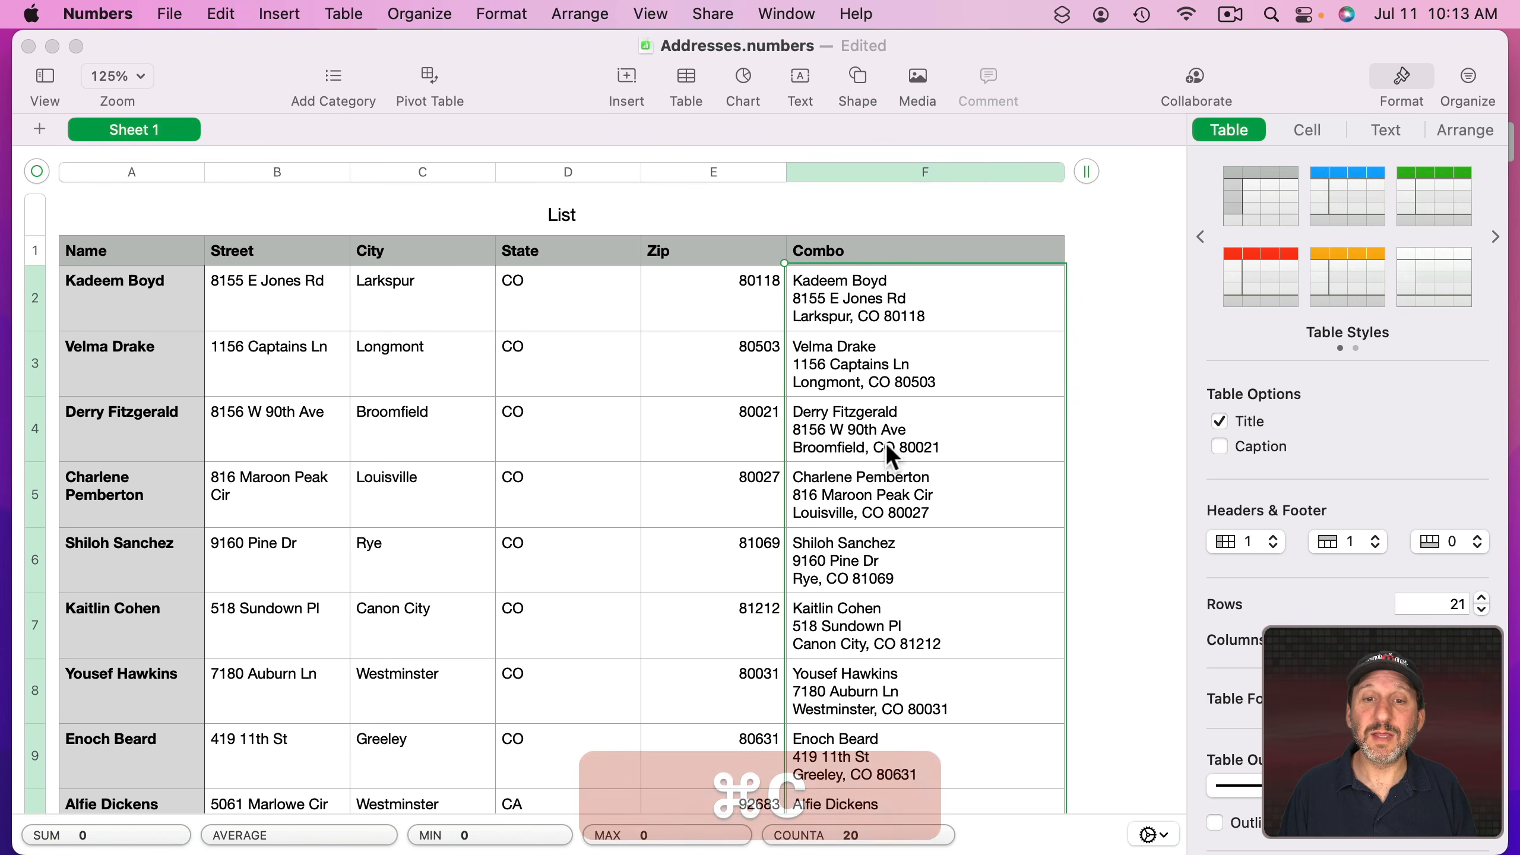
pyautogui.press('super+a')
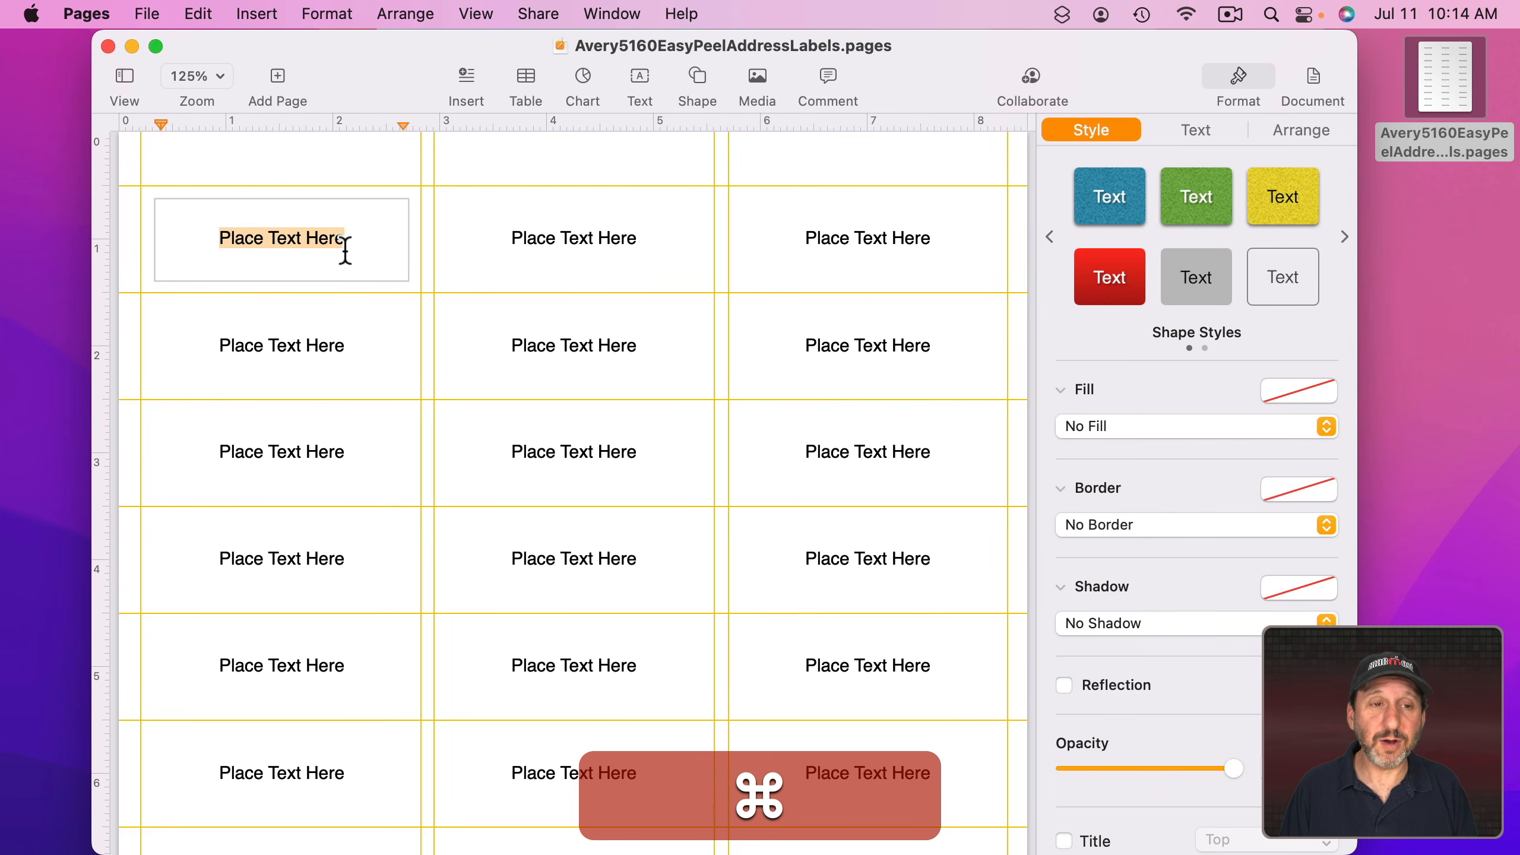
pyautogui.press('super+v')
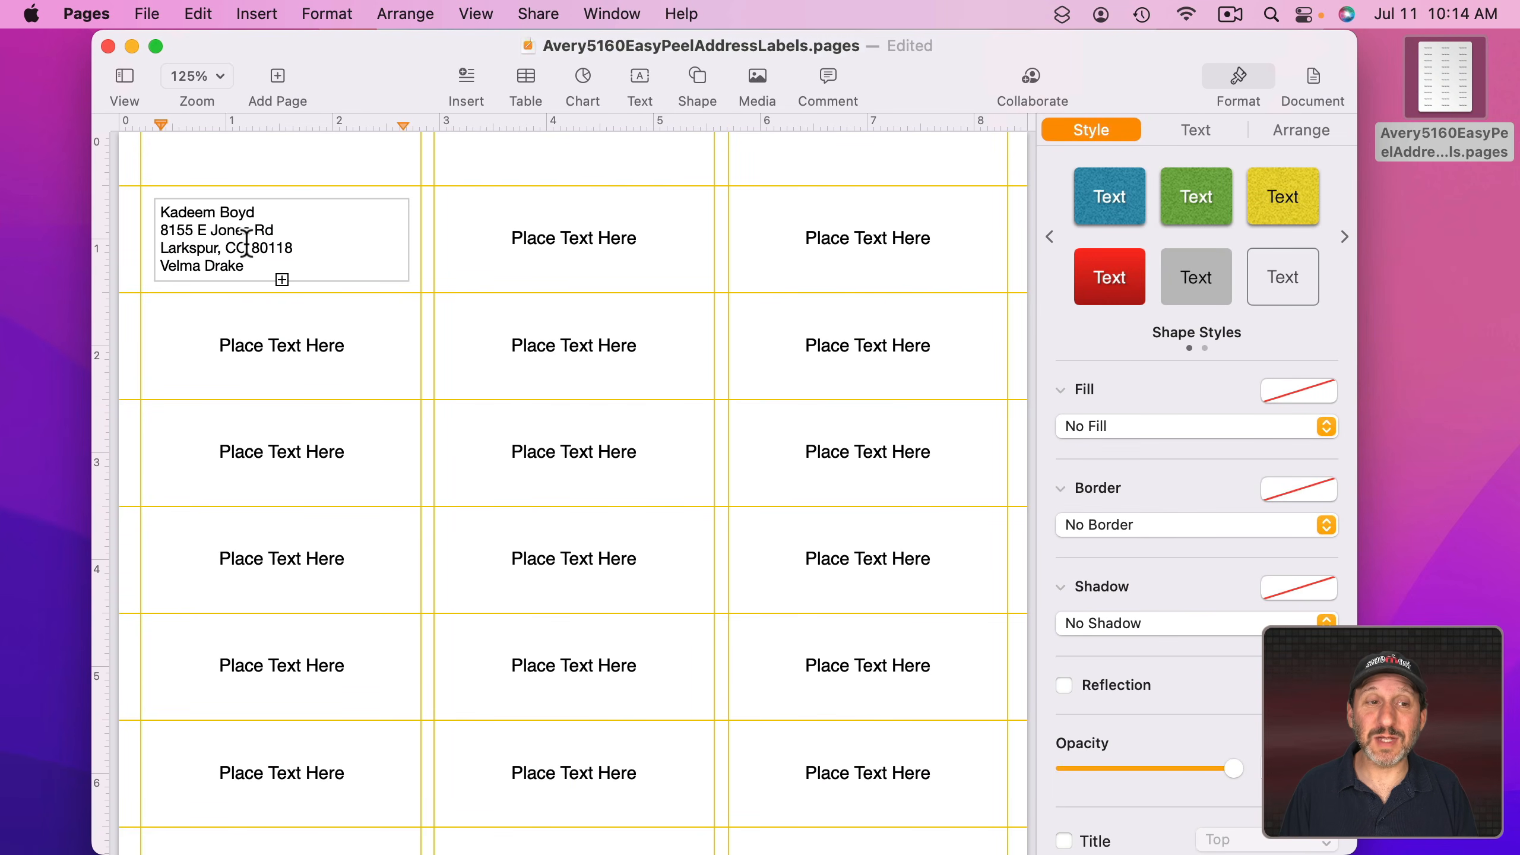
# Link the text boxes in the upper rows of the Avery sheet into one text flow starting from the first label.
pyautogui.click(499, 233)
pyautogui.click(228, 237)
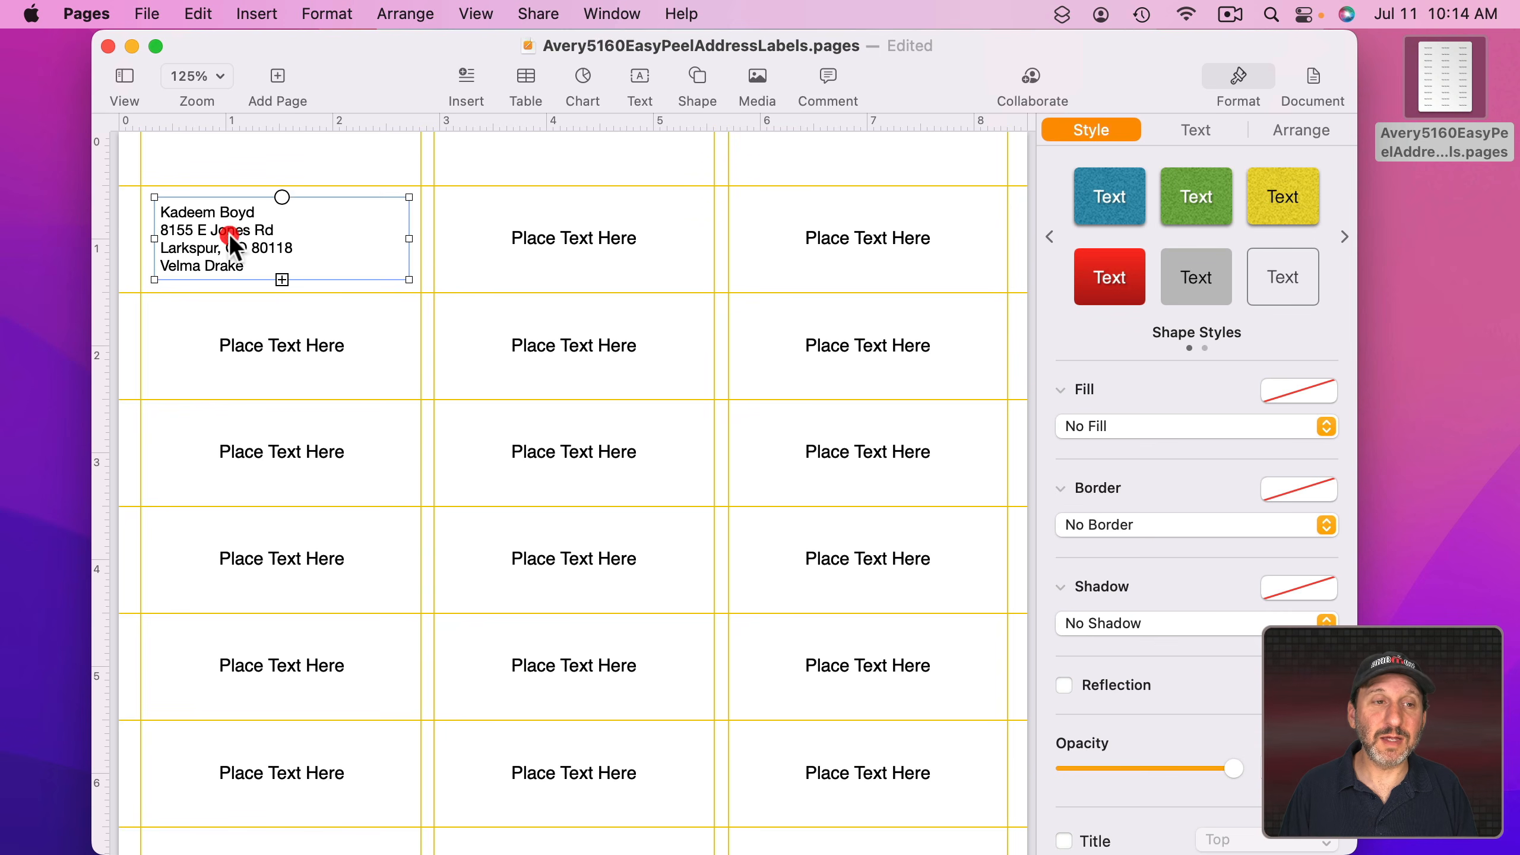
pyautogui.click(282, 197)
pyautogui.click(532, 220)
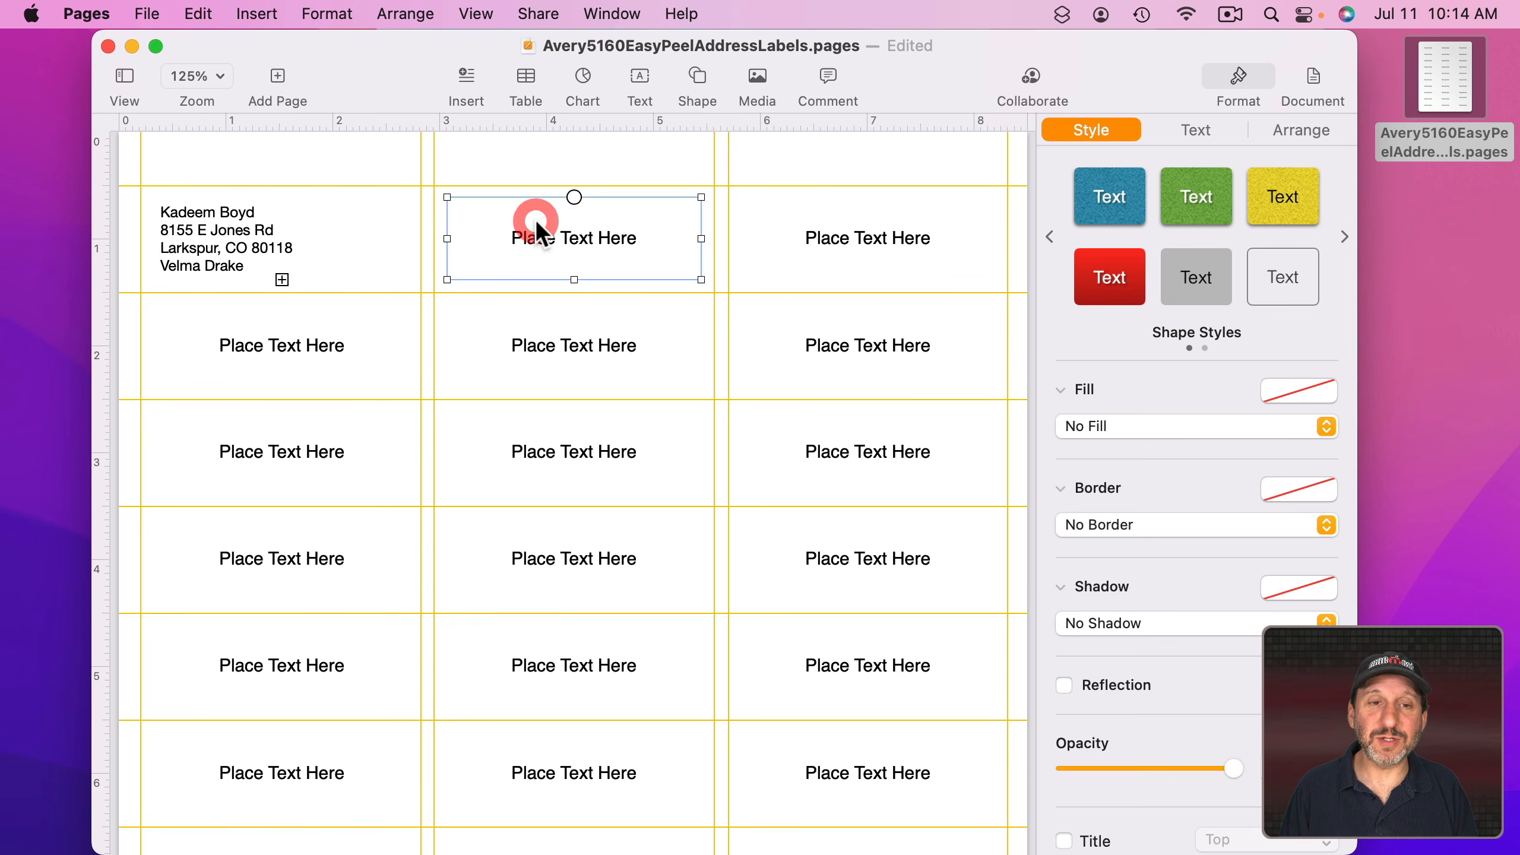
pyautogui.click(573, 195)
pyautogui.click(580, 197)
pyautogui.click(620, 247)
pyautogui.click(814, 247)
pyautogui.click(868, 197)
pyautogui.click(579, 304)
pyautogui.click(634, 360)
pyautogui.click(578, 412)
pyautogui.click(634, 469)
pyautogui.click(579, 519)
pyautogui.click(648, 577)
pyautogui.click(826, 661)
pyautogui.click(868, 624)
pyautogui.click(642, 778)
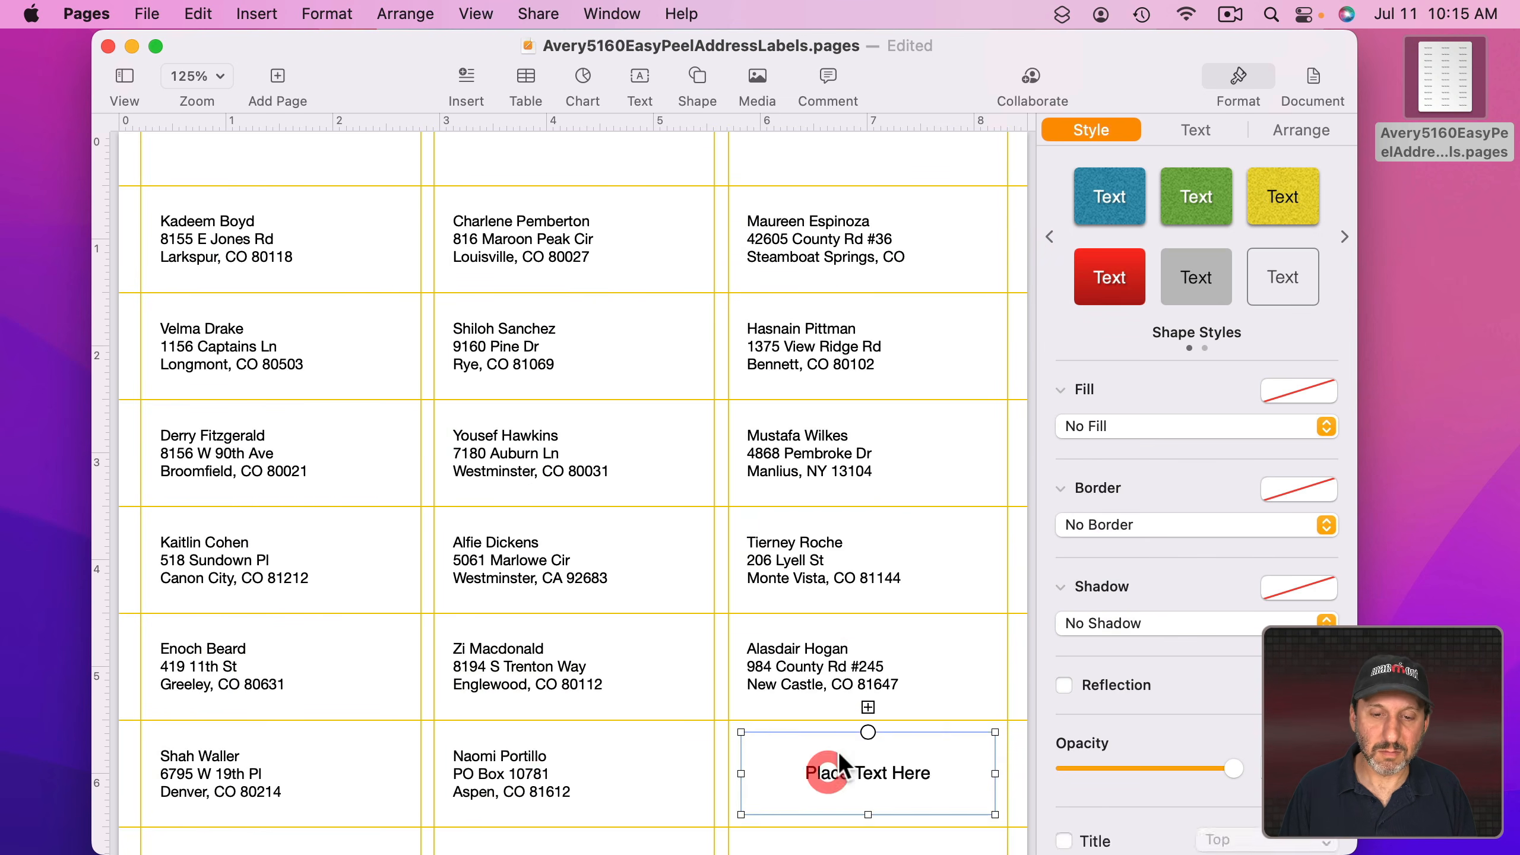
# Link the remaining placeholder boxes down to the tenth row into the same text flow.
pyautogui.click(820, 772)
pyautogui.scroll(-5, 820, 773)
pyautogui.click(577, 567)
pyautogui.click(576, 673)
pyautogui.click(632, 729)
pyautogui.click(575, 780)
pyautogui.click(618, 735)
pyautogui.scroll(-3, 614, 746)
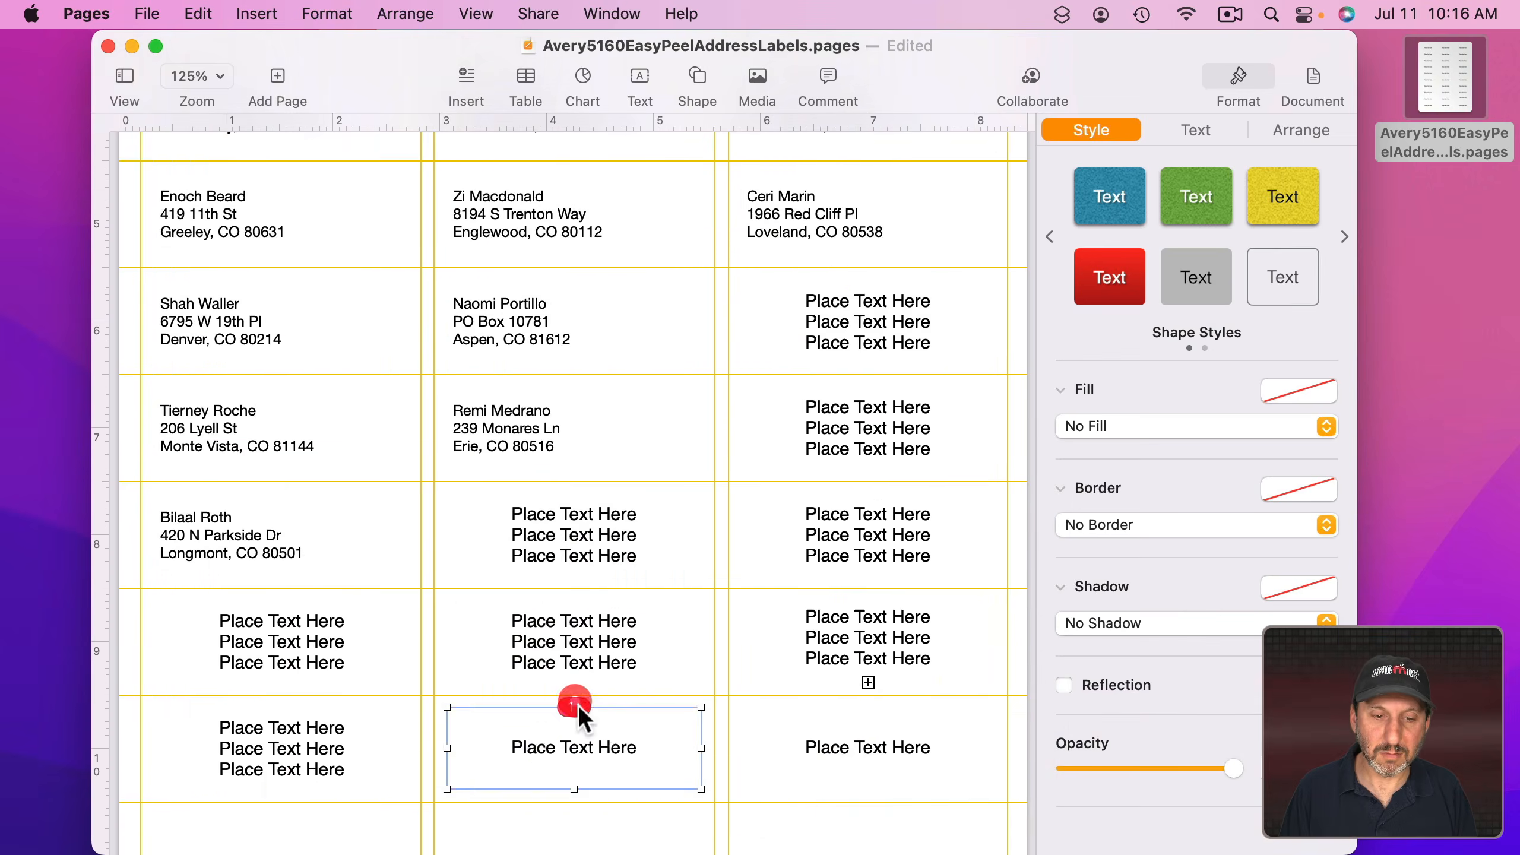
# Delete all the text in the linked boxes, paste the copied addresses again, and check the labels down the sheet.
pyautogui.scroll(8, 826, 658)
pyautogui.click(243, 271)
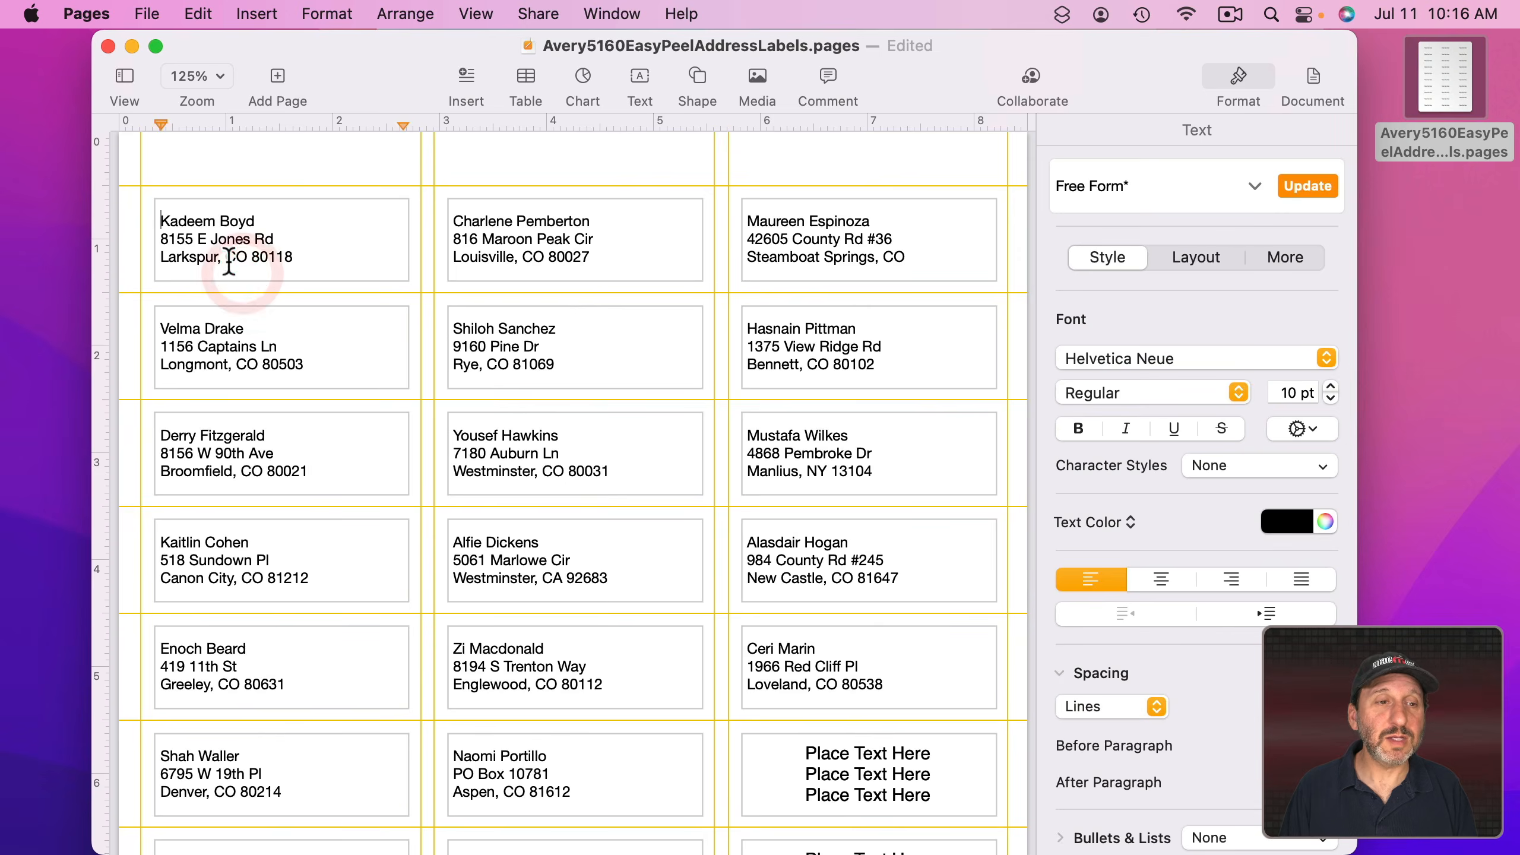
pyautogui.press('super+a')
pyautogui.press('super+BackSpace')
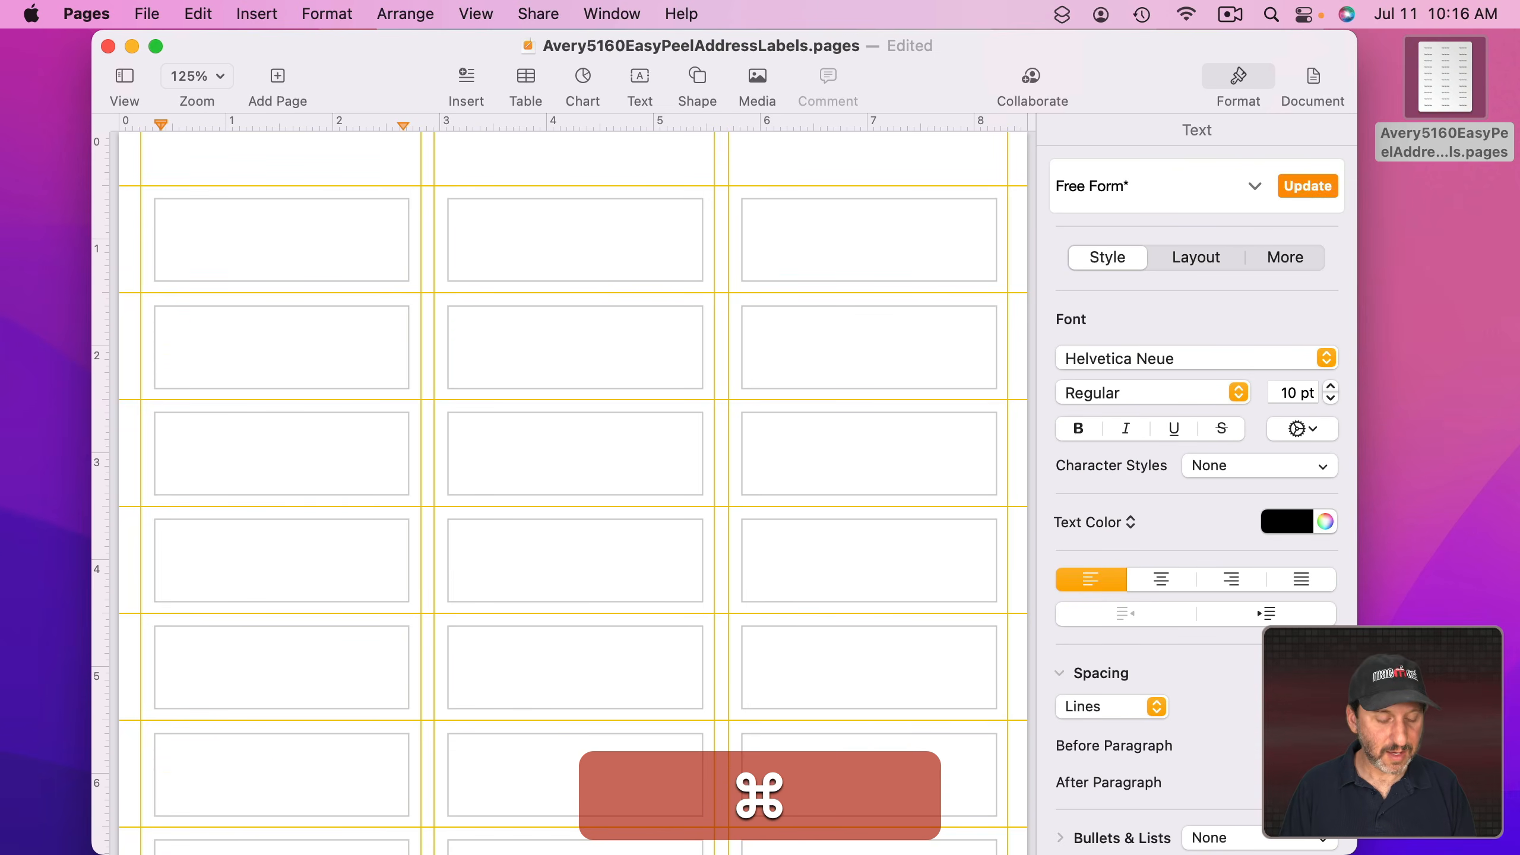
pyautogui.press('super+v')
pyautogui.scroll(2, 395, 237)
pyautogui.scroll(-6, 709, 584)
pyautogui.scroll(-1, 710, 584)
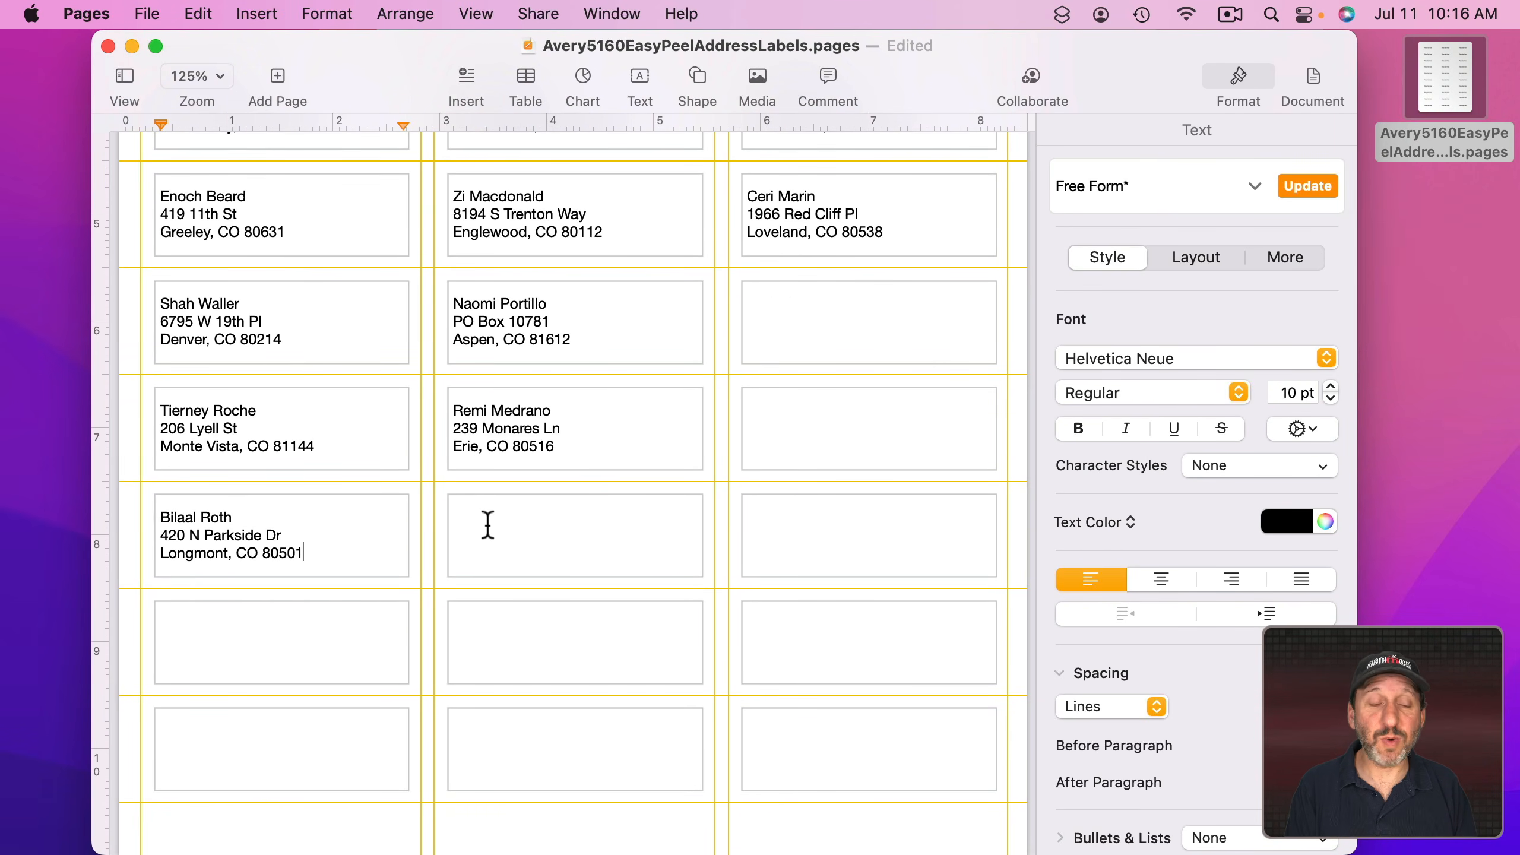
# Paste the copied addresses again on a new line after the last address to fill the remaining labels.
pyautogui.press('Return')
pyautogui.press('cmd+v')
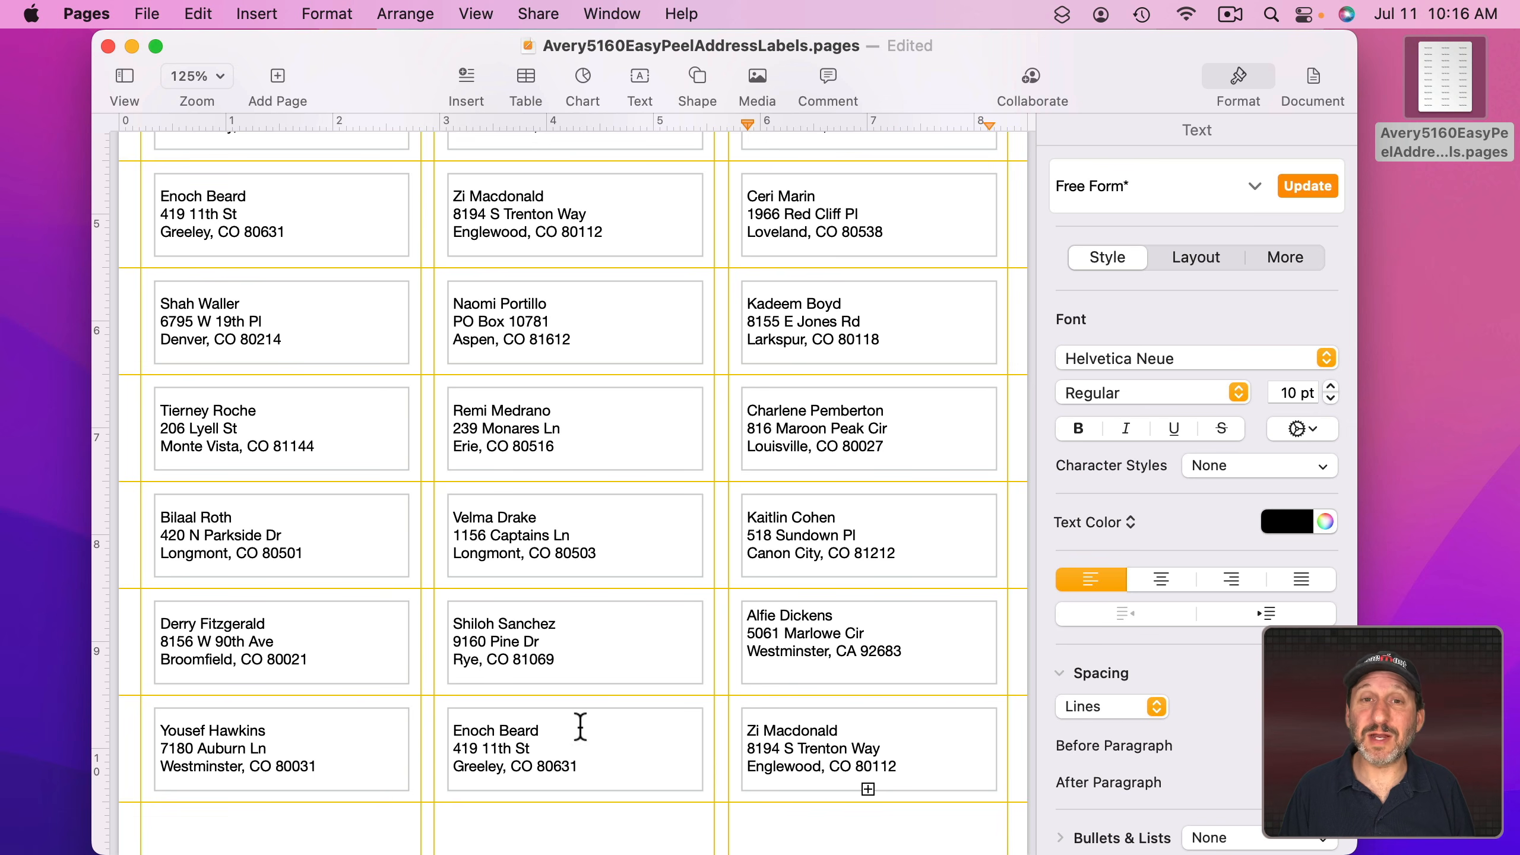
# Delete the addresses shown from the first label through the last, and remove the leftover blank line in the first label.
pyautogui.click(899, 766)
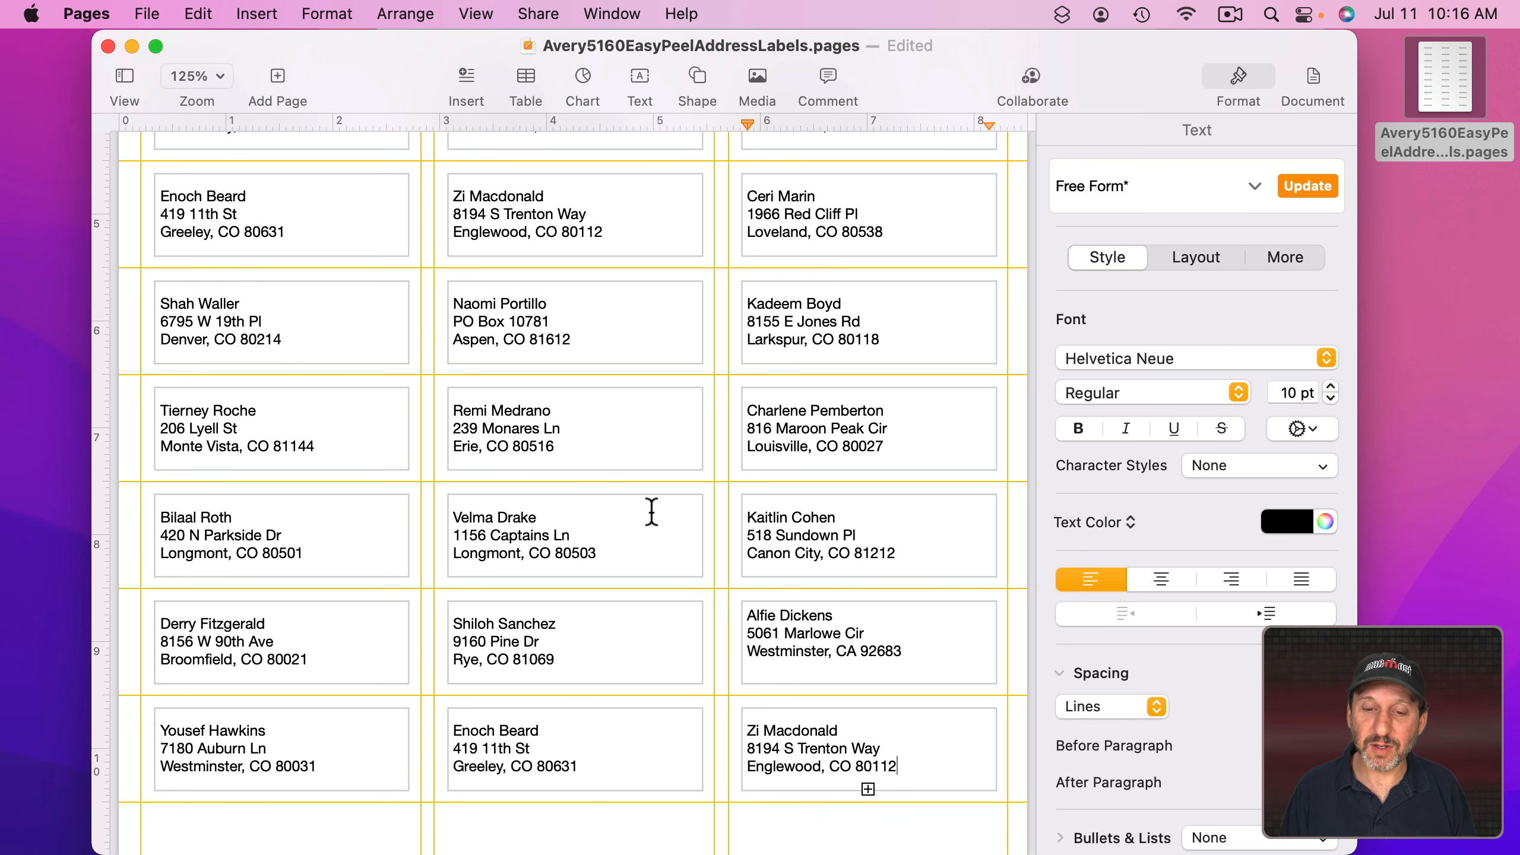
pyautogui.scroll(10, 652, 513)
pyautogui.keyDown('shift'); pyautogui.click(161, 221); pyautogui.keyUp('shift')
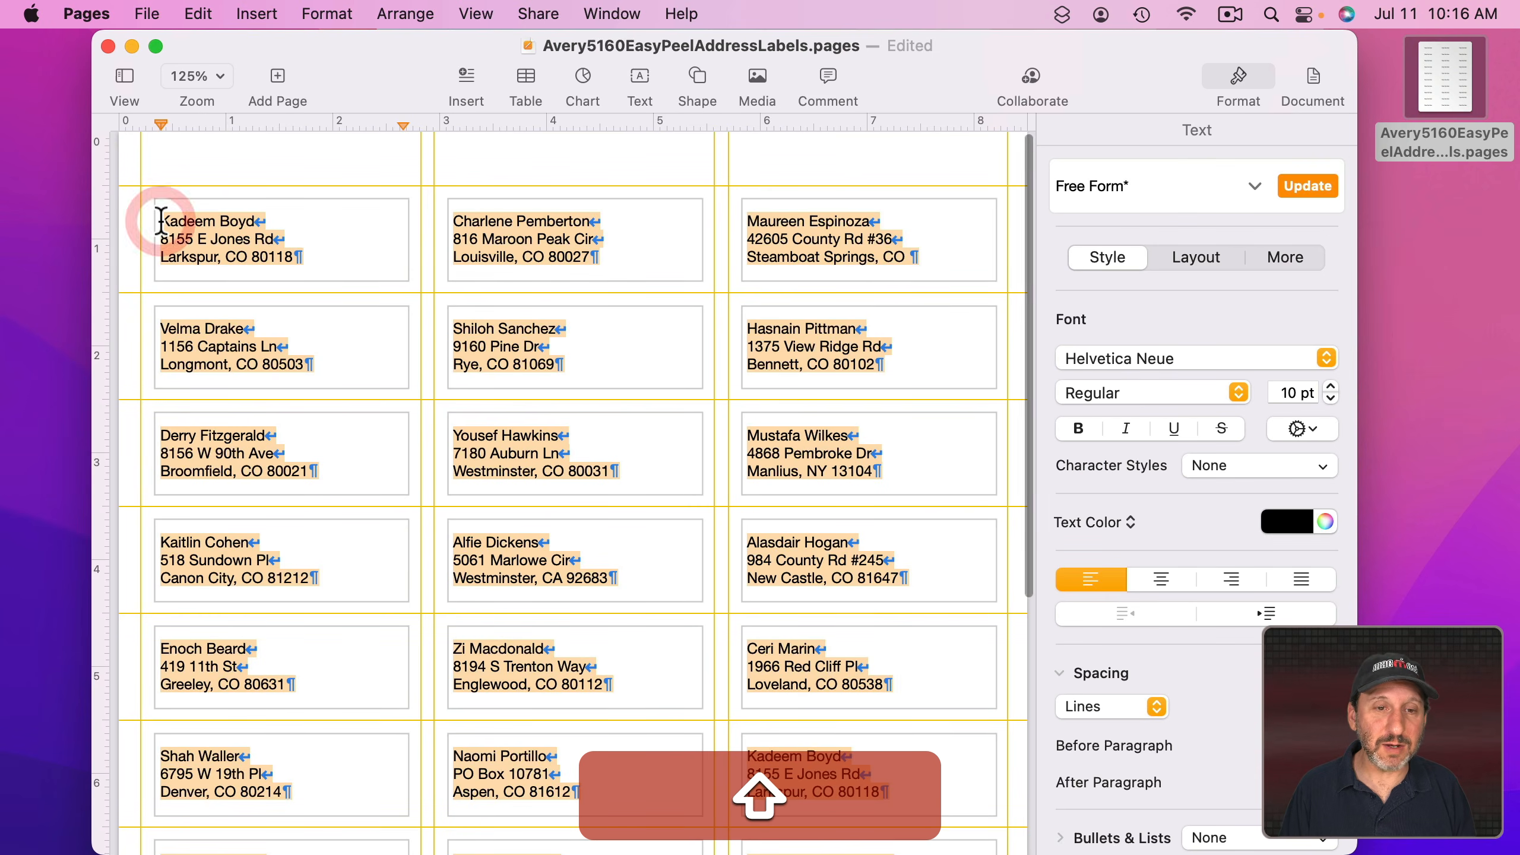
pyautogui.press('BackSpace')
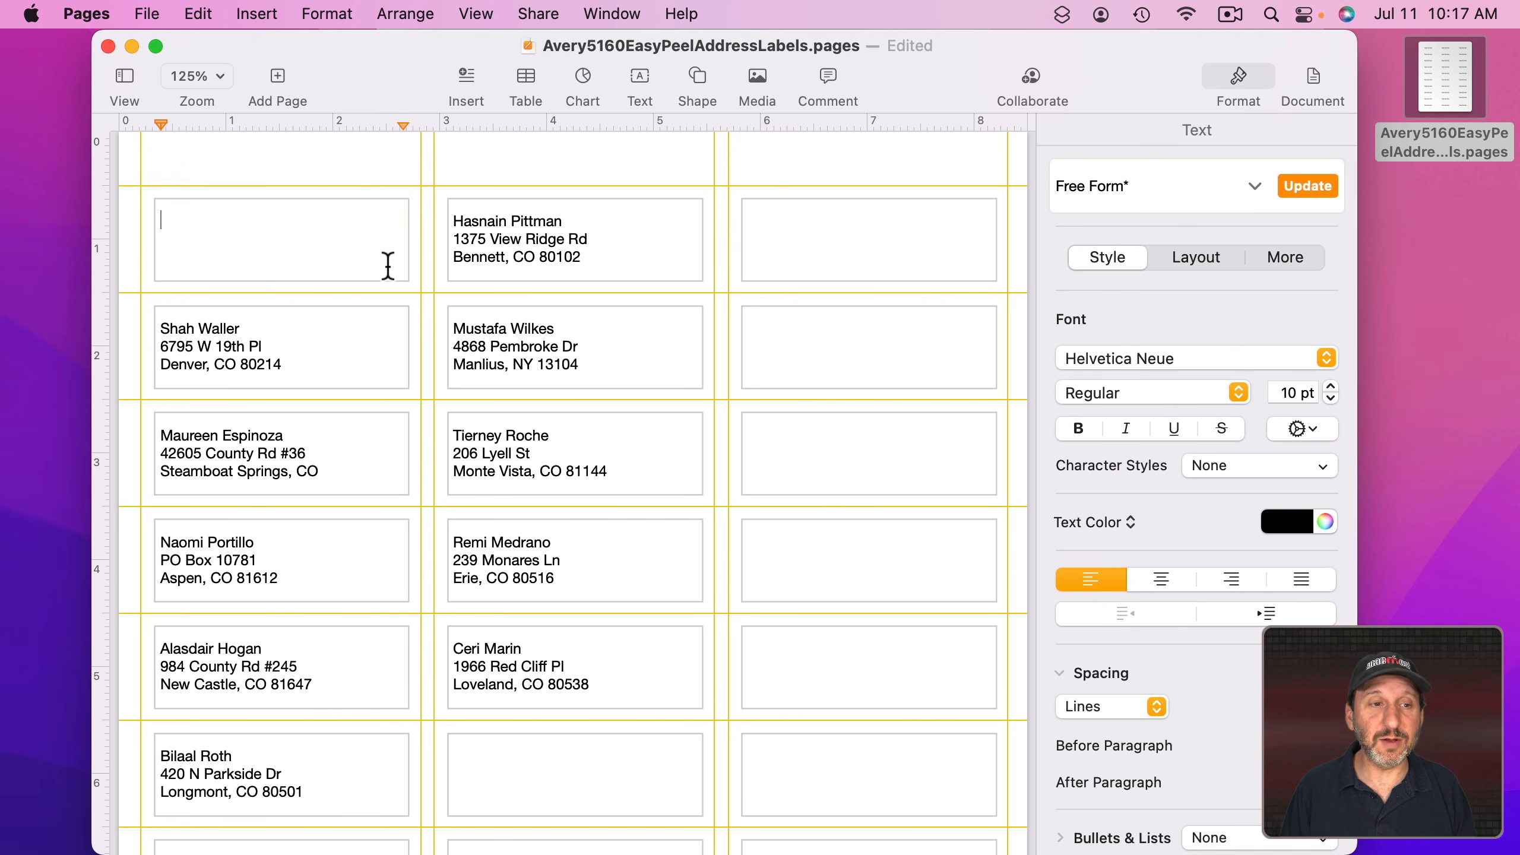
pyautogui.press('Right')
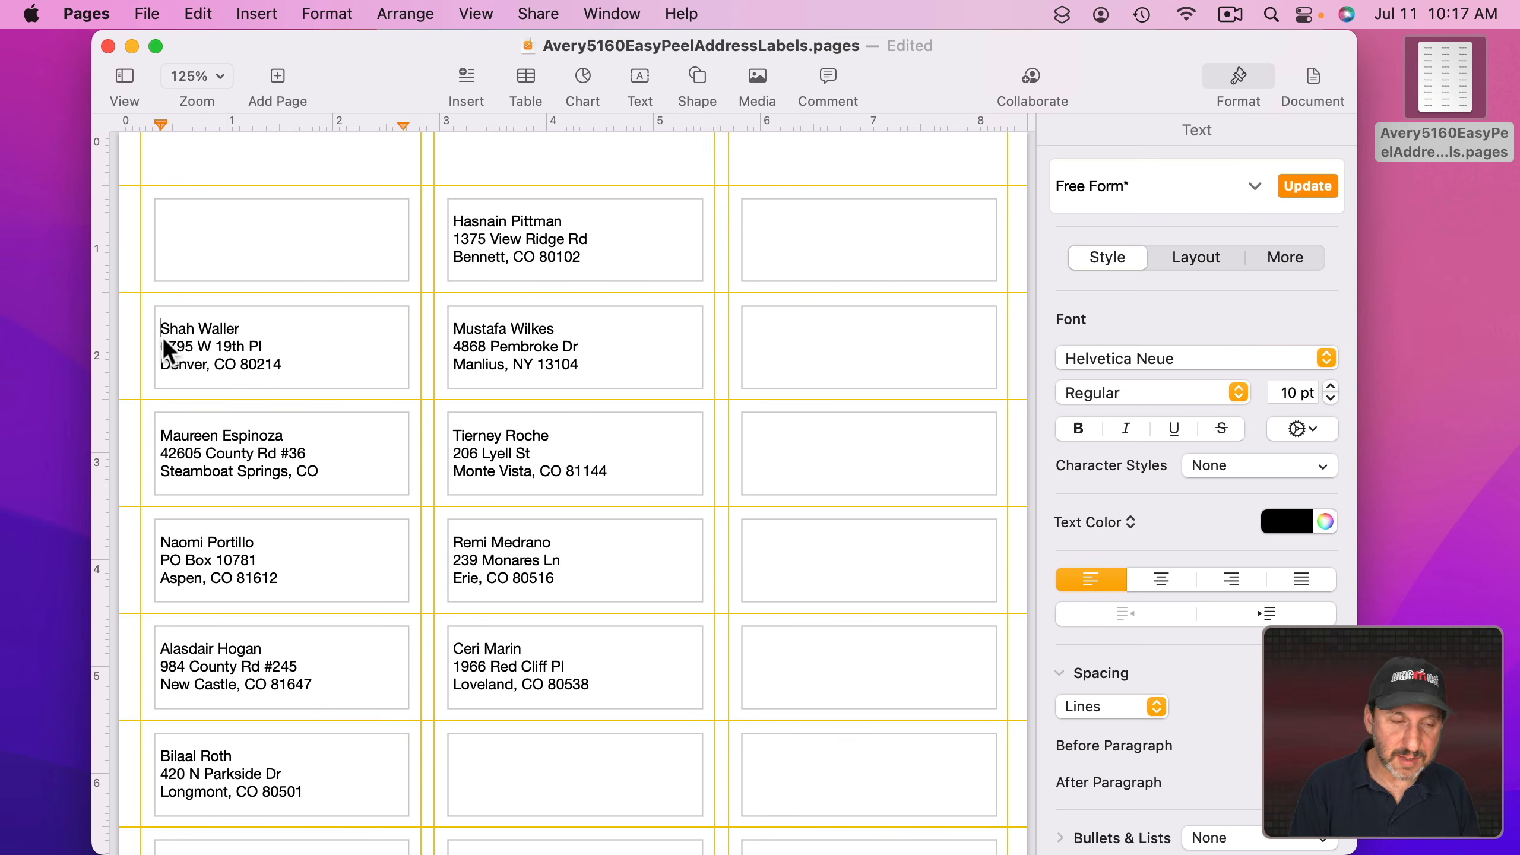
pyautogui.press('BackSpace')
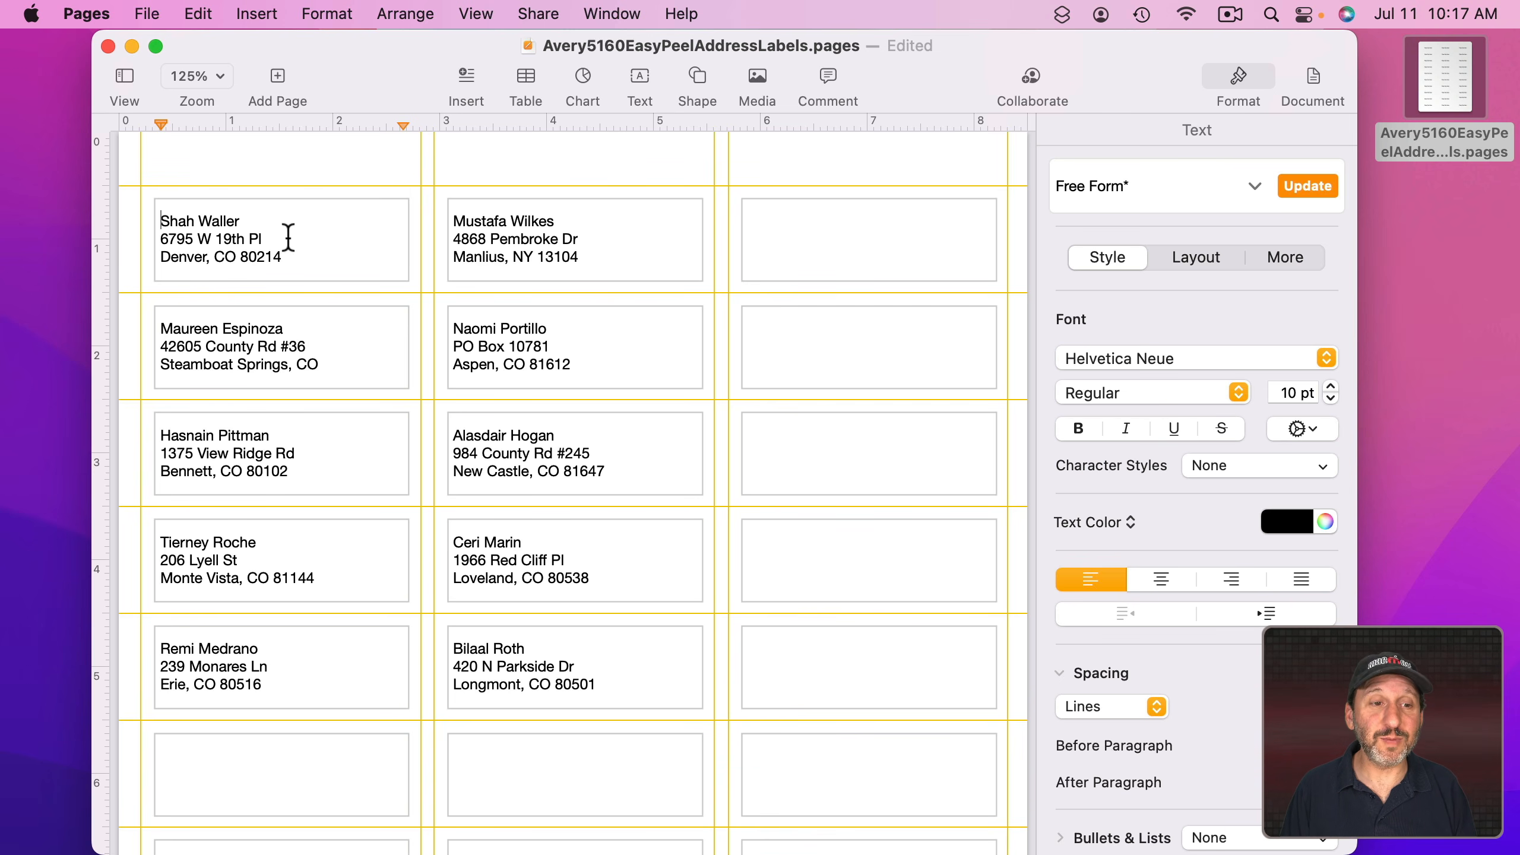
# Format all the label text as Helvetica Bold at 11 pt and center it horizontally.
pyautogui.press('super+a')
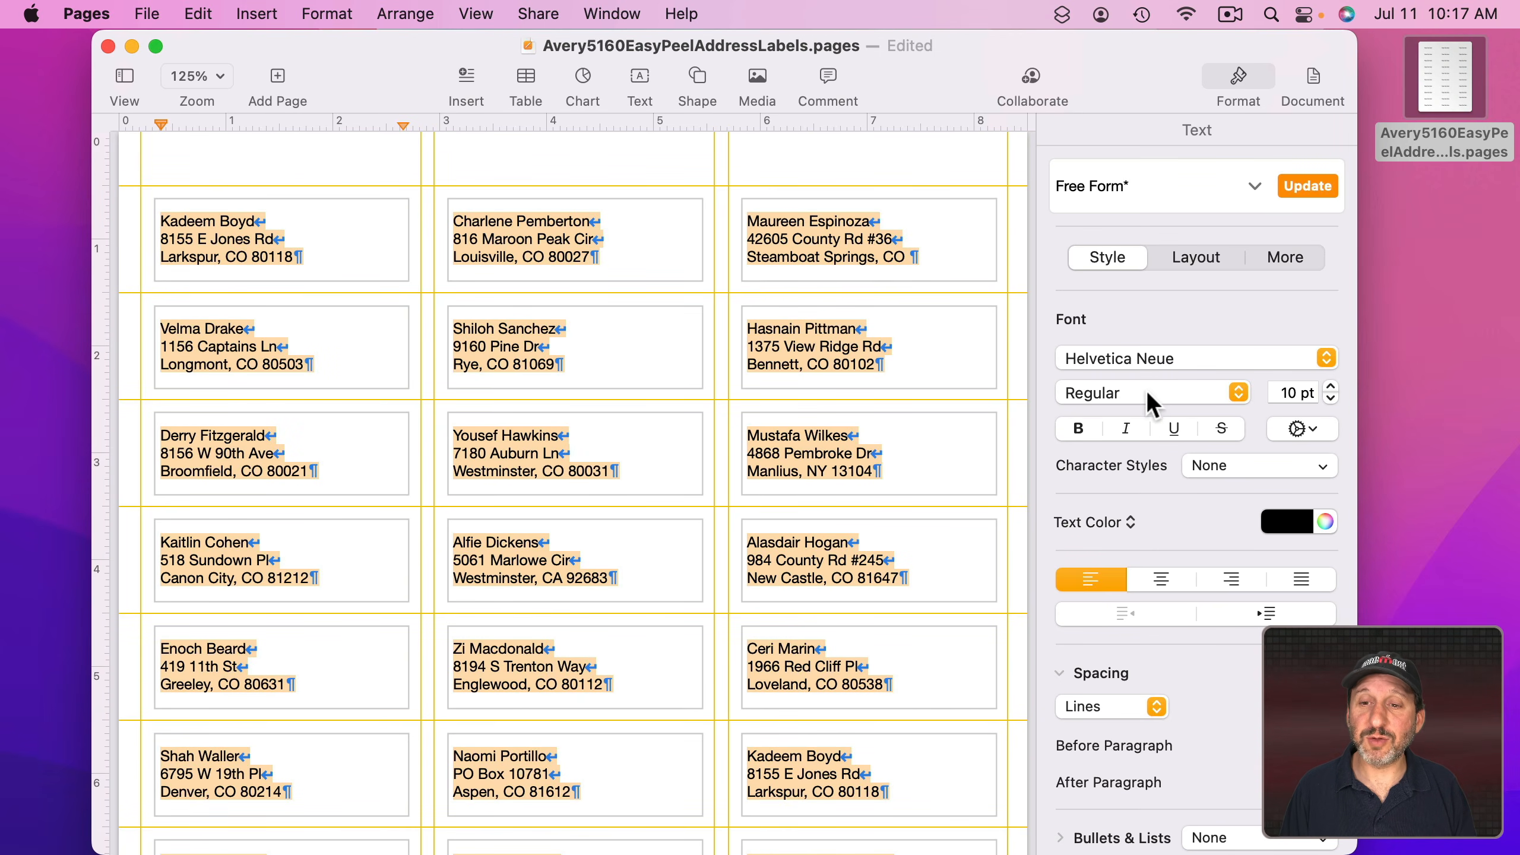
pyautogui.click(1185, 359)
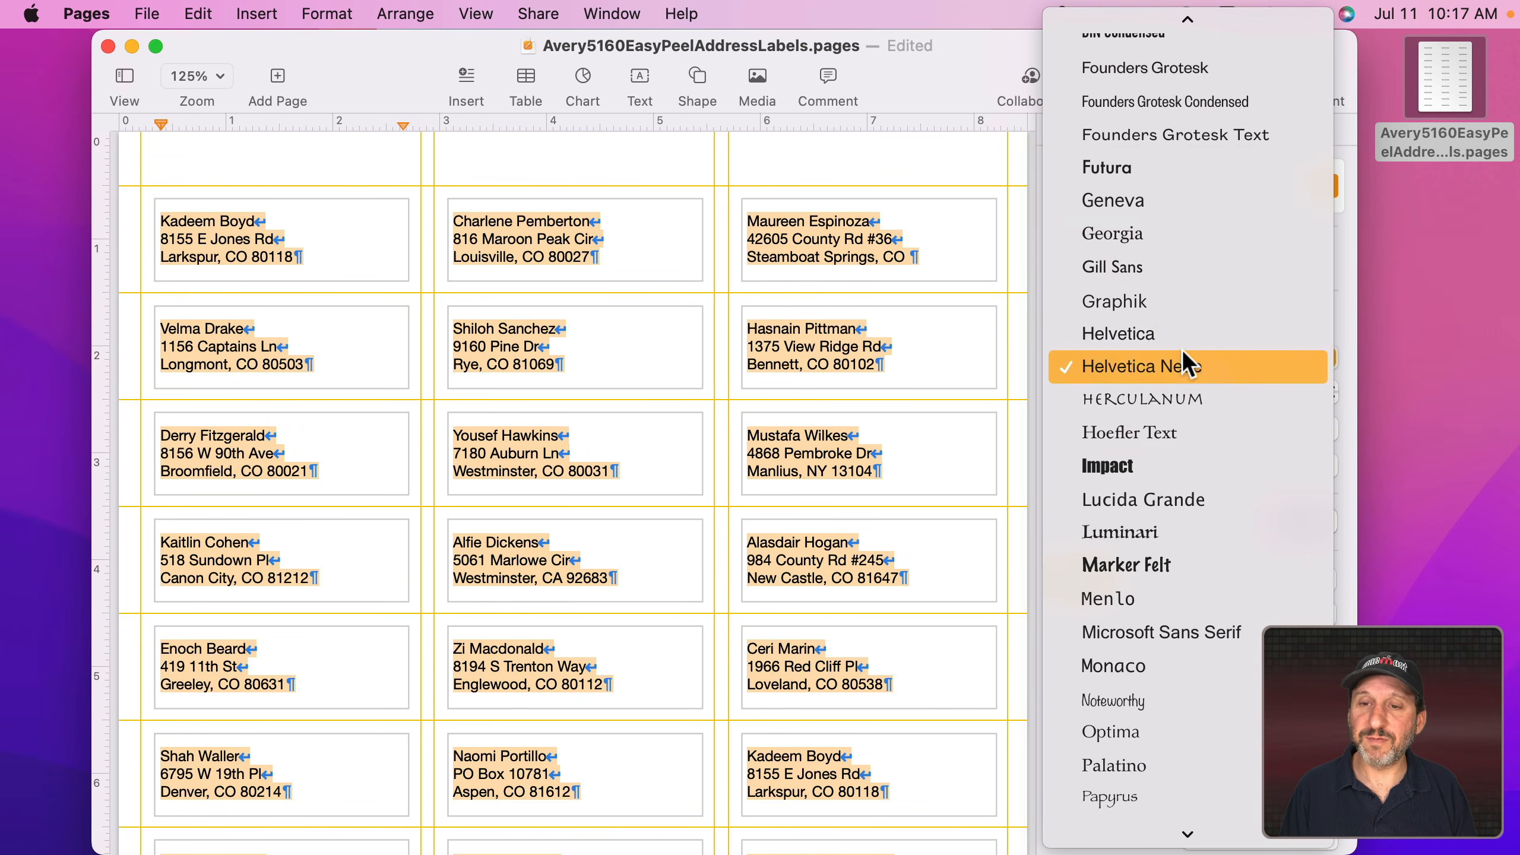
pyautogui.click(1181, 342)
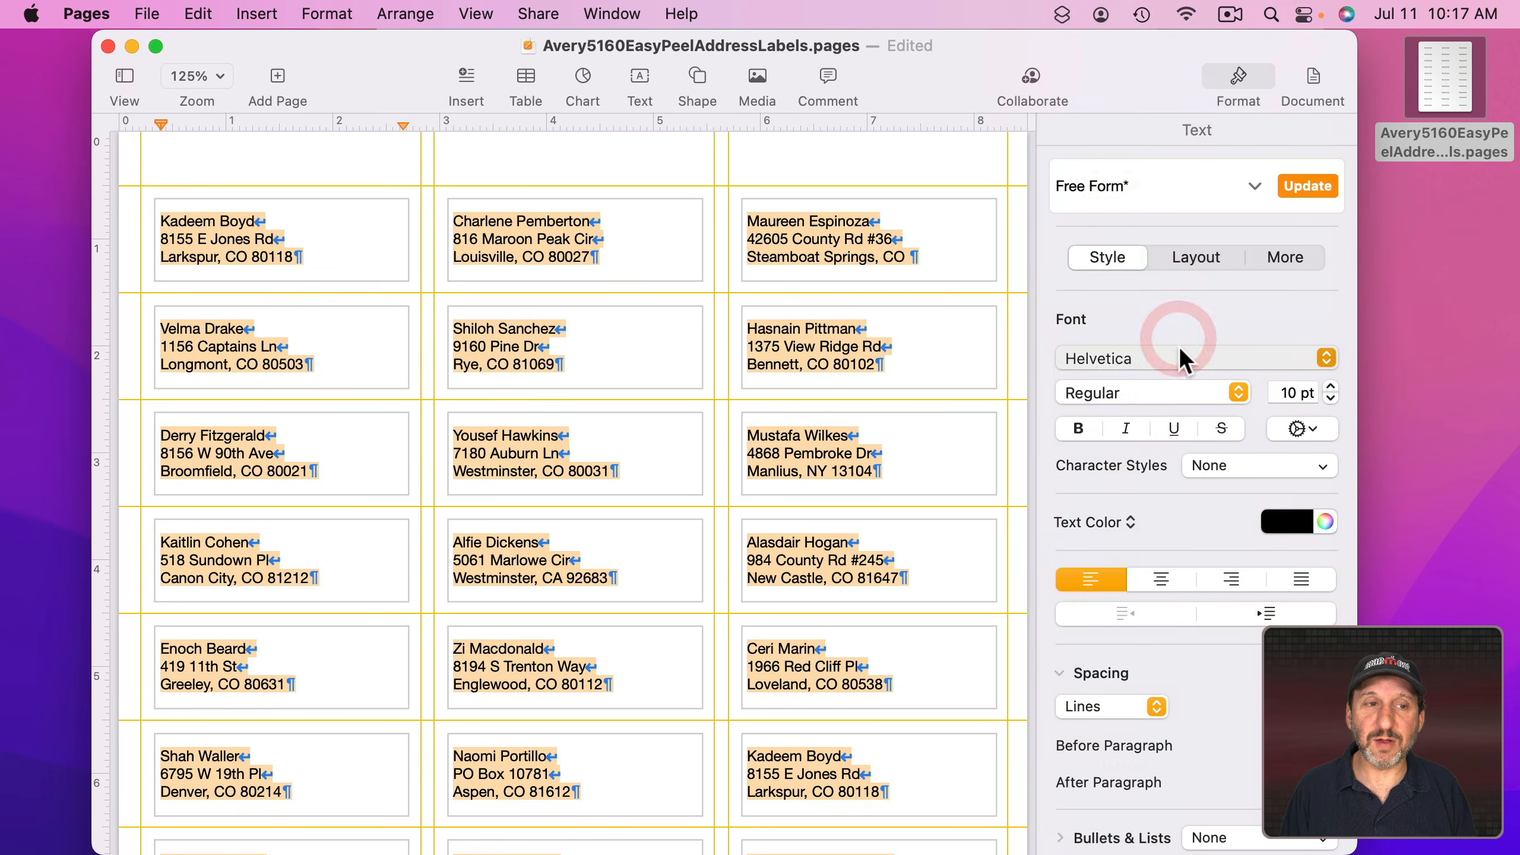
pyautogui.click(1079, 429)
pyautogui.click(1331, 386)
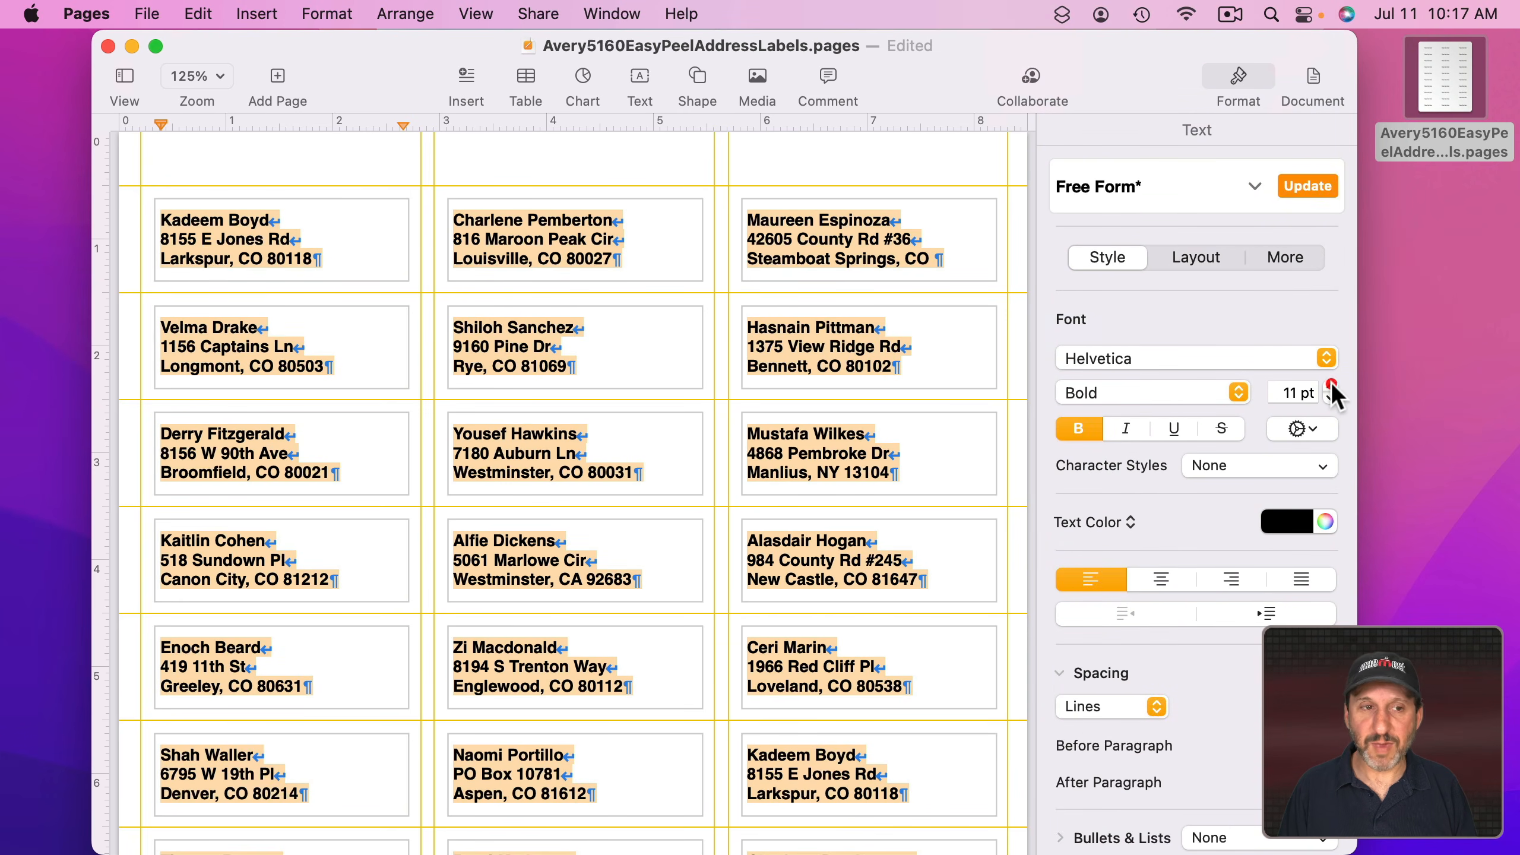
pyautogui.click(1161, 579)
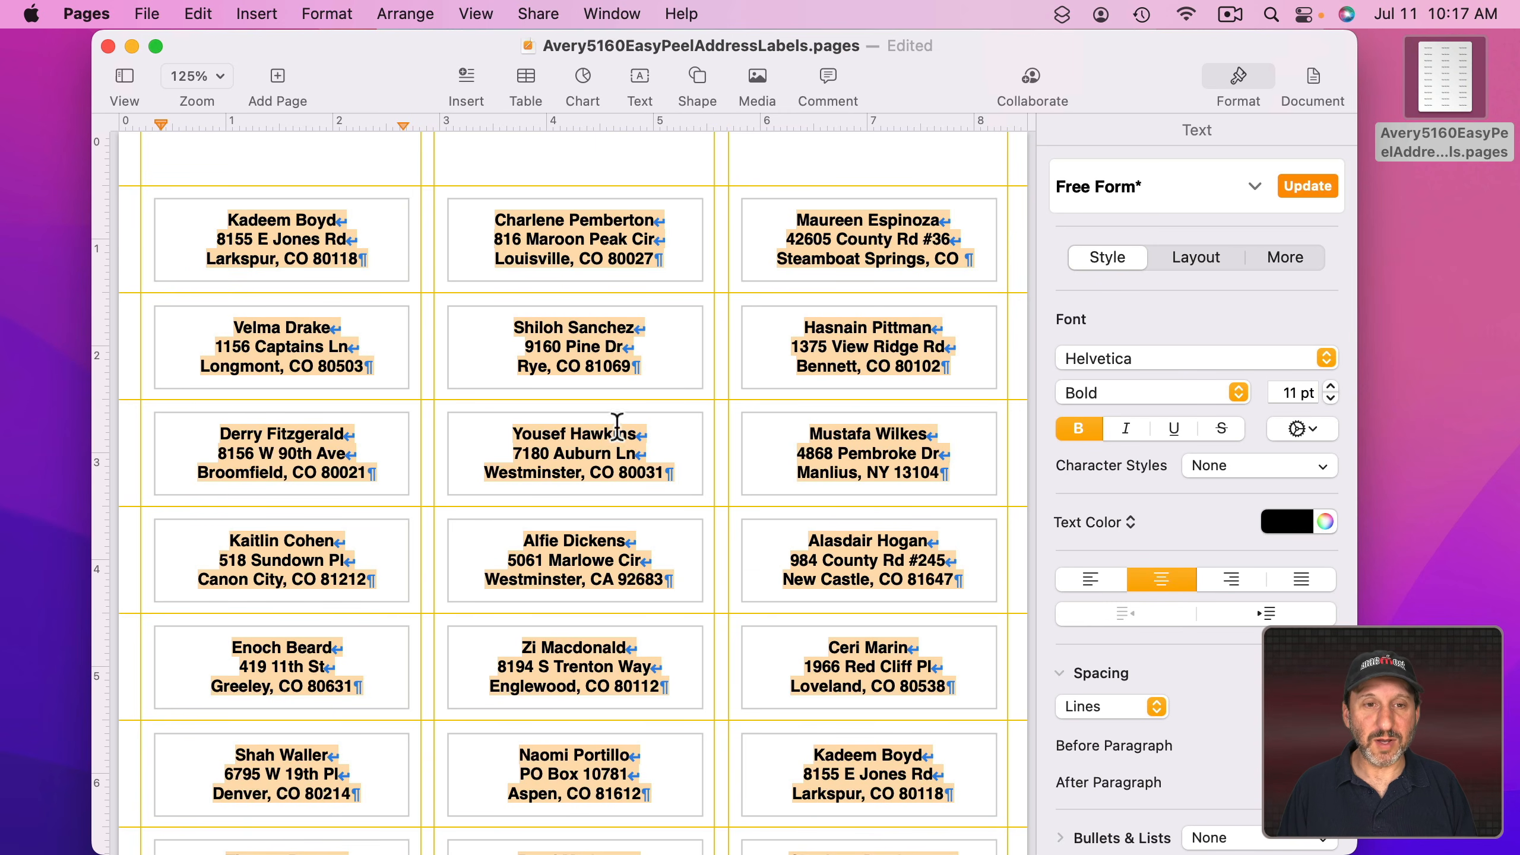
# Resize all the label text boxes to a height of 0.75 in and a width of 2.5 in.
pyautogui.click(173, 161)
pyautogui.press('super+a')
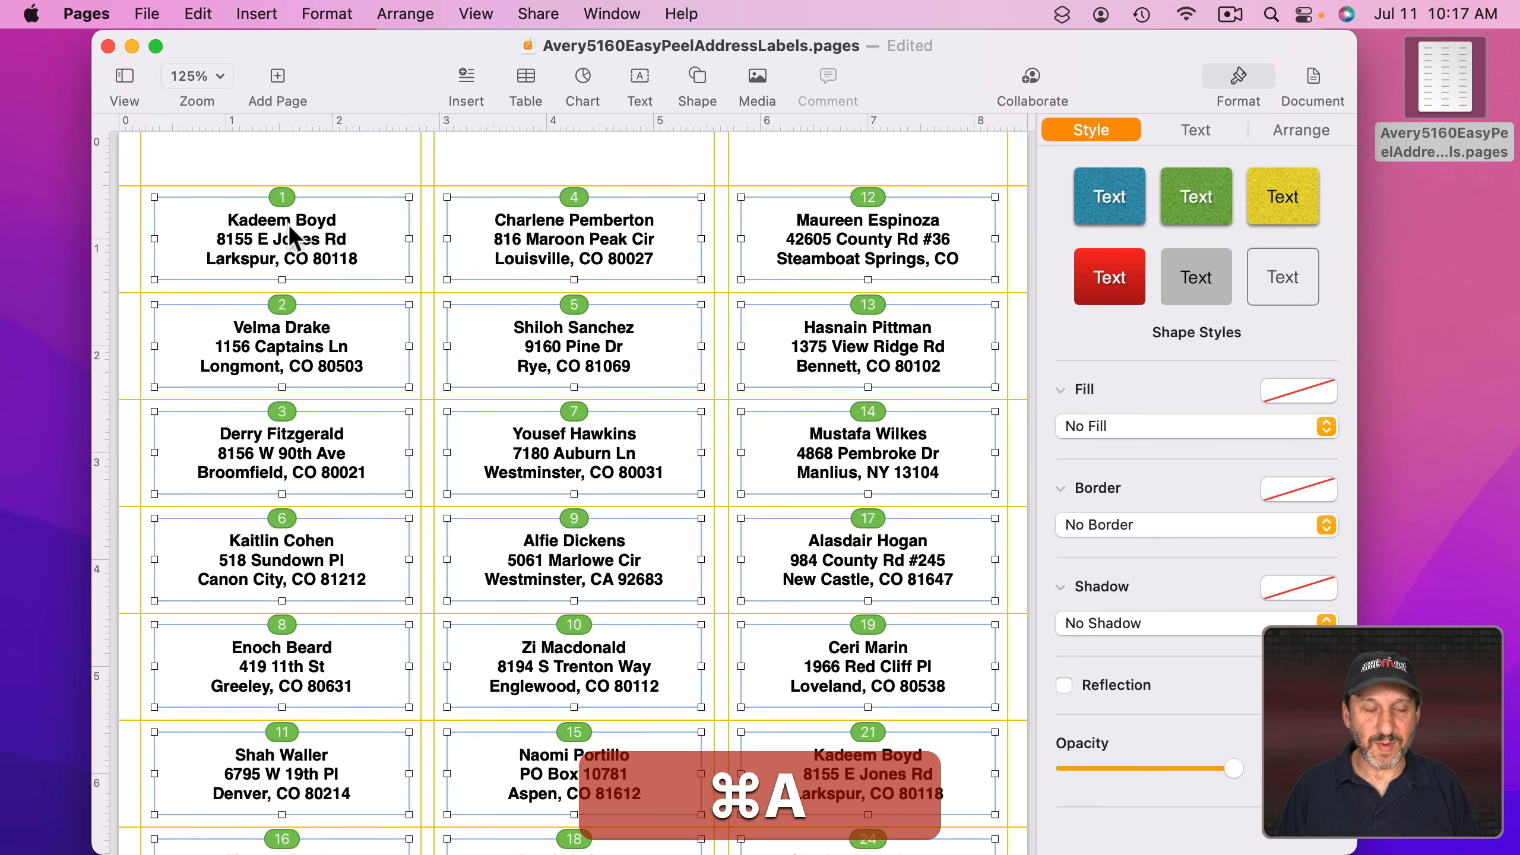
pyautogui.click(1307, 134)
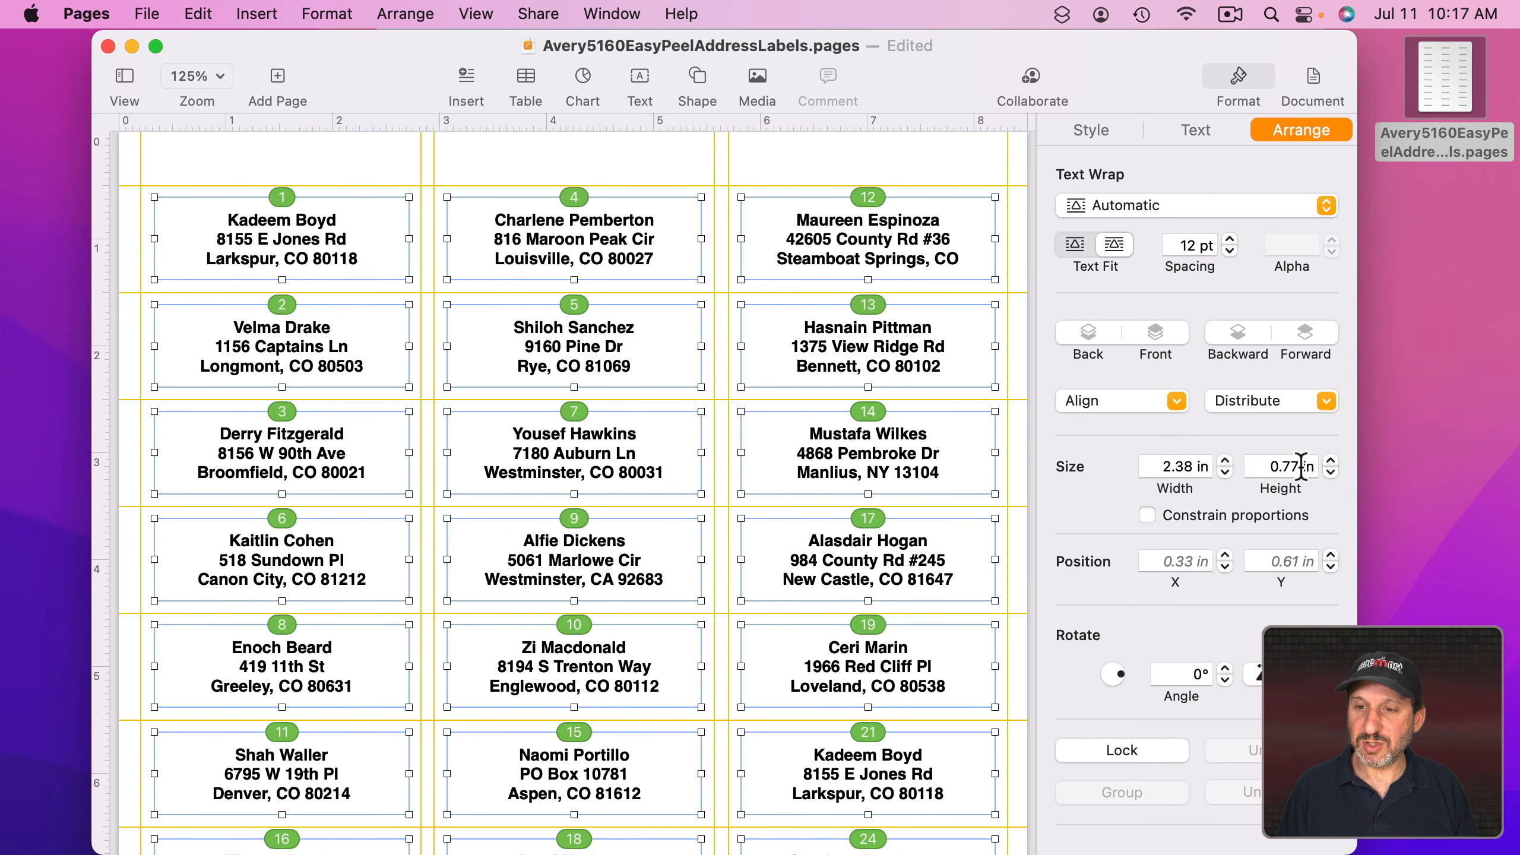
pyautogui.press('BackSpace')
pyautogui.write('5')
pyautogui.press('Return')
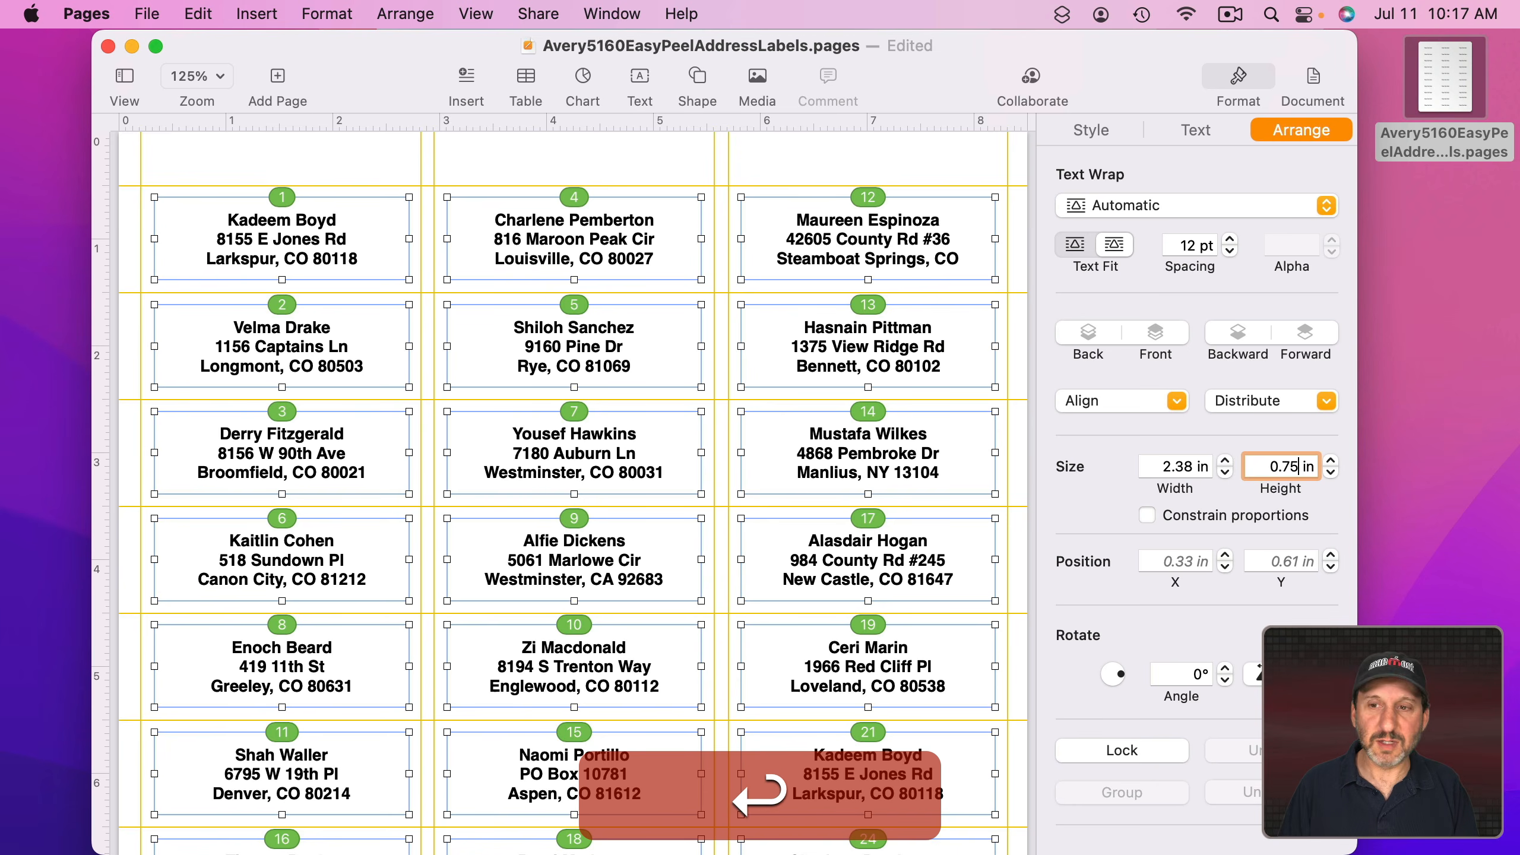
pyautogui.hotkey('shift', 'Tab')
pyautogui.write('2.5')
pyautogui.press('Return')
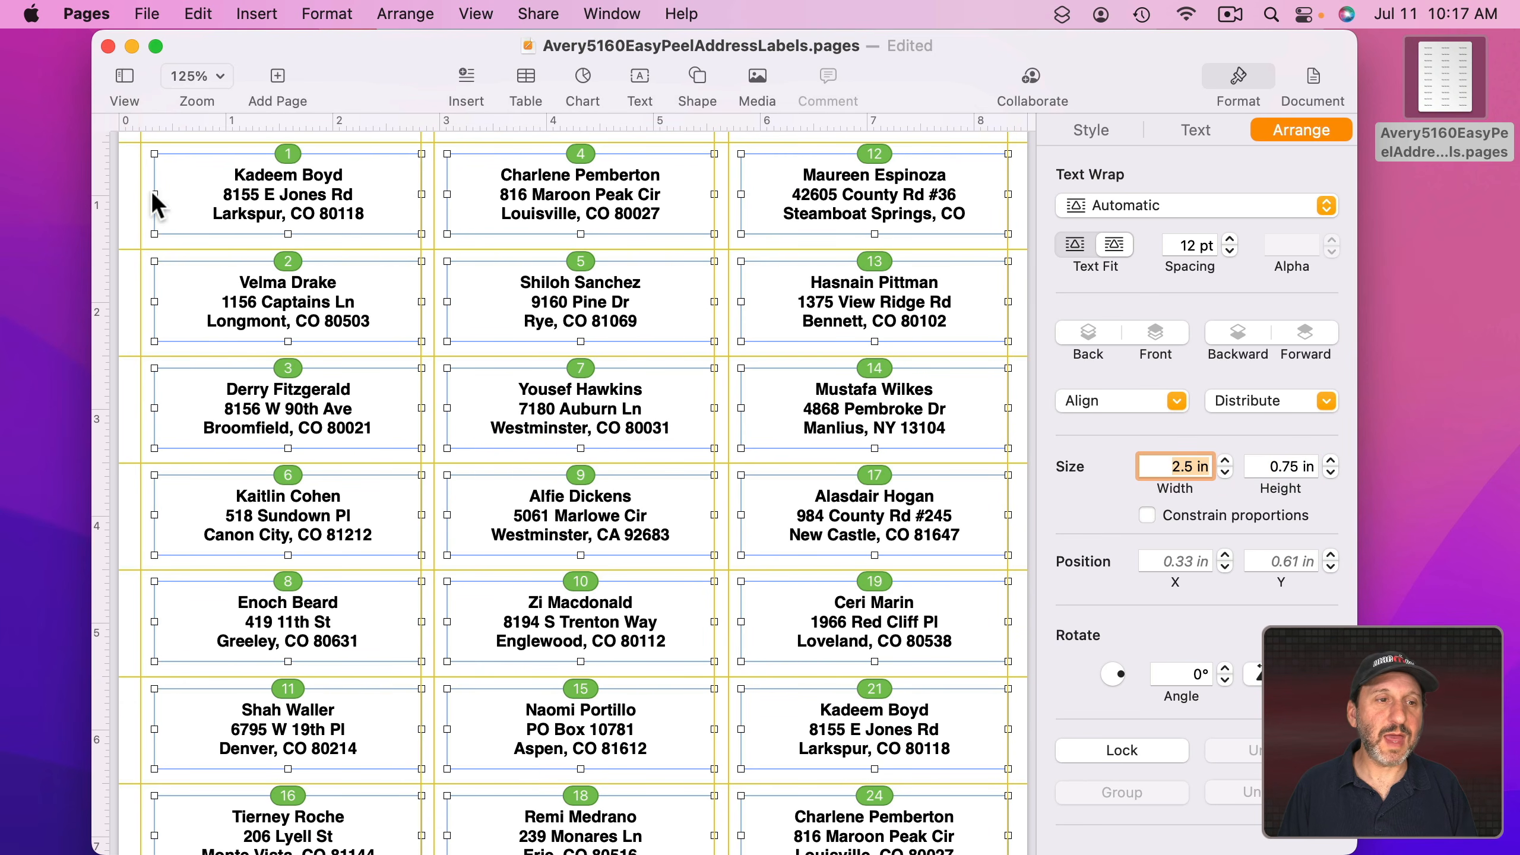
# Nudge all the text boxes left and down within the label guides, to X 0.27 in and Y 0.64 in.
pyautogui.click(131, 180)
pyautogui.press('super+a')
pyautogui.press('Left')
pyautogui.press('Left')
pyautogui.press('Left')
pyautogui.press('Left')
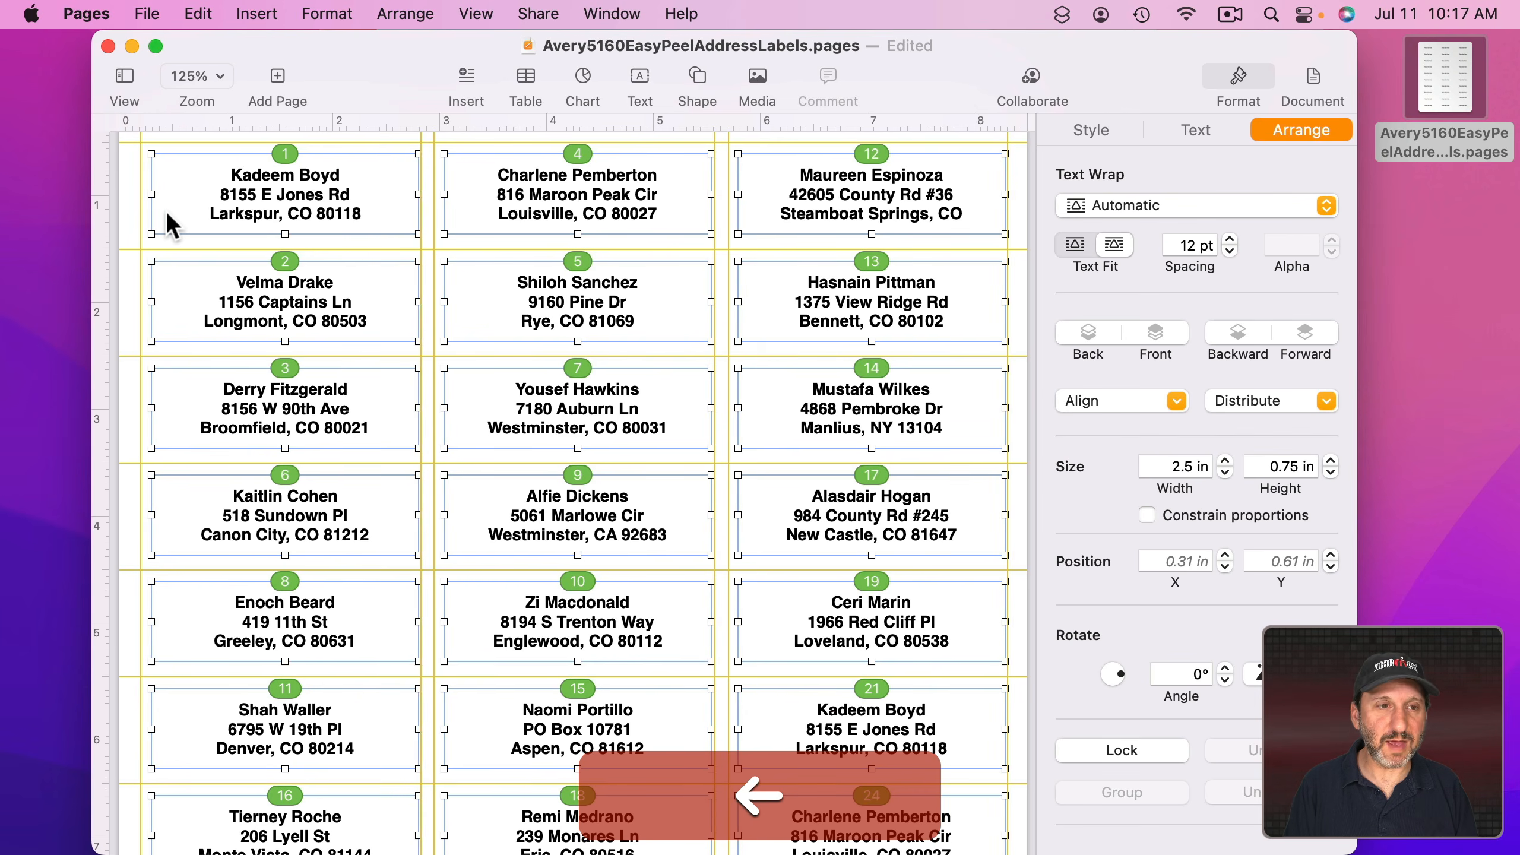
pyautogui.press('Left')
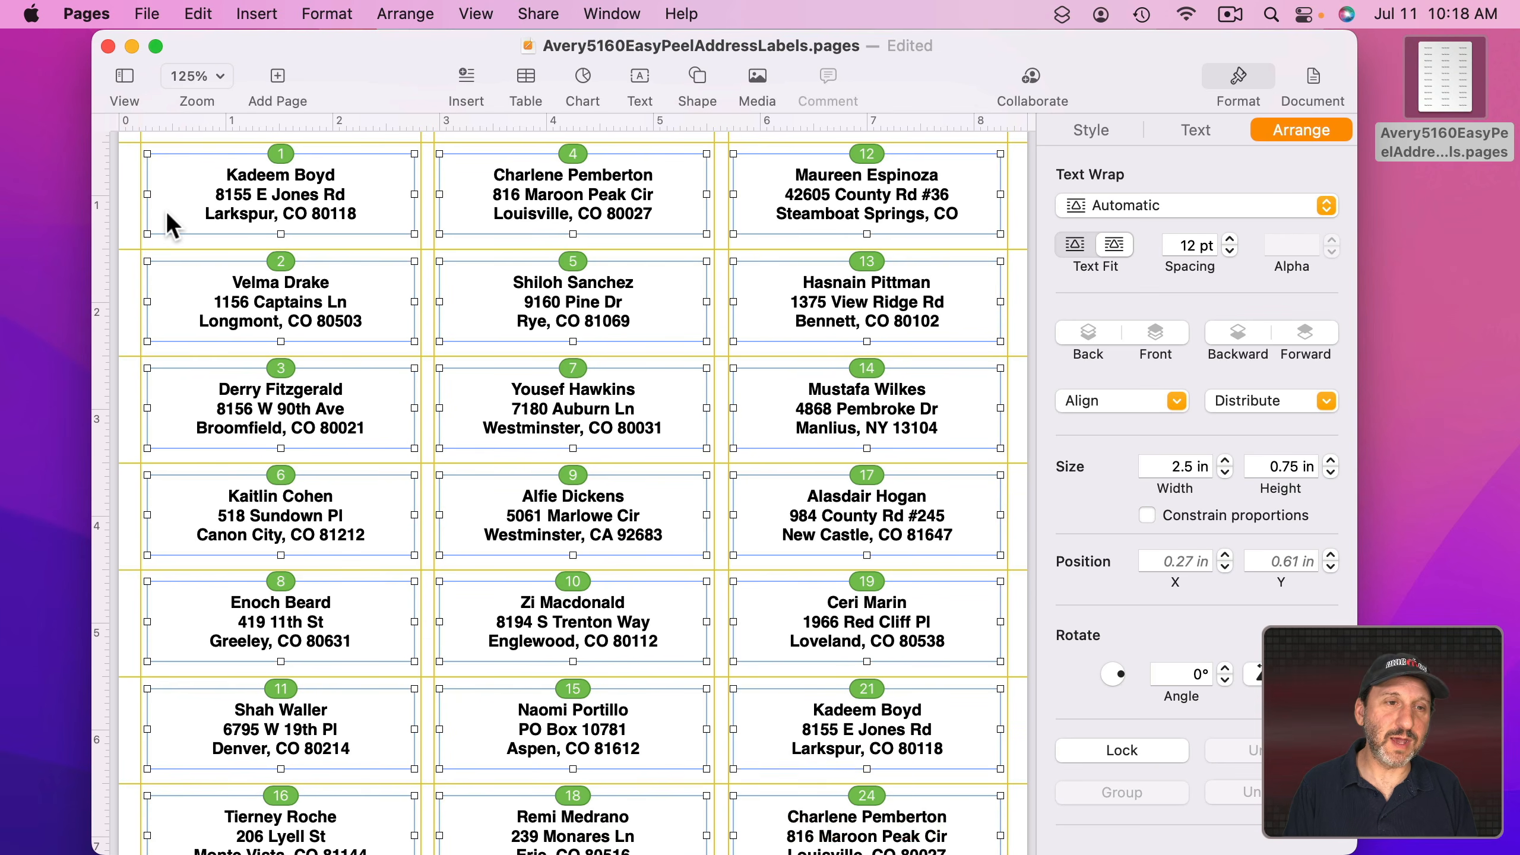
pyautogui.press('Down')
pyautogui.press('Down')
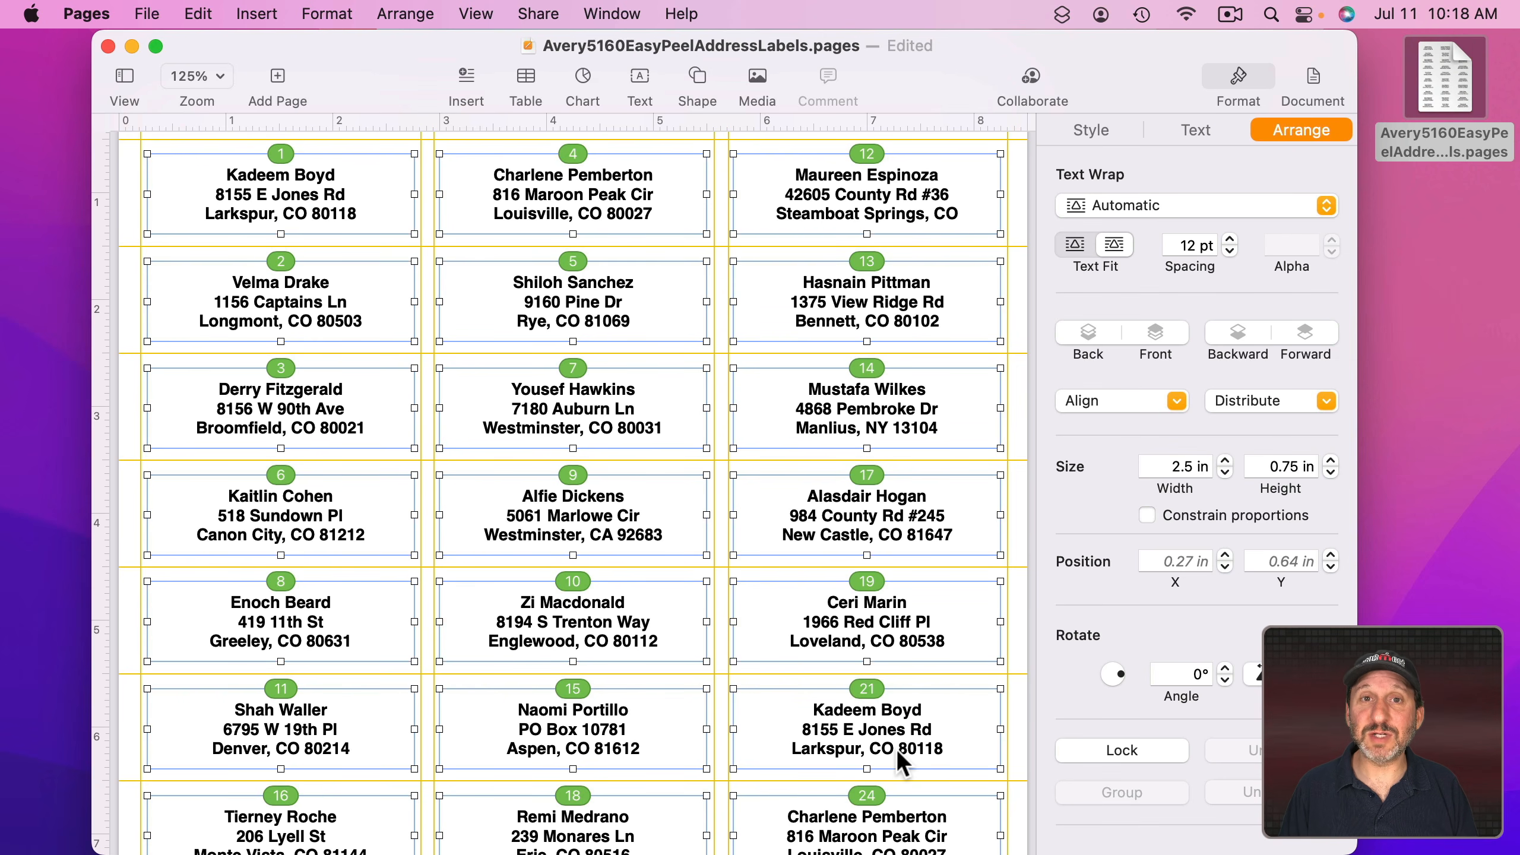
# Copy all the label text and paste it into a new blank document, matching that document's style.
pyautogui.doubleClick(245, 178)
pyautogui.press('super+a')
pyautogui.press('super+c')
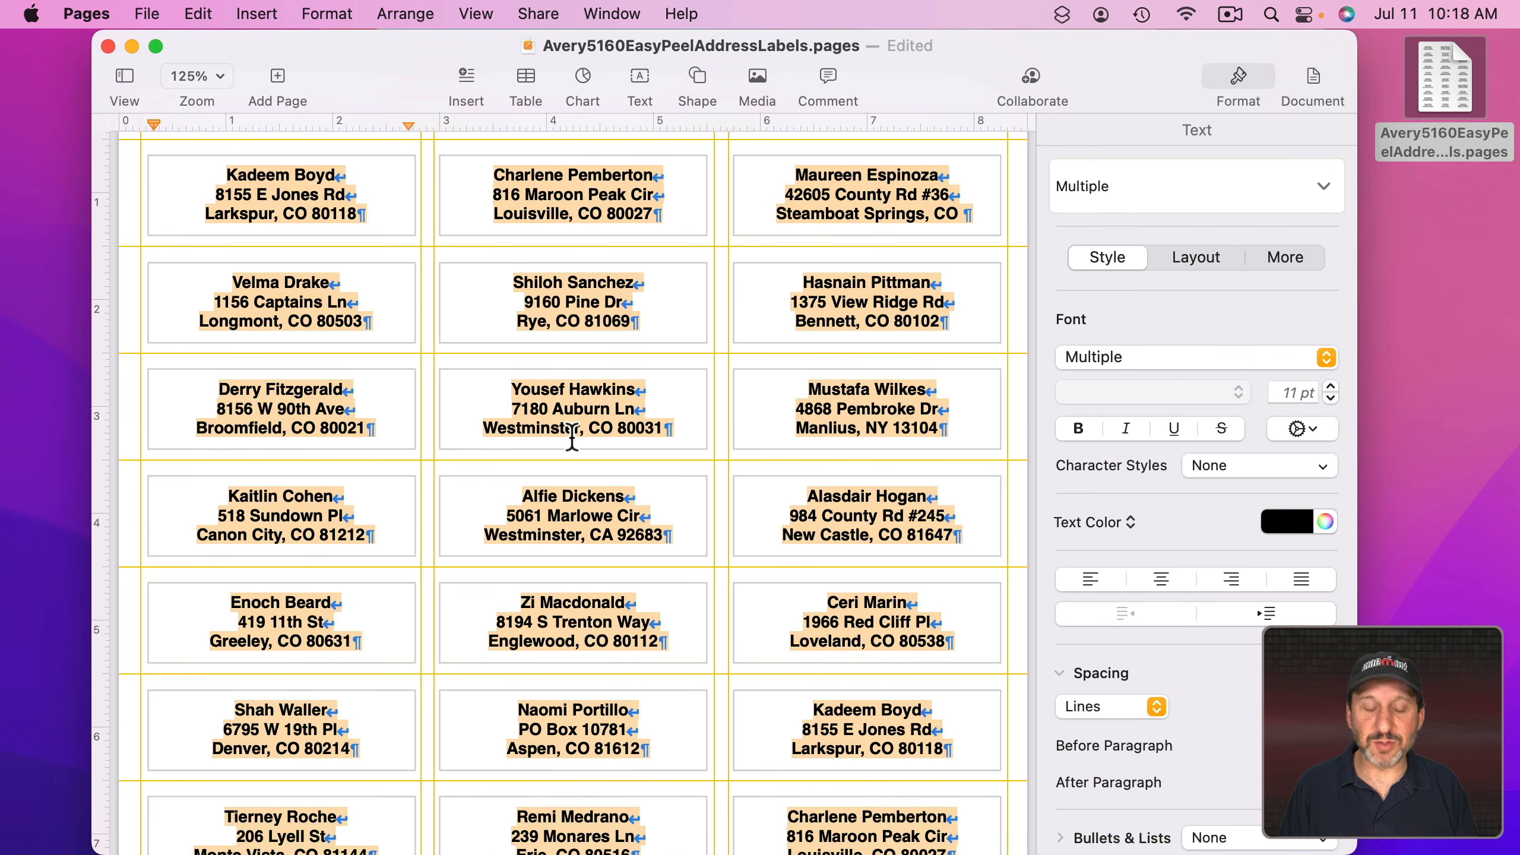
pyautogui.press('super+n')
pyautogui.doubleClick(523, 302)
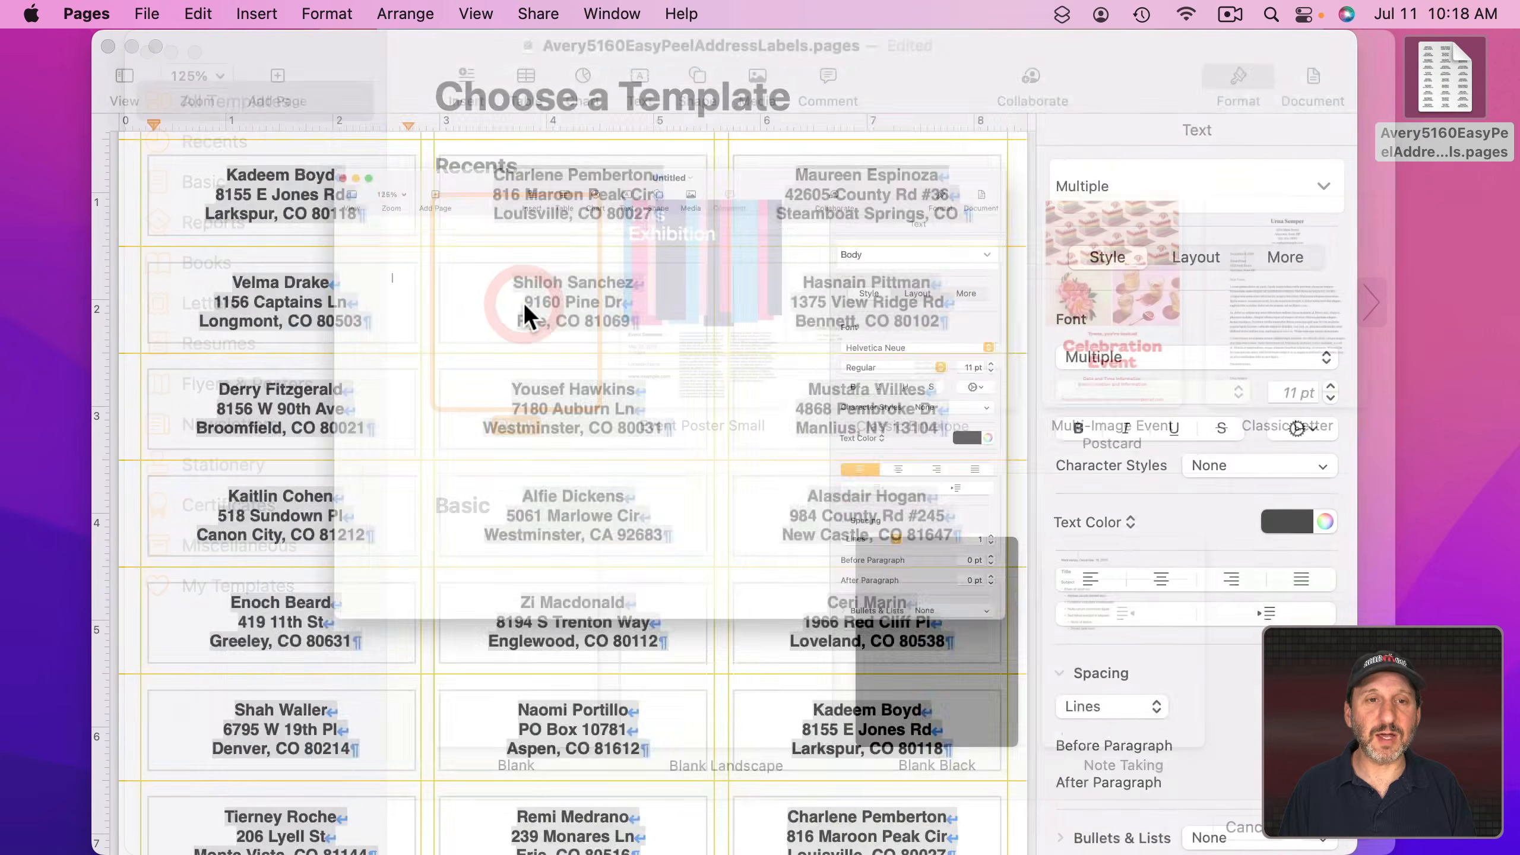
pyautogui.press('alt+shift+super+v')
pyautogui.scroll(10, 488, 281)
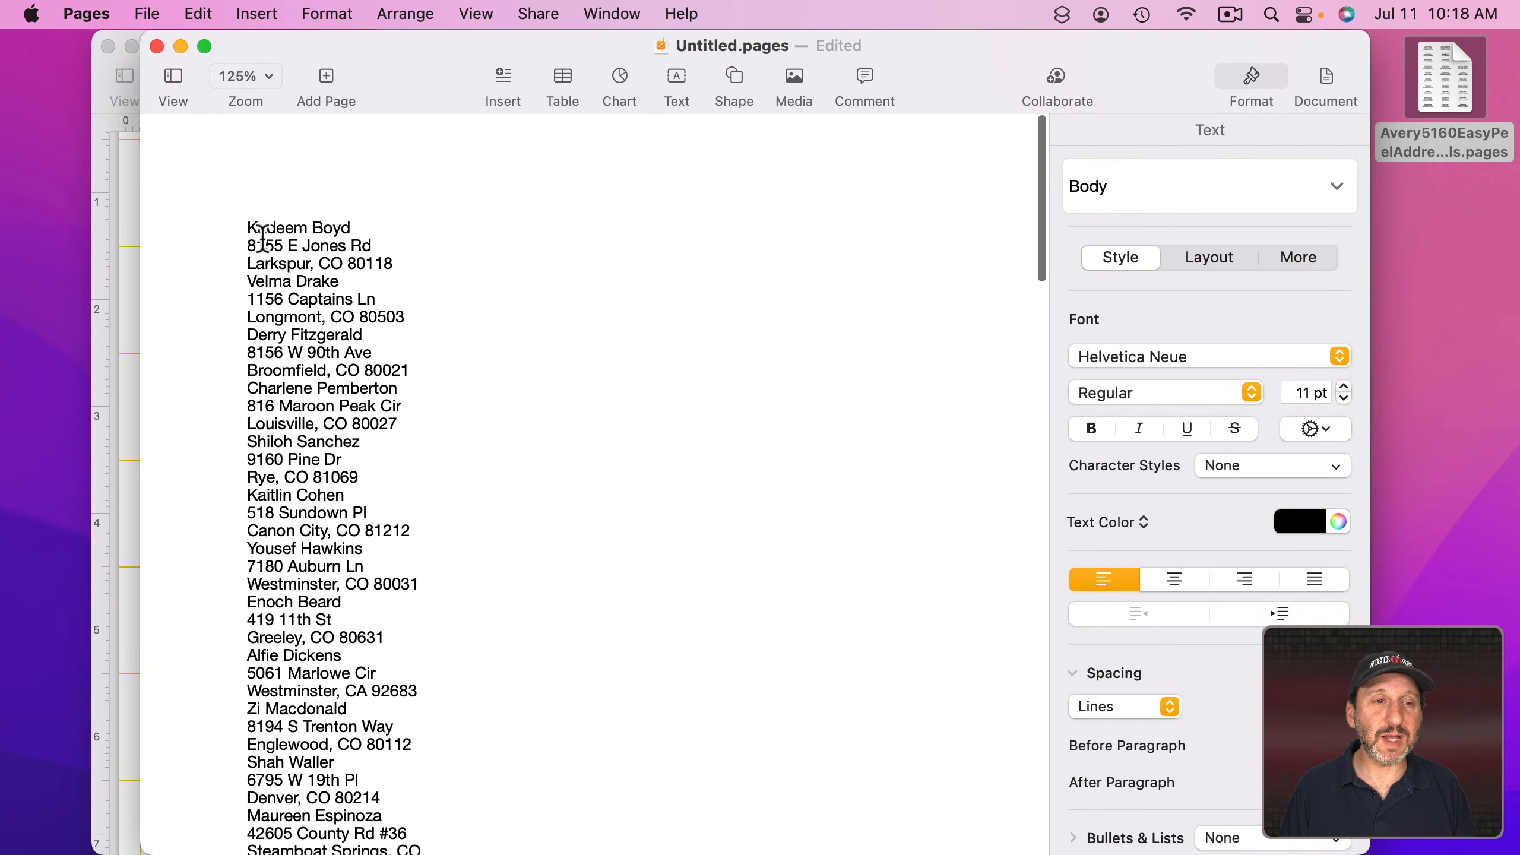
pyautogui.moveTo(246, 227); pyautogui.dragTo(389, 262)
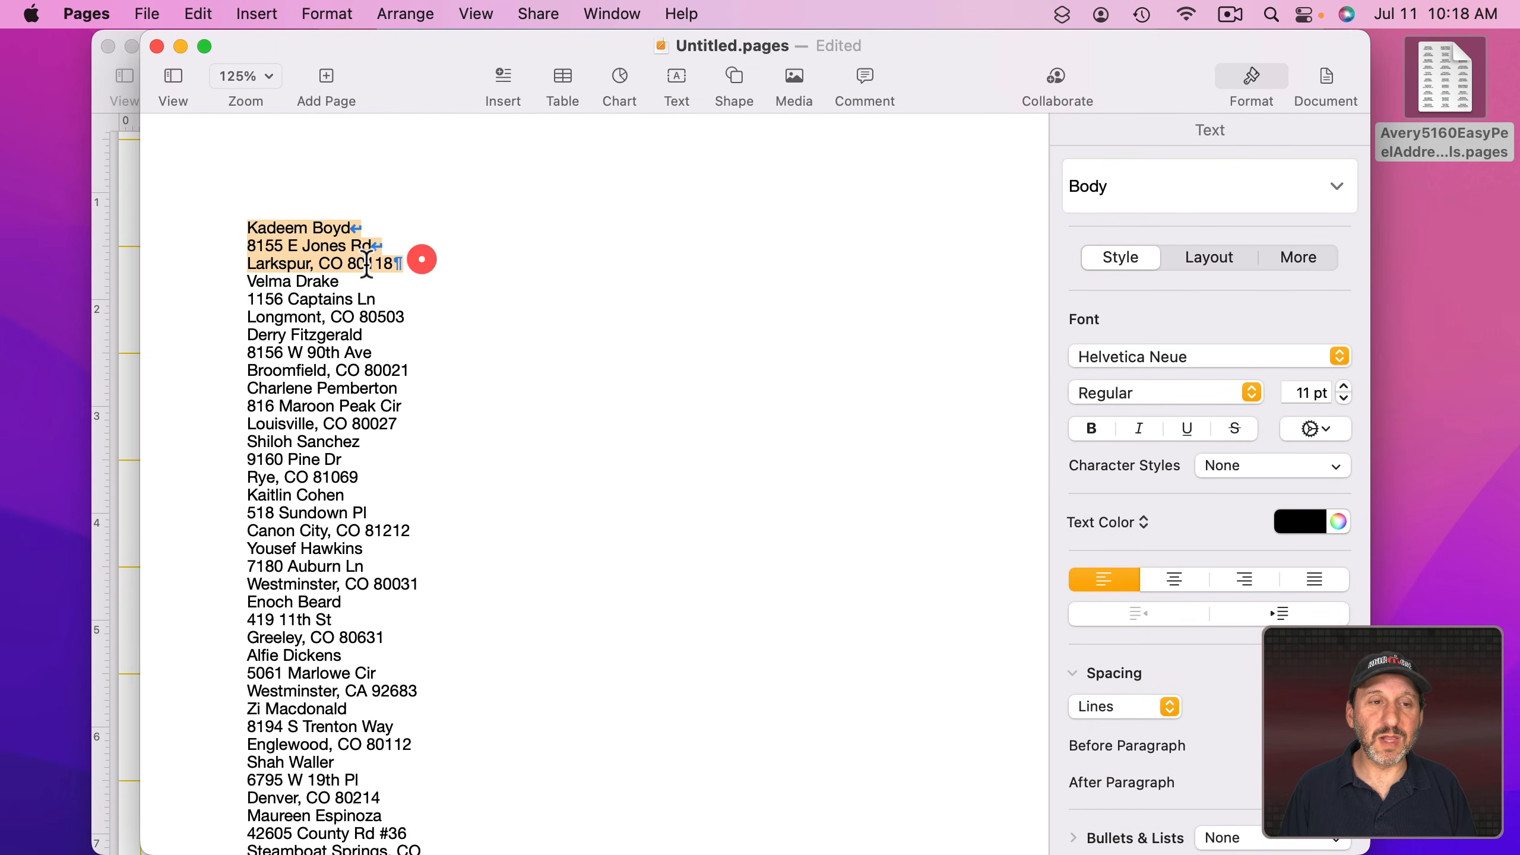
pyautogui.click(251, 277)
pyautogui.tripleClick(441, 313)
pyautogui.tripleClick(258, 335)
pyautogui.click(255, 335)
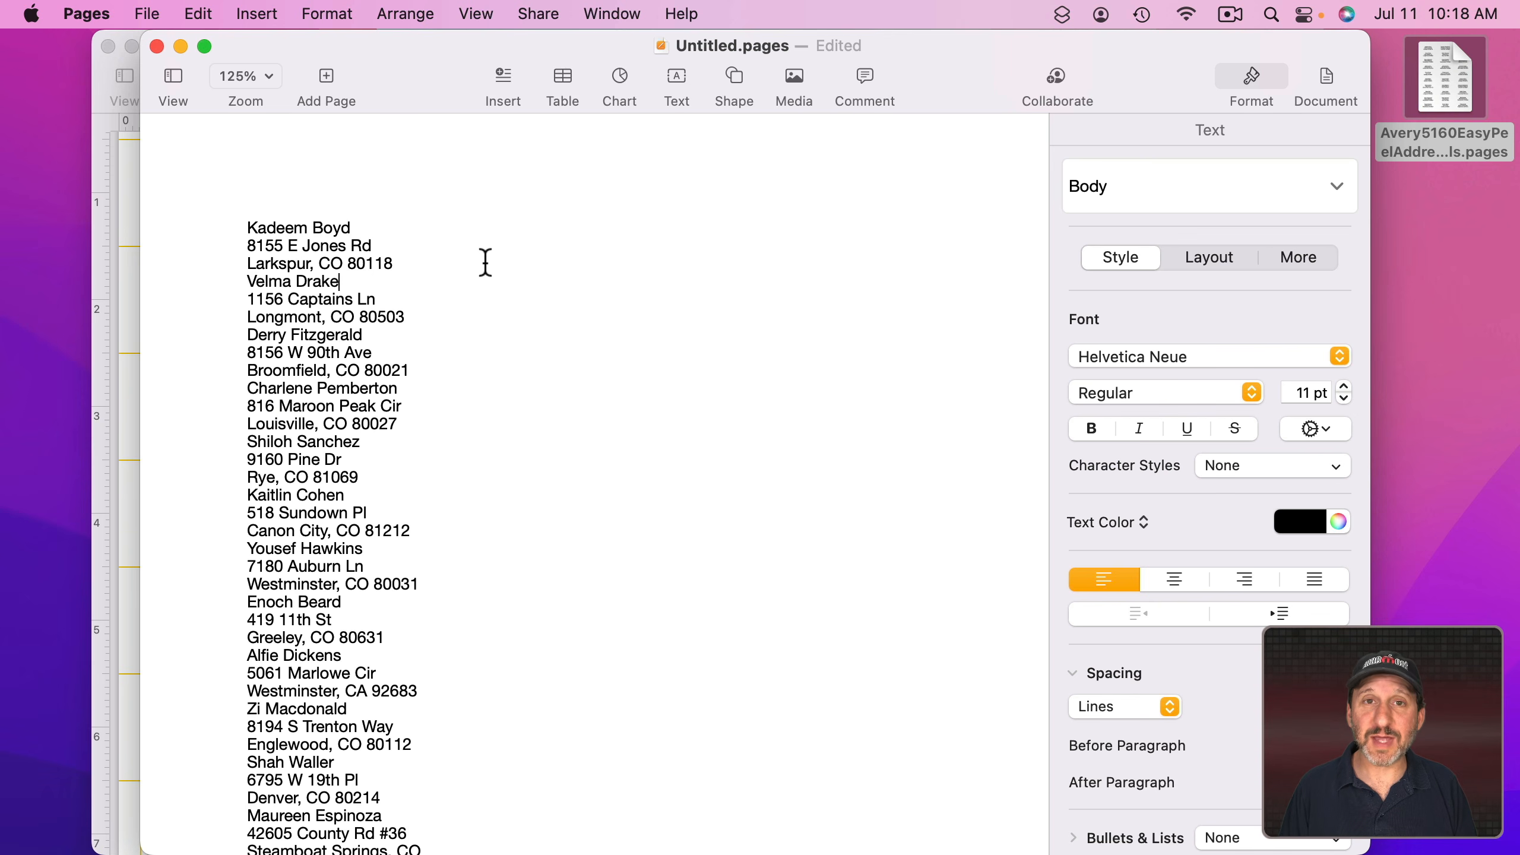
# Insert a blank line after each of the first nine addresses in the untitled document.
pyautogui.click(416, 264)
pyautogui.press('Return')
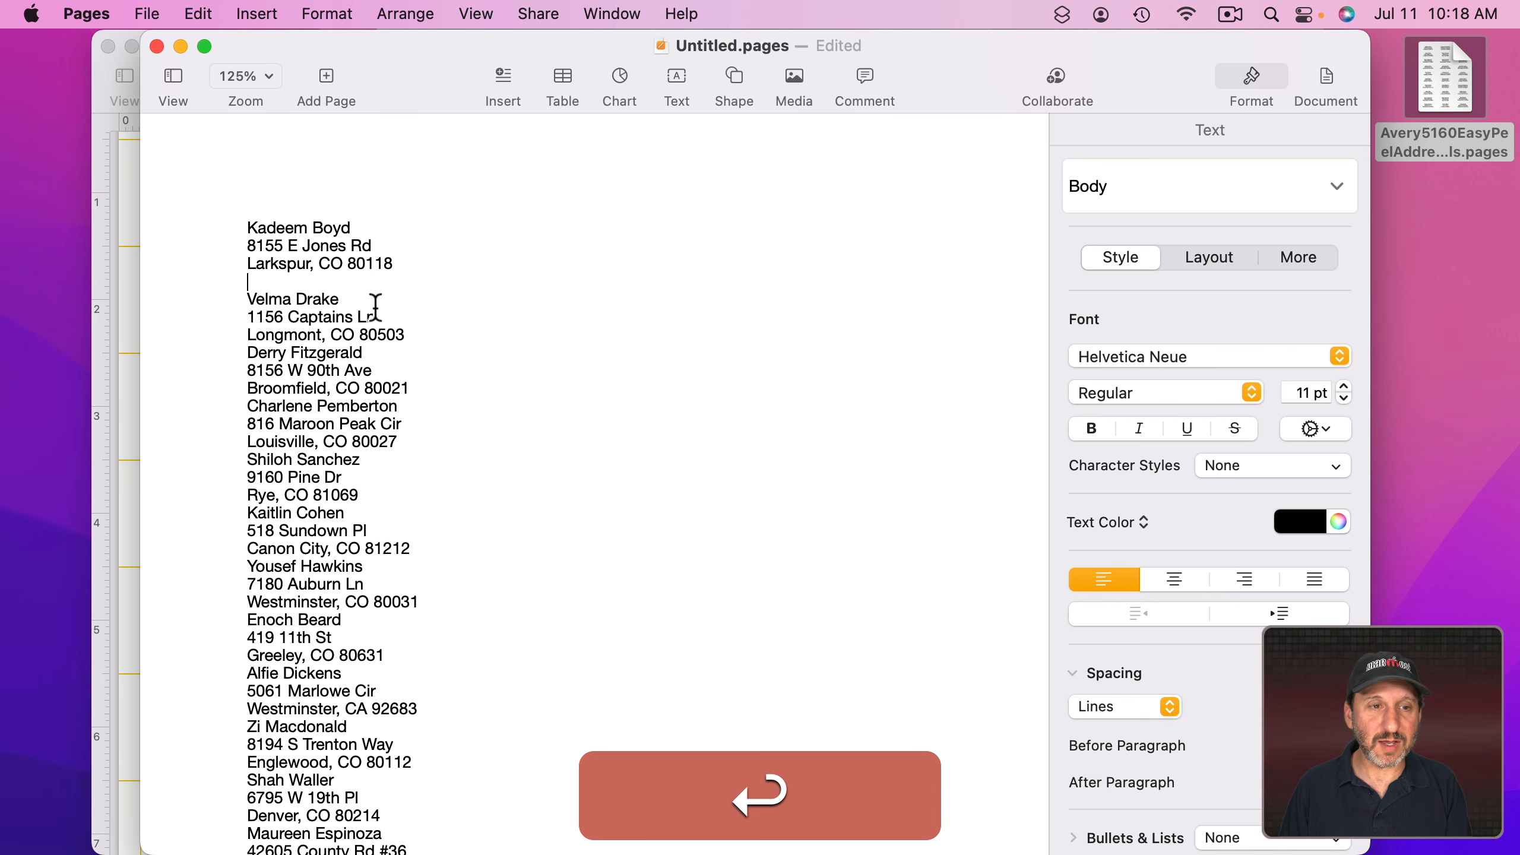
pyautogui.click(423, 339)
pyautogui.press('Return')
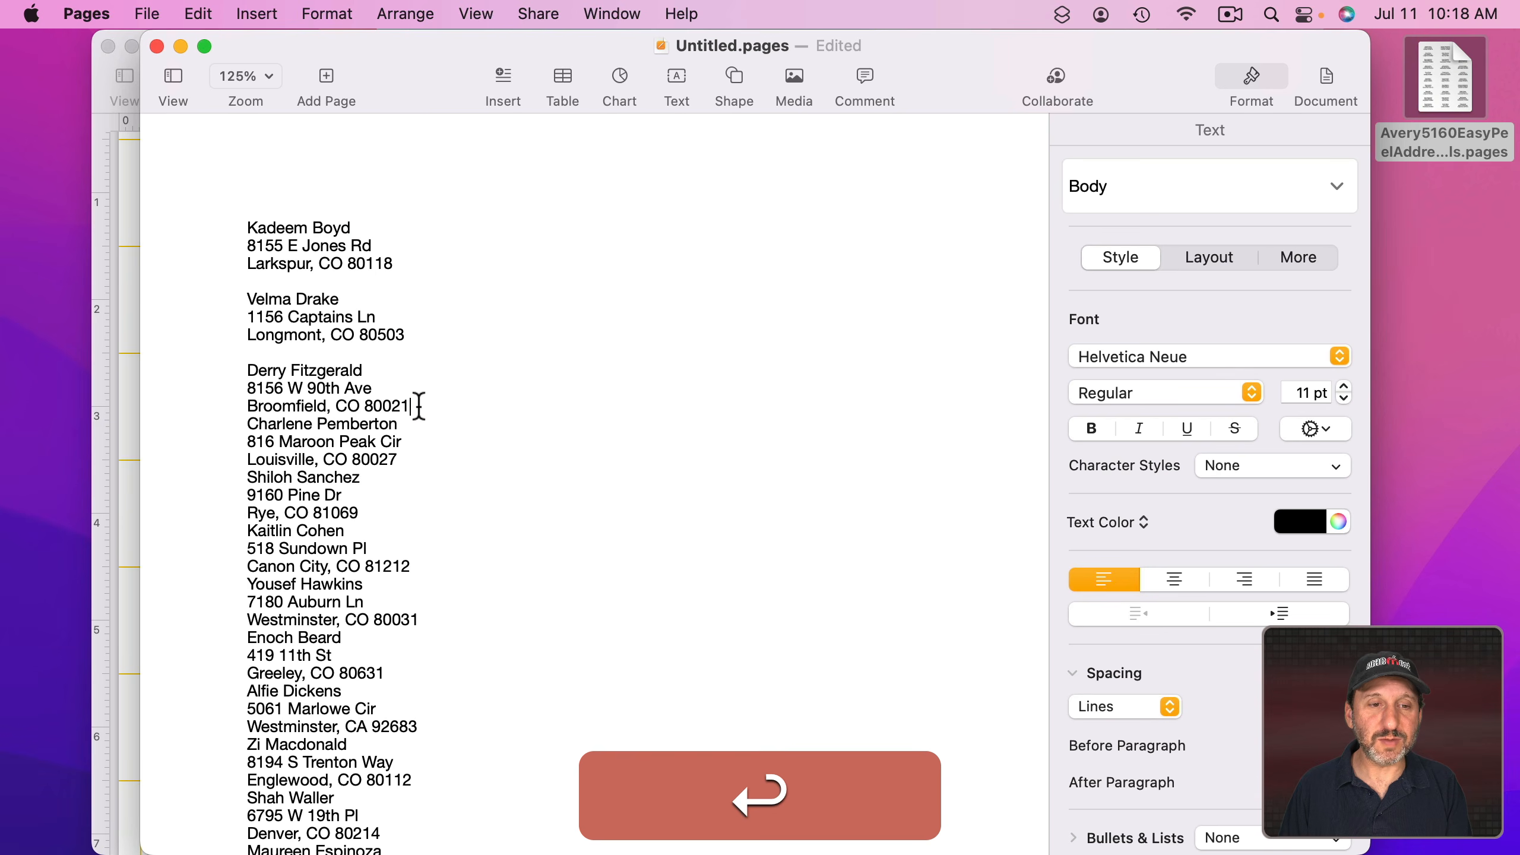
pyautogui.click(417, 405)
pyautogui.press('Return')
pyautogui.click(411, 476)
pyautogui.press('Return')
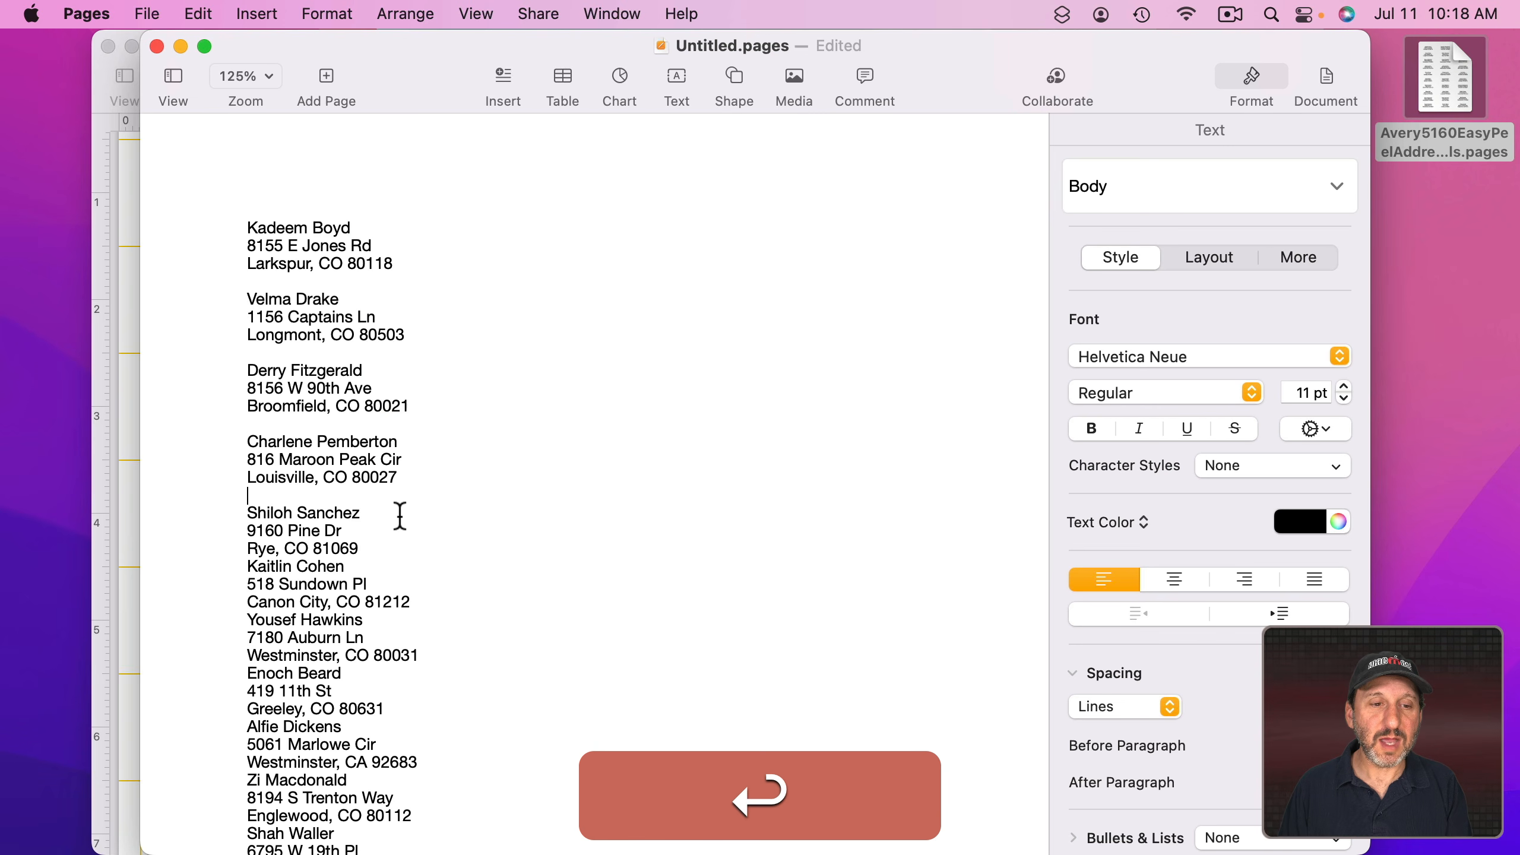
pyautogui.click(390, 546)
pyautogui.press('Return')
pyautogui.click(406, 623)
pyautogui.press('Return')
pyautogui.click(429, 690)
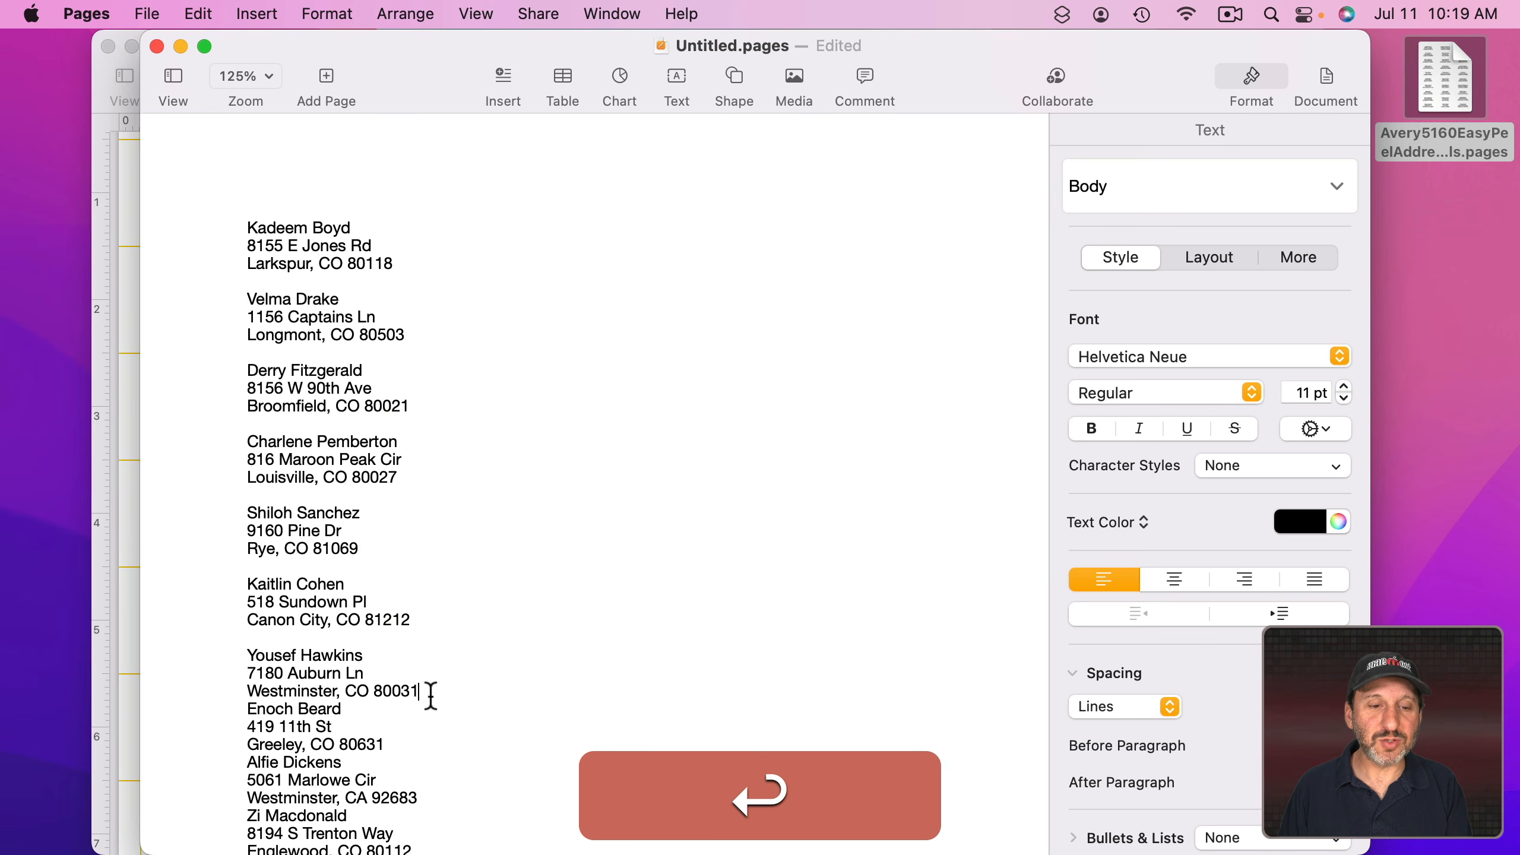
pyautogui.press('Return')
pyautogui.click(405, 760)
pyautogui.press('Return')
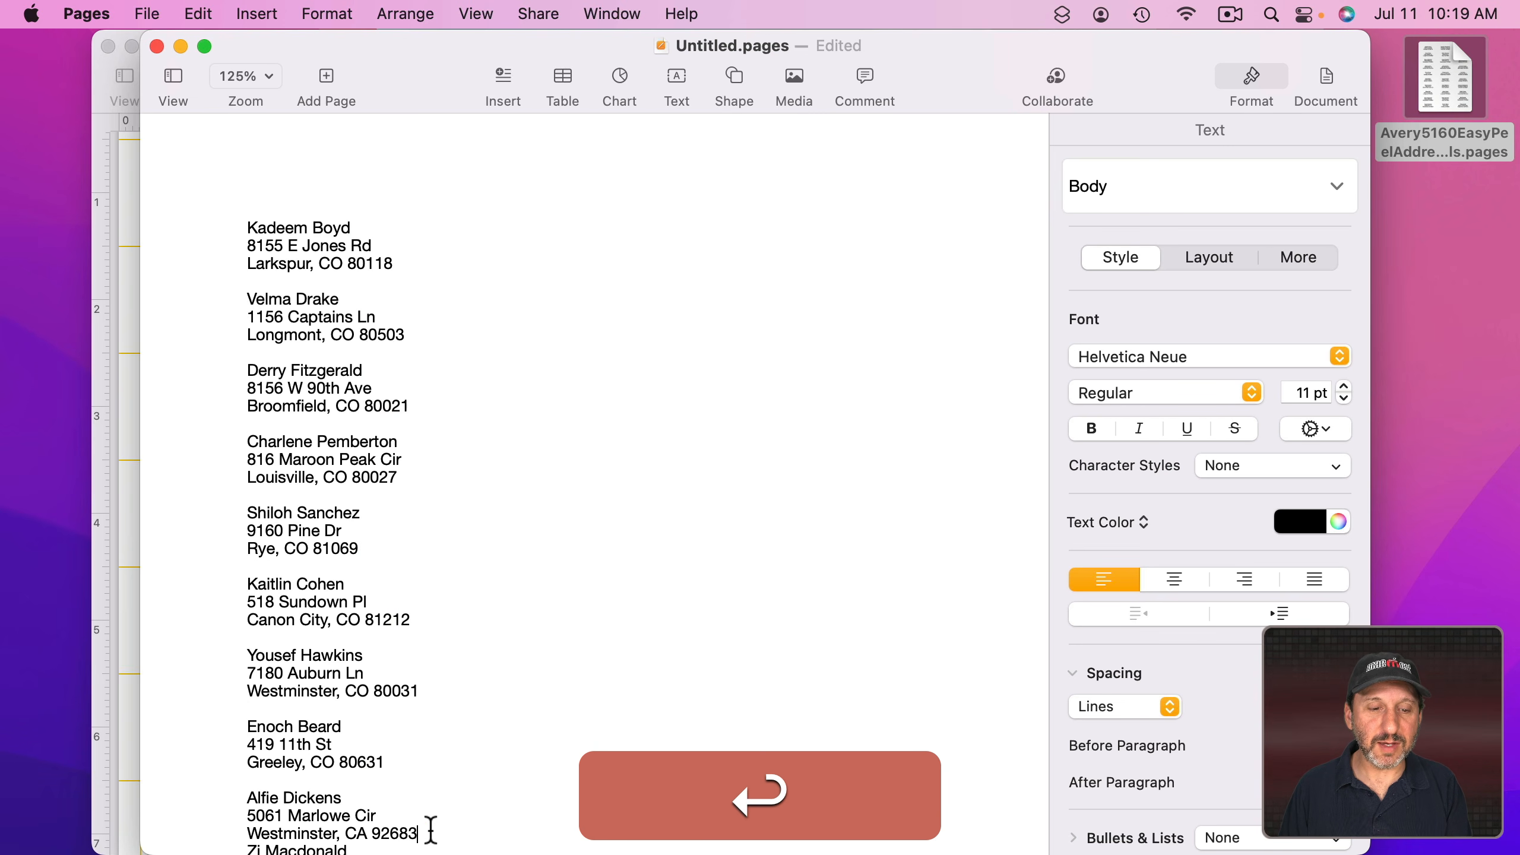
pyautogui.click(430, 833)
pyautogui.press('Return')
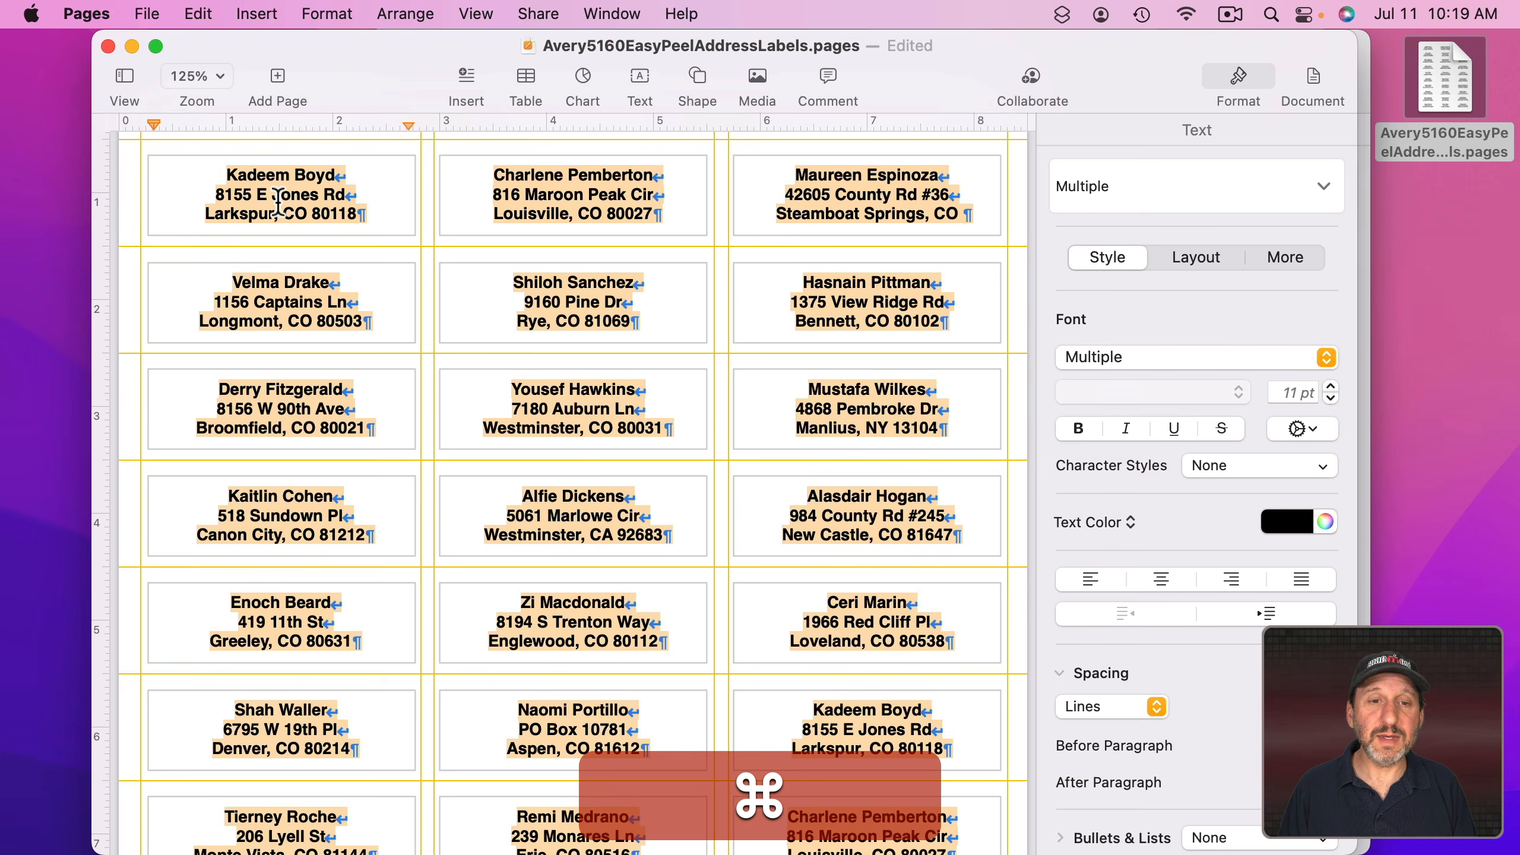
# Paste the spaced-out addresses over the text in the Avery labels document and set all the text boxes to 1 in high.
pyautogui.press('super+v')
pyautogui.scroll(2, 463, 236)
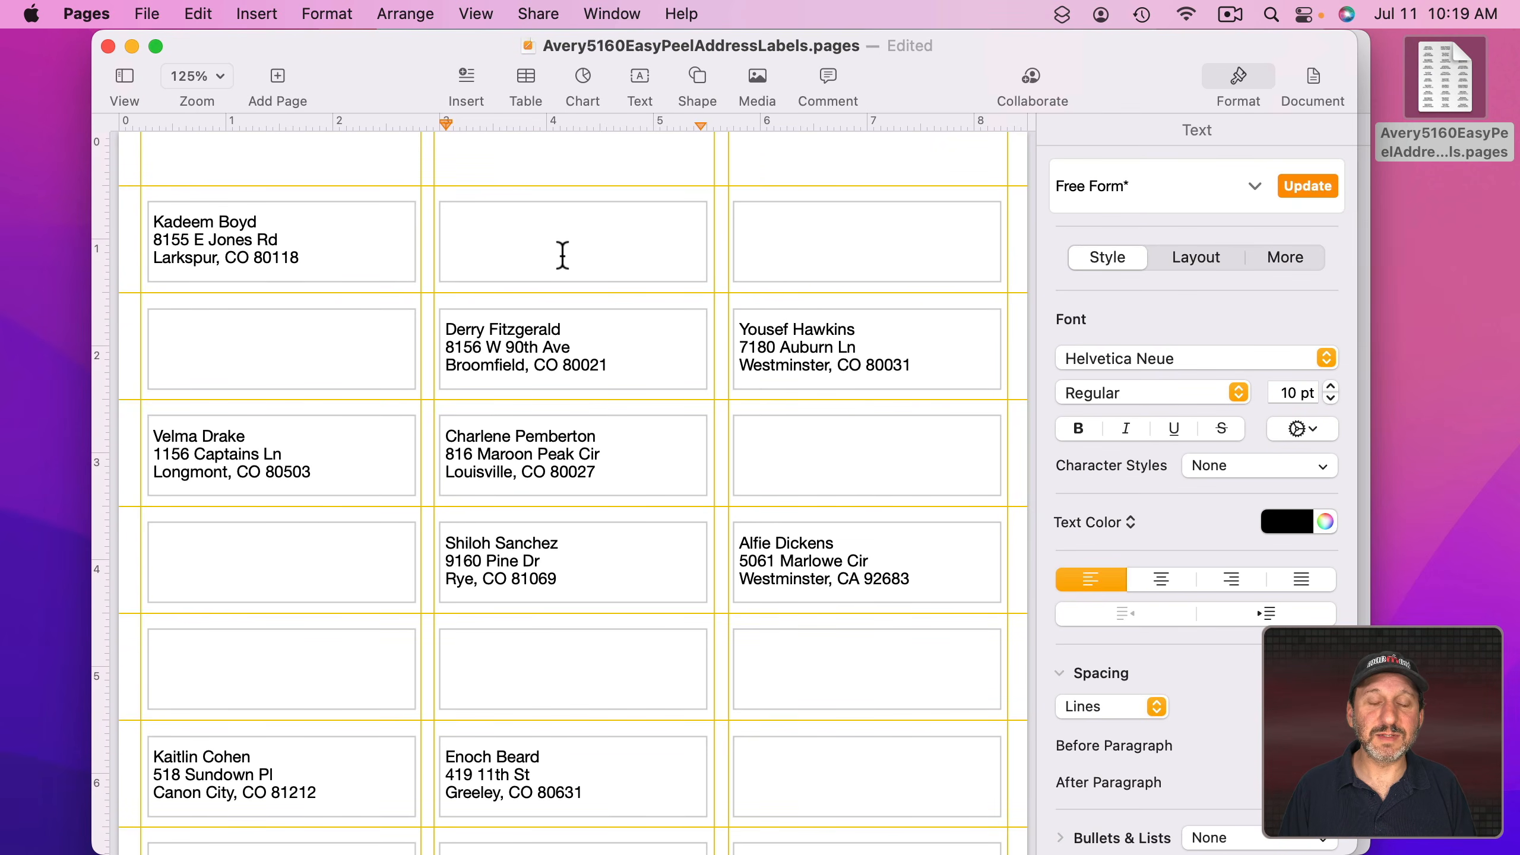
pyautogui.click(197, 229)
pyautogui.press('super+a')
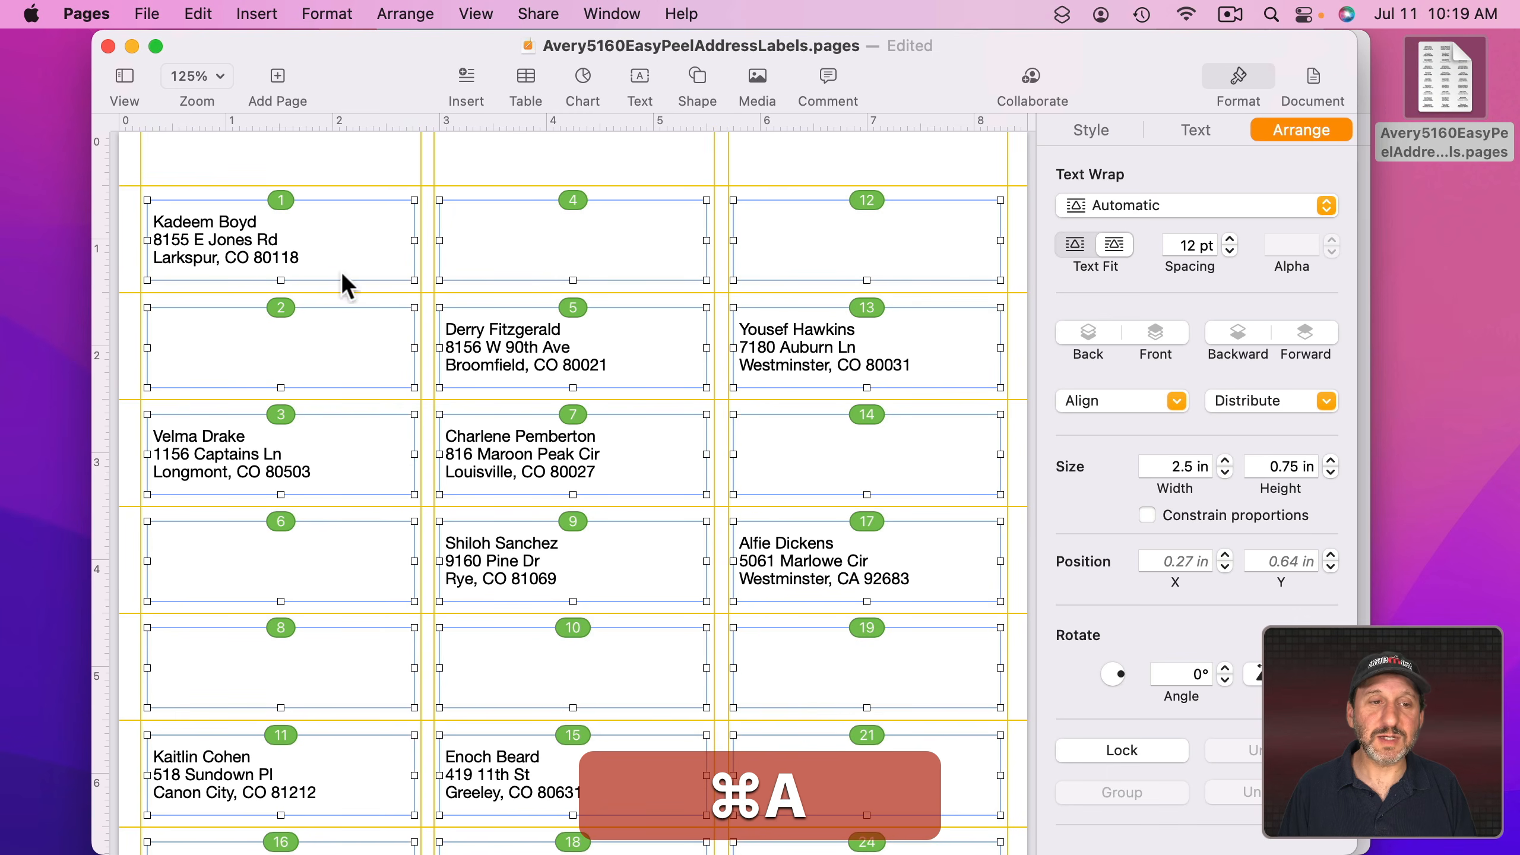
pyautogui.scroll(-2, 282, 279)
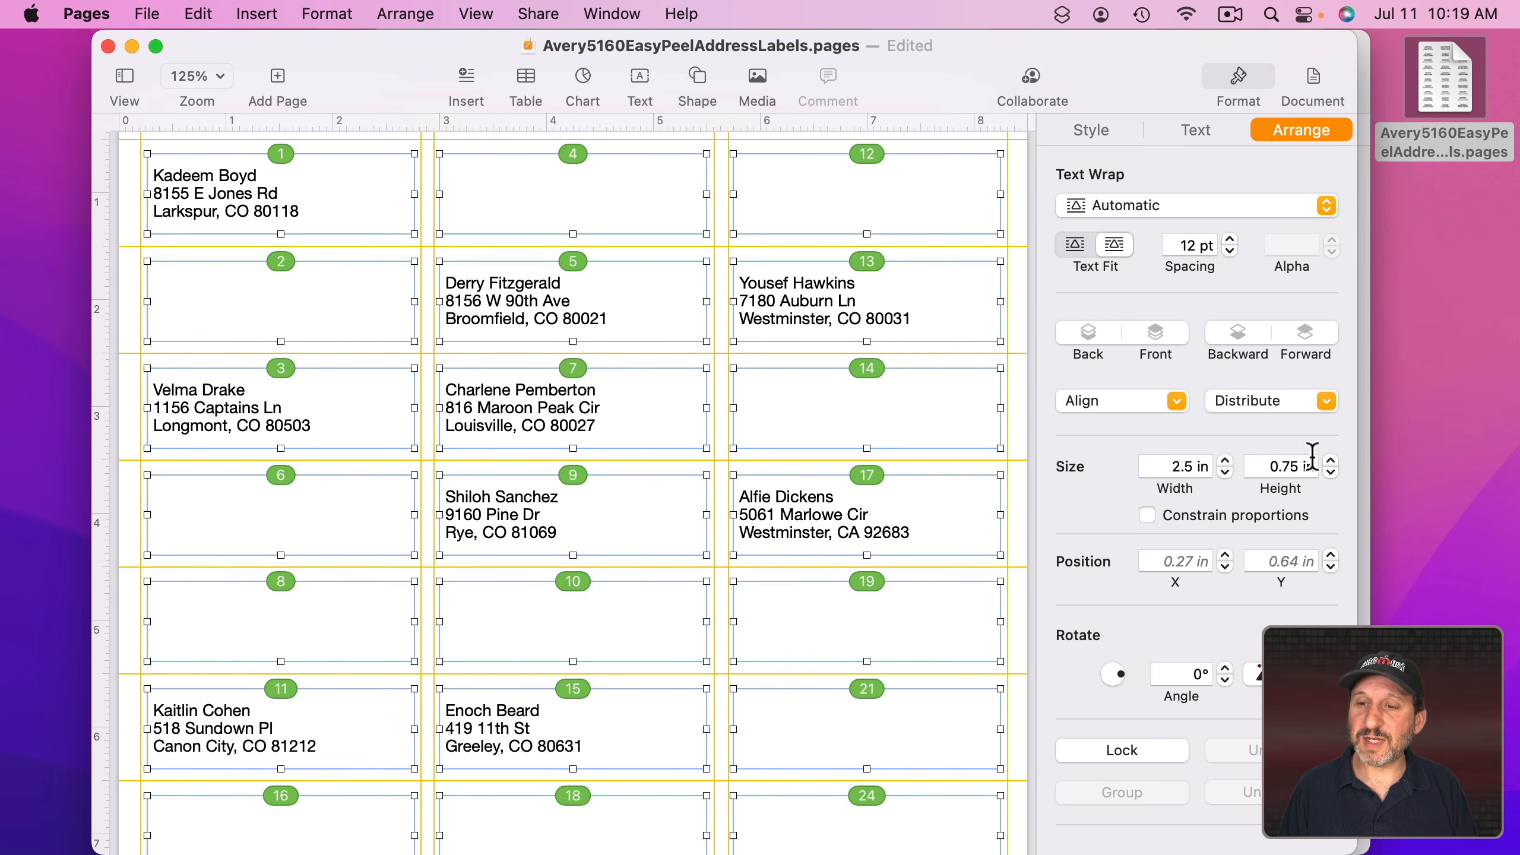
pyautogui.click(1329, 460)
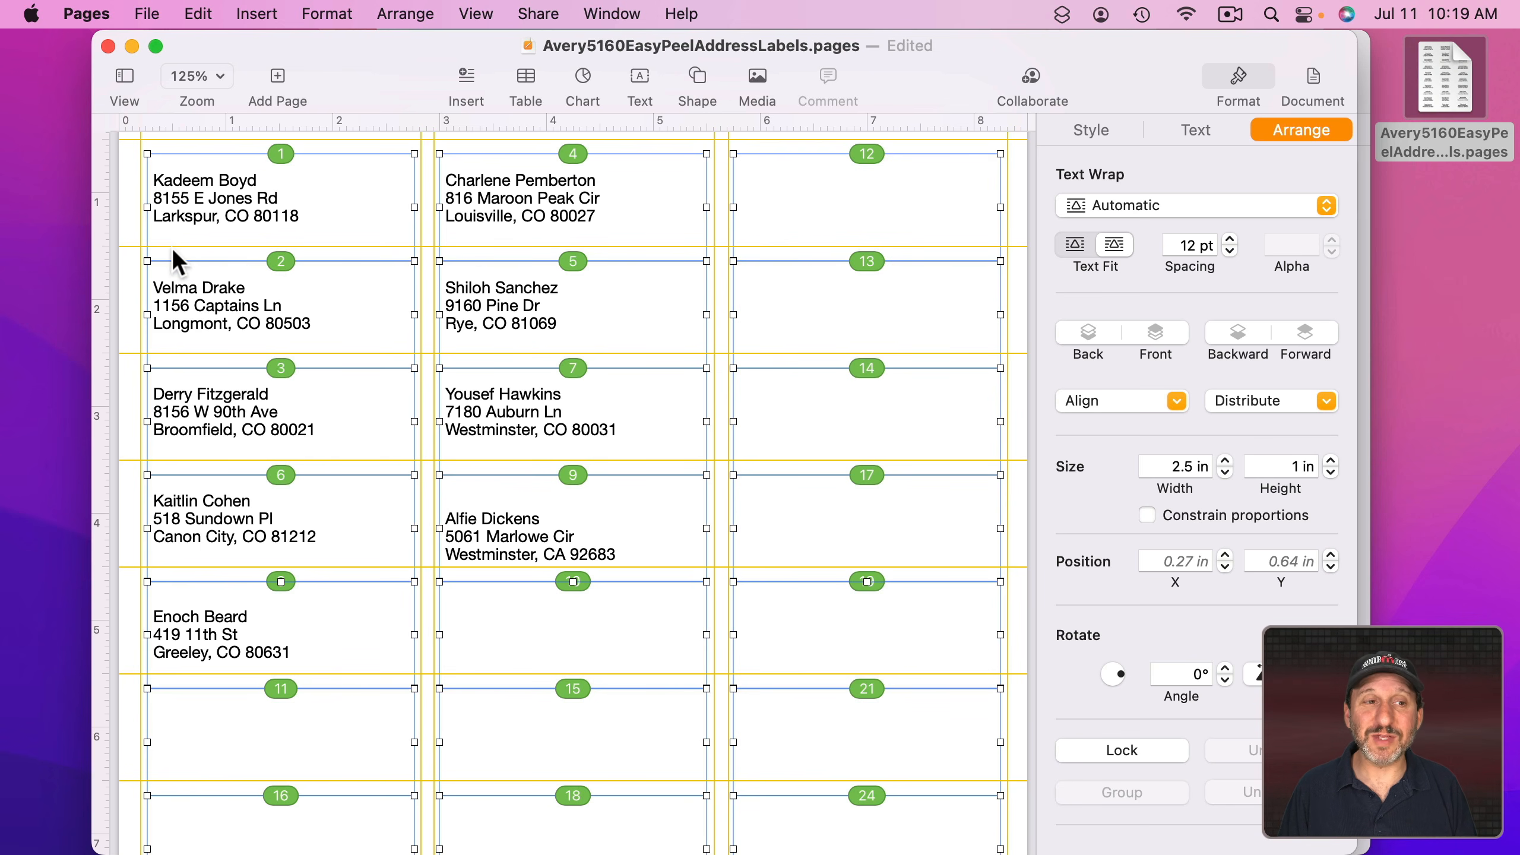
pyautogui.click(121, 275)
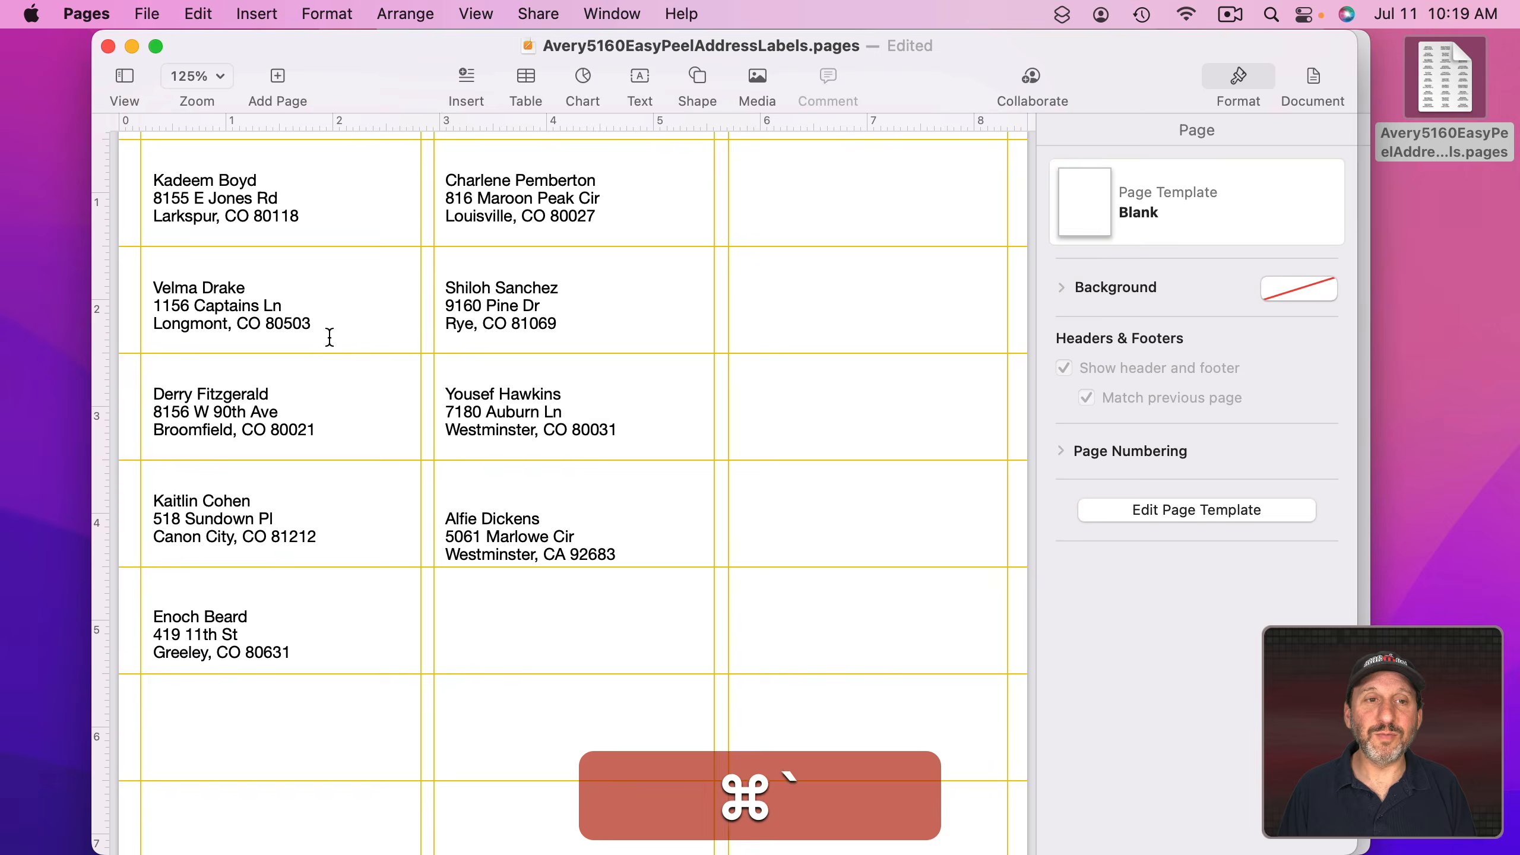
# Switch back to the untitled document and place the insertion point in the first address.
pyautogui.press('super+grave')
pyautogui.click(363, 256)
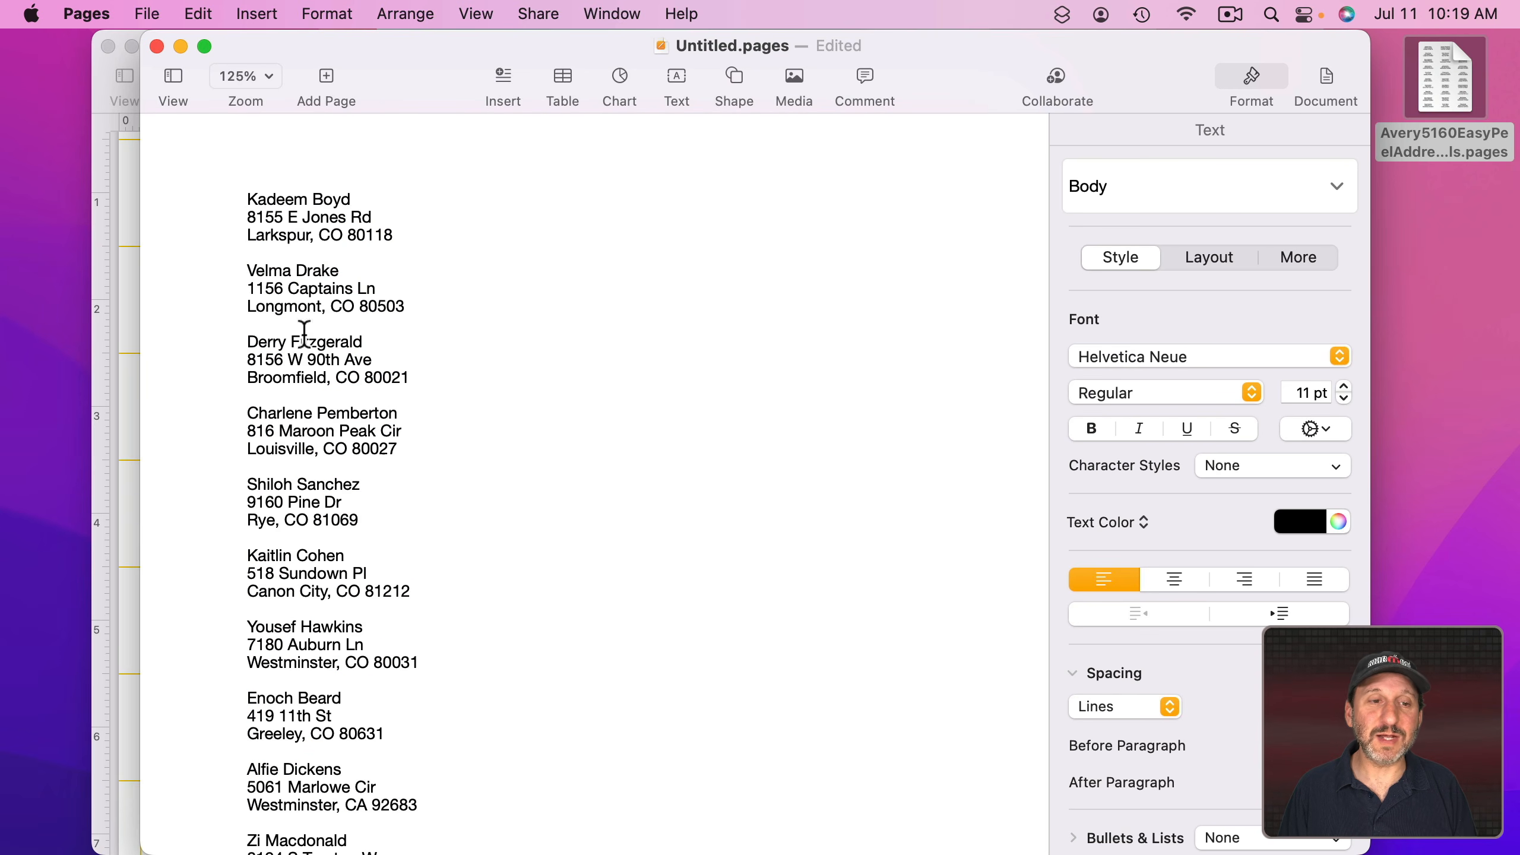